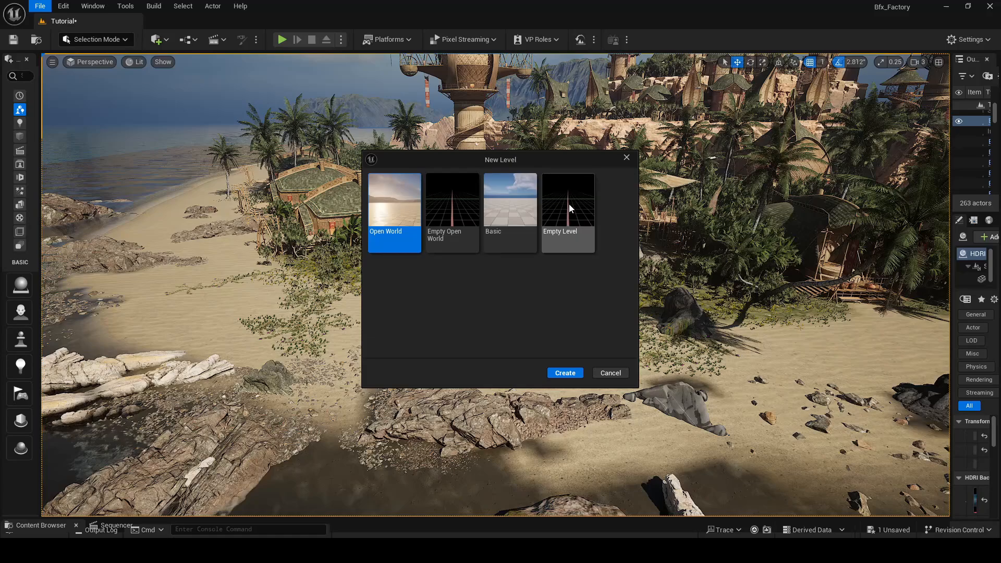
Create a new Empty Level without saving the changes to the Tutorial level, and widen the Place Actors list.
double_click(569, 206)
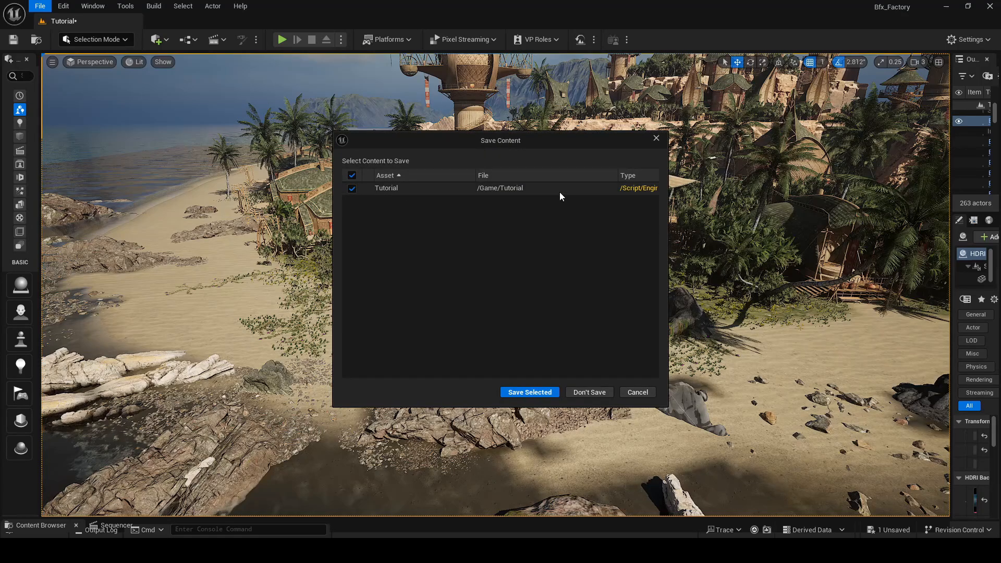
click(589, 392)
drag(197, 248, 244, 246)
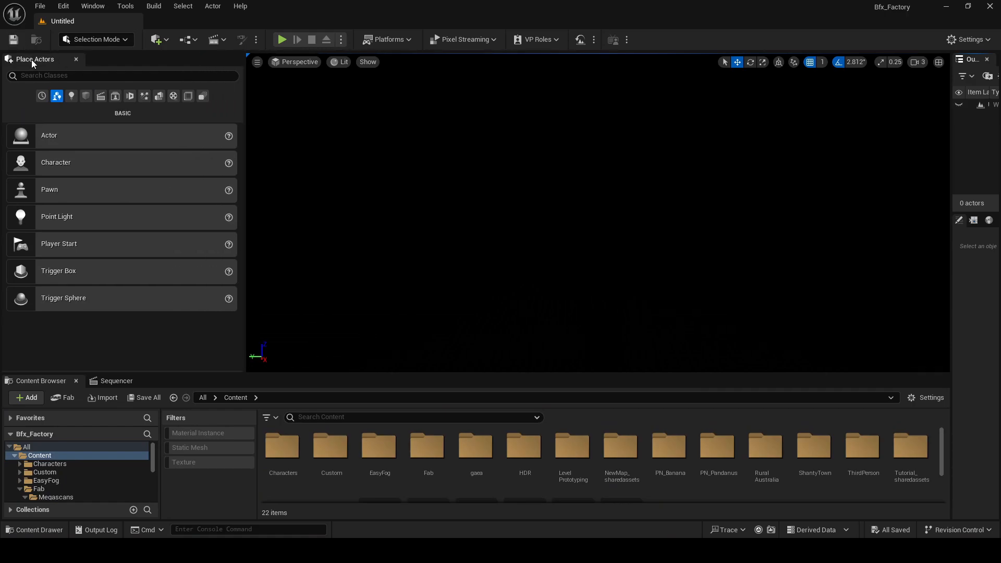
Close the Place Actors panel and reopen it.
click(76, 59)
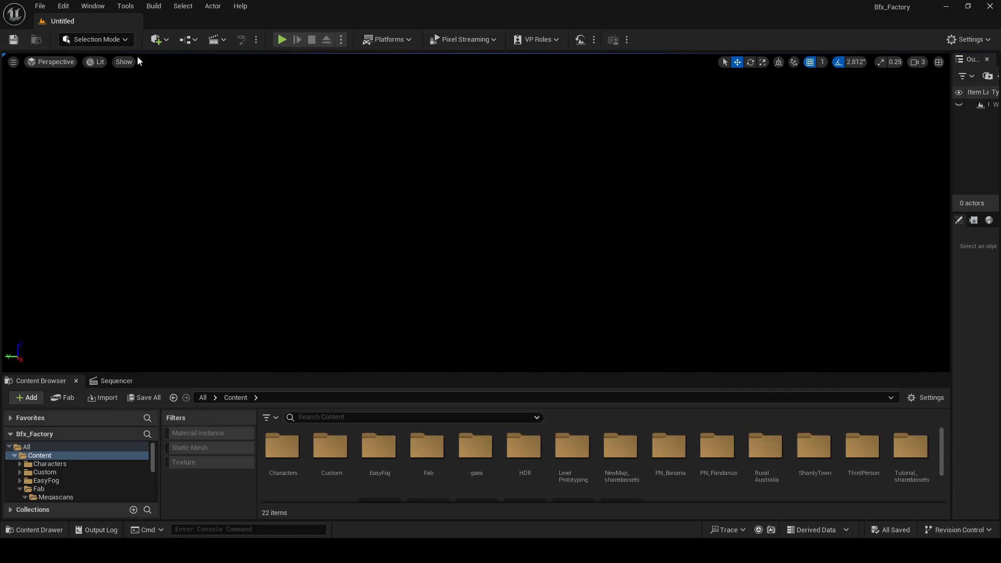
click(93, 6)
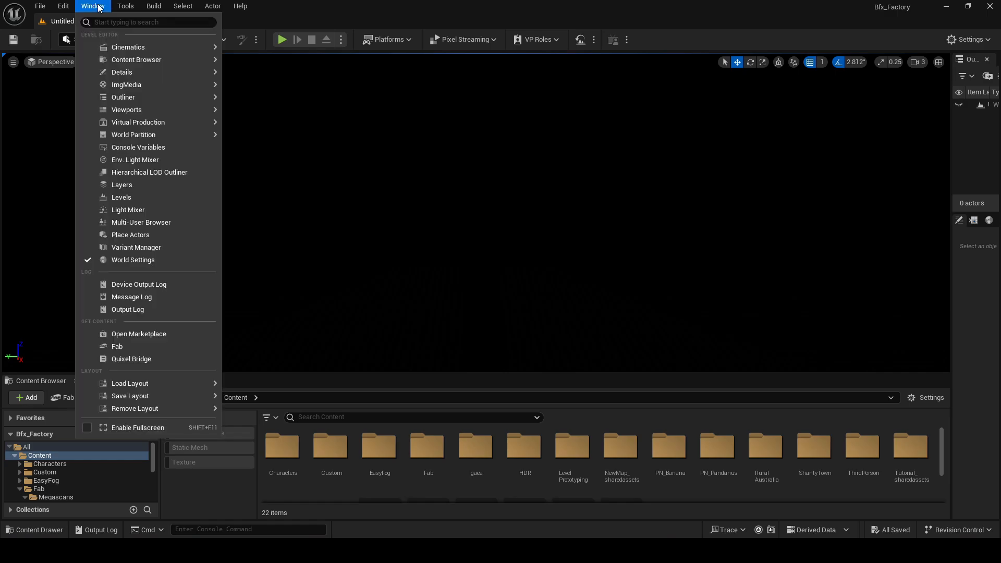
click(151, 236)
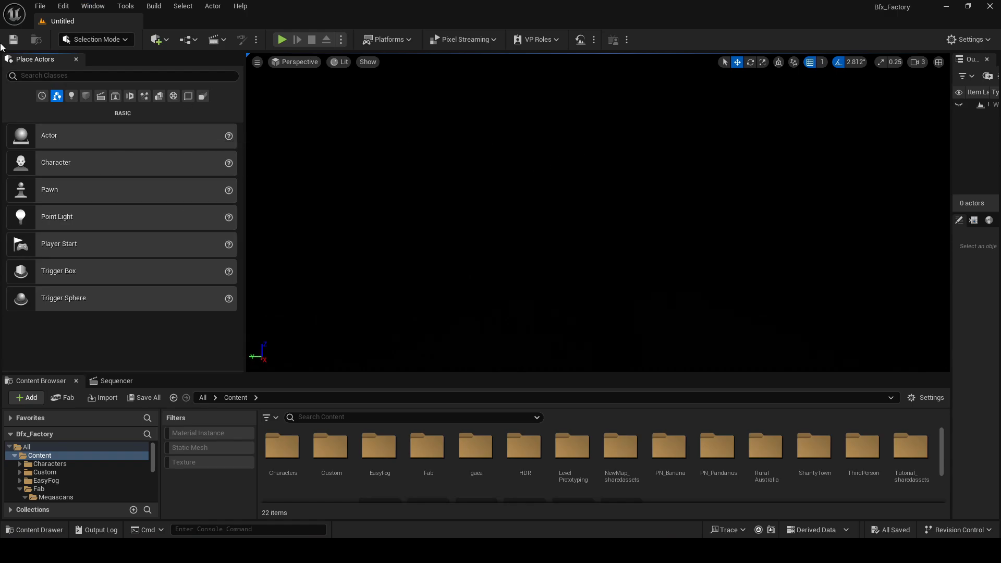
Place a Directional Light and, below it, a Sky Light in the empty level.
click(72, 96)
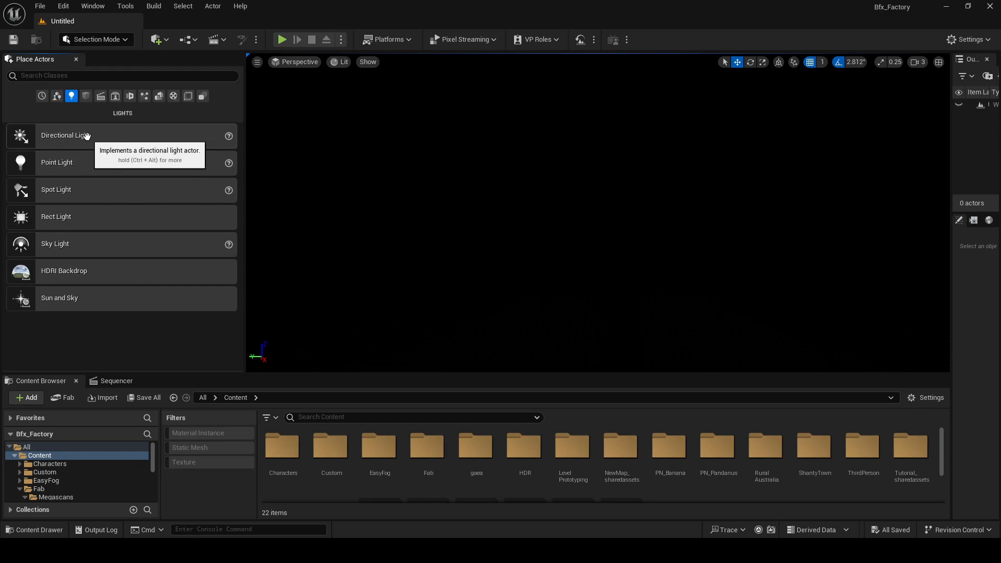
drag(87, 136, 539, 173)
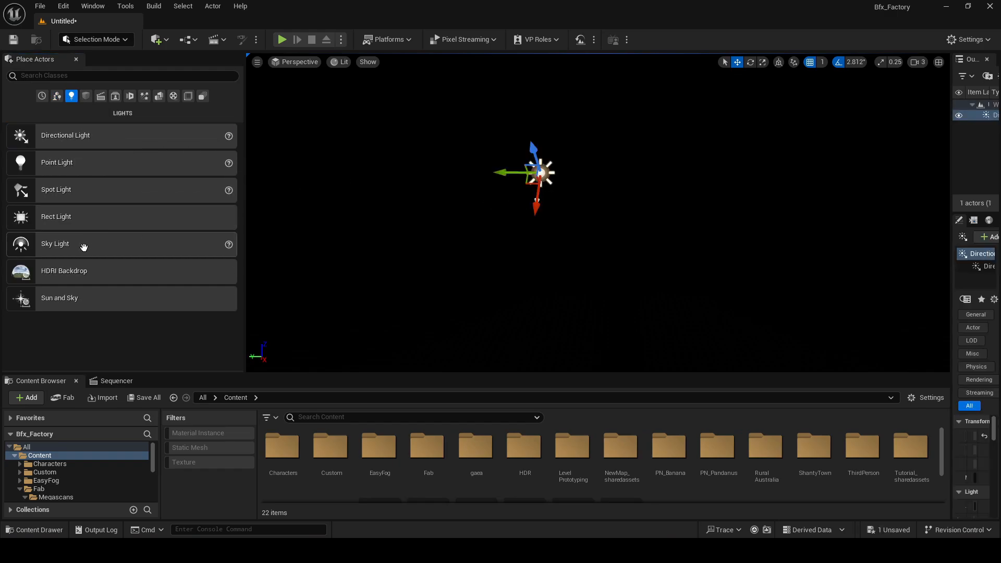
drag(83, 246, 531, 246)
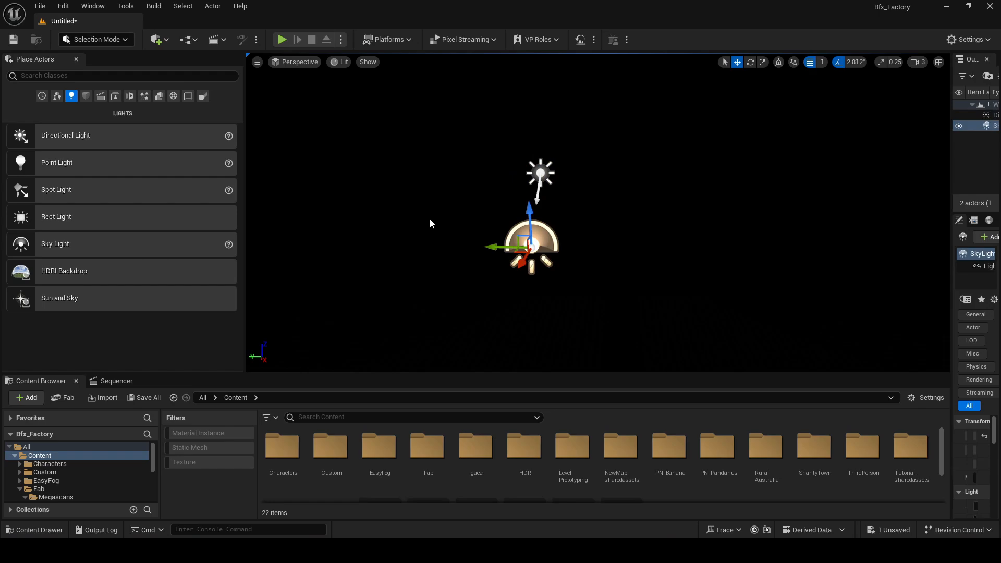
Add a Sky Atmosphere, a Volumetric Cloud and an Exponential Height Fog to the level.
click(145, 97)
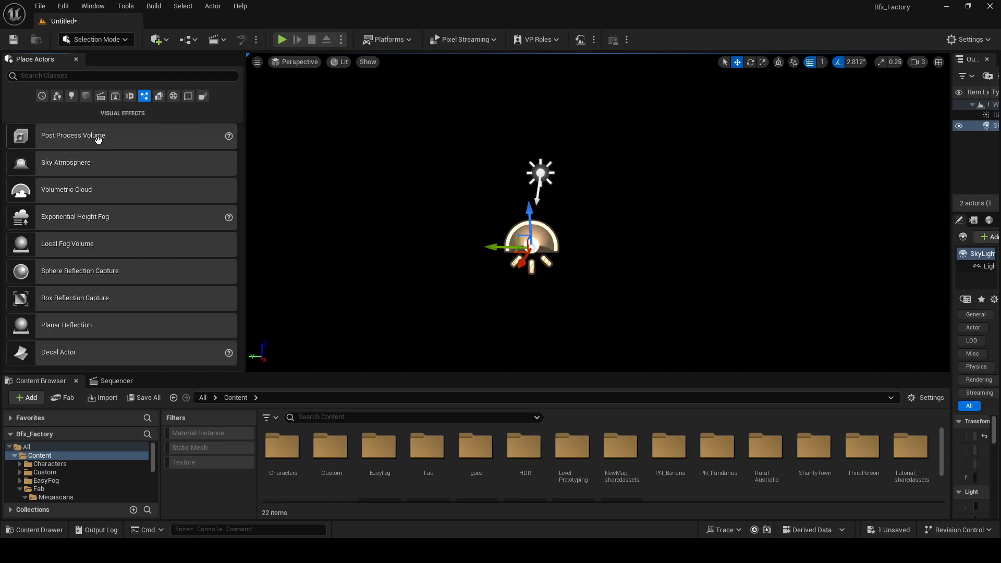
drag(109, 163, 407, 163)
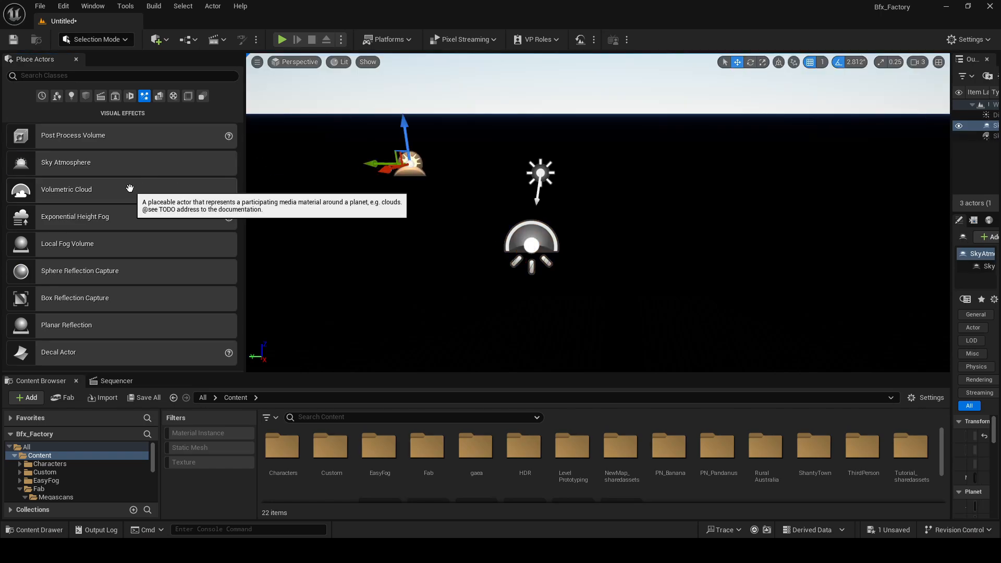
drag(130, 189, 409, 187)
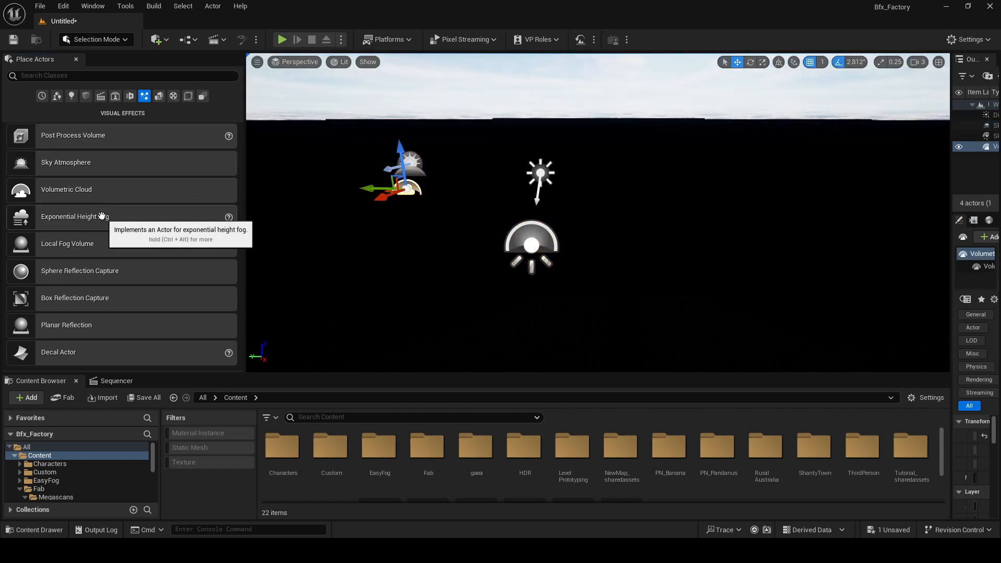
drag(102, 216, 368, 240)
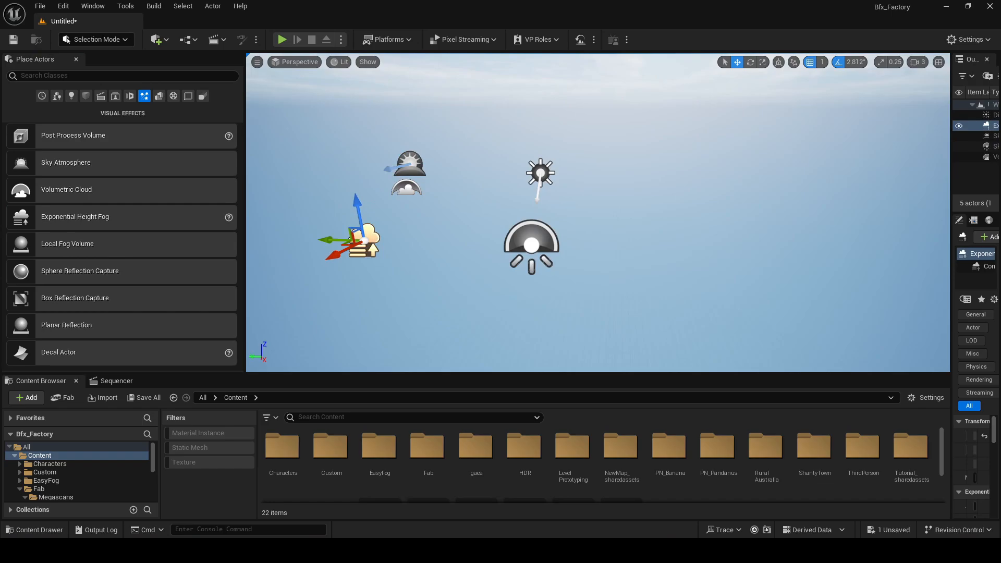
Widen the Outliner and Details area and set the DirectionalLight's mobility to Movable.
right_drag(730, 198, 685, 211)
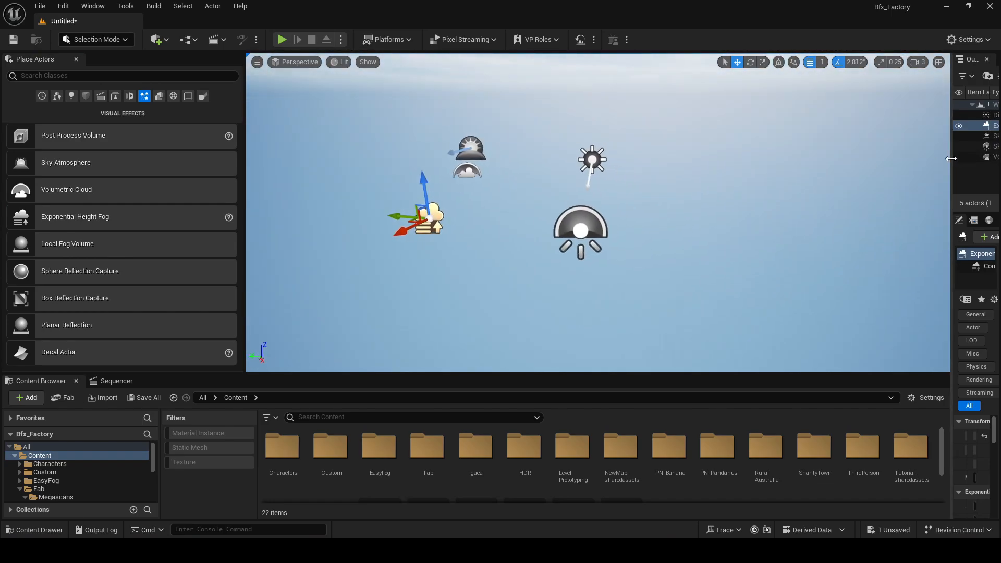
drag(951, 159, 640, 161)
mouse_move(507, 197)
right_down()
mouse_move(459, 157)
mouse_move(547, 172)
mouse_move(521, 188)
right_up()
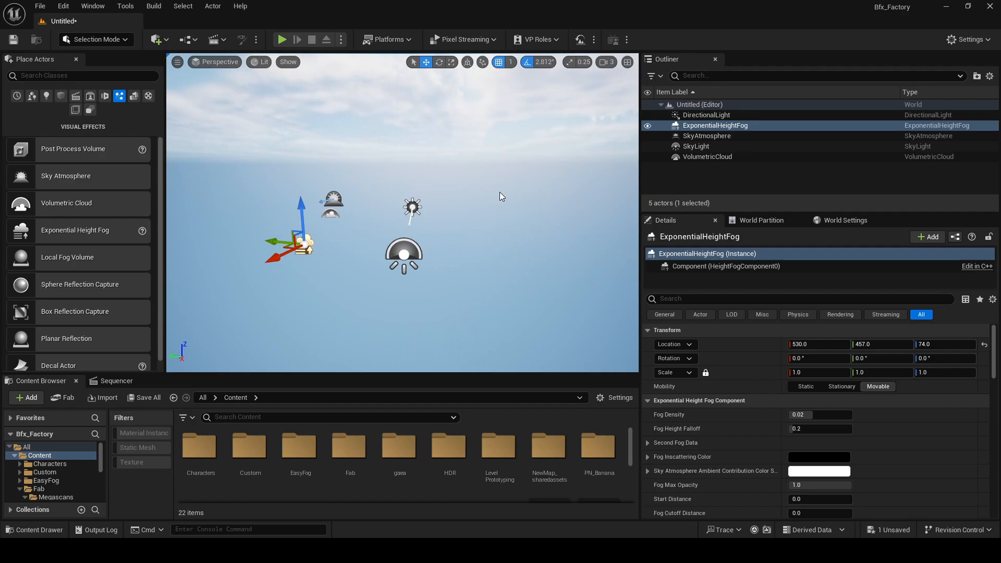
click(721, 115)
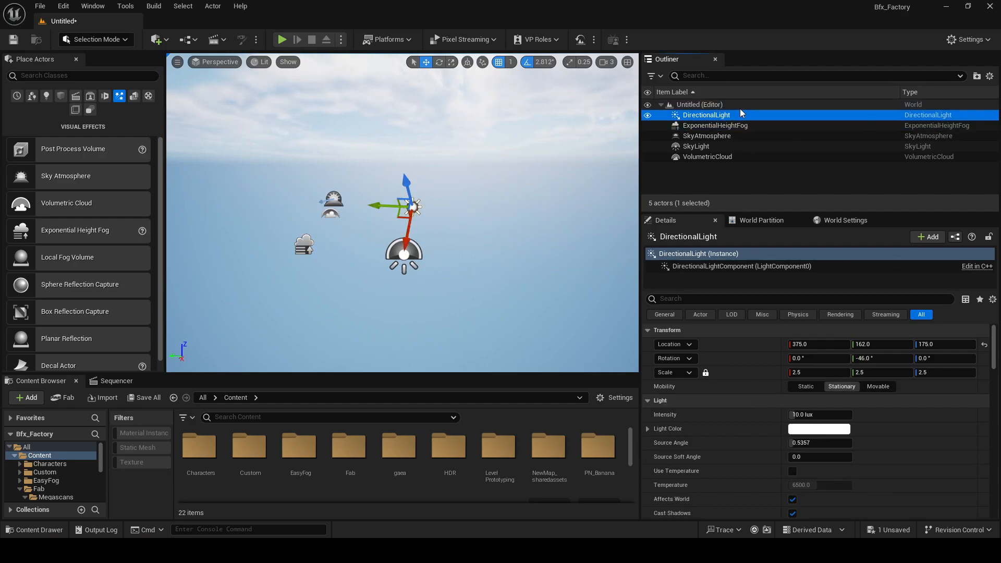
click(881, 387)
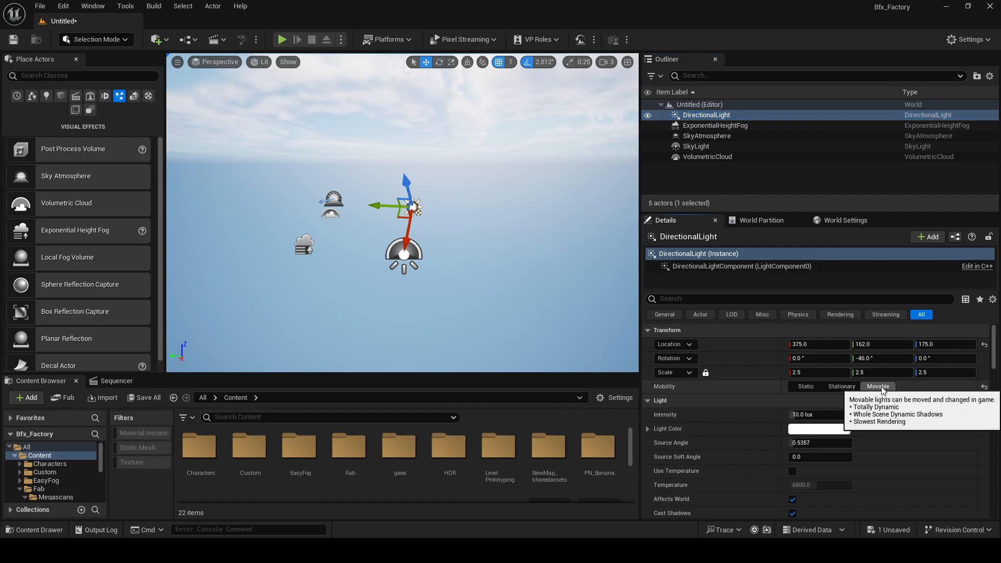
Set the SkyLight's mobility to Movable, enable its Real Time Capture, and widen the viewport again.
click(706, 144)
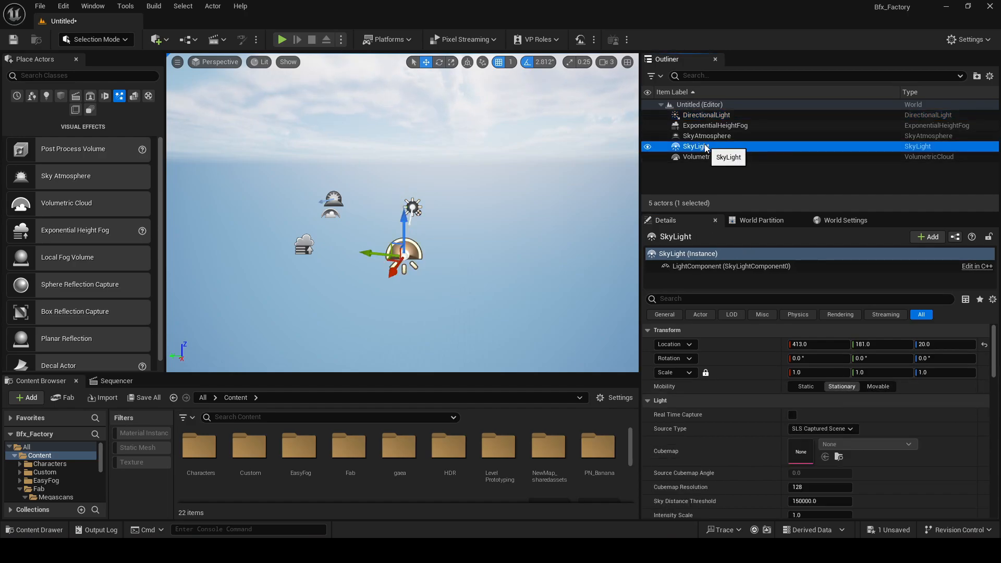
click(881, 387)
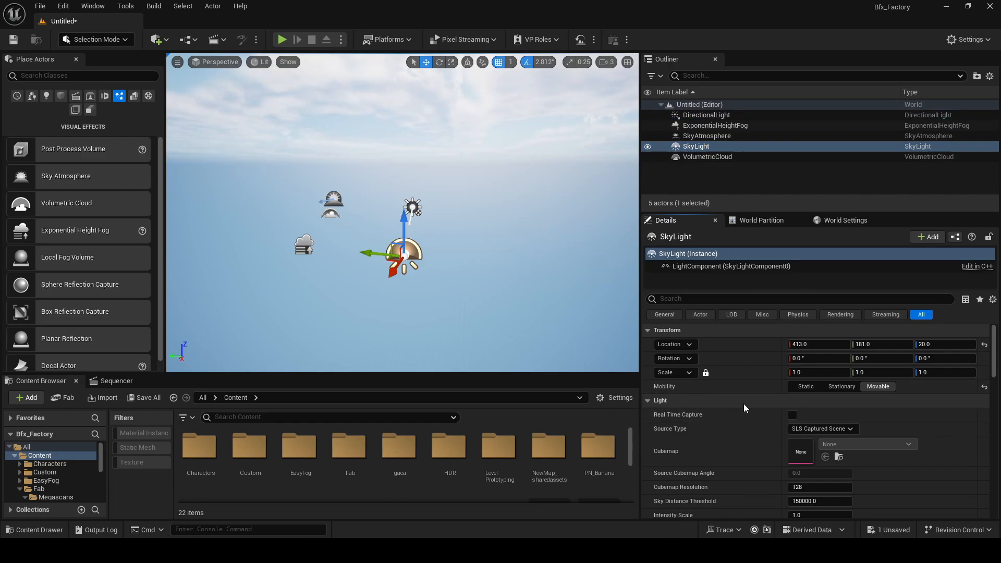
click(793, 414)
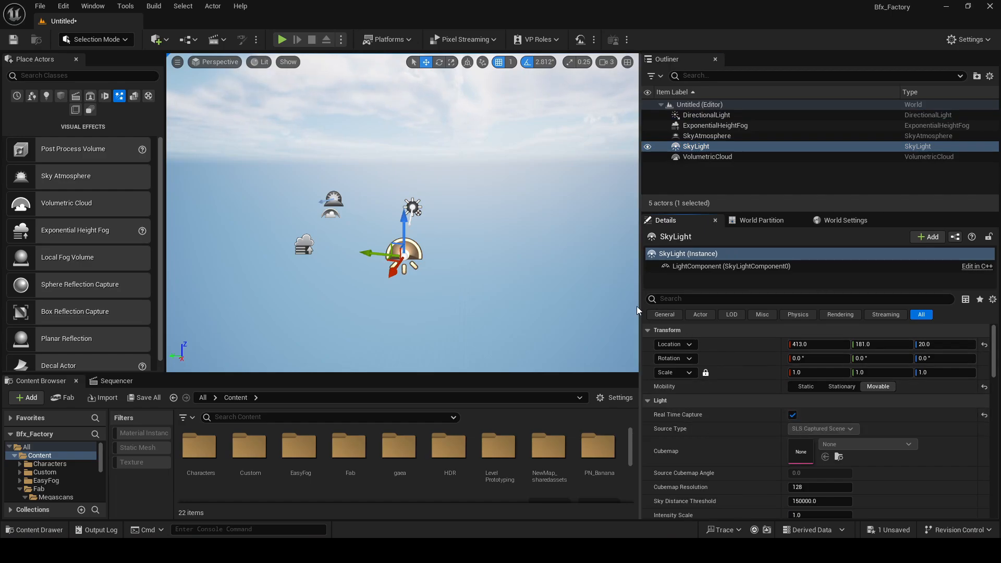
drag(640, 311, 801, 310)
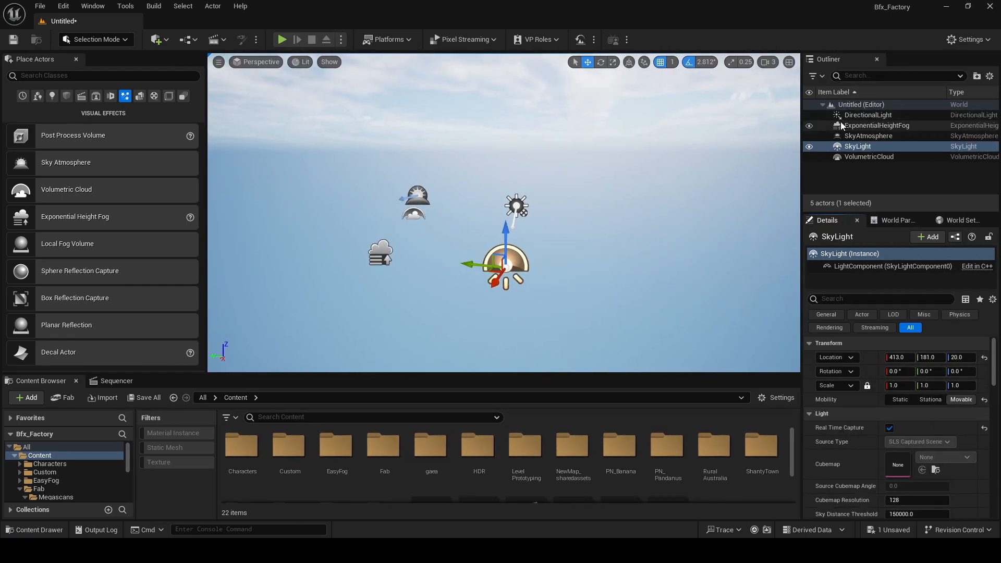
Examine the directional light, sky light, sky atmosphere and volumetric cloud settings in the Env. Light Mixer, and close it.
click(93, 7)
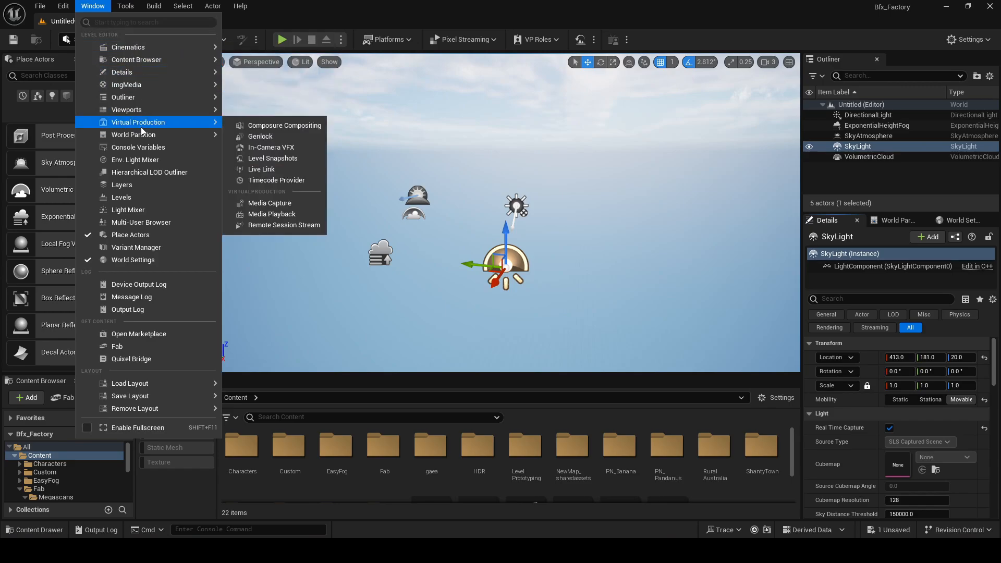
click(158, 164)
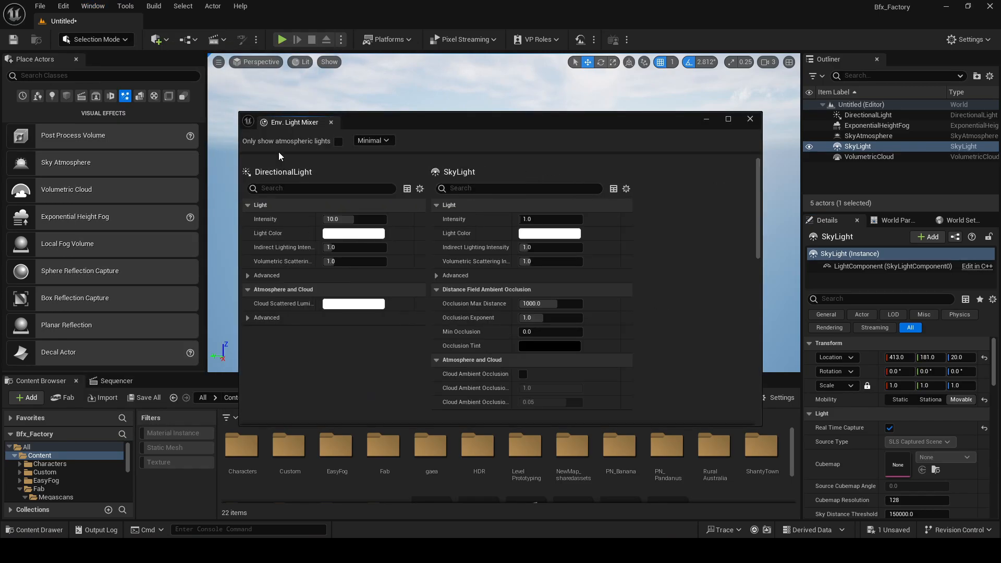
drag(402, 121, 221, 119)
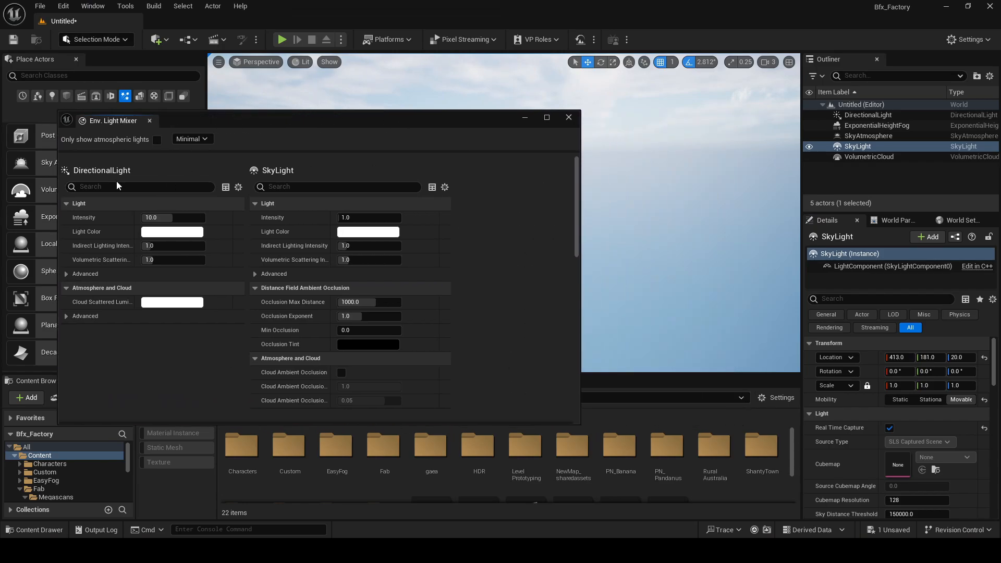
scroll(120, 183, down, 5)
scroll(123, 183, up, 5)
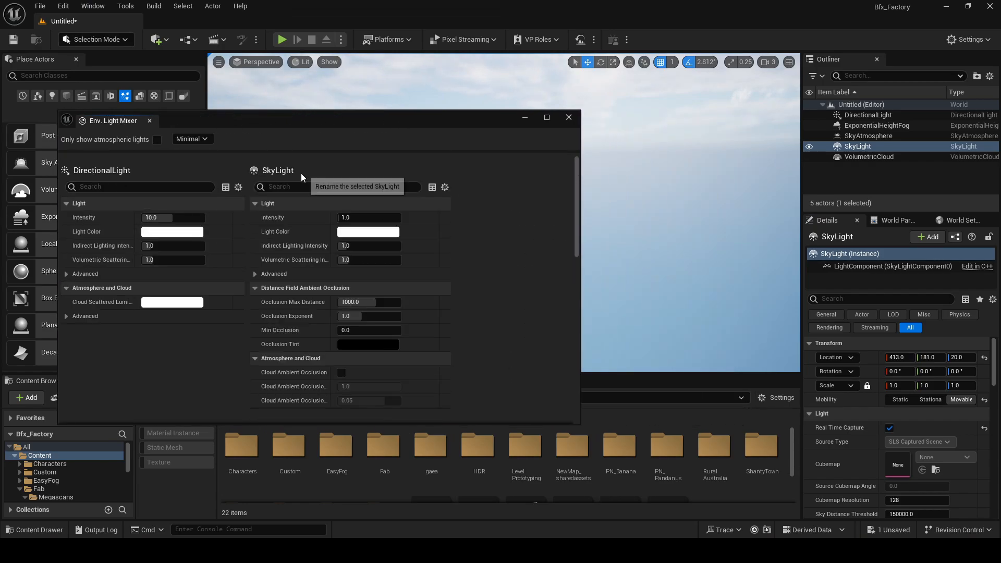
scroll(85, 299, down, 3)
scroll(296, 290, down, 4)
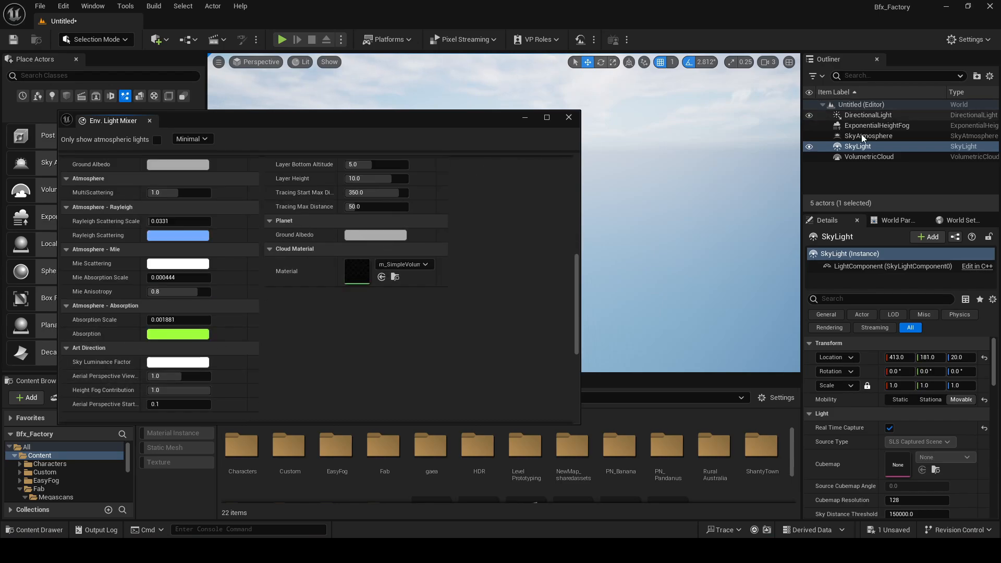
scroll(252, 292, up, 4)
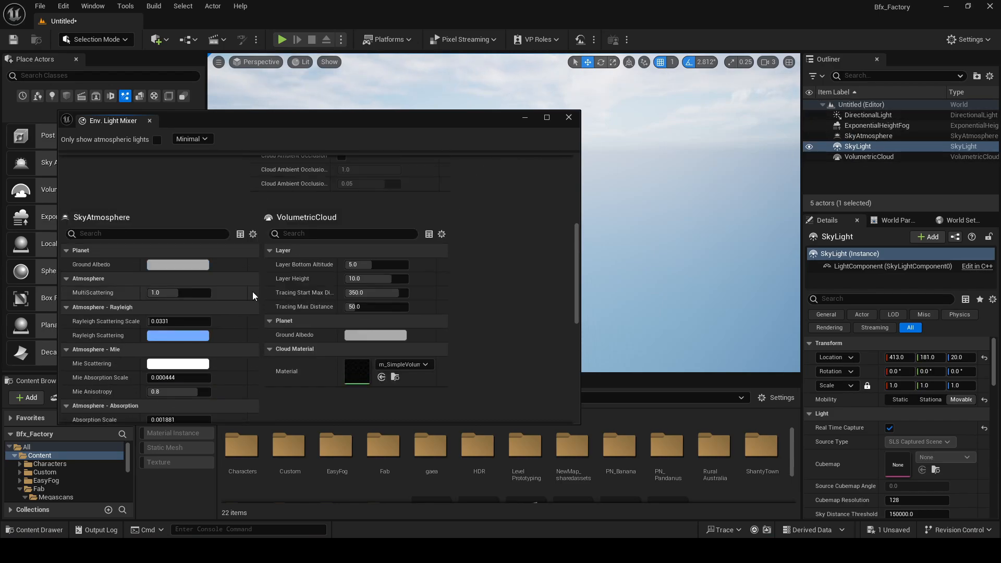
scroll(177, 230, up, 2)
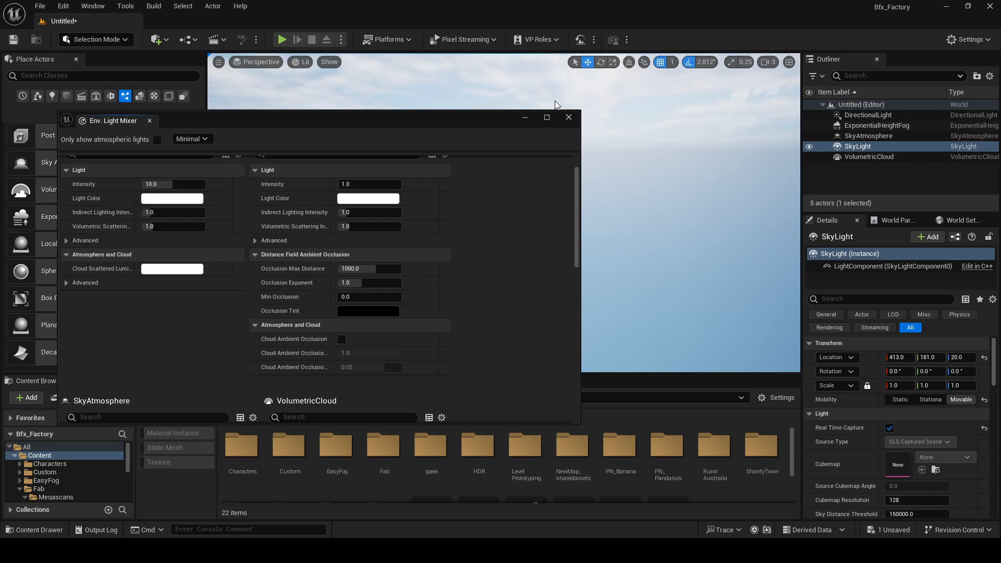
click(569, 117)
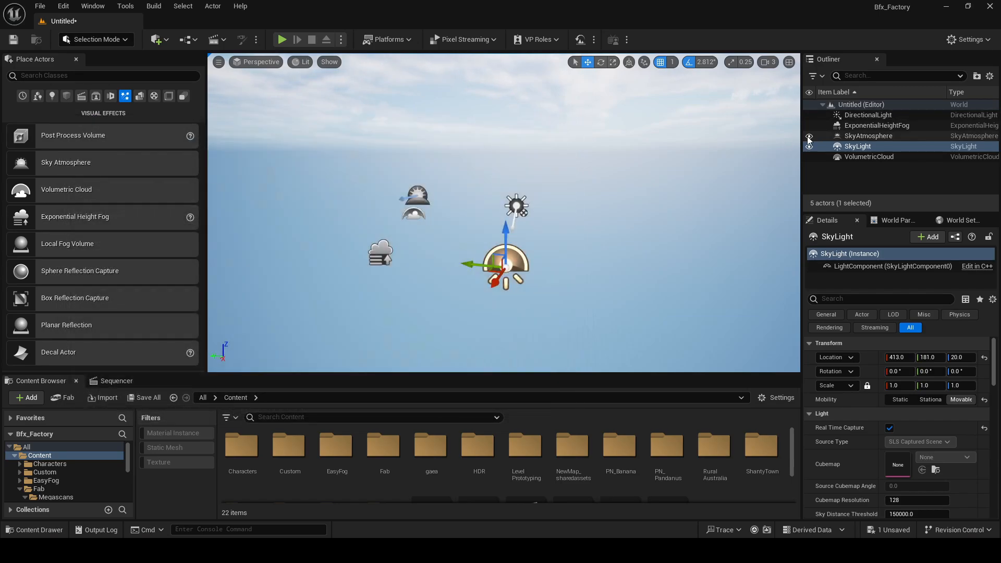
Move all five lighting and atmosphere actors, from DirectionalLight to VolumetricCloud, into a new Outliner folder.
click(893, 159)
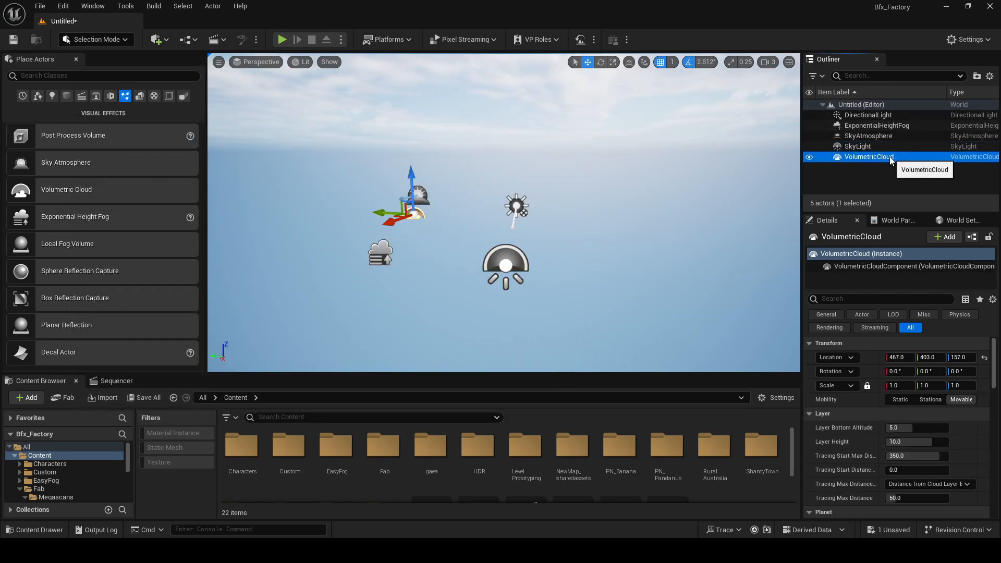
shift+click(879, 127)
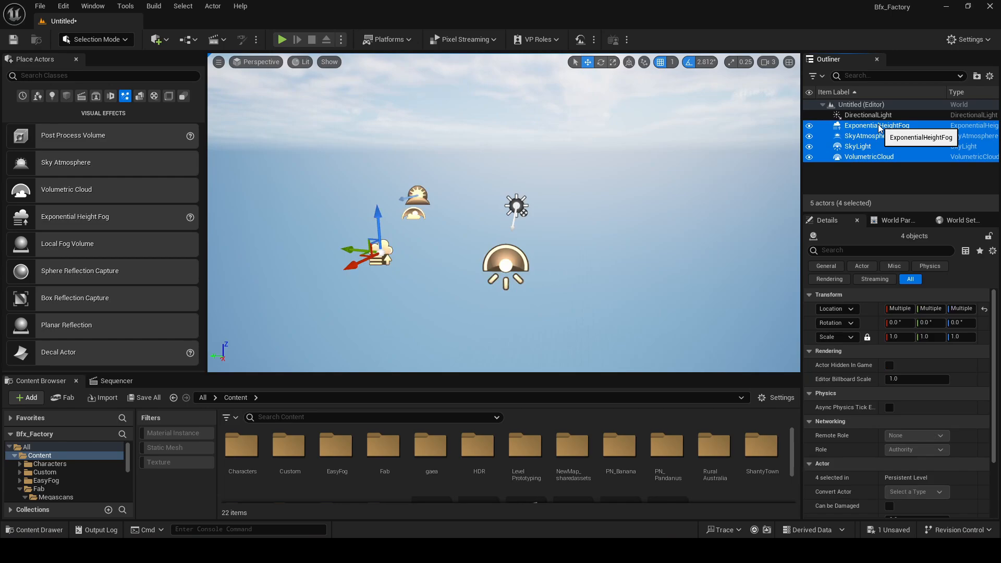
shift+click(877, 116)
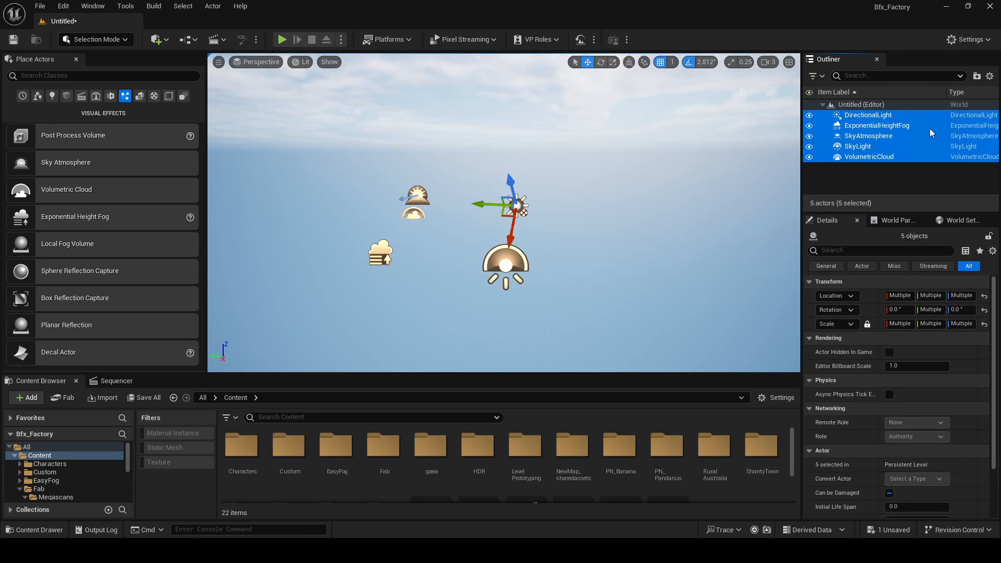
right_click(890, 130)
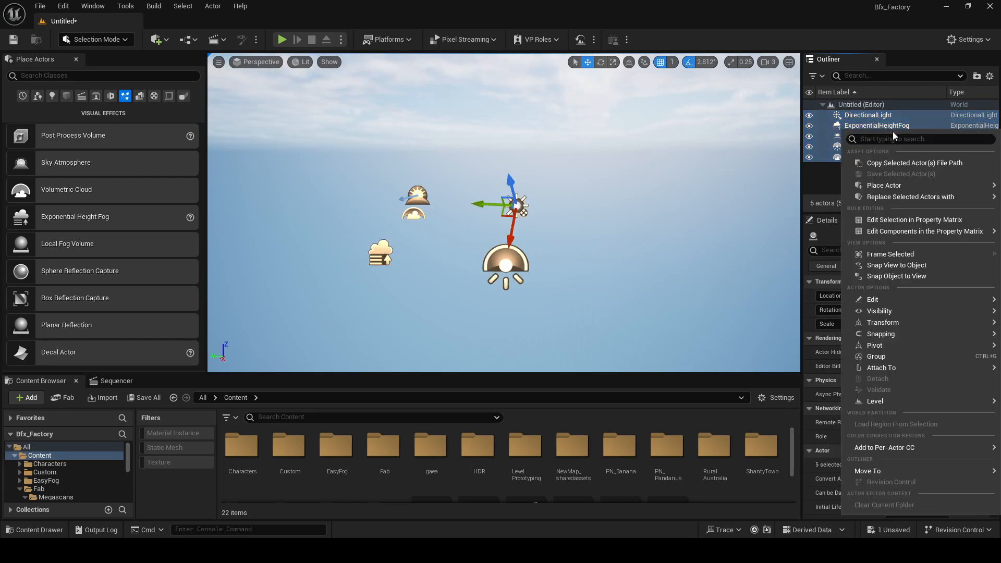
mouse_move(880, 472)
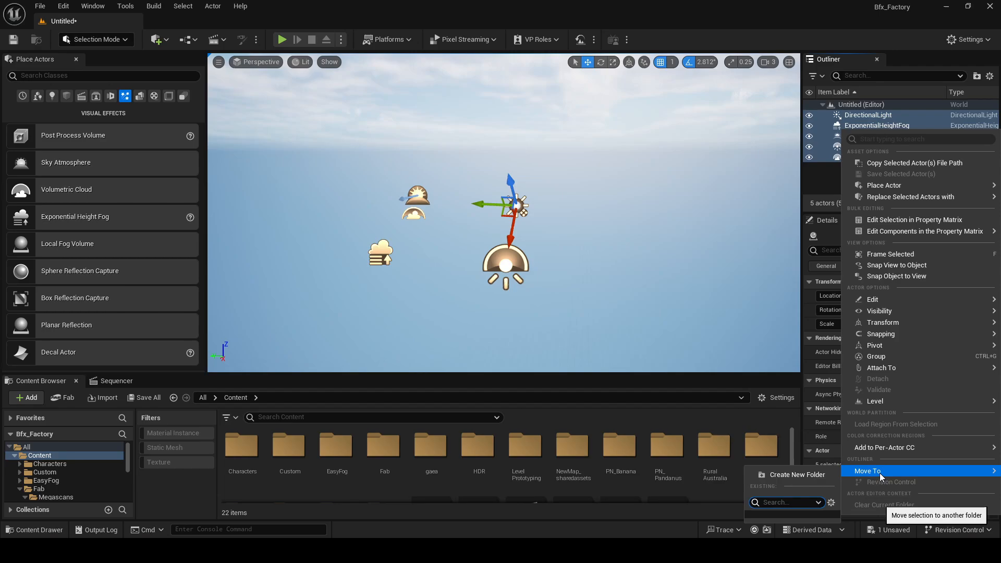
click(806, 474)
Name the new folder that holds the lighting actors Light.
click(872, 116)
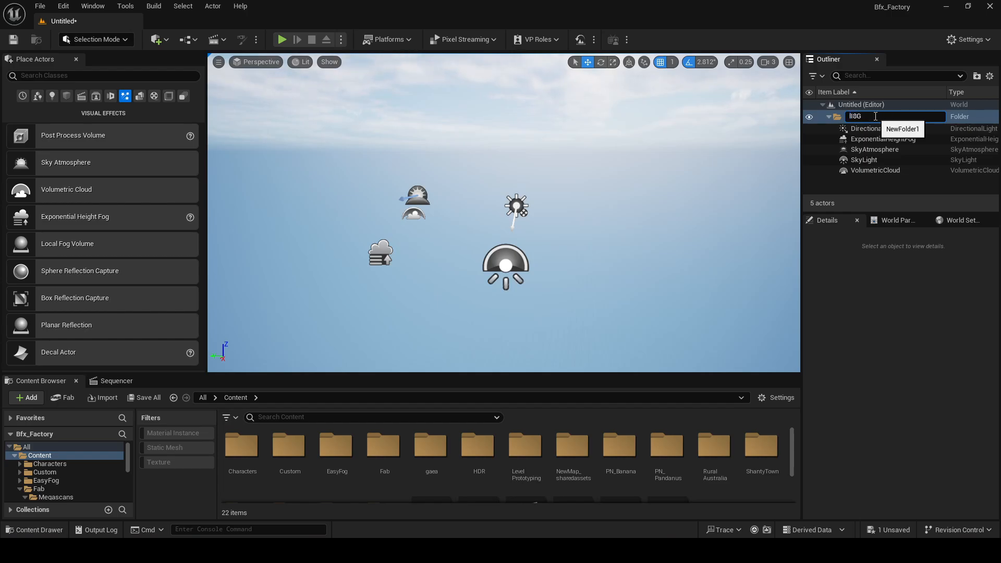
key(BackSpace)
key(BackSpace)
key(BackSpace)
key(BackSpace)
text(Light)
key(Return)
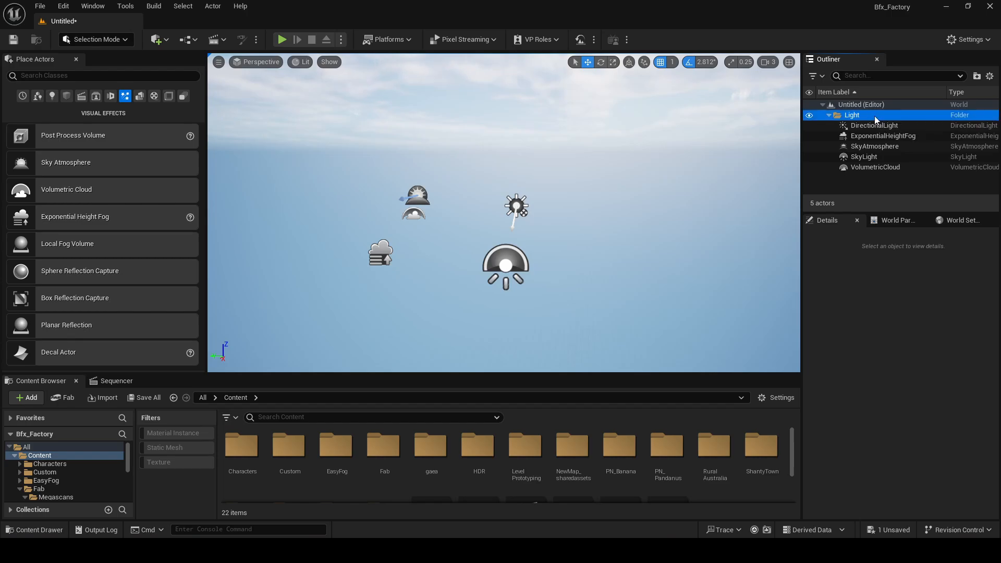
Collapse the Light folder in the Outliner and enlarge the viewport by shrinking the Content Browser.
click(829, 116)
mouse_move(749, 208)
right_down()
mouse_move(678, 207)
mouse_move(748, 207)
right_up()
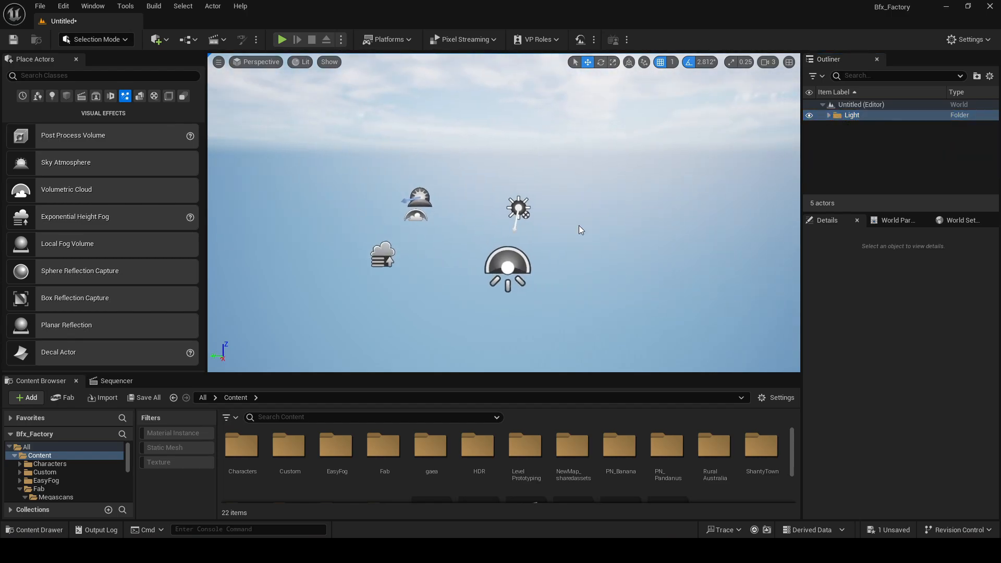
drag(530, 373, 524, 444)
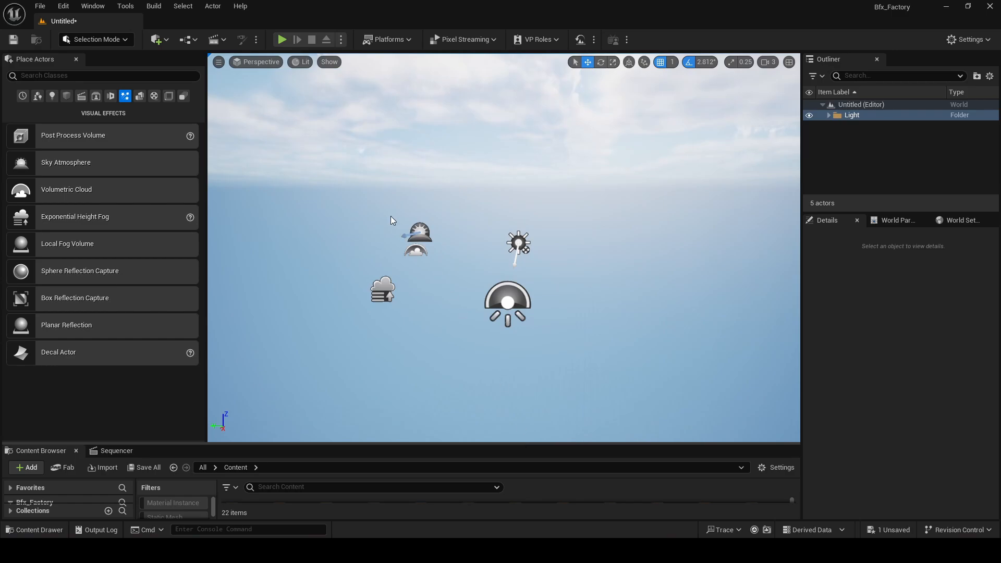
right_drag(391, 221, 334, 267)
key(e)
scroll(391, 221, up, 1)
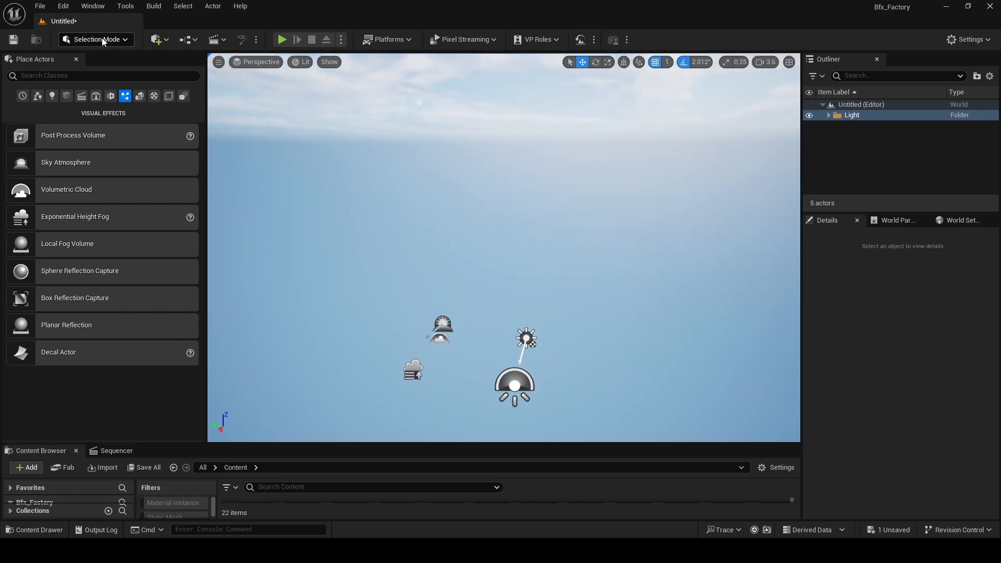
Create a new landscape with a 63×63 quads section size, 1×1 section per component and 8×8 components.
click(103, 42)
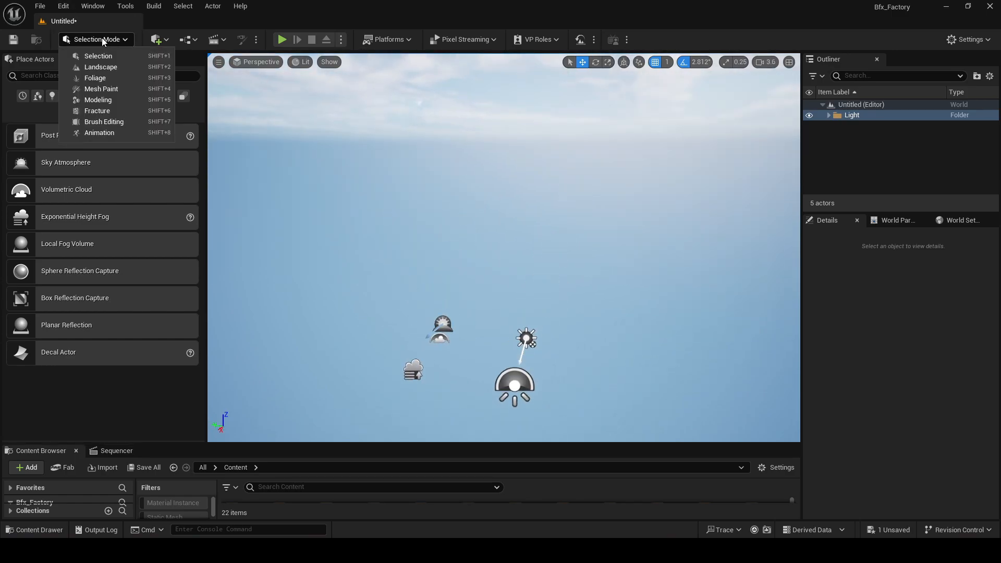
click(104, 67)
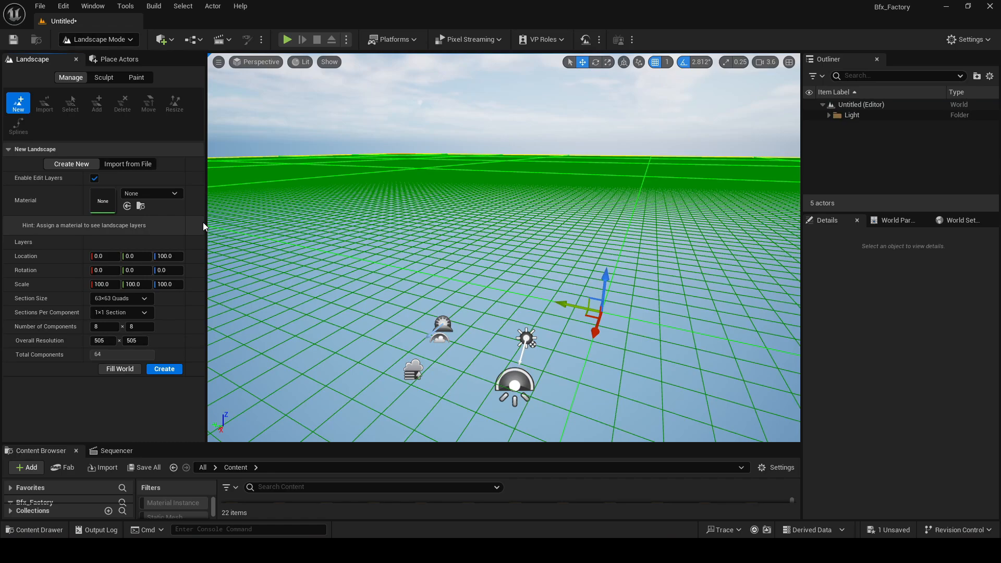
click(136, 299)
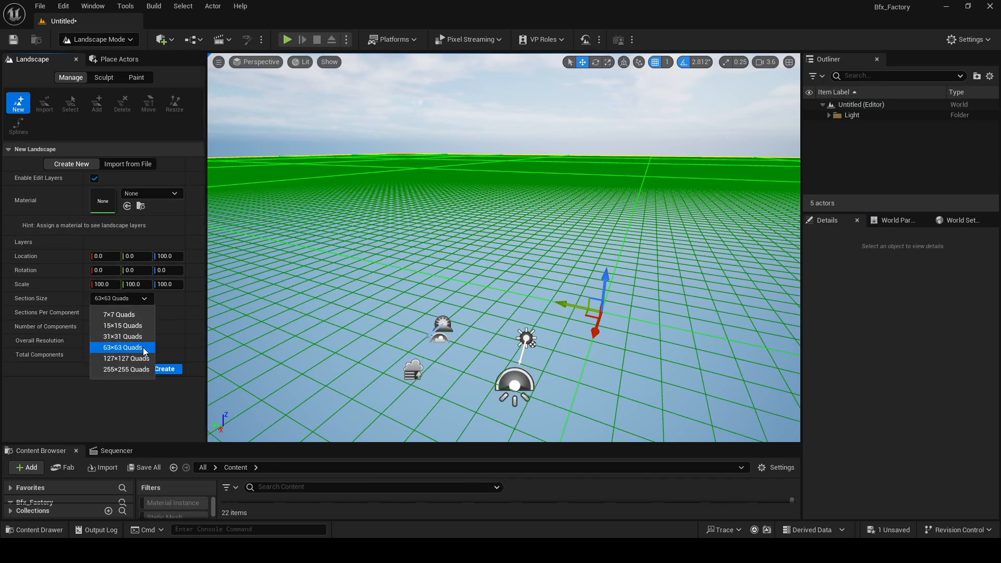
click(145, 353)
scroll(581, 205, up, 5)
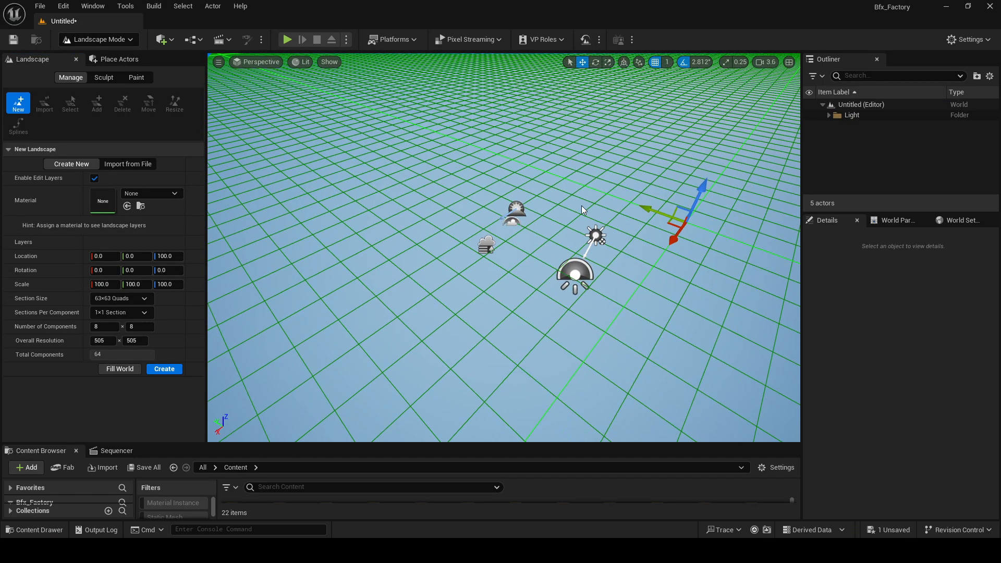
scroll(590, 210, down, 12)
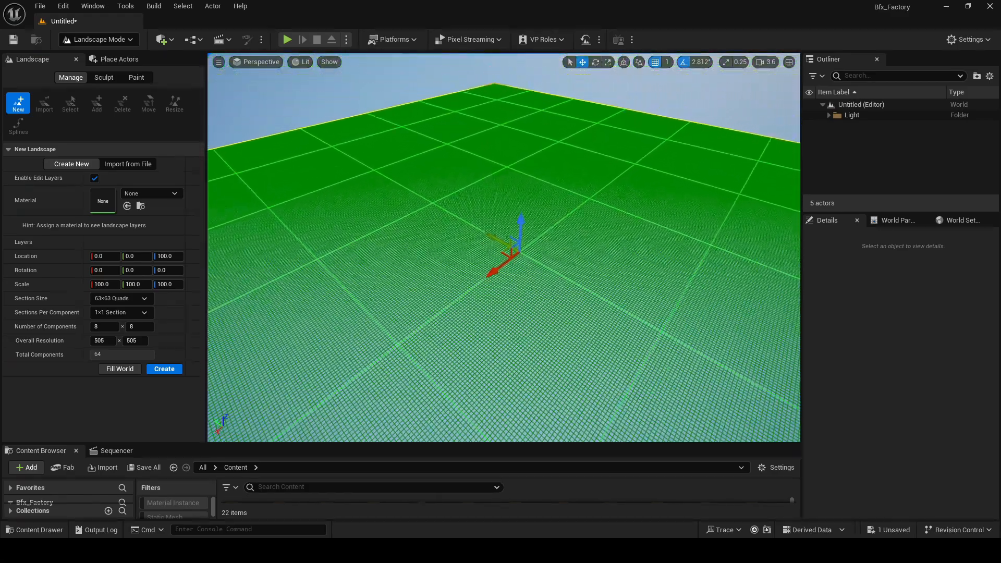
right_drag(591, 210, 584, 232)
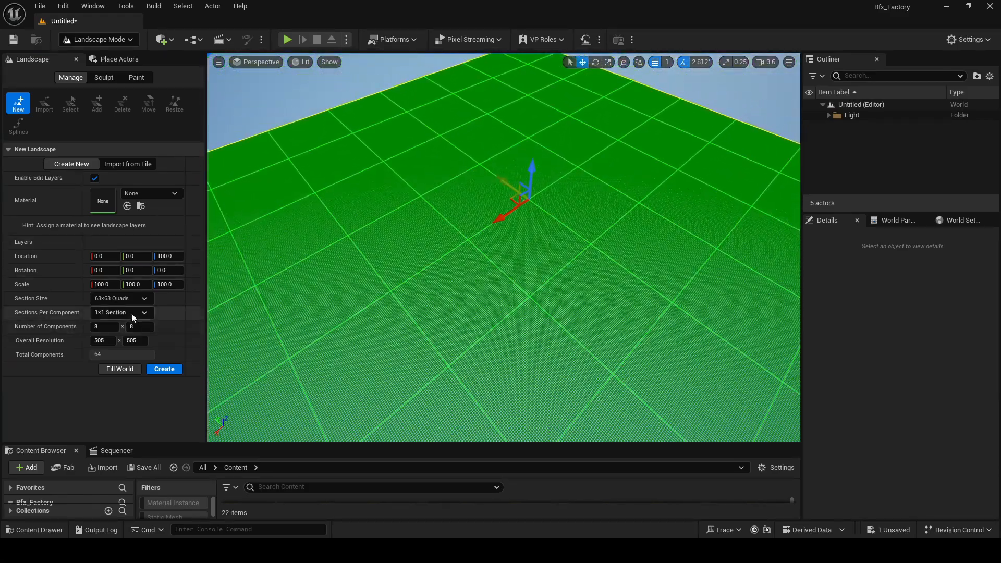
click(162, 368)
right_drag(467, 313, 468, 272)
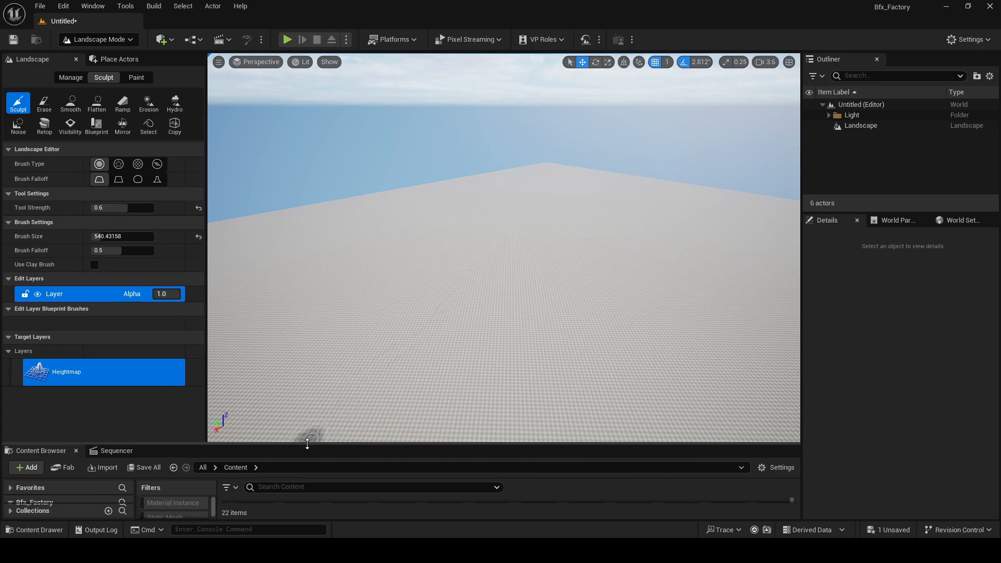
Shrink the Content Browser further, return to Selection mode, and filter the placeable actors by water.
drag(304, 445, 346, 272)
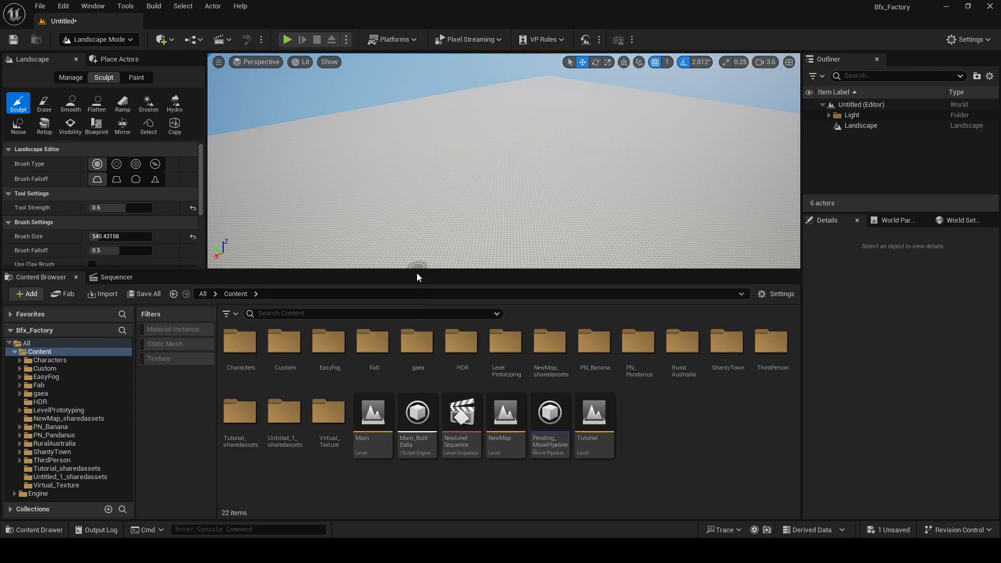
drag(415, 270, 416, 463)
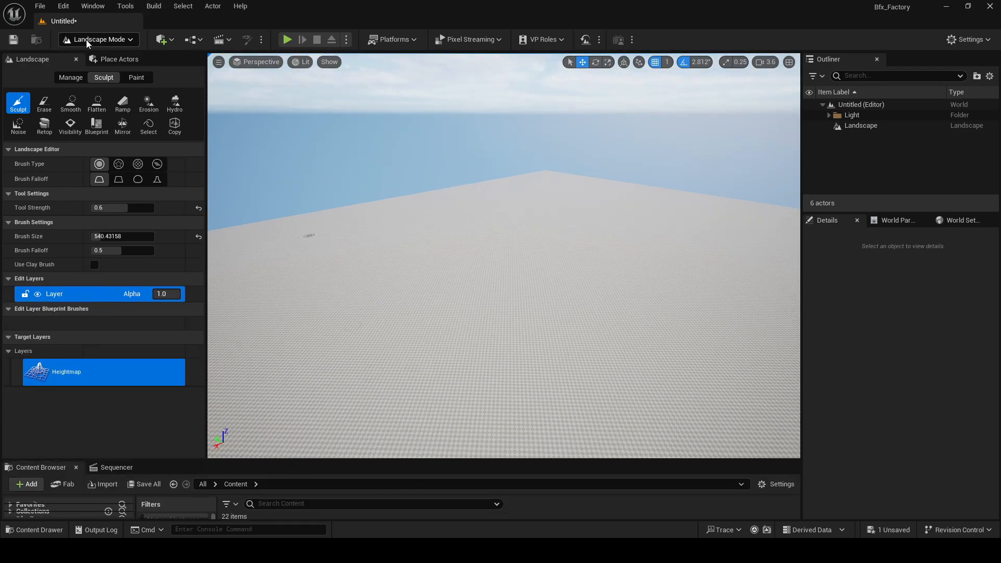
click(88, 41)
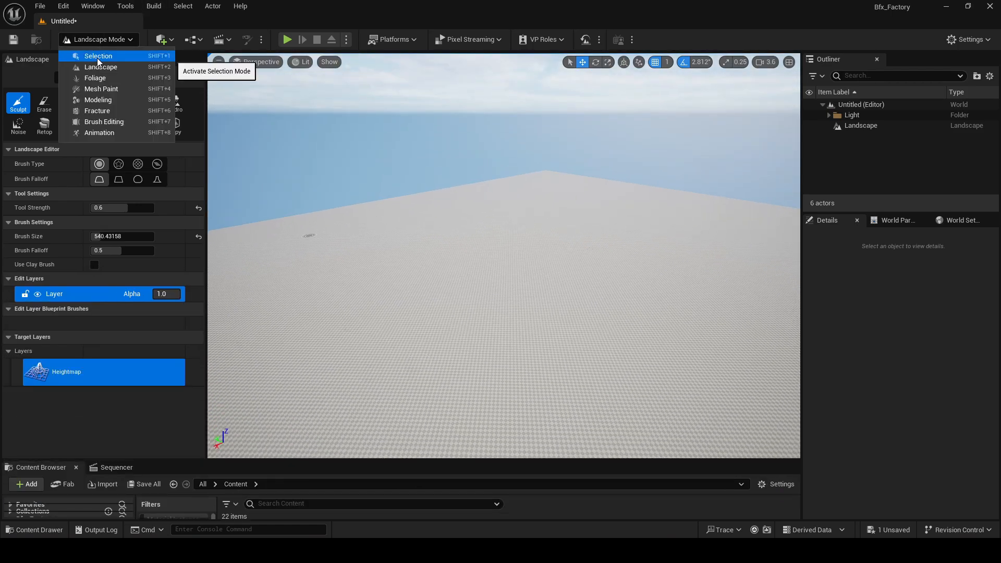
click(97, 57)
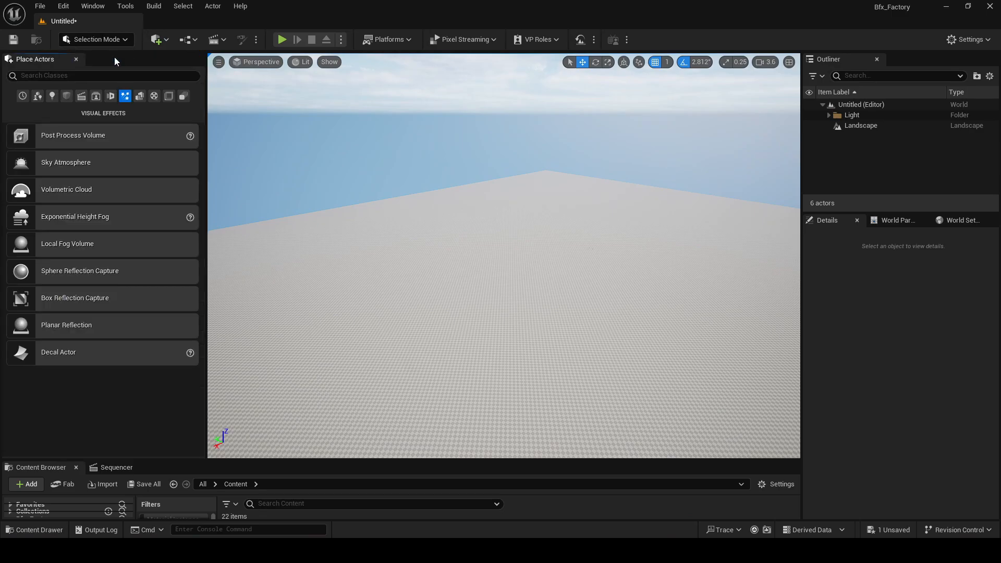
click(111, 74)
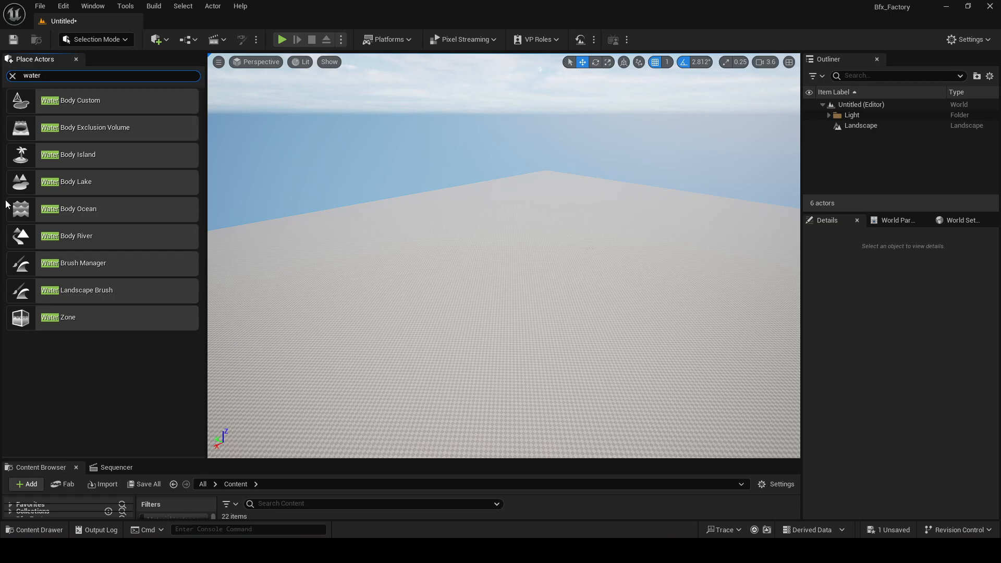
key(ctrl+a)
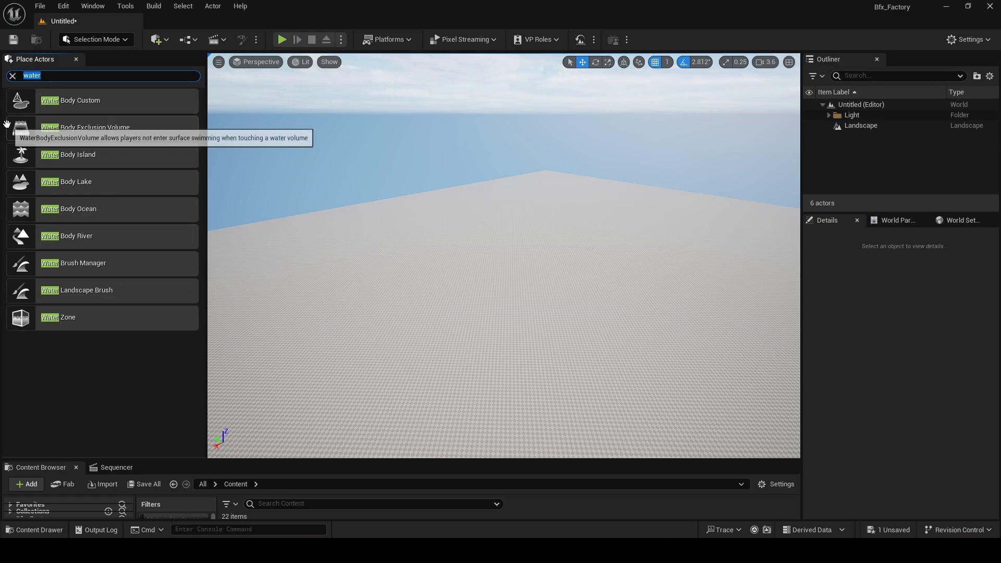
Search the plugins for water to check whether the Water plugin is enabled, and close the Plugins window.
click(63, 6)
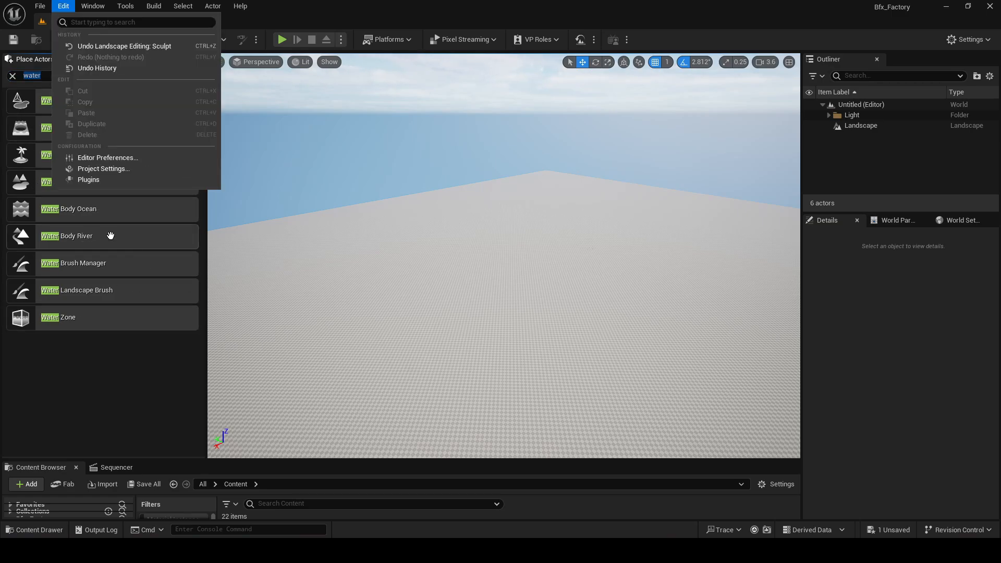
click(118, 179)
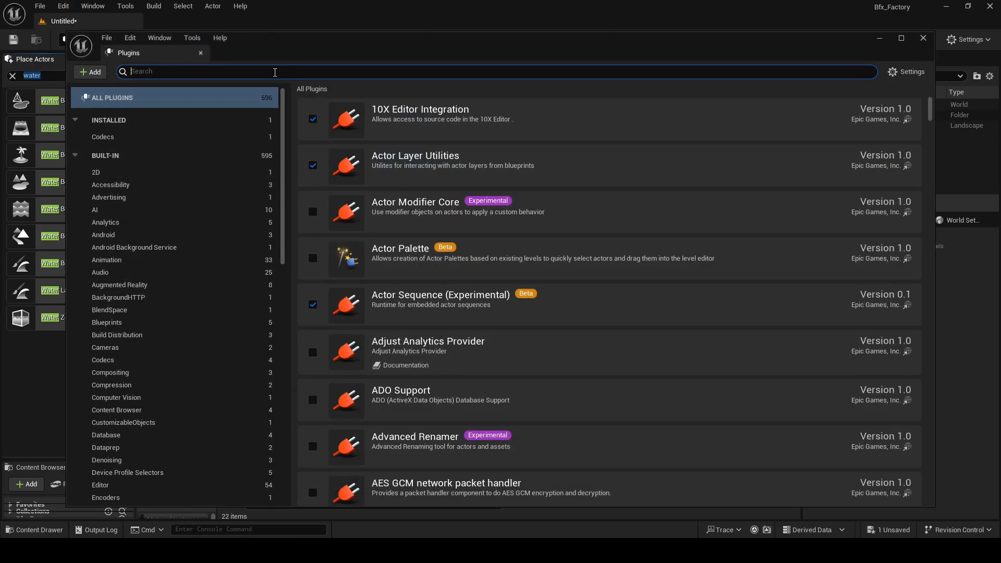
text(water)
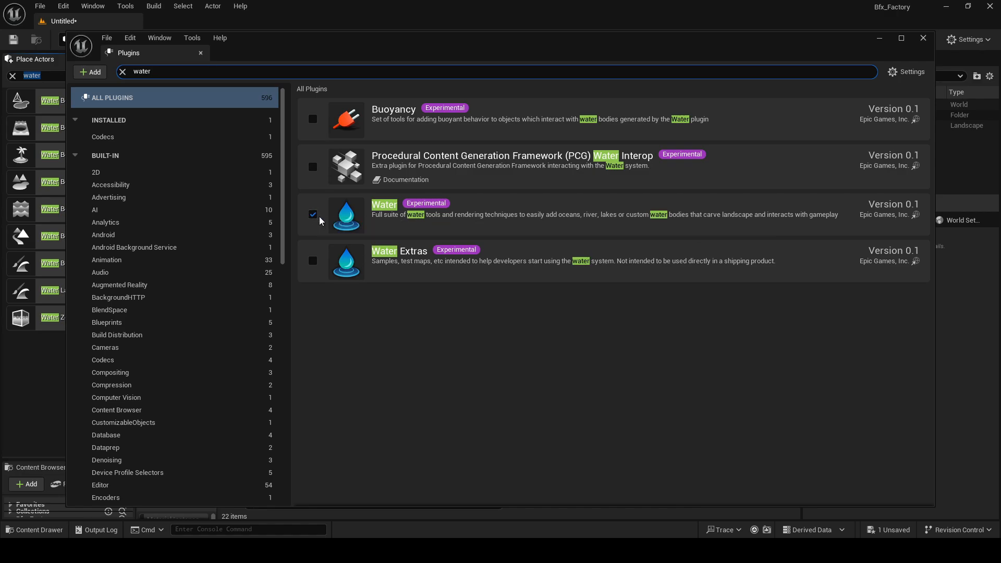
click(924, 38)
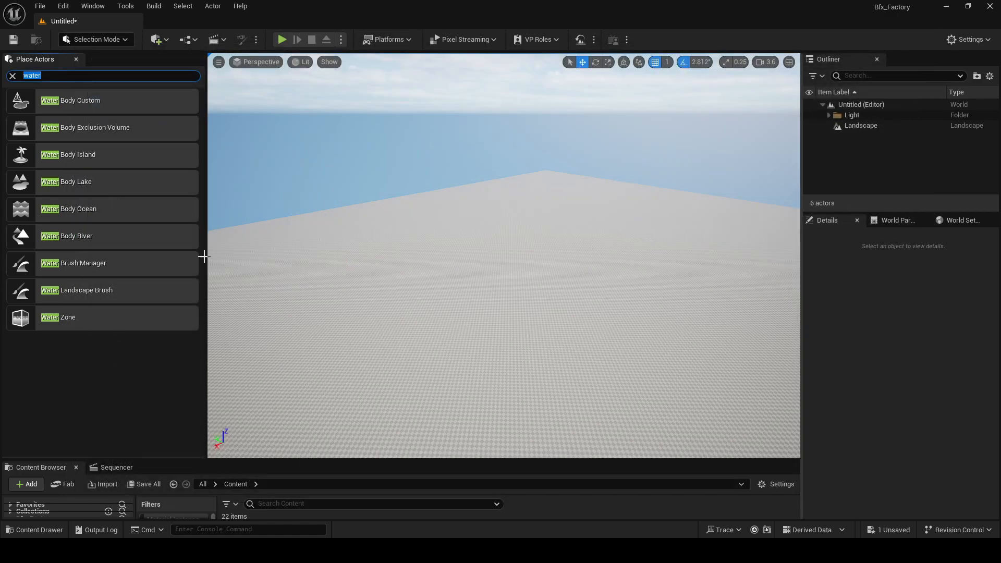
Place a Water Body Ocean actor on the landscape and inspect its shoreline.
right_drag(361, 246, 364, 307)
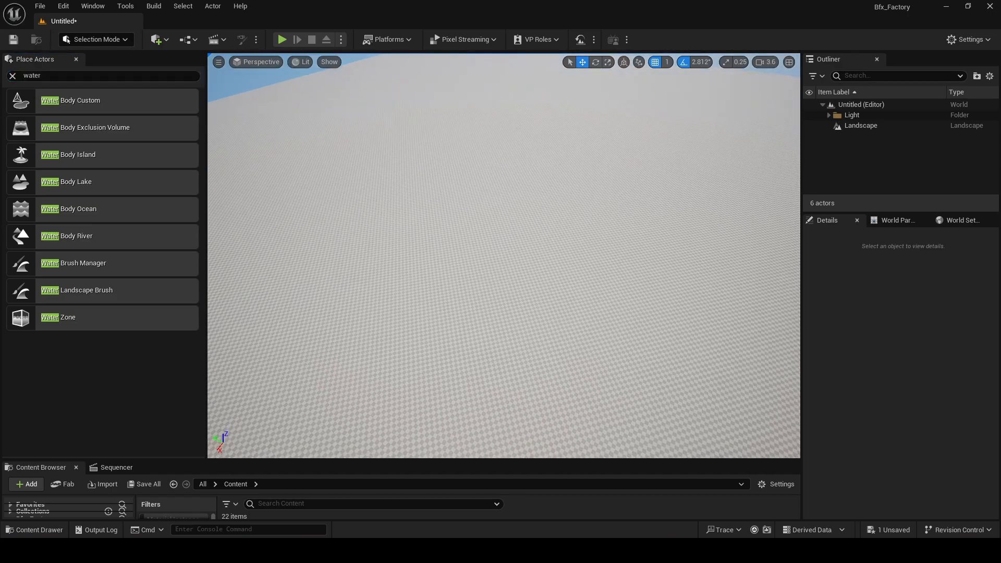
scroll(397, 224, down, 8)
scroll(510, 260, down, 10)
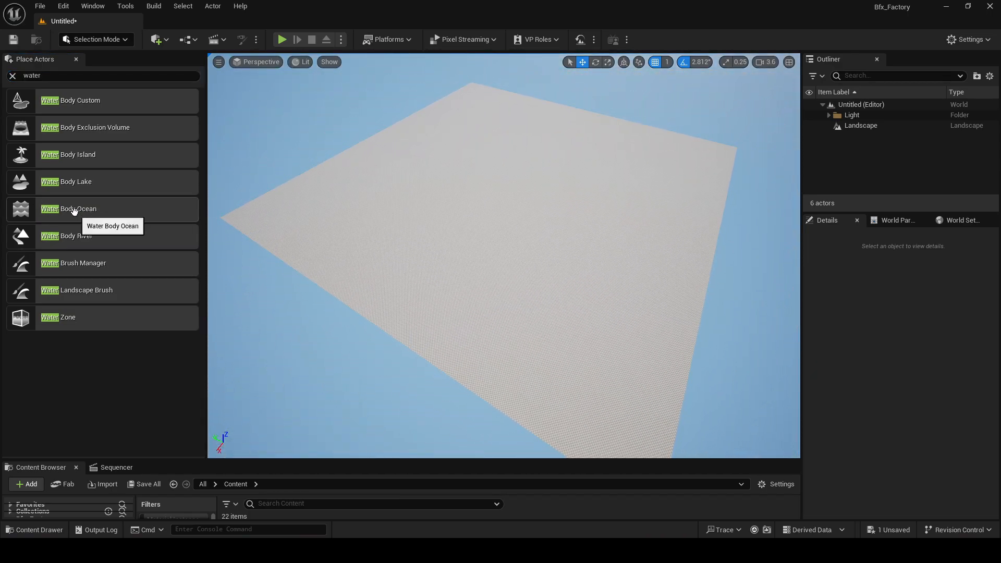
drag(100, 208, 411, 150)
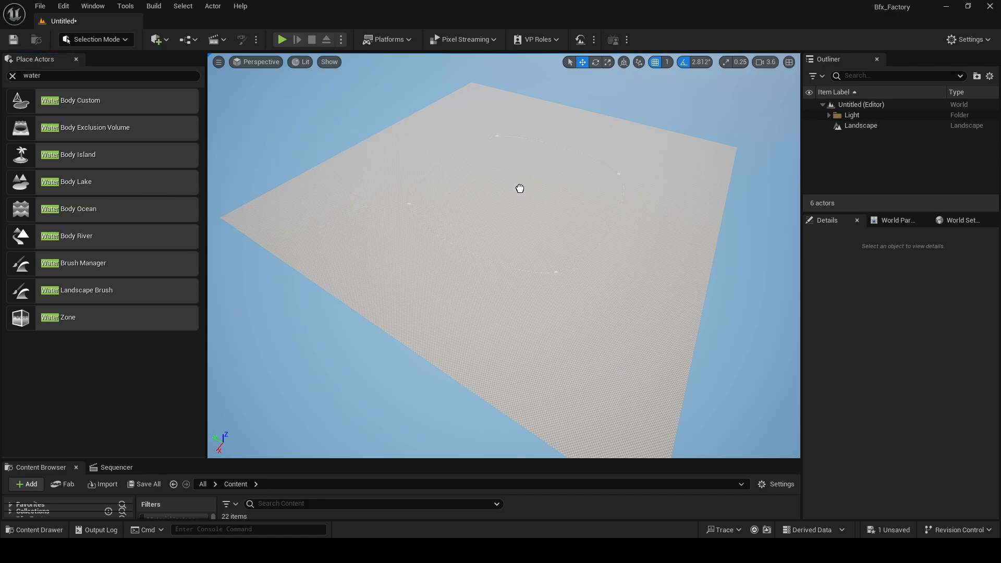
drag(519, 188, 520, 188)
right_drag(555, 194, 492, 190)
middle_drag(491, 190, 551, 263)
right_drag(541, 405, 552, 340)
right_drag(504, 256, 688, 292)
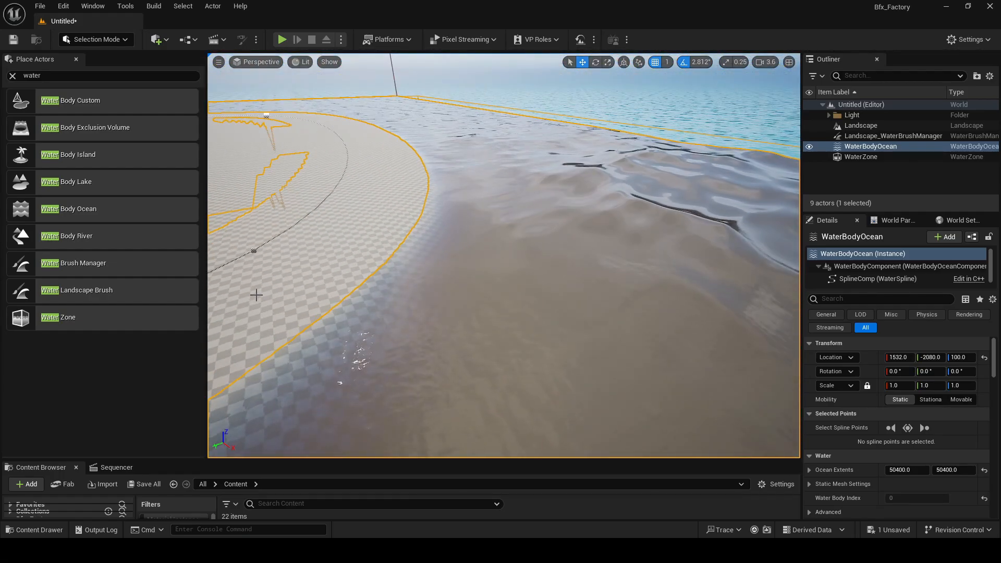
Narrow the Place Actors area and widen the Outliner and Details area for the ocean's settings.
drag(207, 290, 55, 290)
right_drag(689, 292, 558, 307)
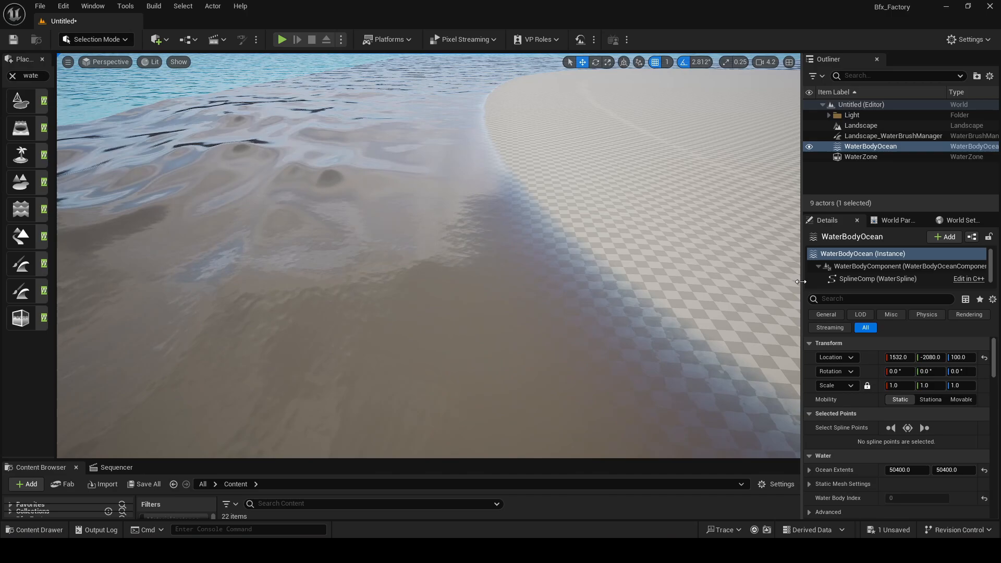
drag(802, 282, 562, 283)
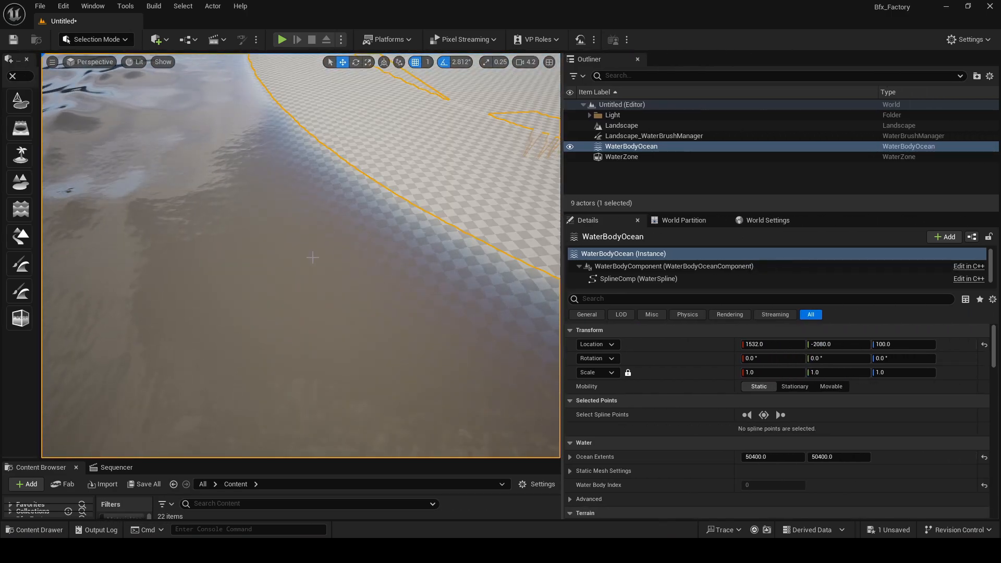
Open the WaterBodyOcean's Water_Material_Ocean for editing, and enlarge its window beside the viewport.
scroll(312, 257, down, 3)
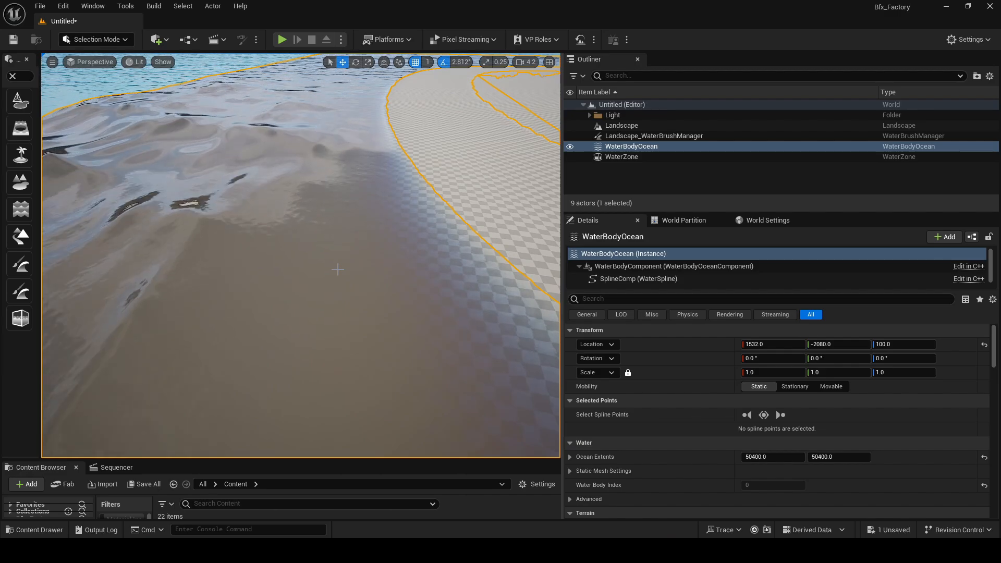
scroll(636, 438, down, 10)
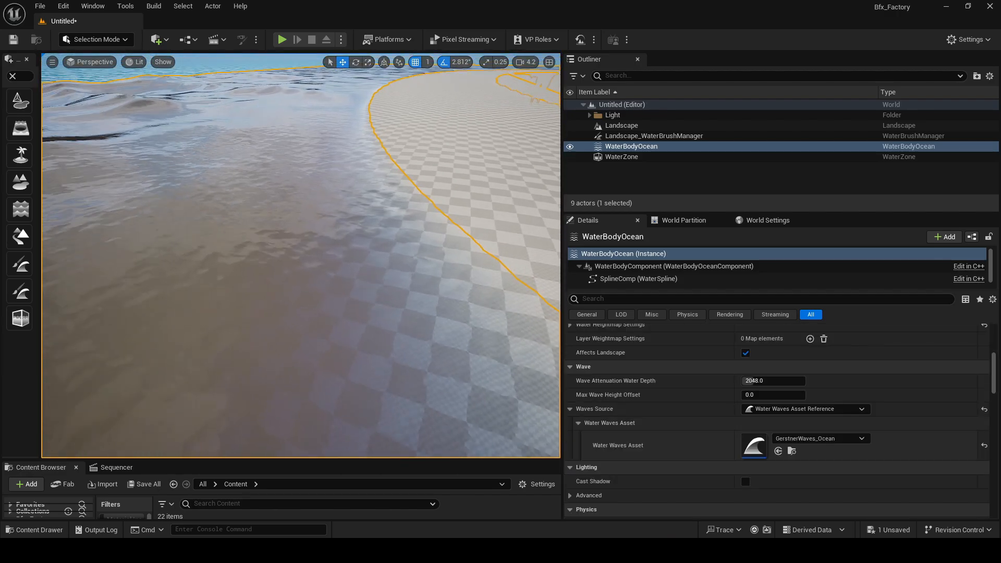
scroll(636, 438, down, 10)
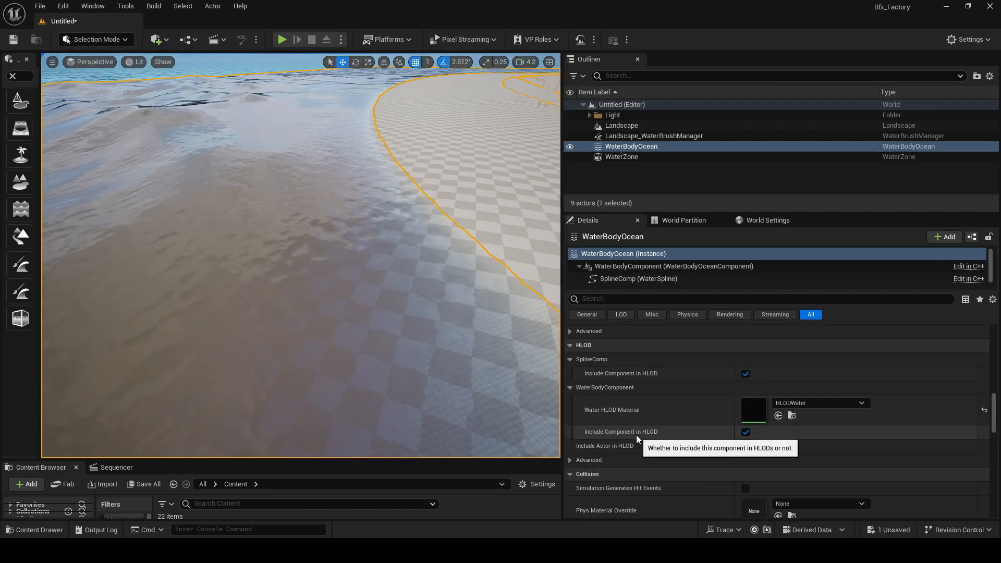
scroll(636, 434, up, 3)
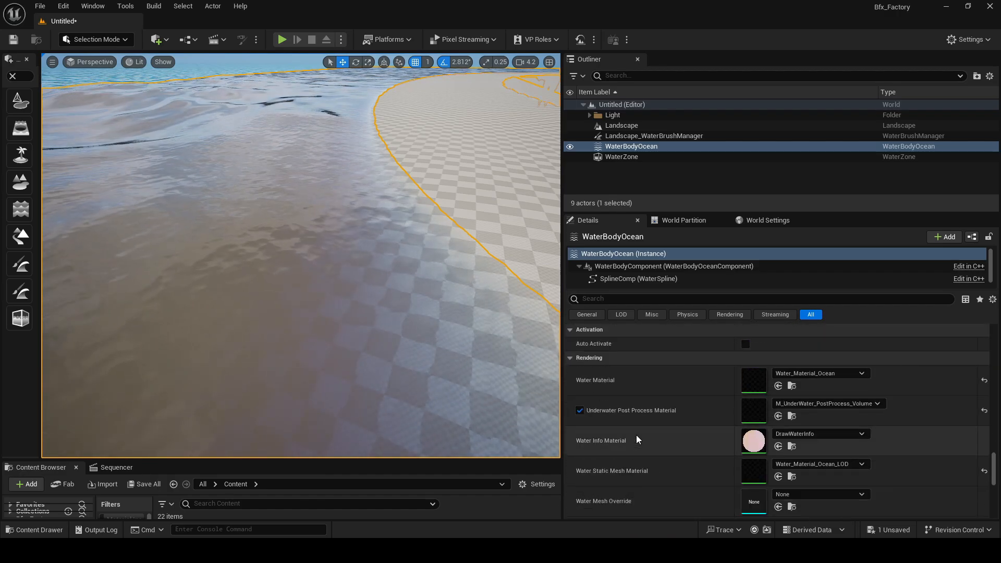
click(650, 147)
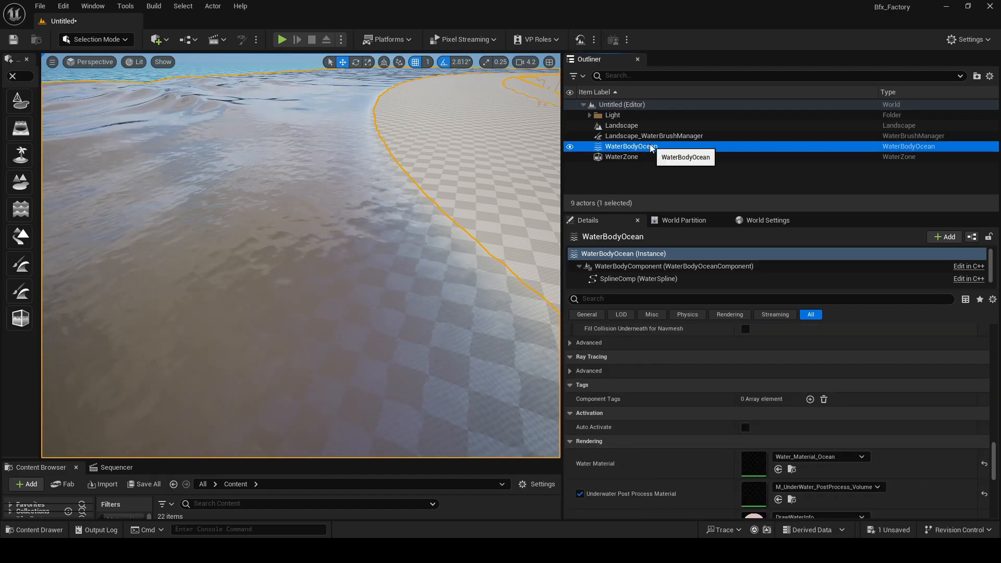
scroll(612, 435, down, 3)
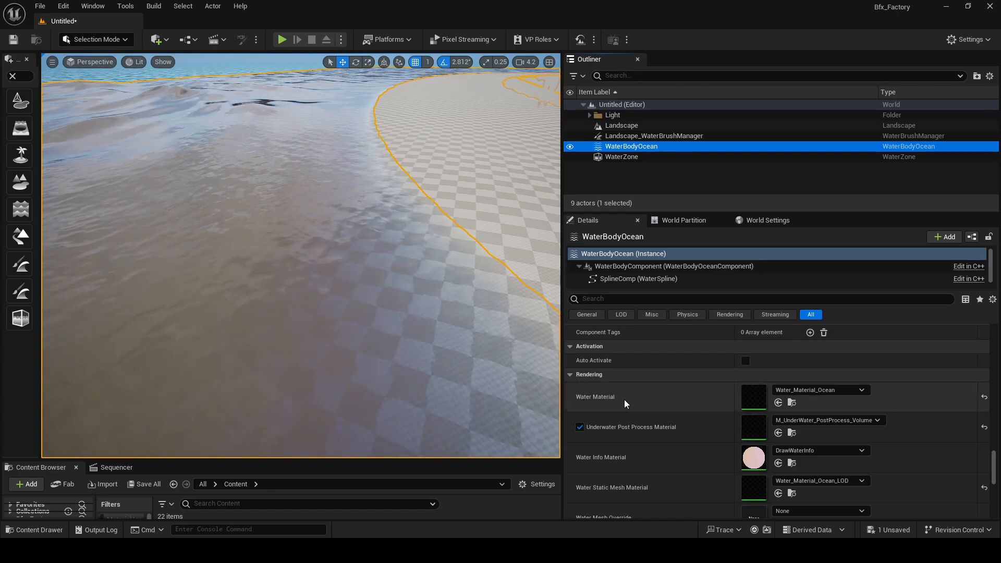
double_click(752, 398)
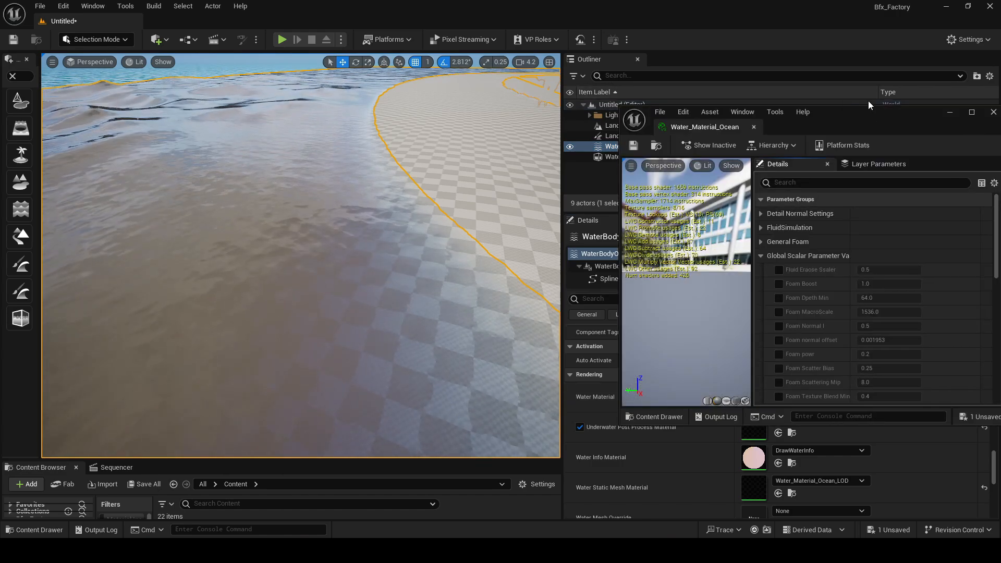
drag(830, 90, 831, 3)
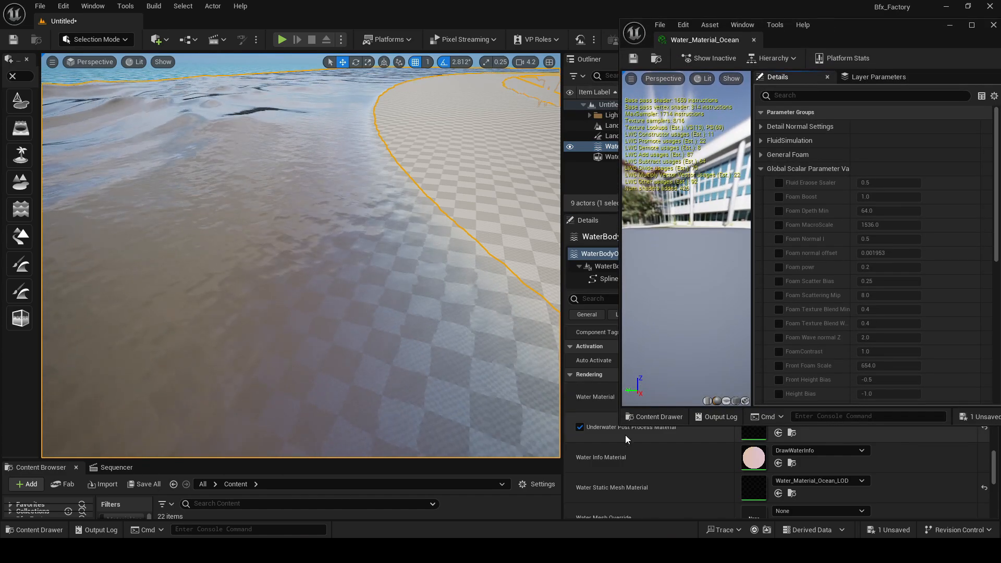
drag(620, 427, 503, 542)
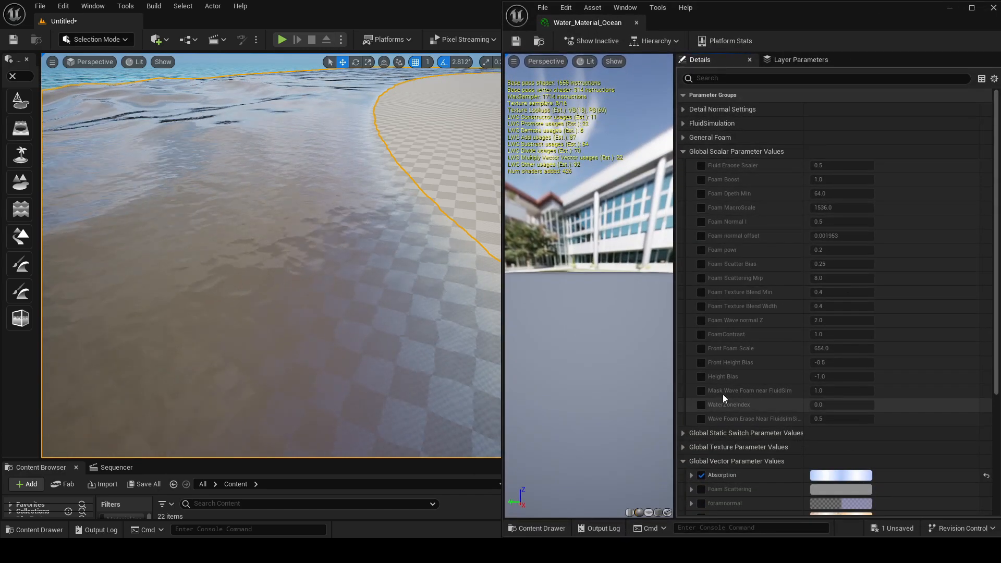
Collapse the Global Scalar Parameter Values and expand Absorption and Scattering to examine their RGBA values in Water_Material_Ocean.
click(684, 151)
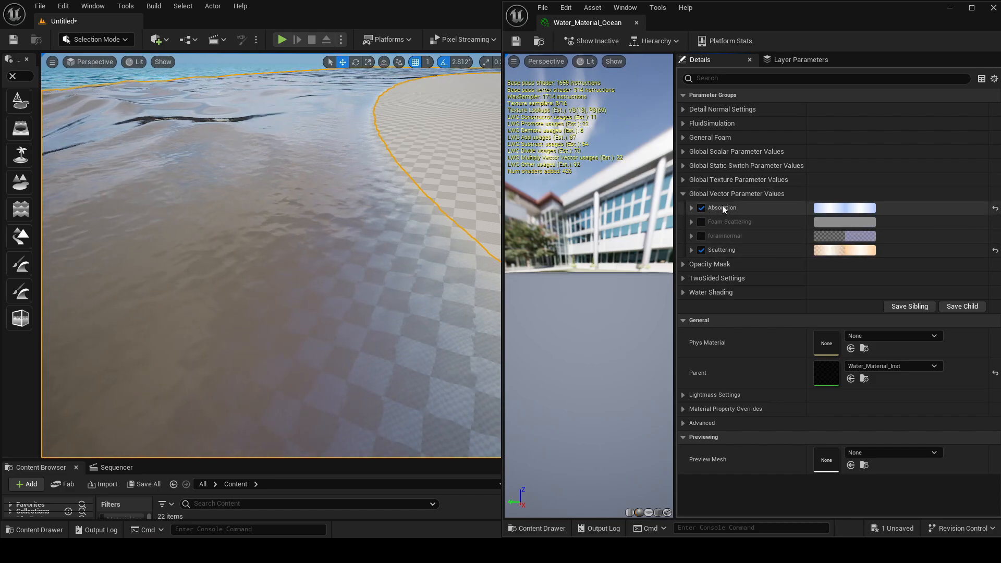
click(690, 208)
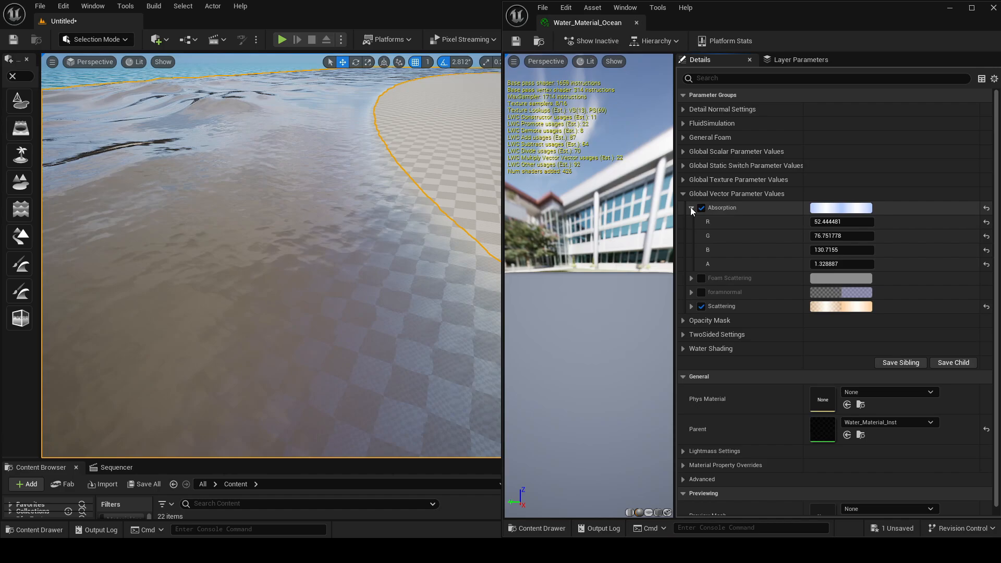
click(692, 306)
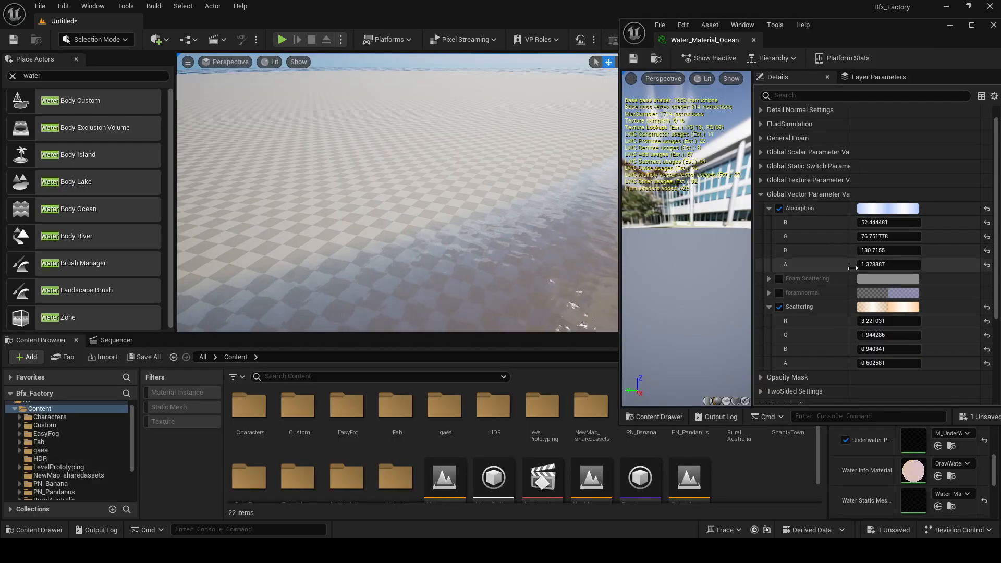
Minimize the Water_Material_Ocean window and bring the ocean's shoreline into view beside the landscape.
right_drag(501, 235, 438, 237)
click(947, 25)
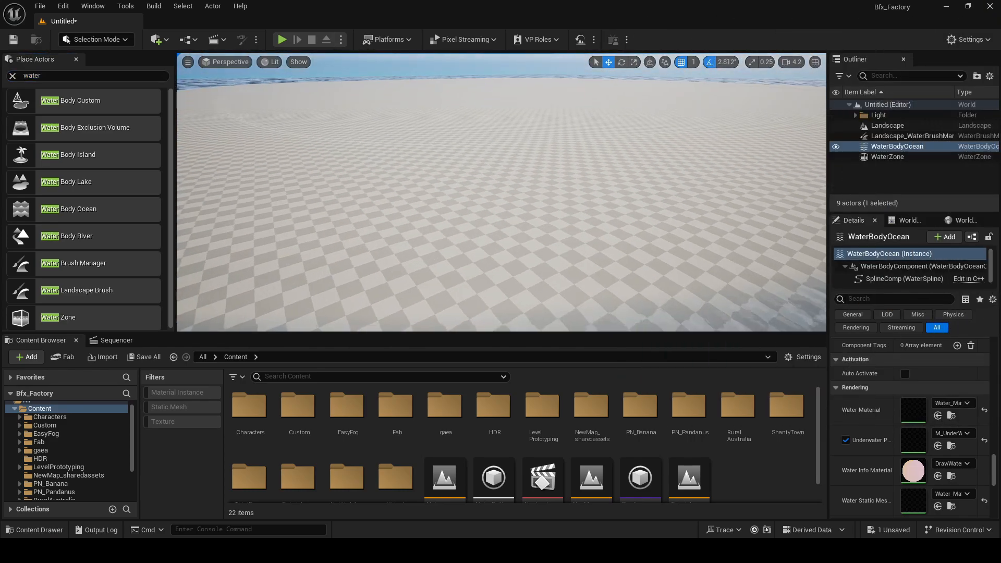
right_drag(545, 190, 495, 190)
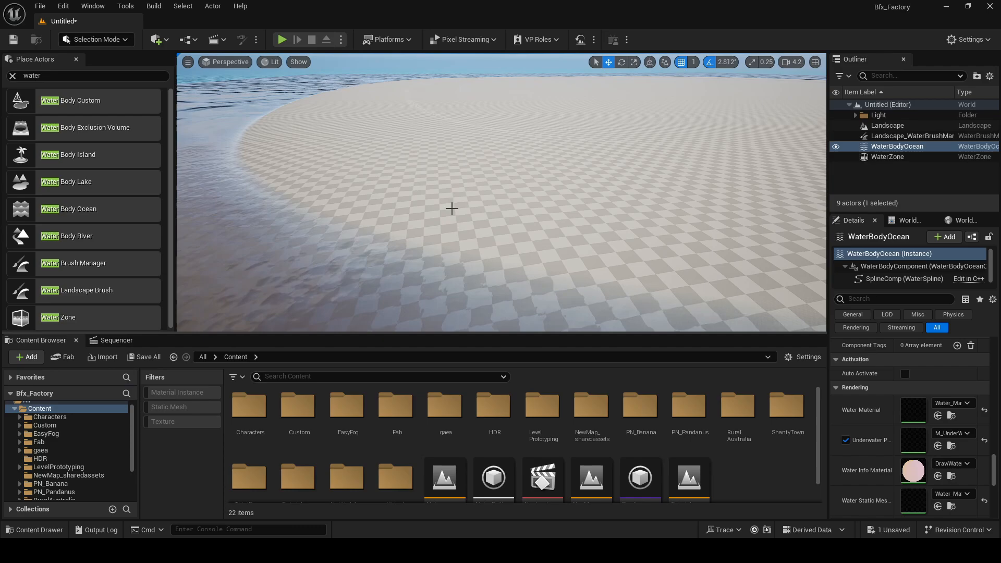
scroll(450, 208, up, 3)
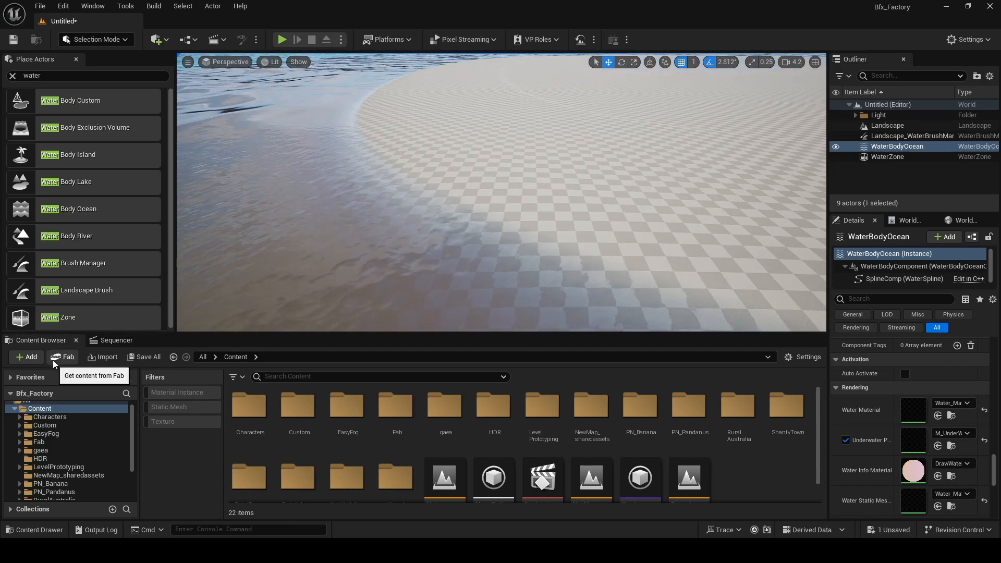
Open Fab, search for quixel among the creators, and open the Quixel creator page.
click(67, 357)
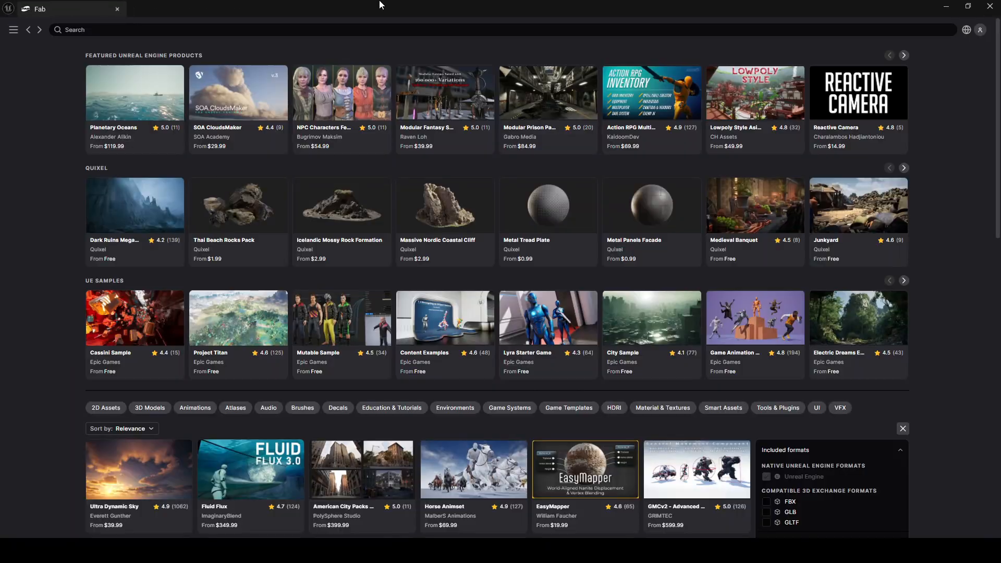
click(324, 31)
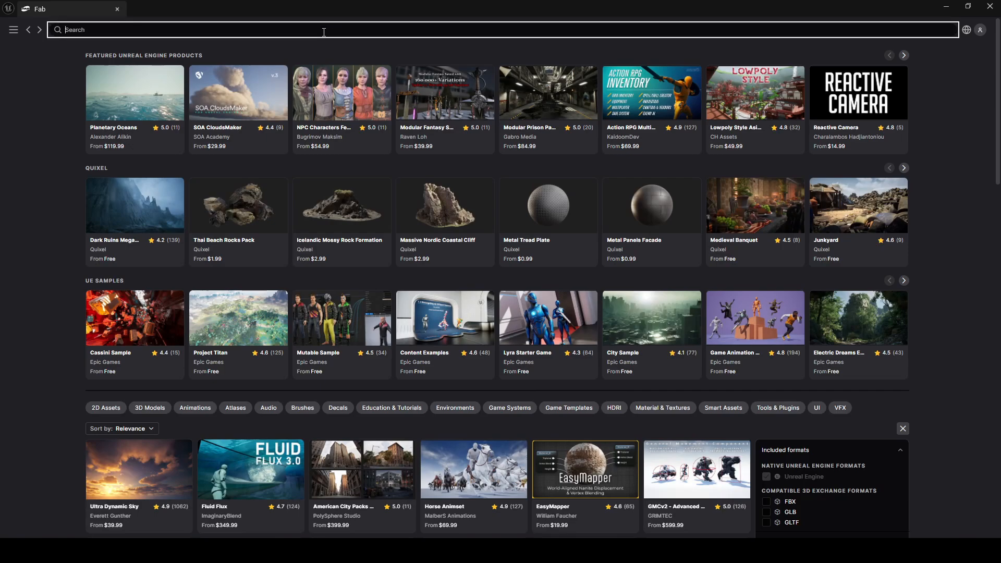
key(Return)
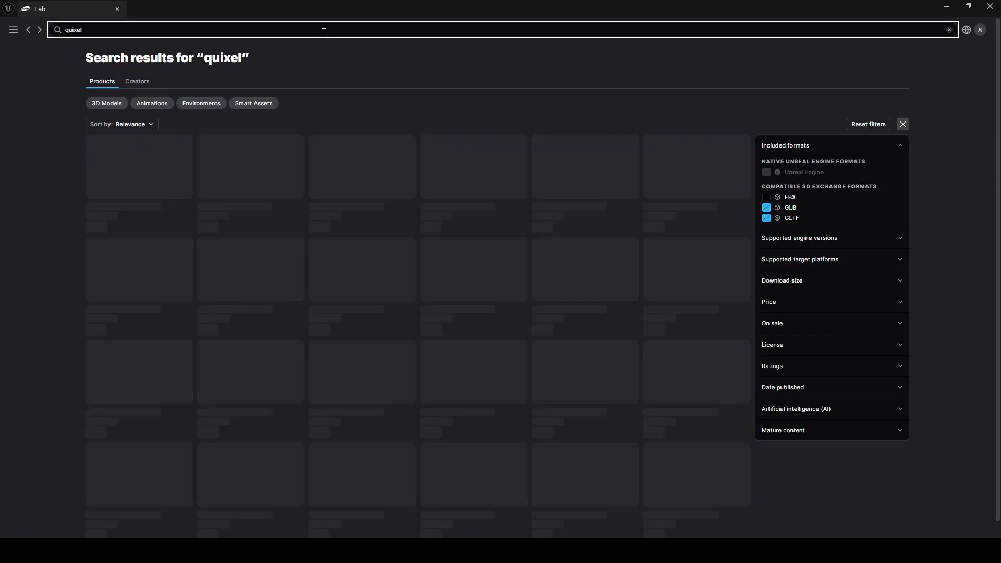
click(137, 84)
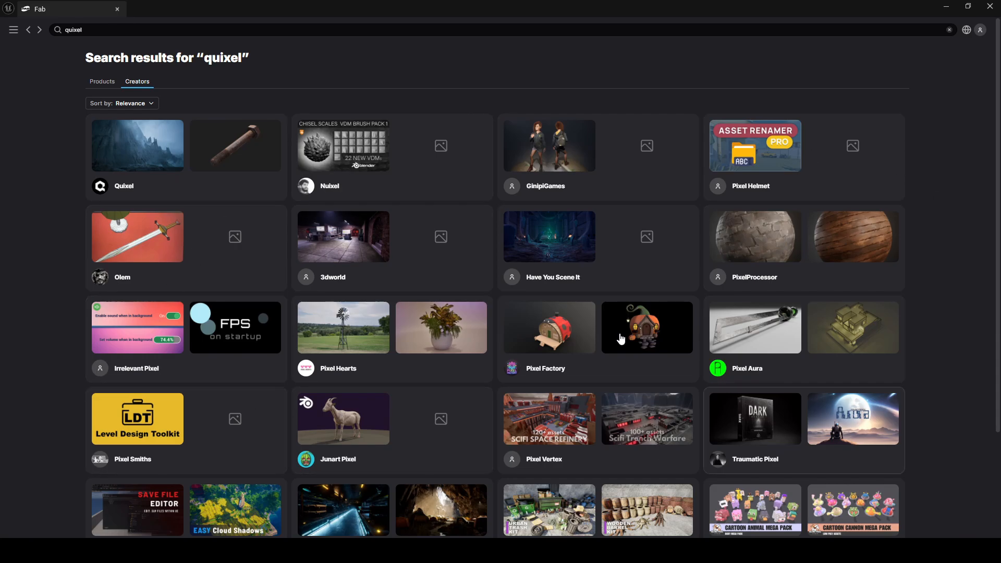
click(122, 192)
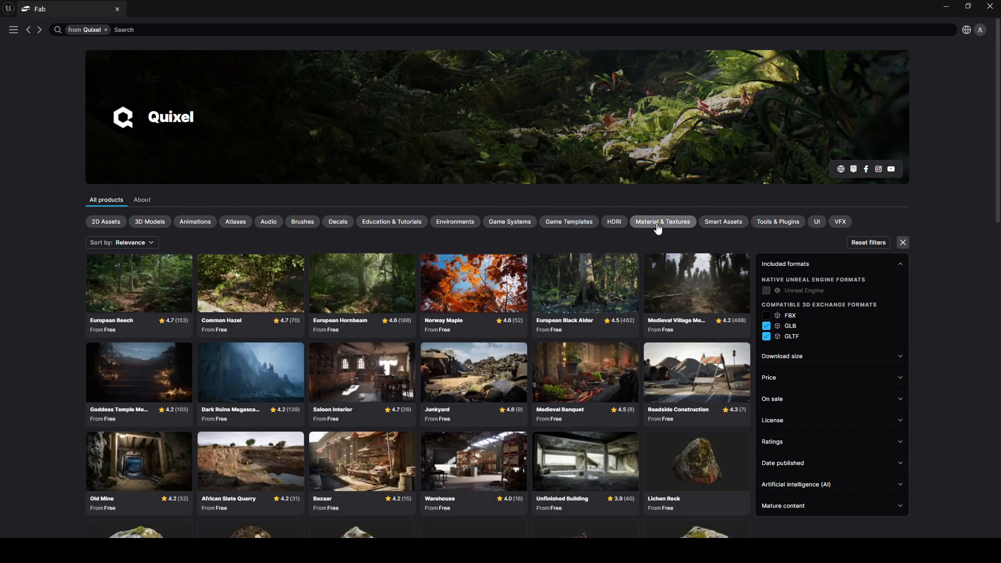
Search Quixel's Material & Textures category for beach sand and limit the products to free ones.
click(657, 227)
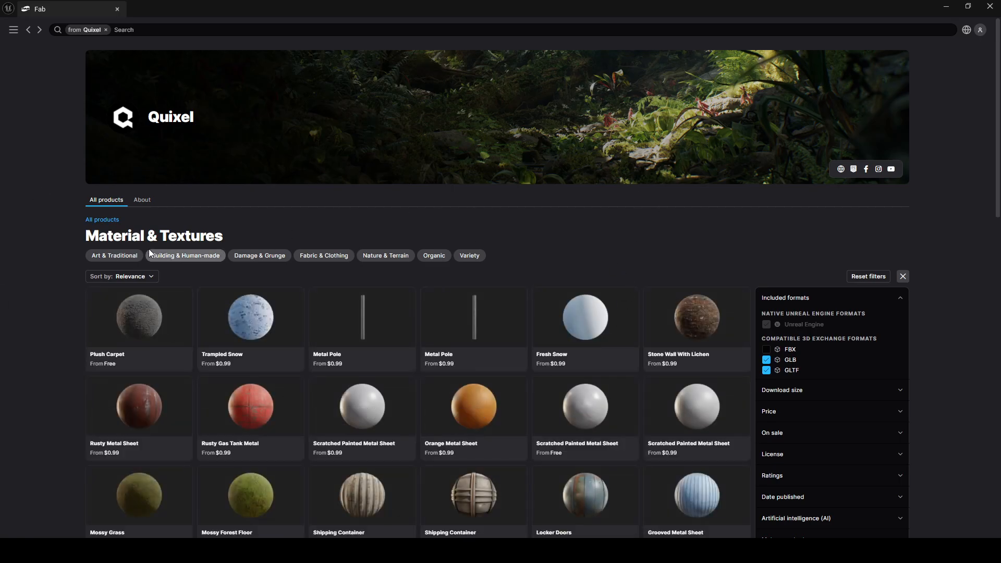
click(167, 30)
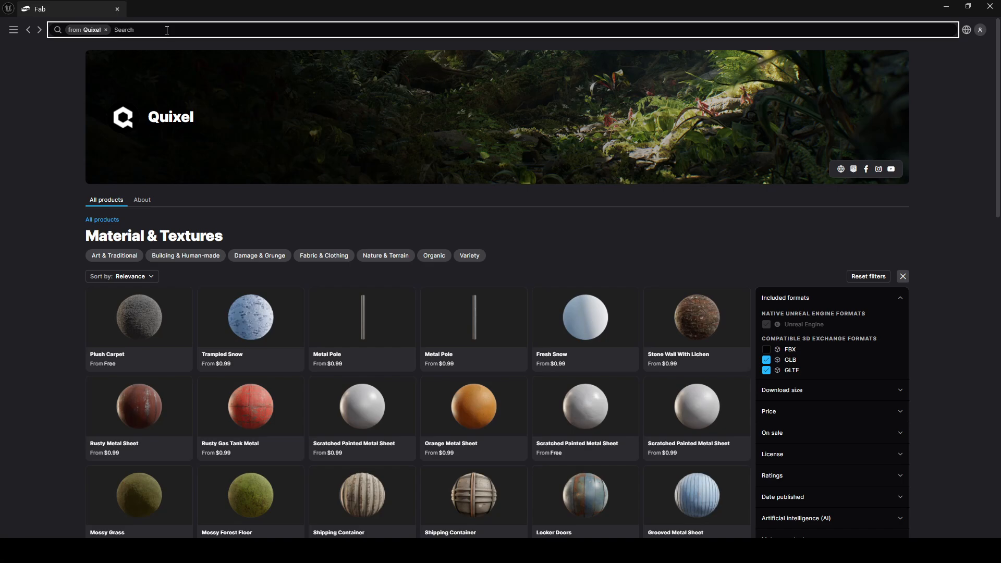
text(beach sand)
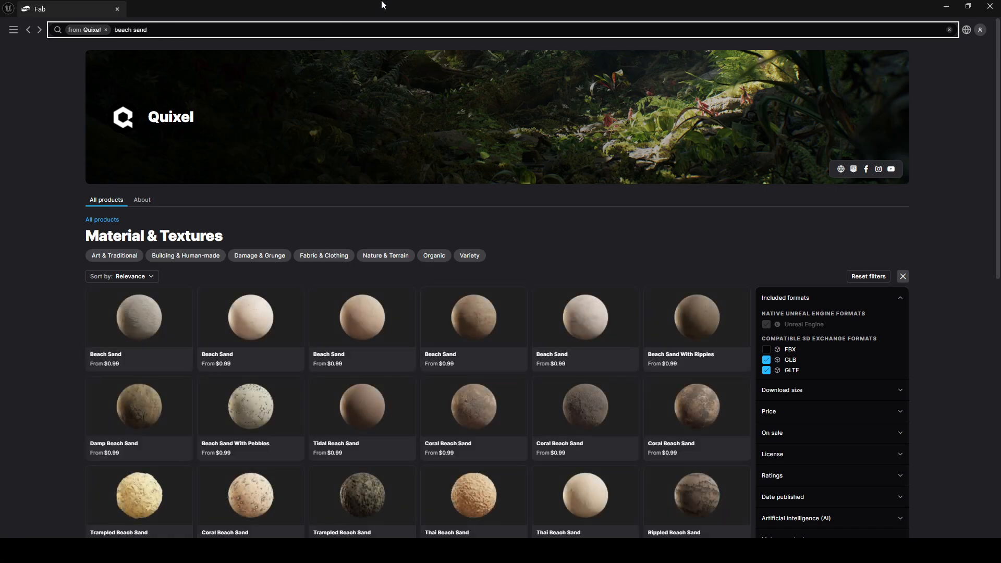
click(786, 413)
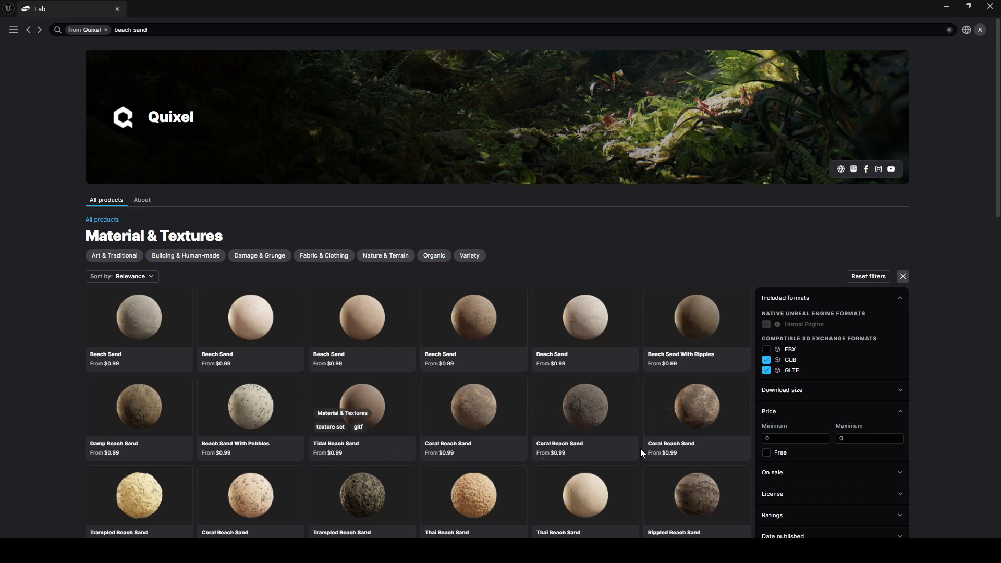
click(765, 455)
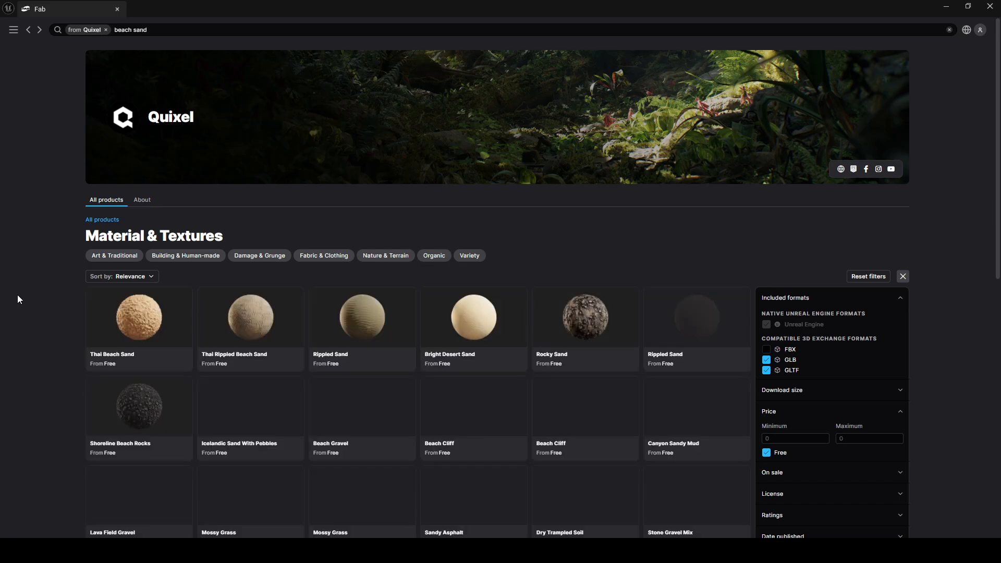
Add the free Seaweed surface to the project at high quality, accept the Fab End User License Agreement, and close Fab.
scroll(566, 375, down, 3)
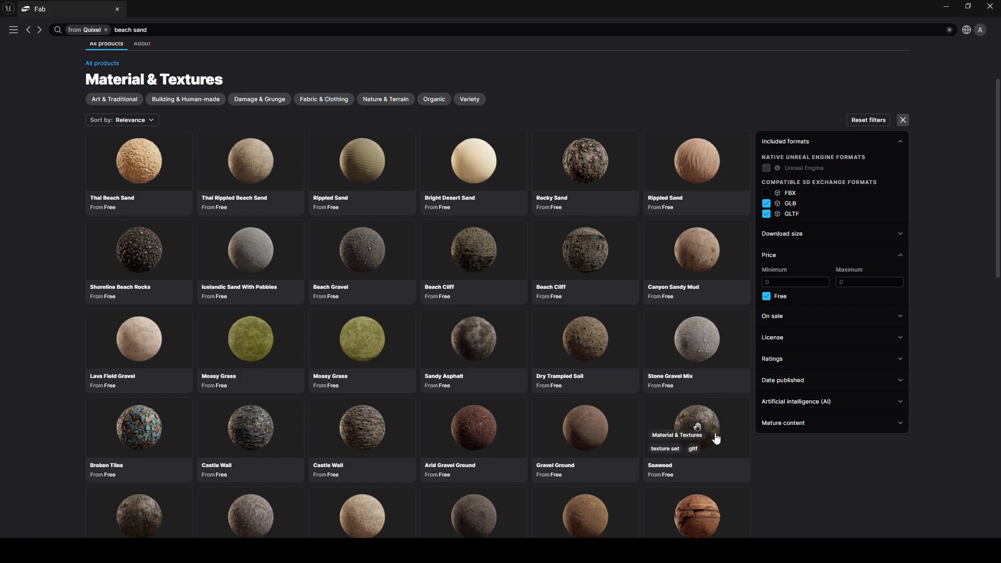
click(729, 421)
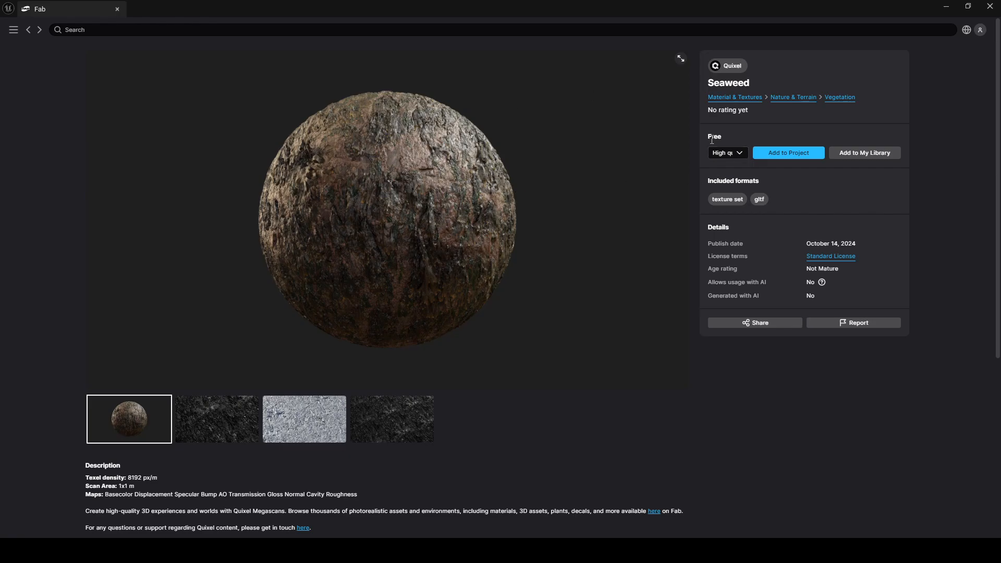
click(740, 155)
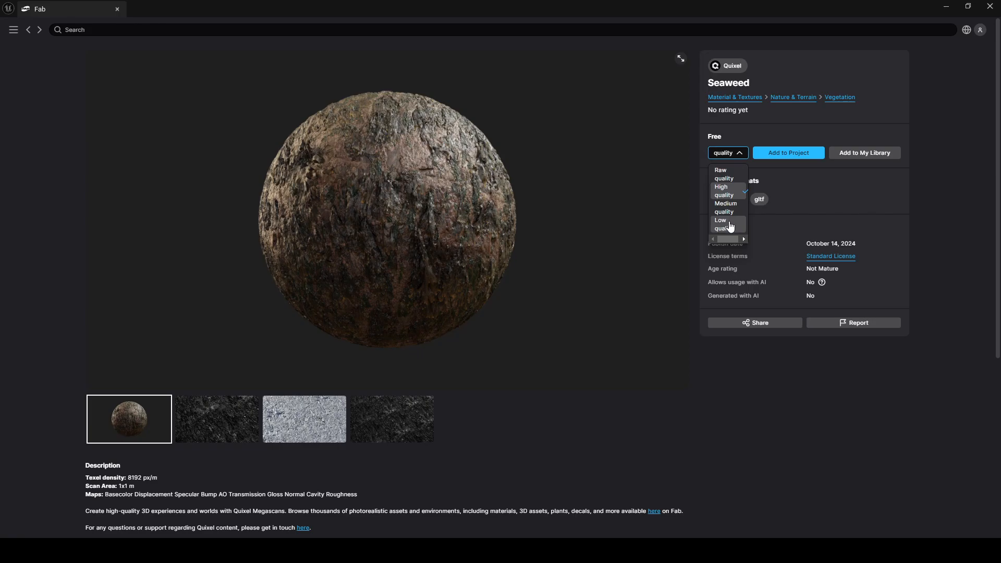
click(831, 195)
click(797, 158)
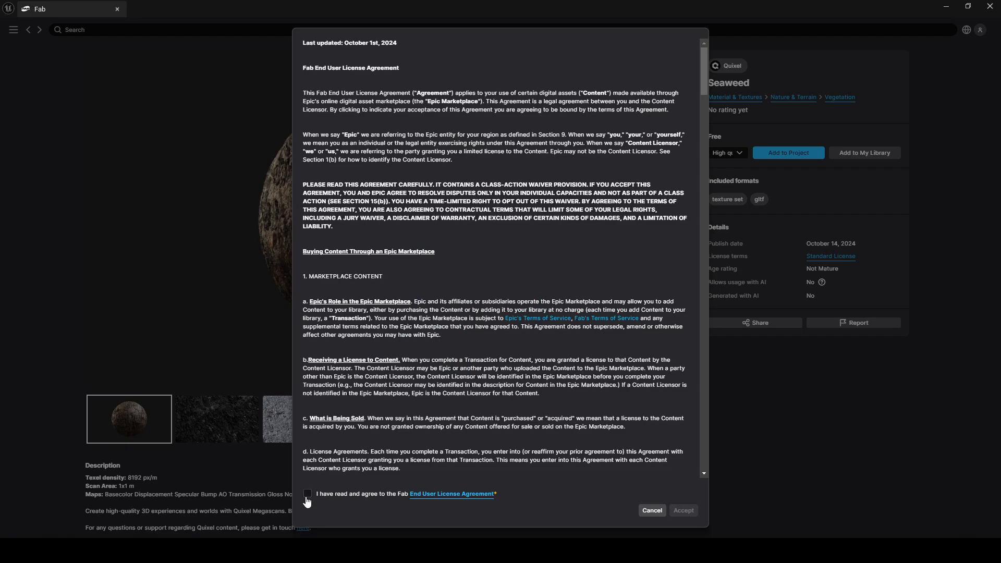
click(307, 496)
click(677, 510)
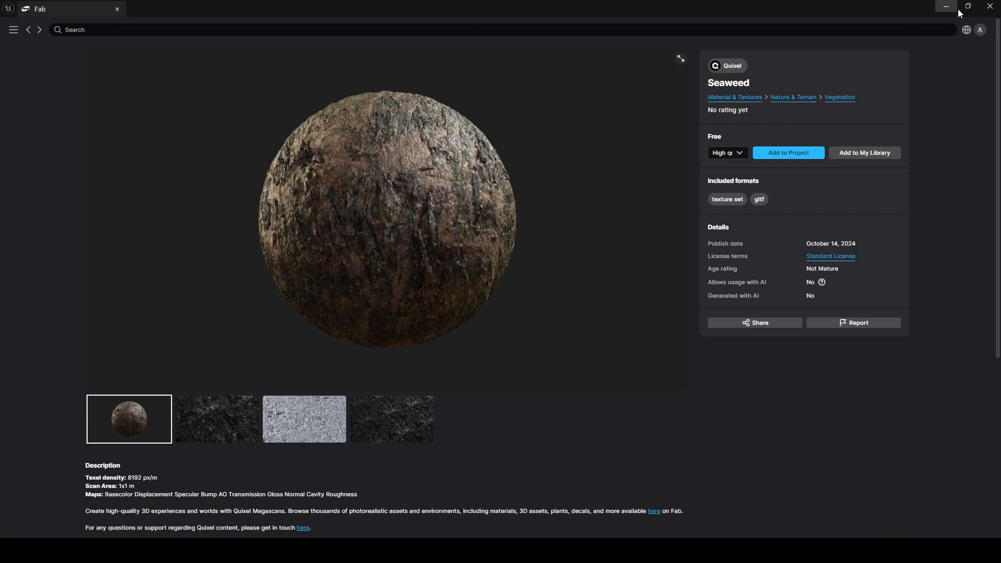
click(998, 11)
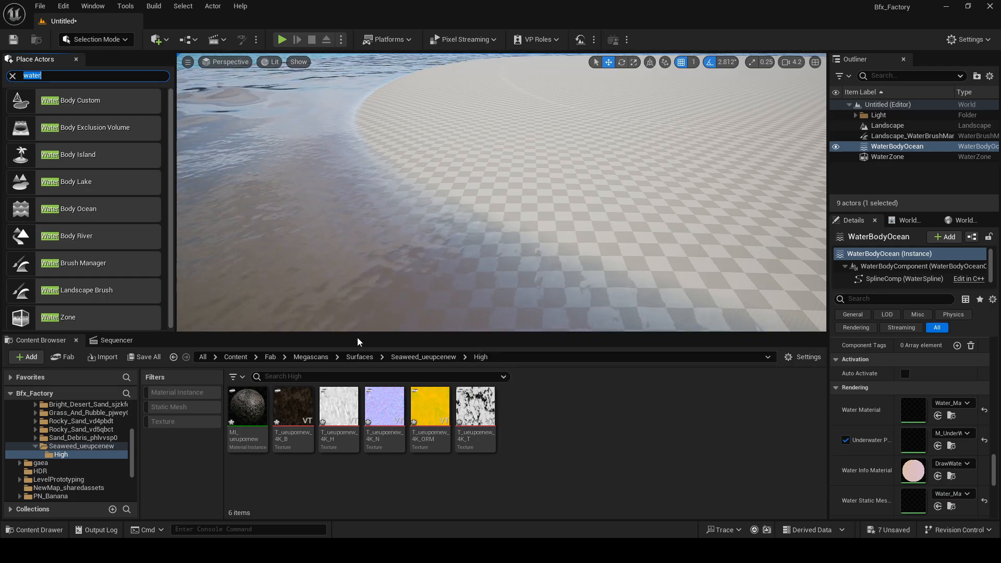
Enlarge the Content Browser, check the Megascans Surfaces folder, and return to the Content root folder.
drag(358, 333, 368, 275)
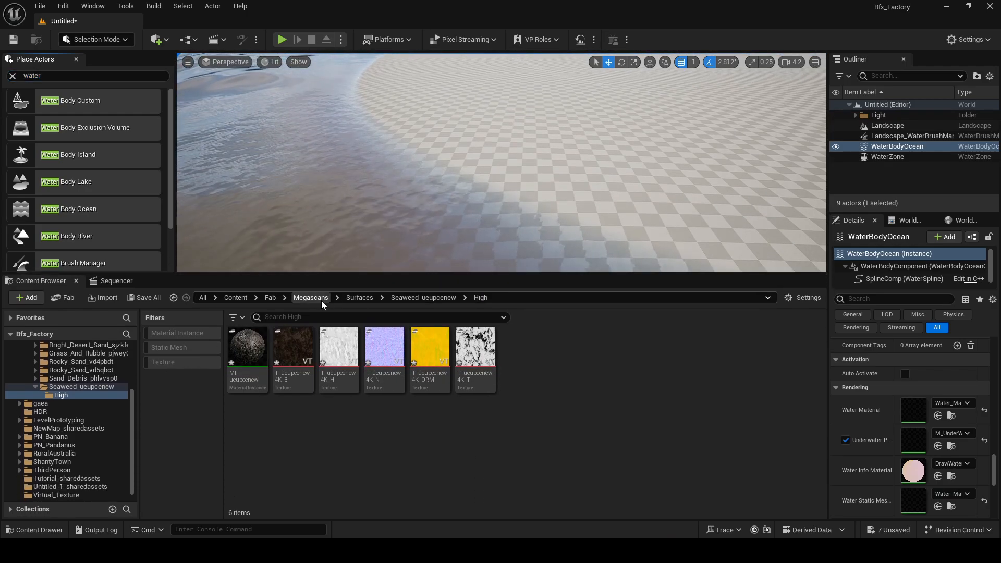
click(352, 298)
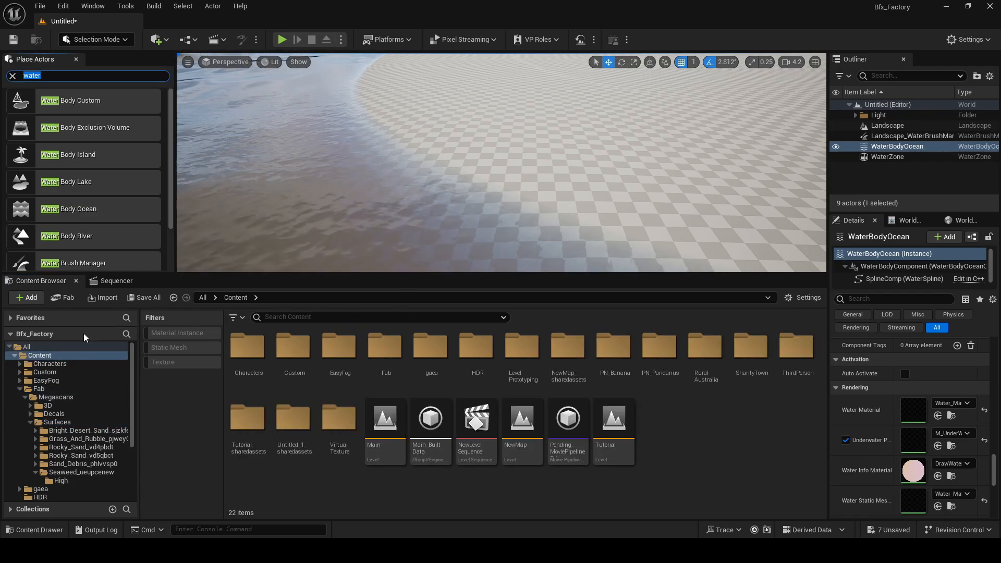
click(40, 355)
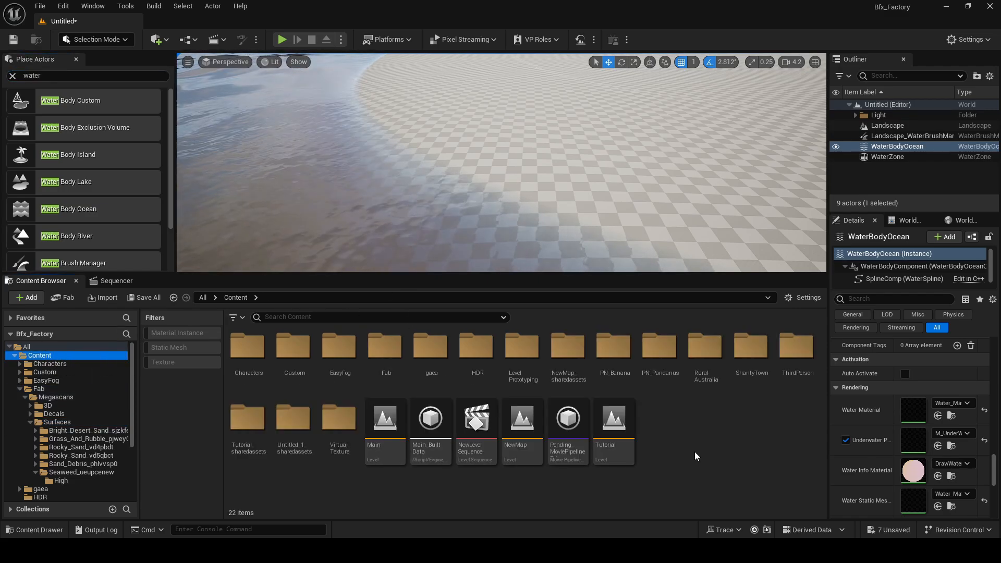
Create a folder named Landscape_Material_T in the Content folder and open it.
right_click(672, 459)
click(738, 122)
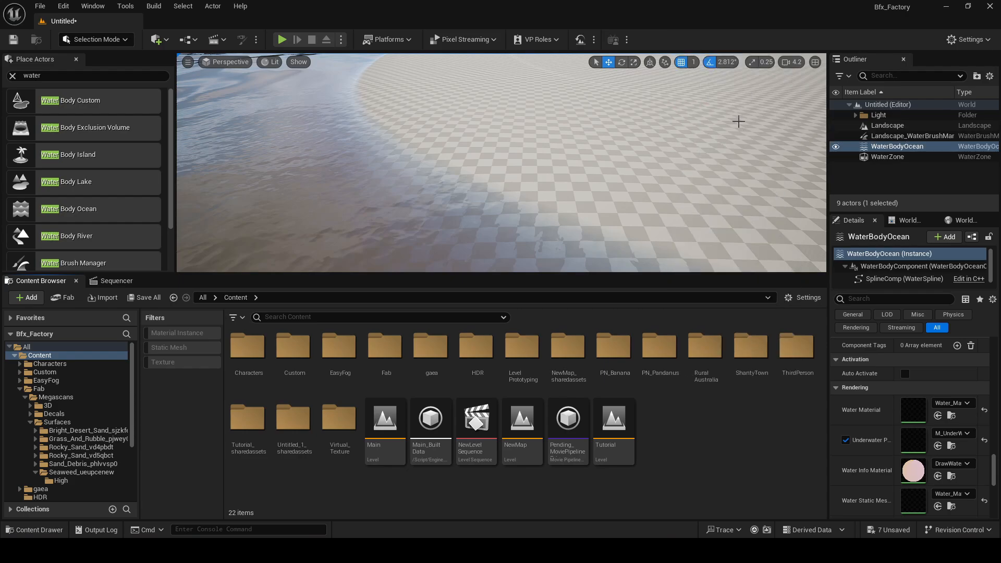
text(L)
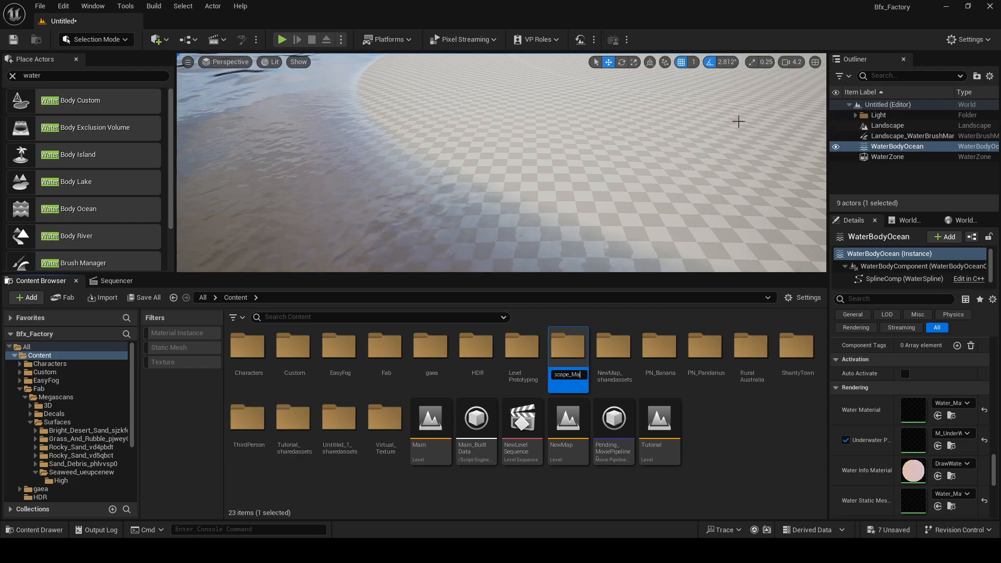
text(andscape_Material_T)
key(Return)
key(Return)
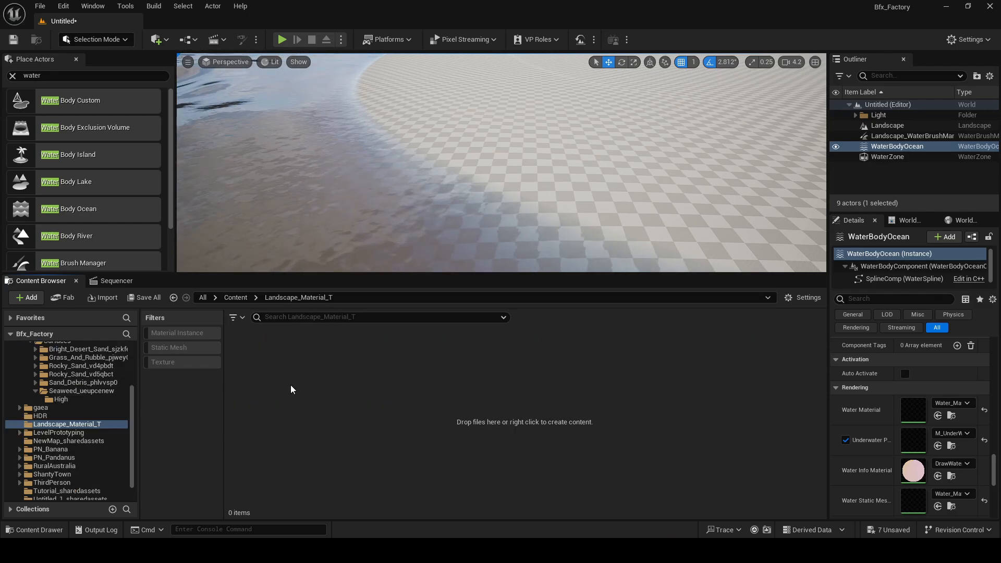
Create a material named M_Landscape in the Landscape_Material_T folder and open it for editing.
right_click(356, 395)
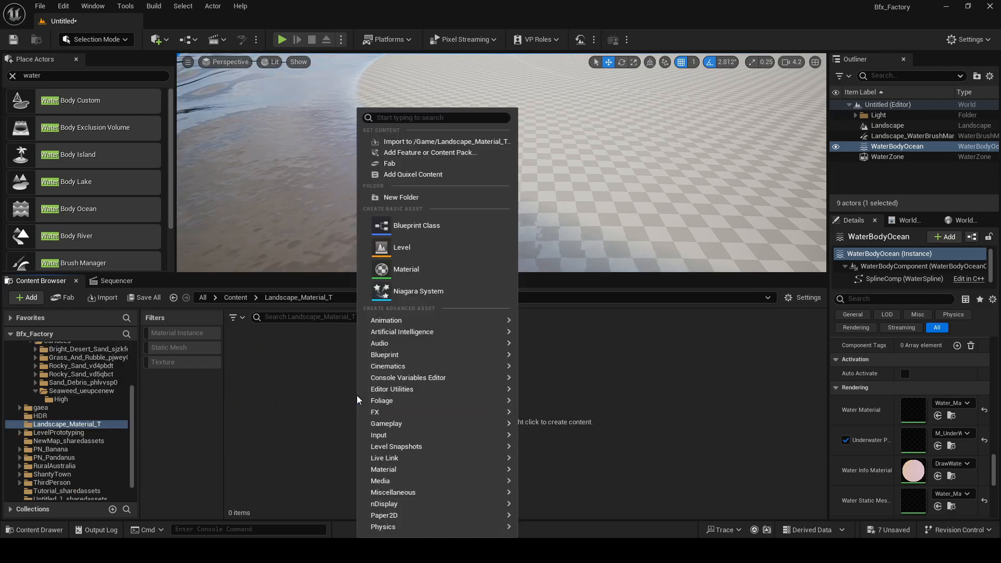
click(429, 271)
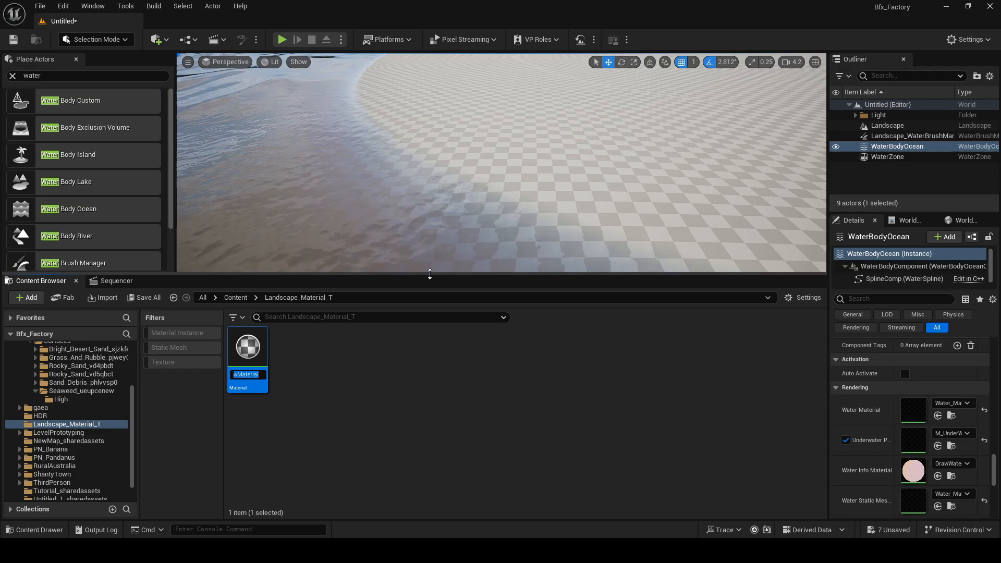
key(BackSpace)
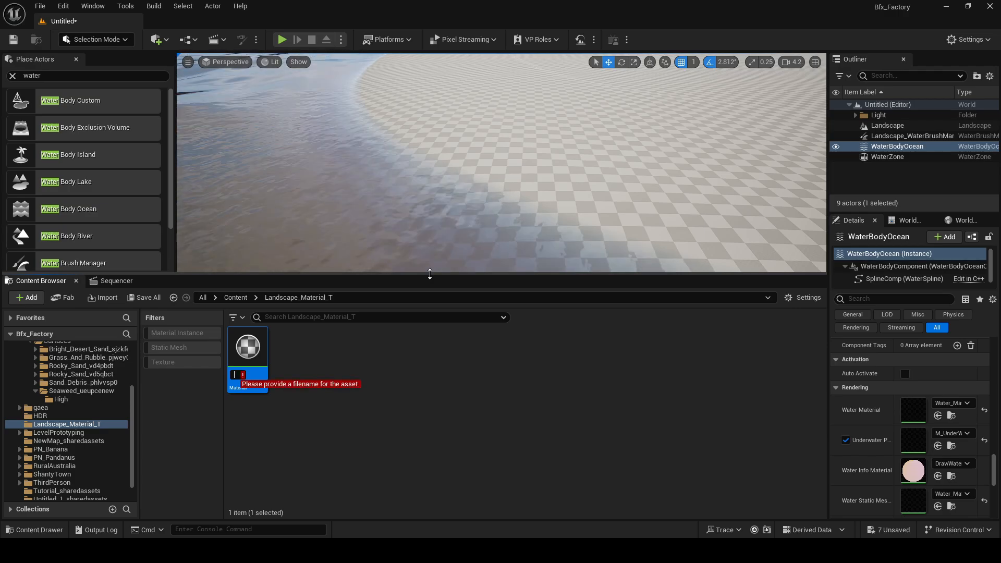
text(M_Land)
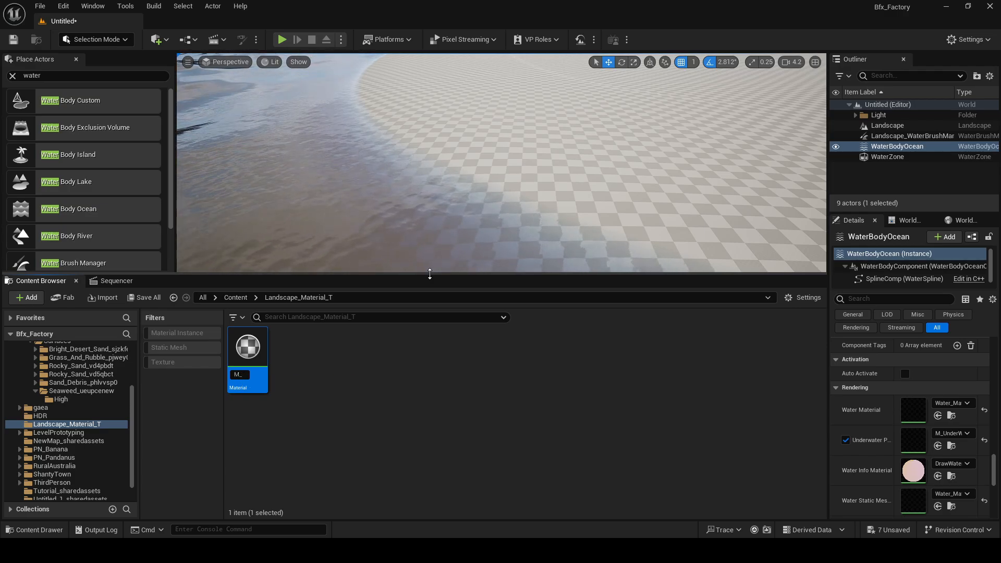
text(scape)
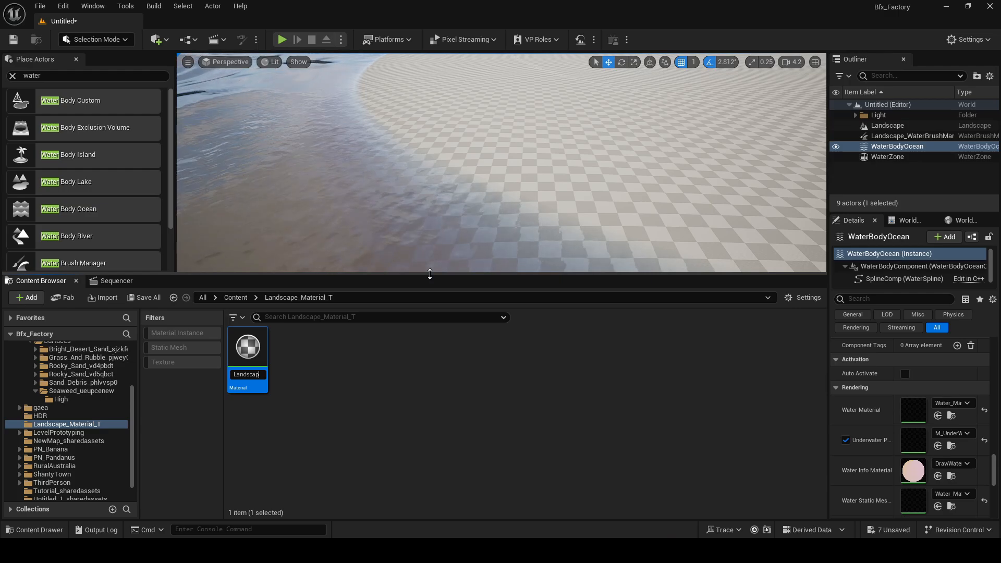
key(Return)
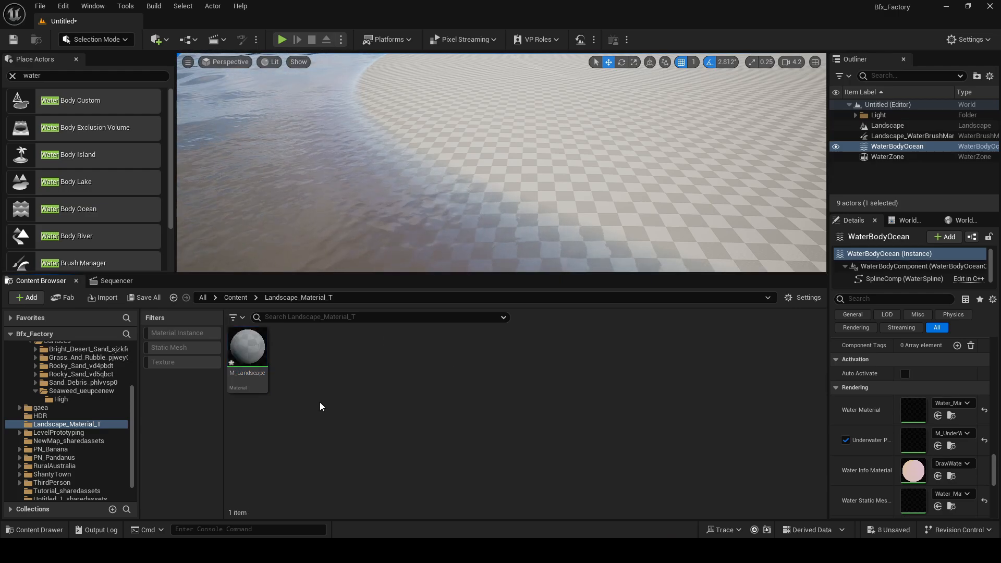
double_click(265, 358)
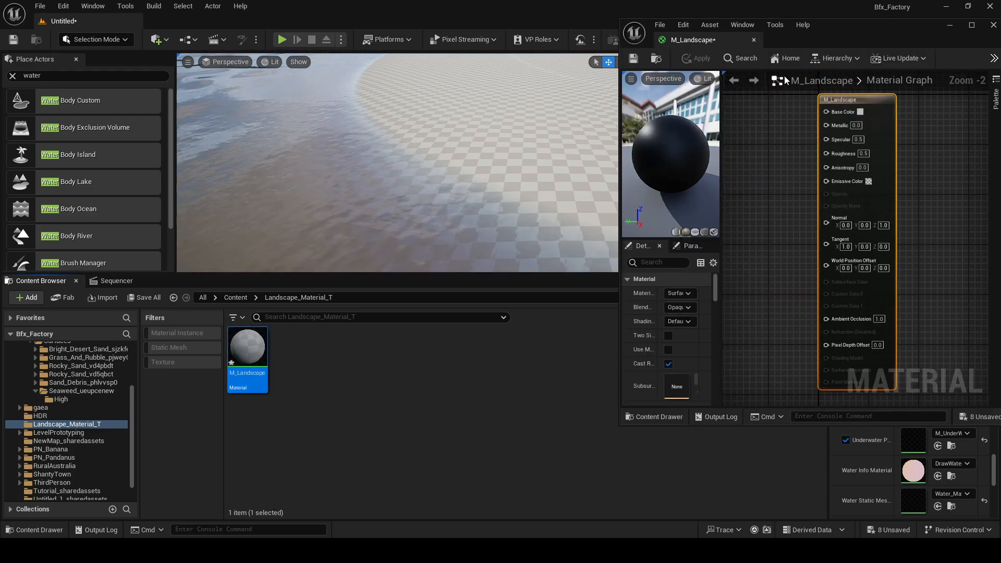
Arrange and widen the M_Landscape material editor window above the Content Browser, leaving empty graph space beside the main material node.
drag(919, 28, 590, 88)
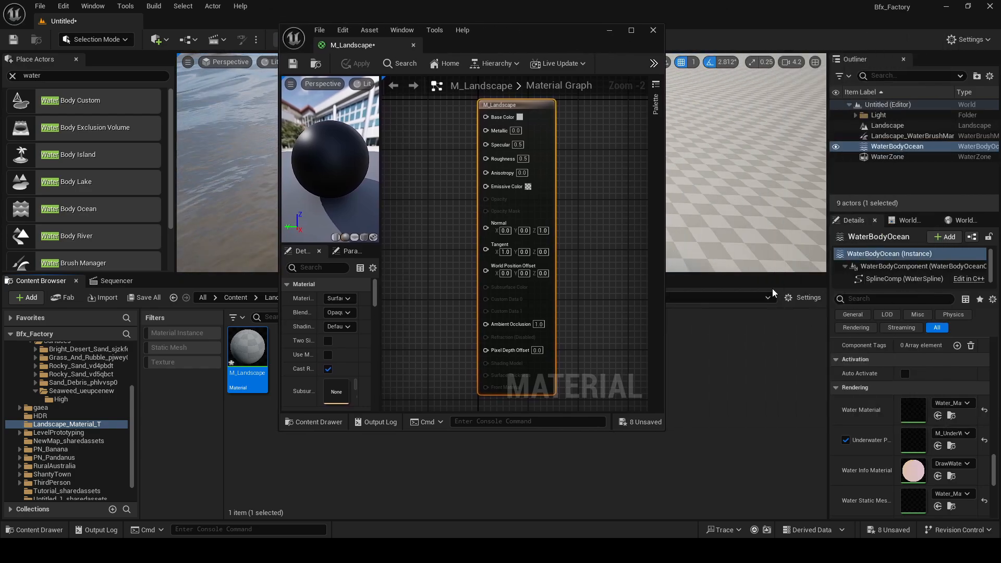
drag(757, 307, 758, 374)
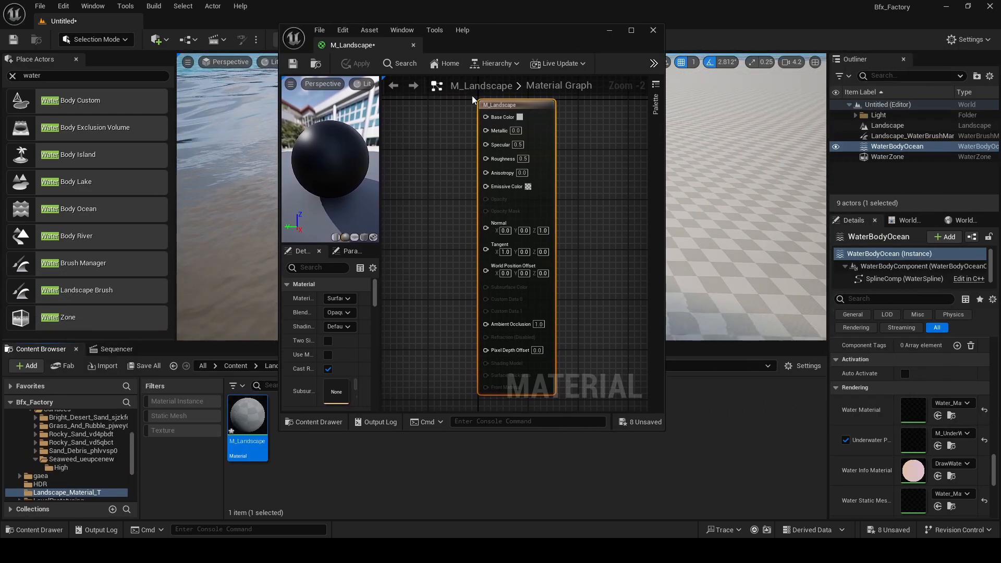
drag(503, 34, 227, 22)
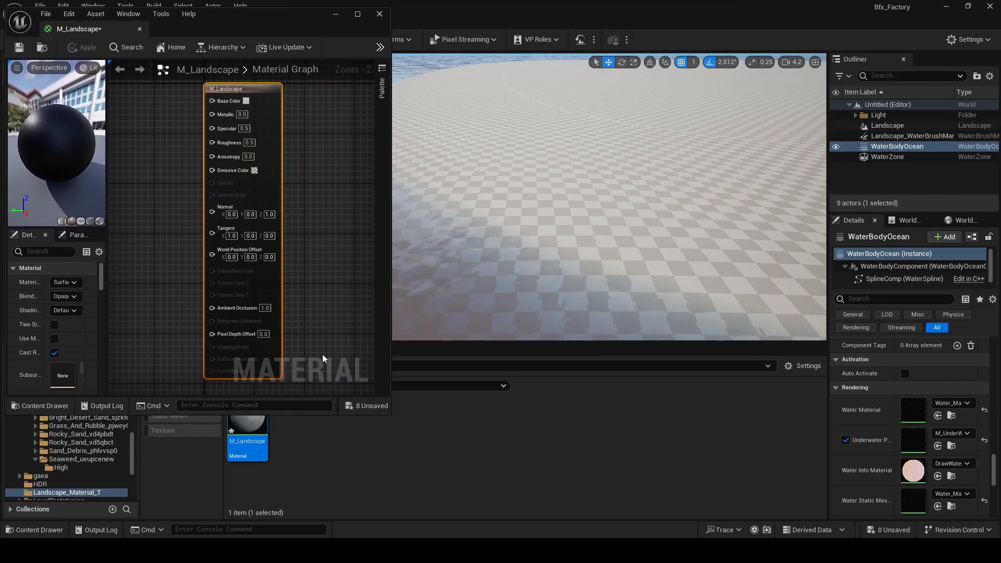
drag(392, 415, 907, 355)
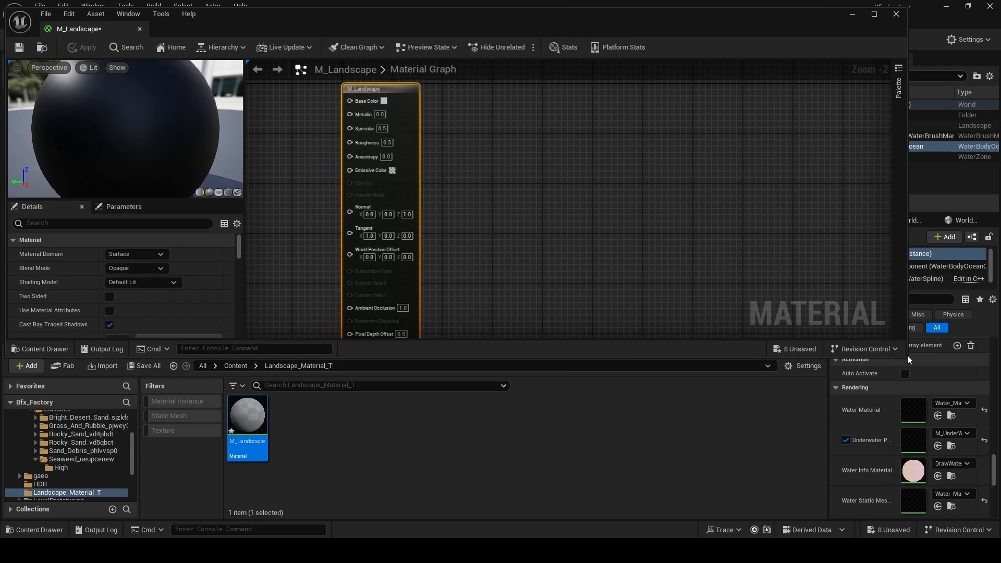
scroll(546, 221, down, 4)
right_drag(547, 221, 759, 185)
scroll(688, 158, up, 2)
scroll(667, 160, up, 1)
right_drag(667, 160, 688, 155)
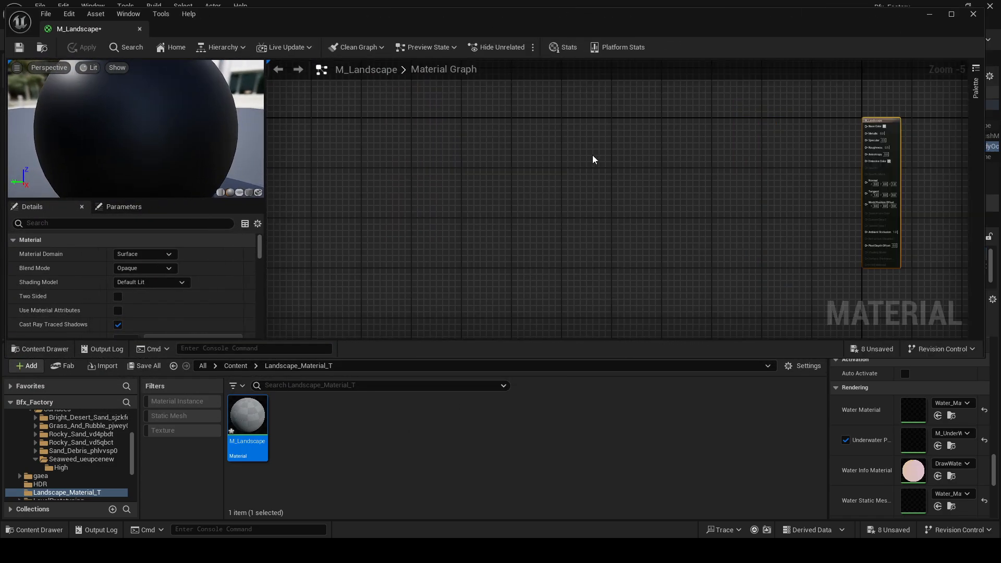
mouse_move(593, 156)
right_down()
mouse_move(570, 157)
mouse_move(588, 159)
right_up()
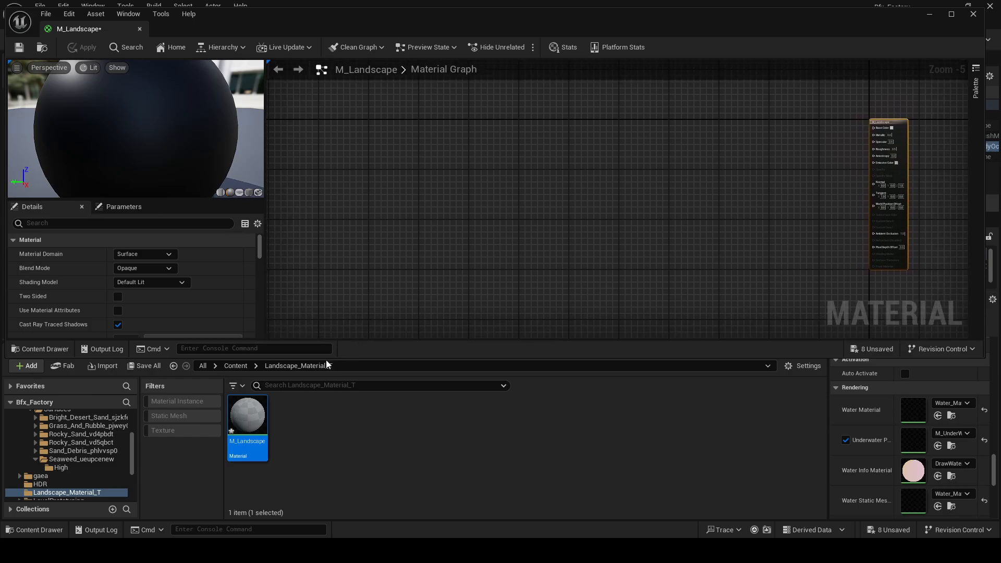
Open the High folder of the Bright_Desert_Sand surface under Fab, Megascans, Surfaces.
scroll(121, 446, up, 3)
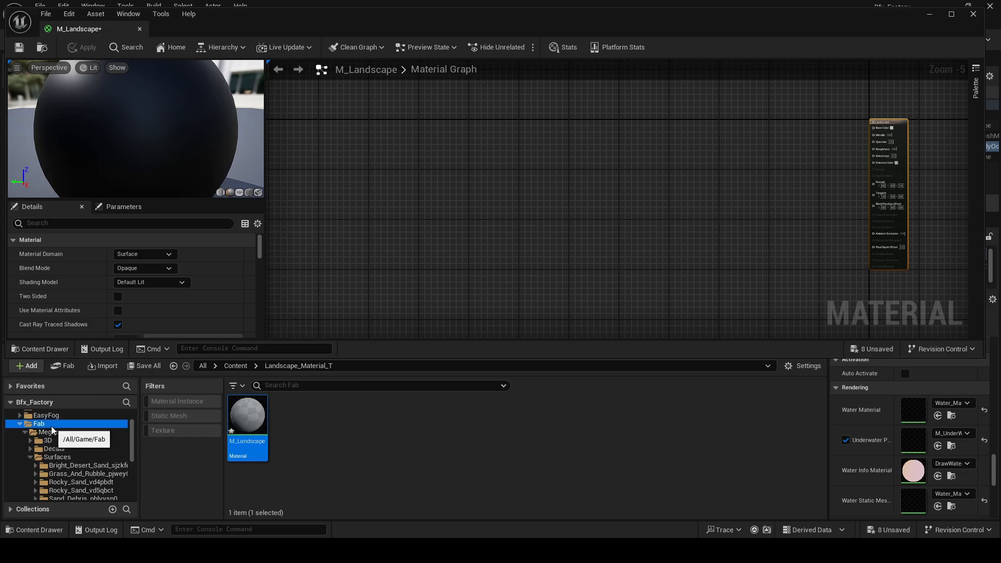
click(38, 423)
double_click(247, 417)
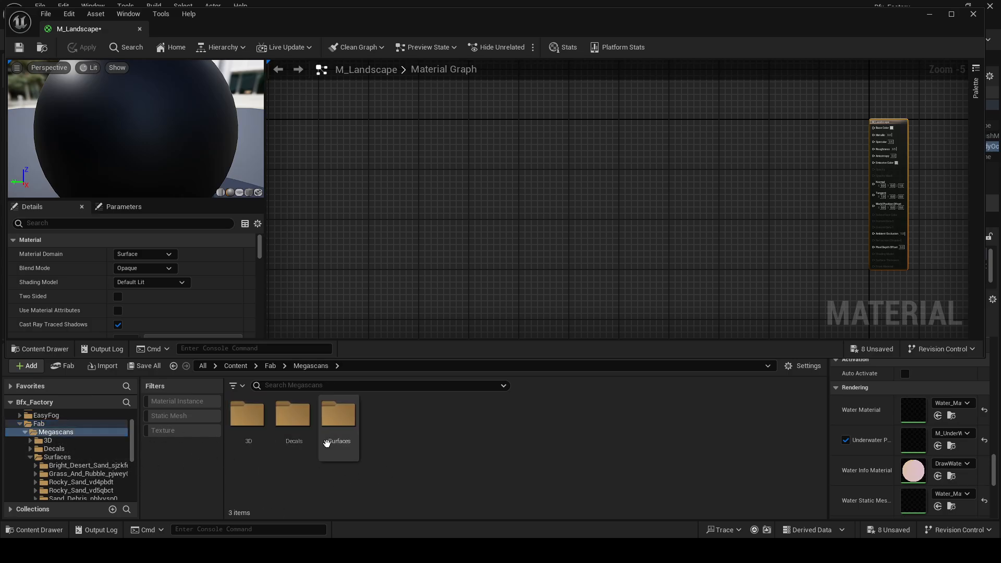
double_click(339, 414)
double_click(260, 458)
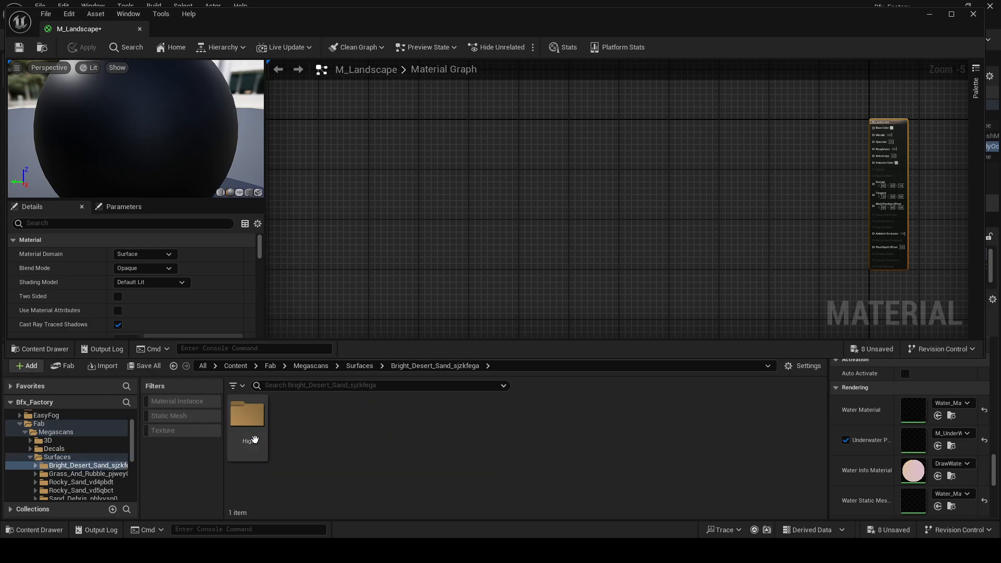
double_click(247, 433)
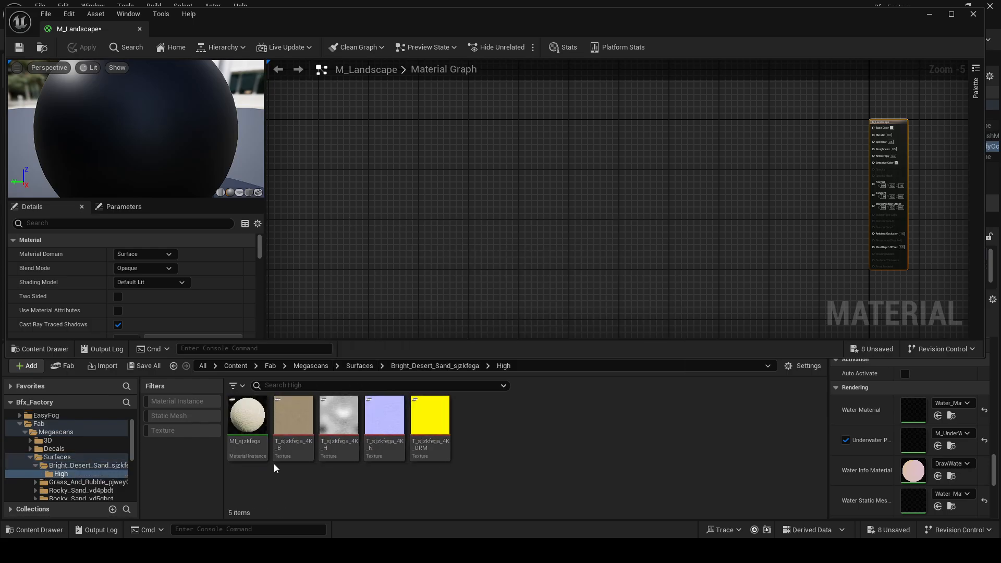
Preview the Bright Desert Sand base color texture T_sjzkfega_4K_B at different zoom levels and close it.
double_click(293, 417)
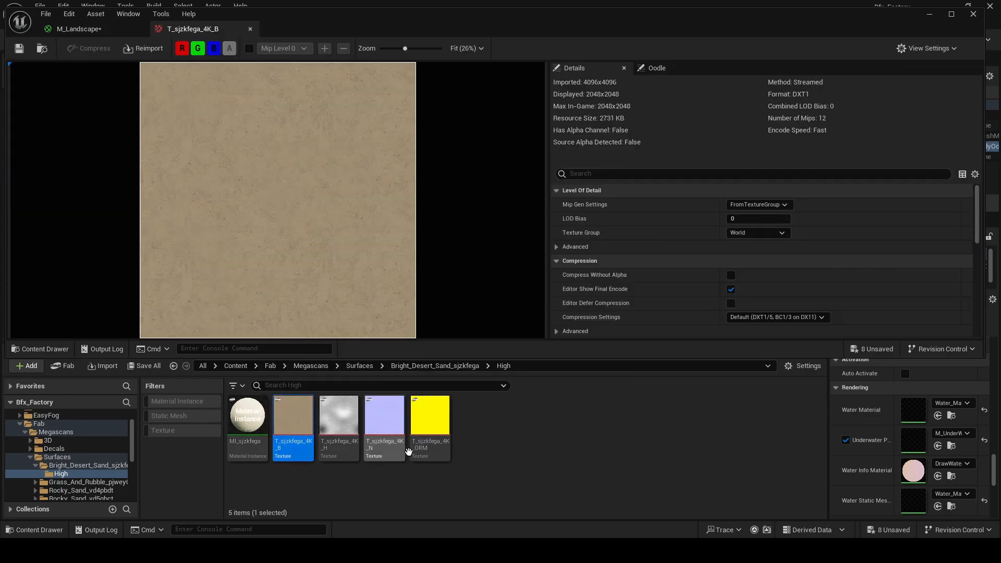
scroll(290, 211, down, 2)
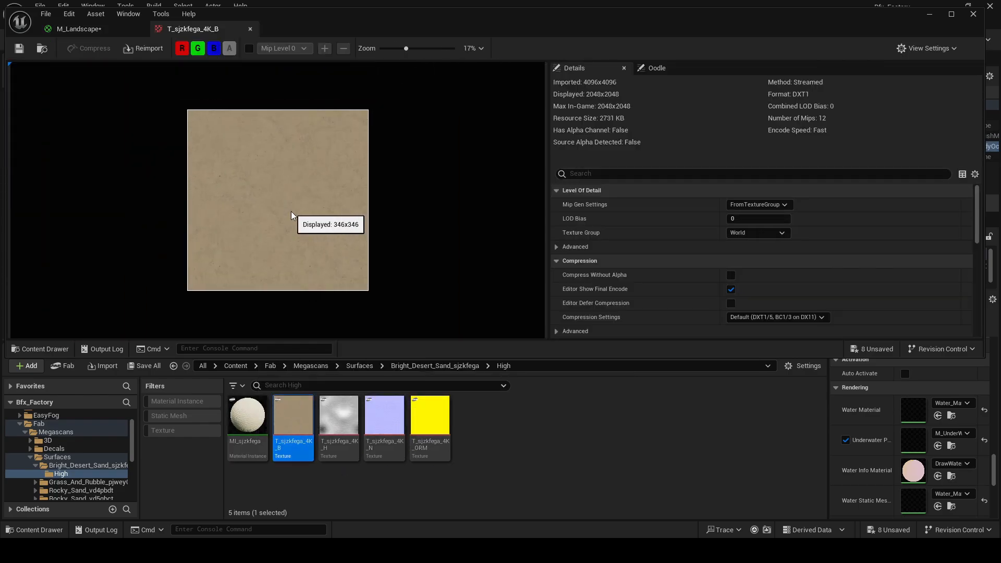
scroll(291, 211, up, 5)
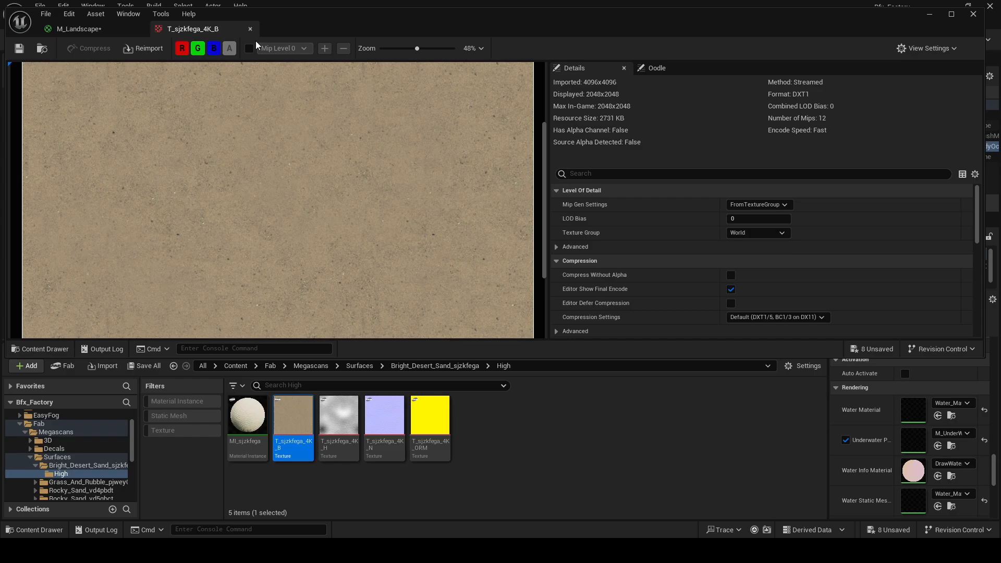
click(250, 29)
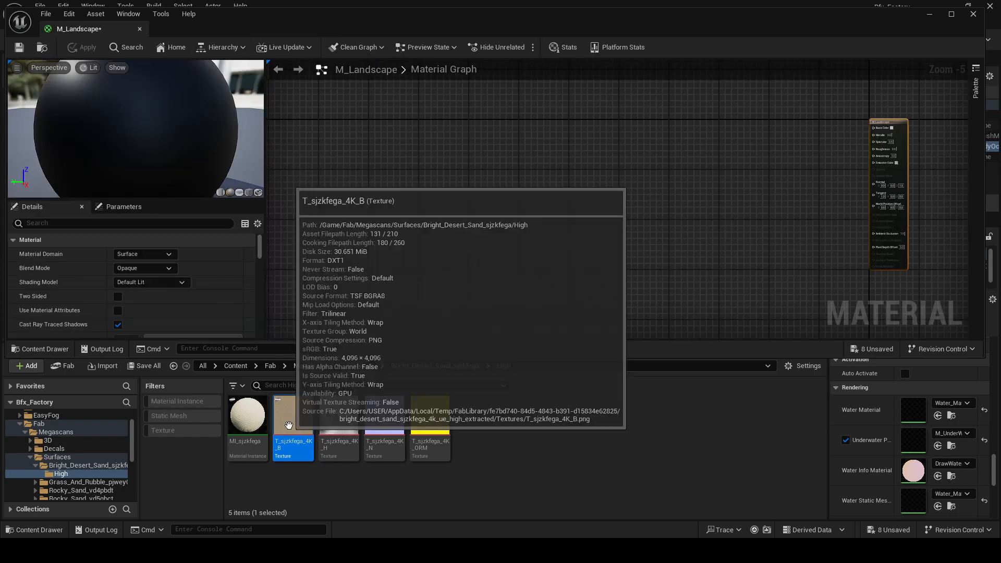
Add the Bright Desert Sand base color, normal and ORM textures to the M_Landscape graph as texture samples.
ctrl+click(385, 417)
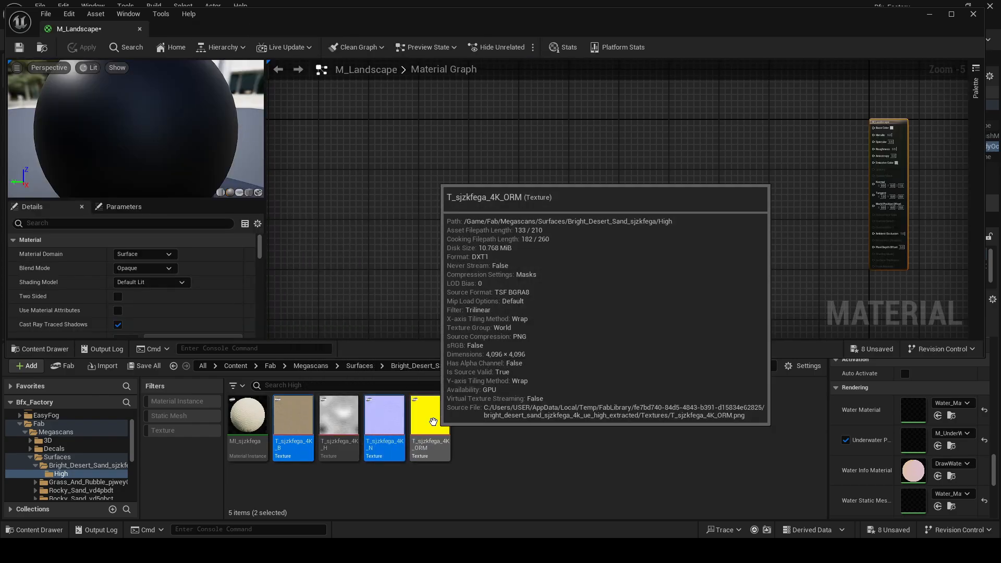
ctrl+click(433, 421)
drag(432, 421, 356, 89)
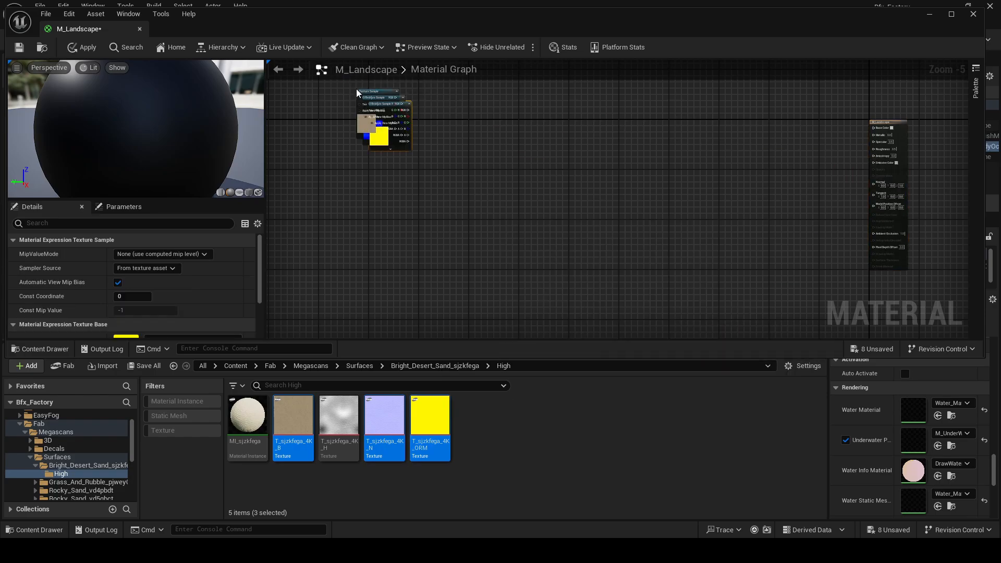
Open the Grass_And_Rubble surface's High folder and preview its base color texture T_pjwey0_4K_B, closing the preview again.
click(68, 483)
double_click(249, 441)
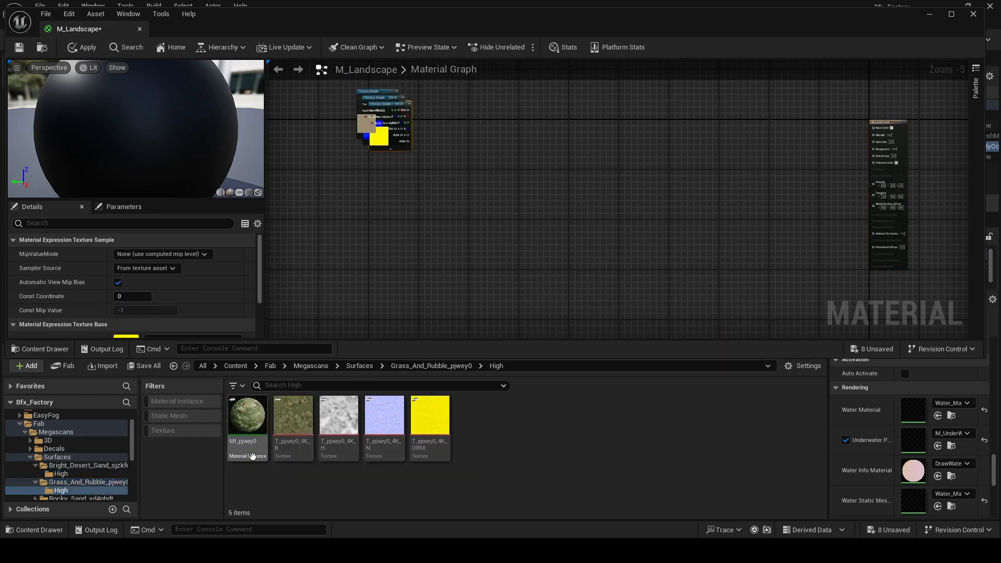
click(297, 425)
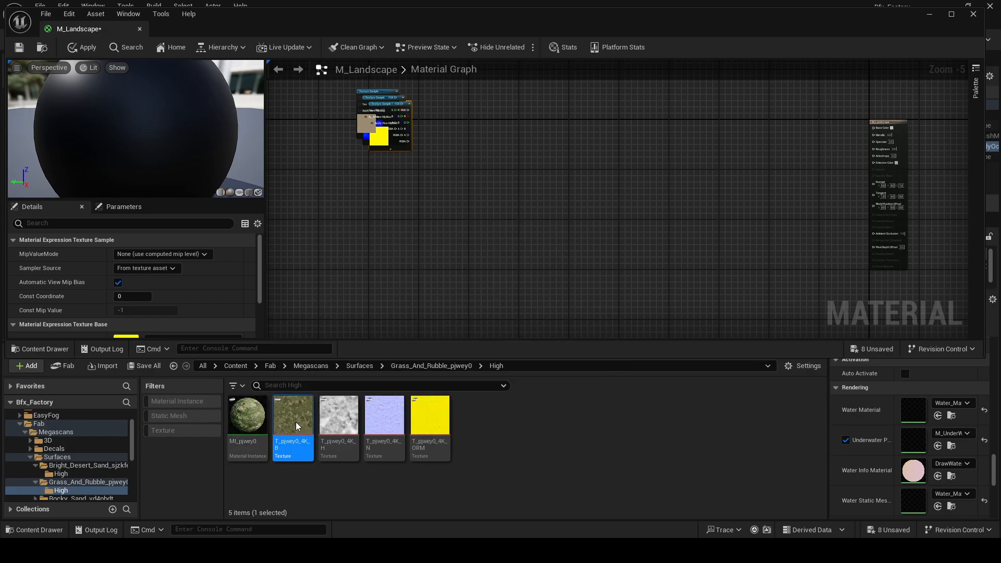
double_click(296, 424)
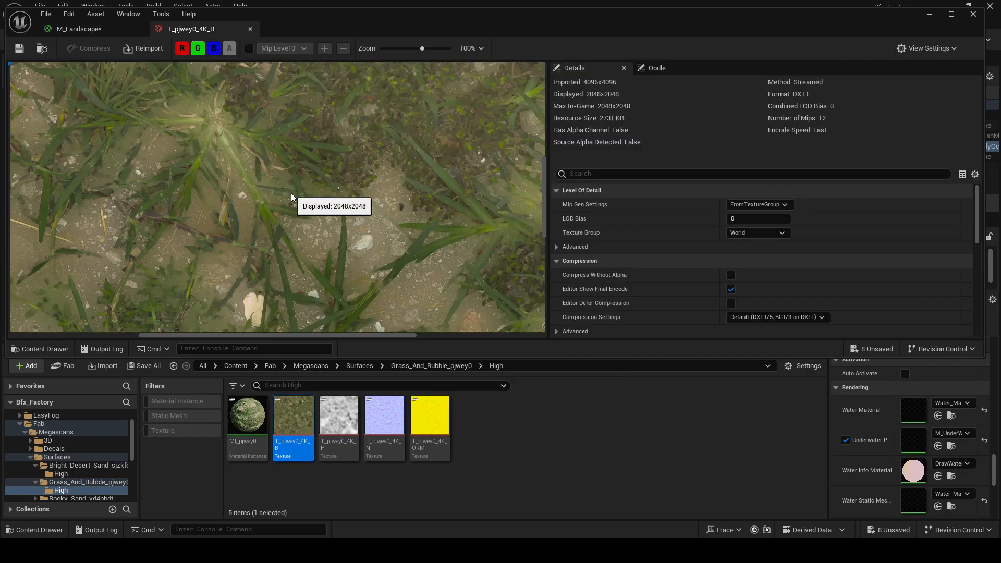
scroll(292, 197, up, 2)
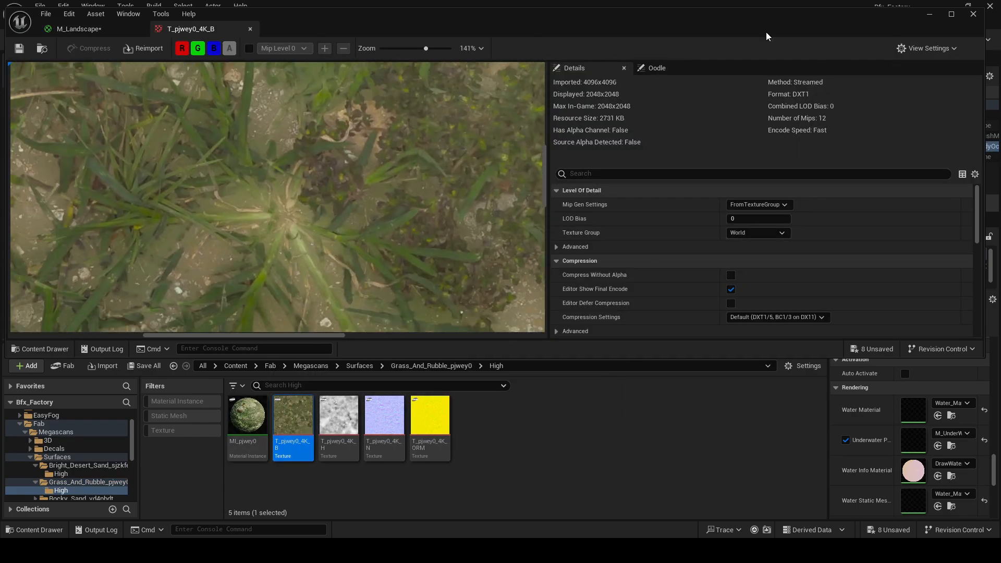
click(250, 29)
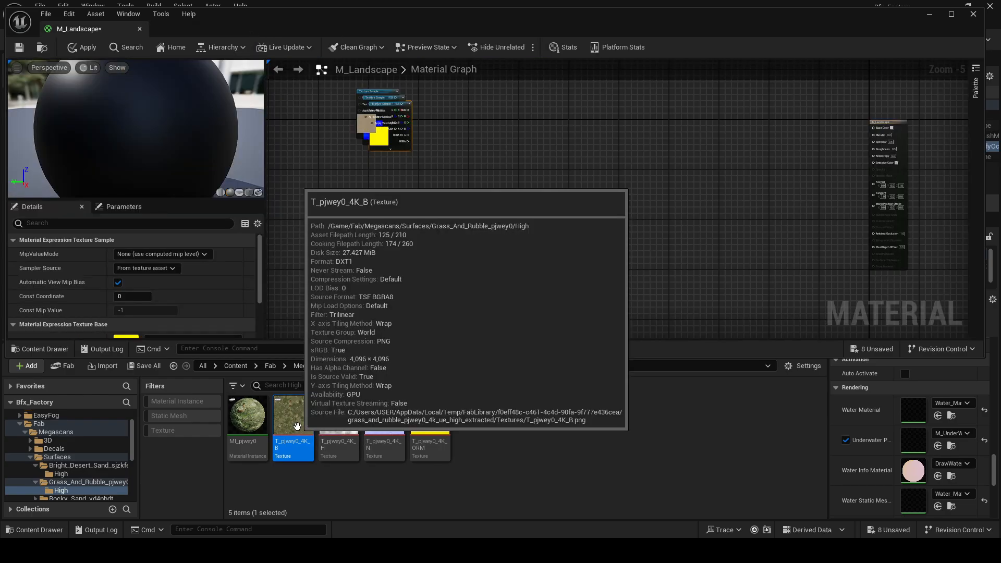
Add the Grass And Rubble base color, normal and ORM textures to the material graph below the first texture group.
ctrl+click(384, 420)
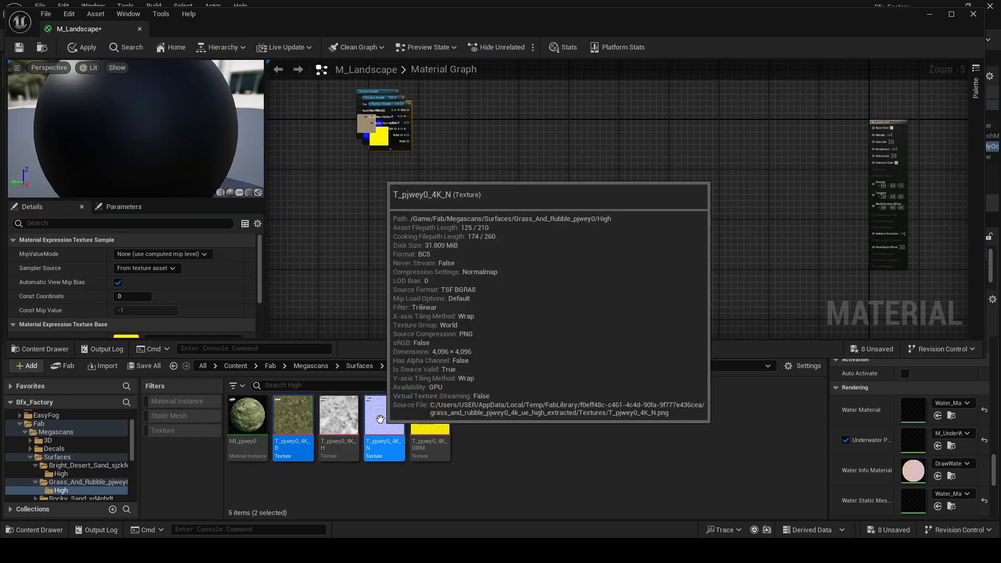
ctrl+click(429, 436)
drag(430, 435, 375, 194)
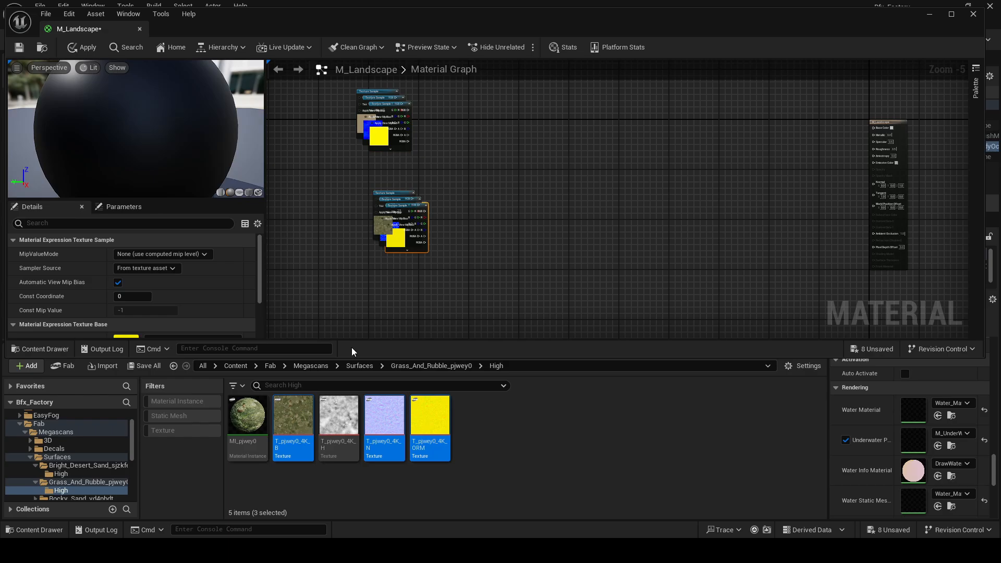
Open the High folder of the Sand_Debris surface in the Megascans Surfaces folder.
scroll(86, 470, down, 1)
click(81, 482)
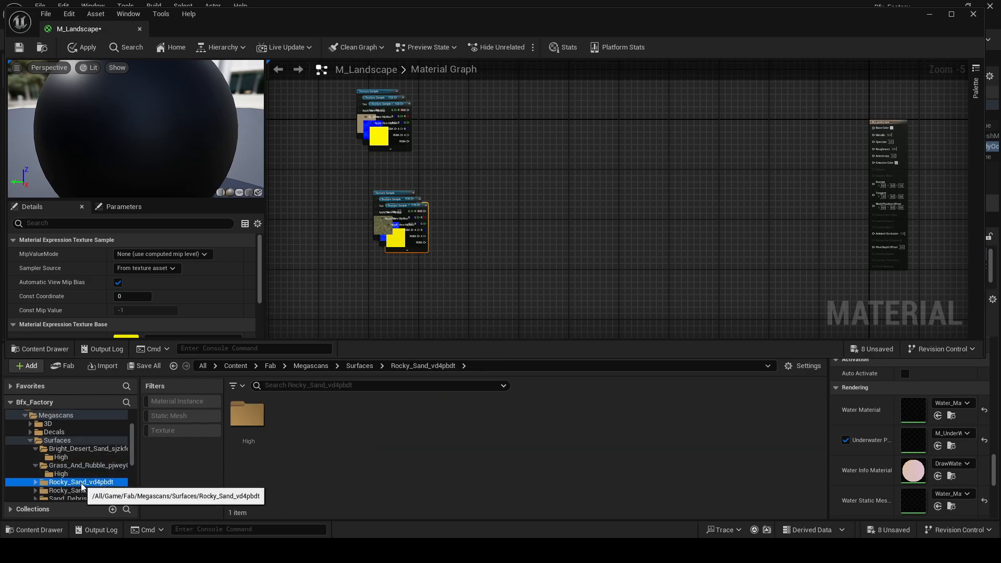
scroll(107, 474, down, 2)
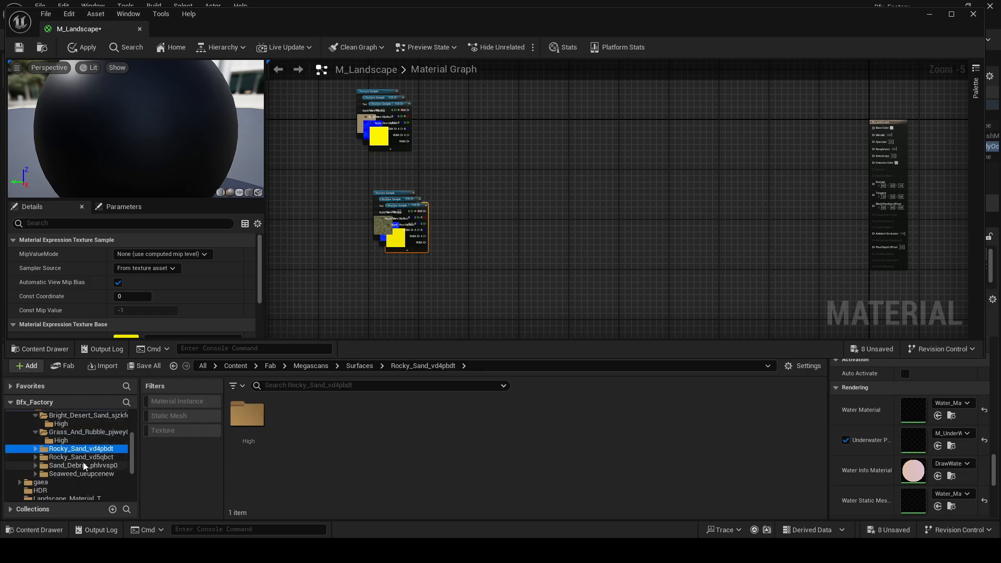
click(83, 466)
double_click(247, 417)
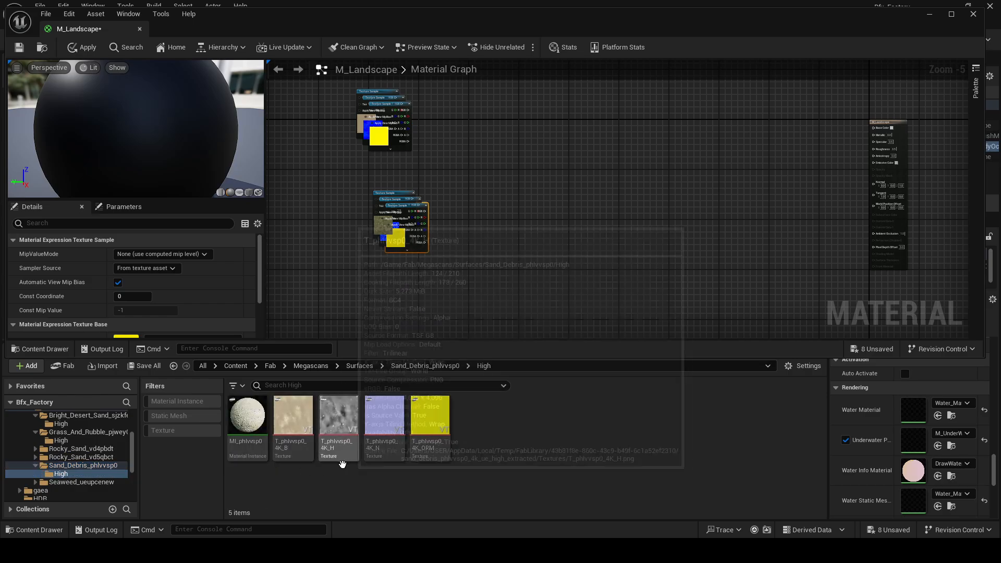
Preview the Sand Debris base color texture T_phlvvsp0_4K_B as a whole and close it.
double_click(293, 417)
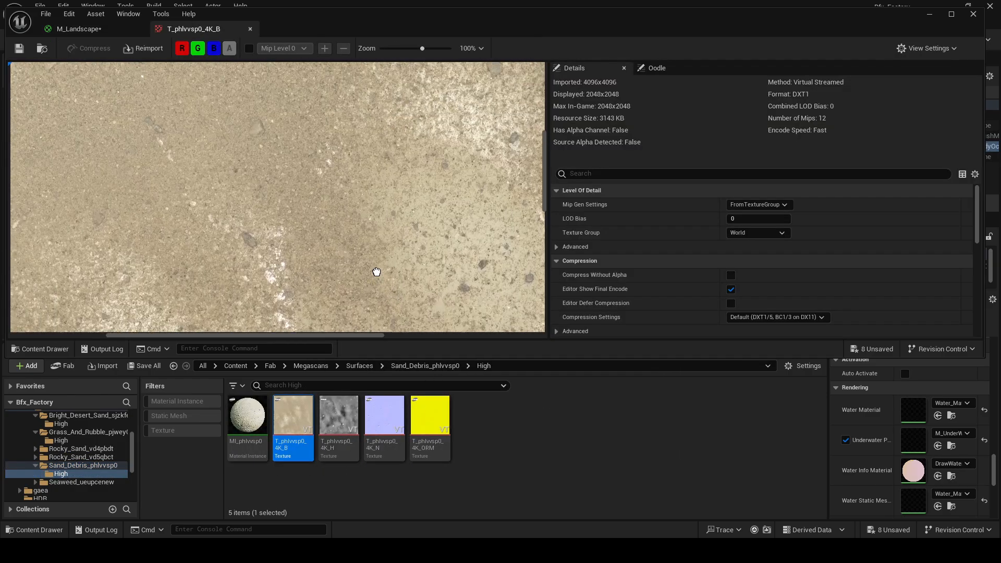
scroll(313, 246, down, 4)
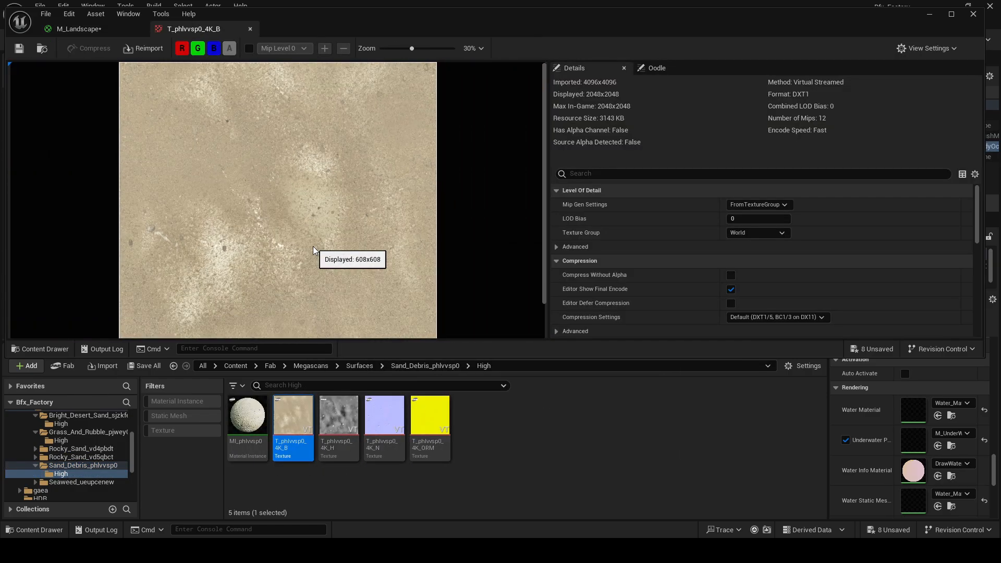
drag(313, 247, 365, 229)
drag(346, 193, 320, 250)
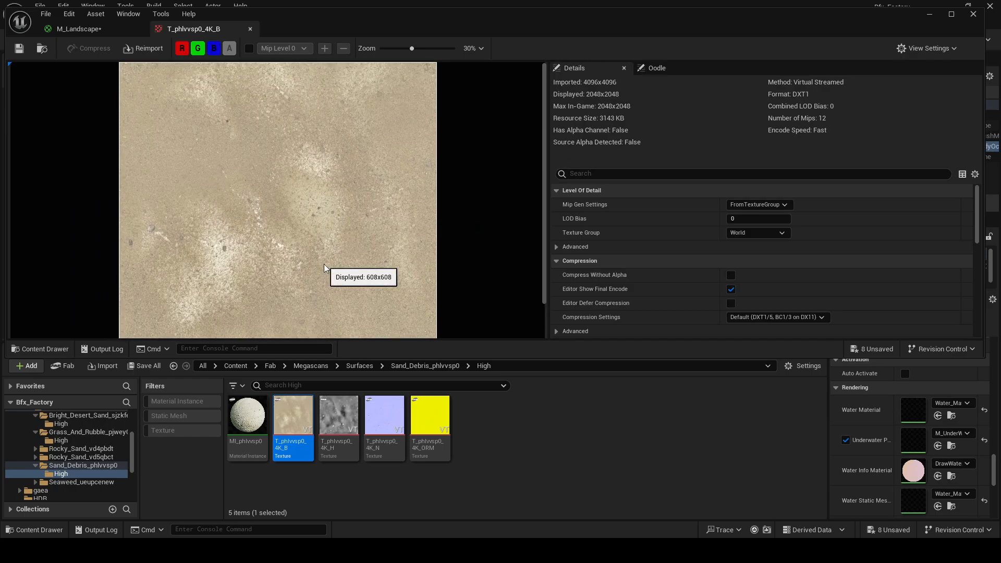
click(251, 29)
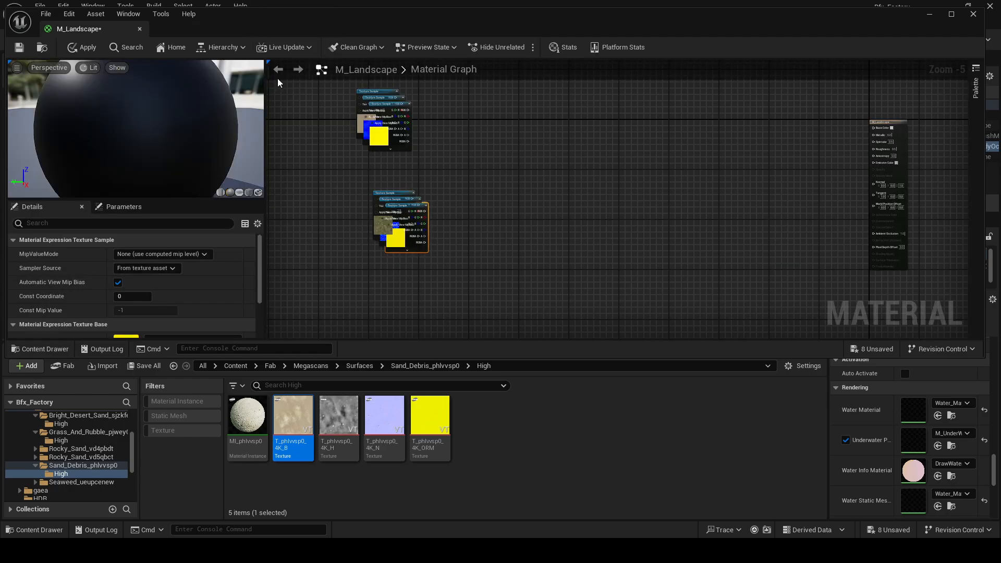
Add the Sand Debris base color, normal and ORM textures to the material graph below the Grass And Rubble group.
ctrl+click(384, 417)
ctrl+click(430, 417)
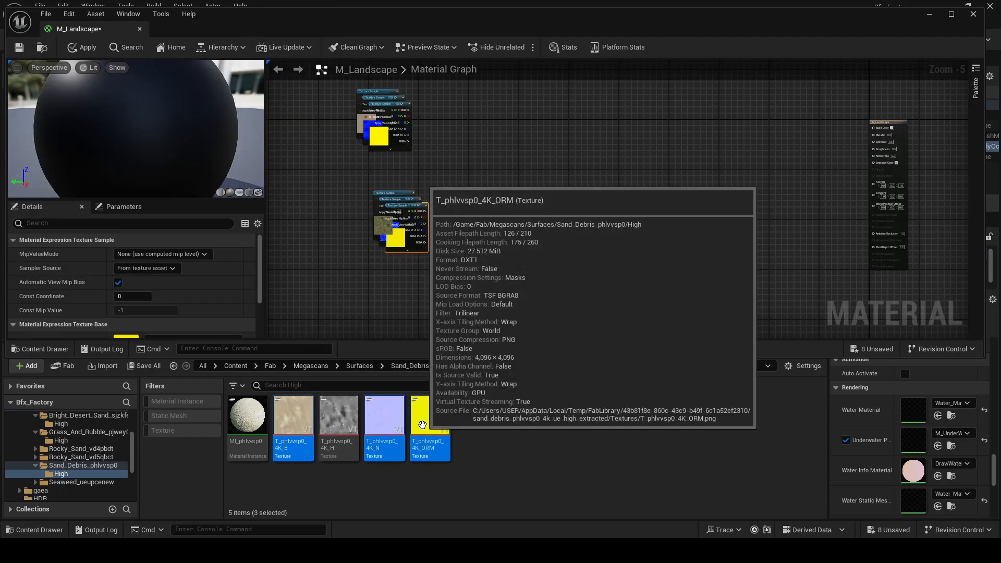
drag(430, 417, 557, 261)
scroll(508, 258, down, 5)
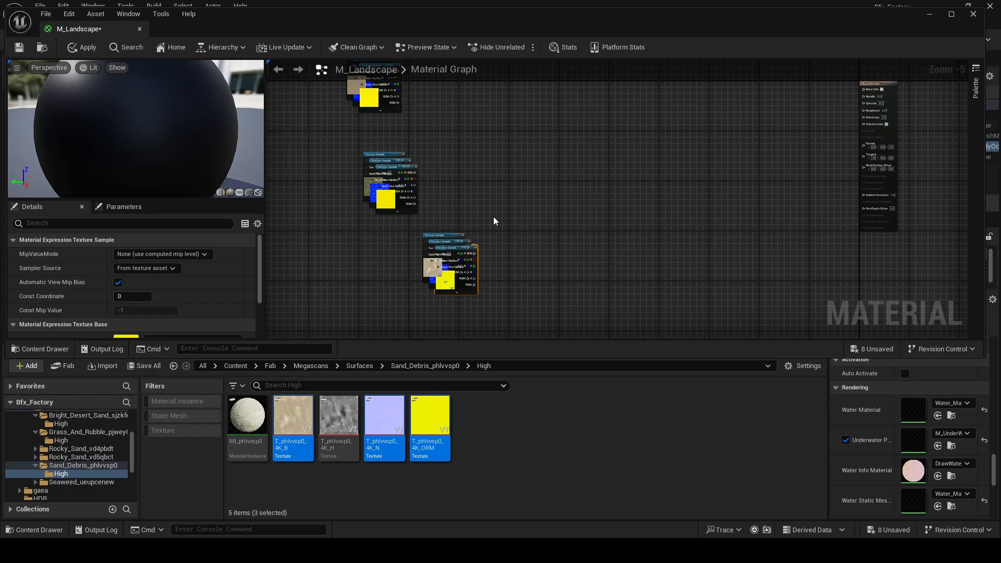
scroll(515, 241, up, 3)
right_drag(508, 213, 532, 214)
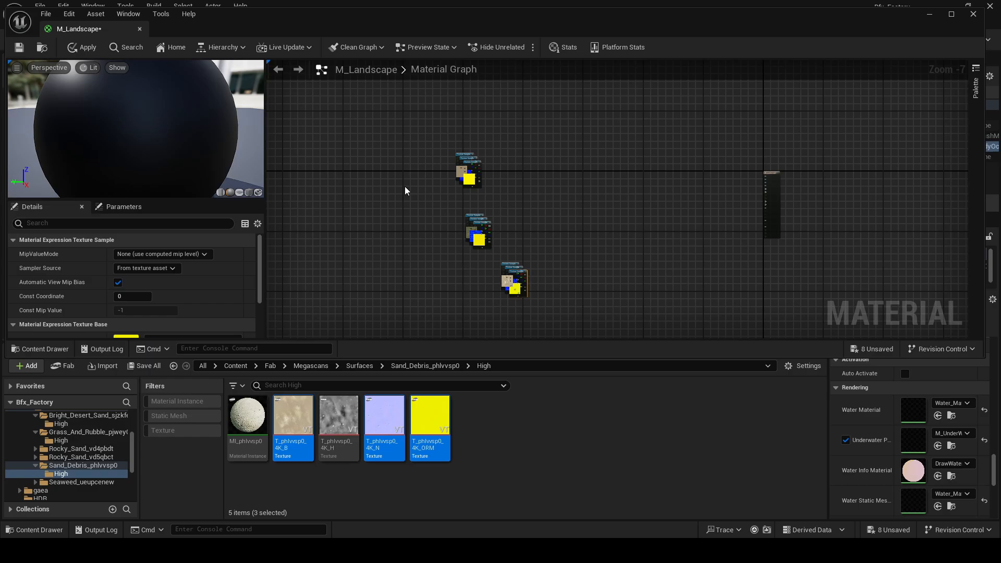
Maximize the material editor and stack the Bright Desert Sand base color, normal and ORM texture samples in a vertical column.
double_click(937, 25)
scroll(646, 189, up, 4)
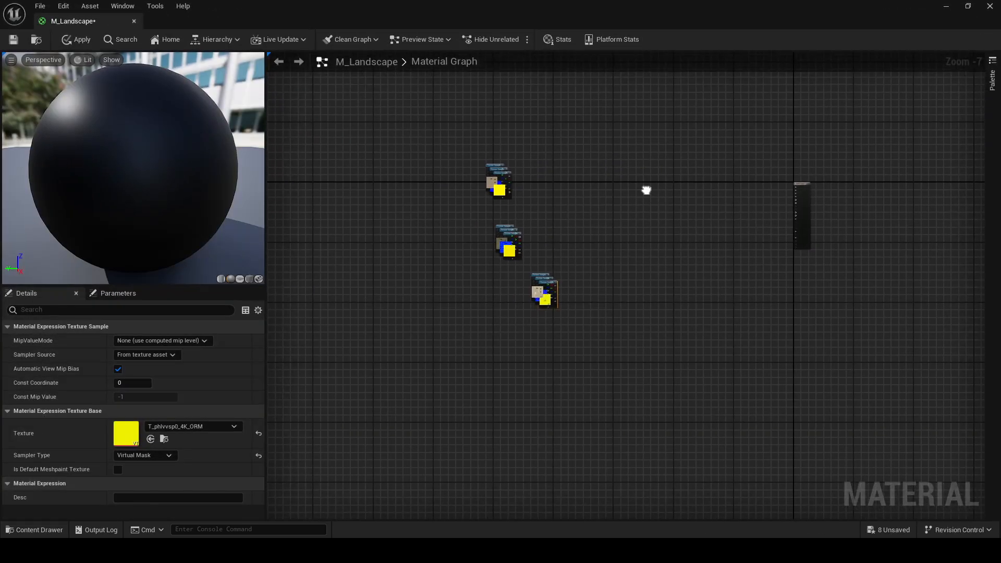
right_drag(689, 231, 793, 353)
scroll(725, 251, down, 4)
right_drag(725, 250, 678, 261)
scroll(704, 298, up, 4)
drag(621, 300, 551, 117)
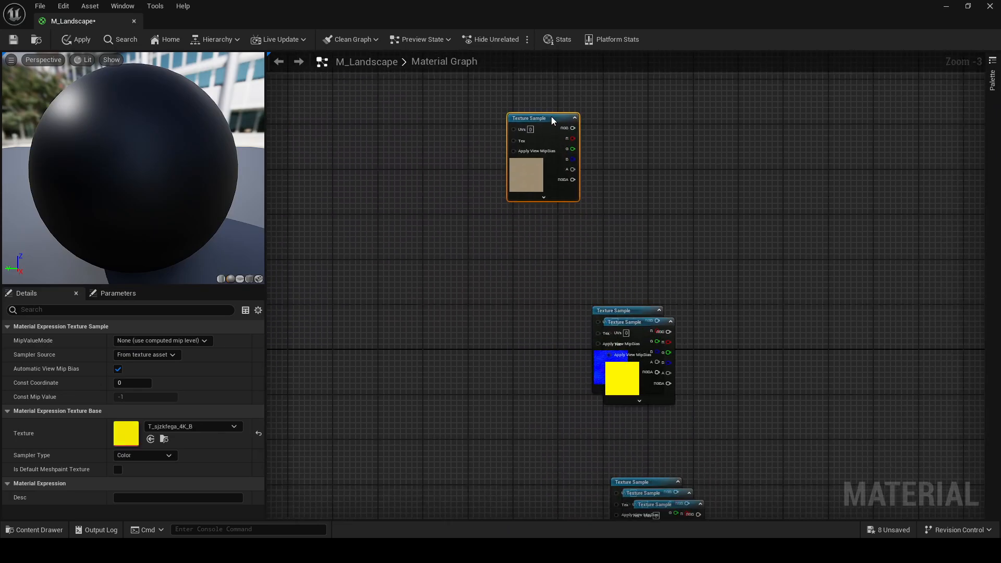
drag(626, 319, 548, 305)
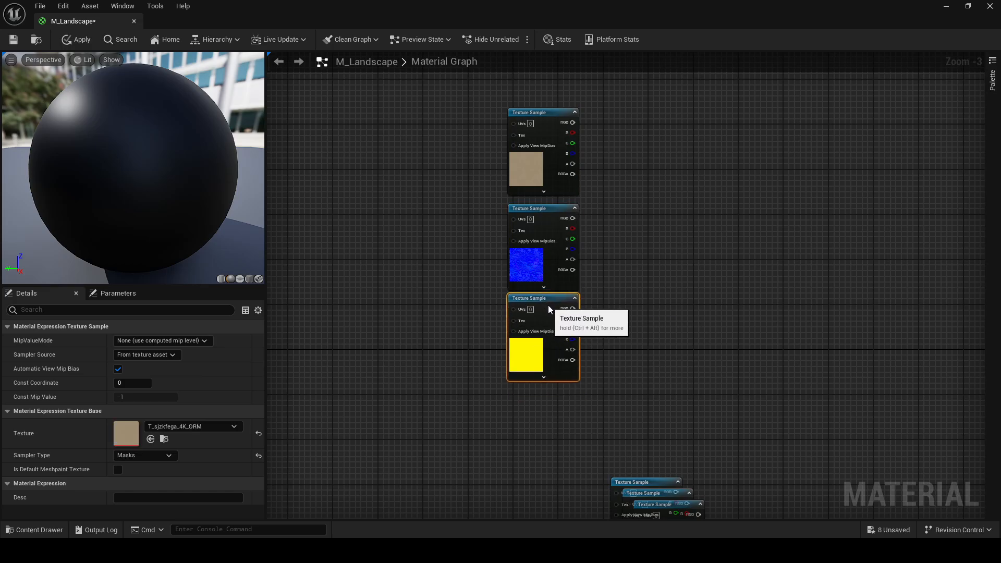
Spread the overlapping Grass And Rubble base color, normal and ORM texture samples into a vertical column.
right_drag(648, 307, 608, 104)
drag(602, 280, 526, 282)
right_drag(656, 266, 656, 184)
drag(626, 210, 553, 383)
Stack the Sand Debris texture samples in a vertical column and move the group further below the Grass And Rubble textures.
right_drag(756, 318, 711, 150)
drag(728, 146, 608, 330)
drag(686, 176, 460, 415)
right_drag(549, 429, 587, 286)
click(523, 382)
drag(506, 344, 534, 422)
drag(477, 324, 511, 248)
shift+click(516, 334)
shift+click(522, 412)
drag(523, 416, 511, 506)
Line up the Grass And Rubble texture group between the Bright Desert Sand and Sand Debris groups.
right_drag(595, 197, 645, 512)
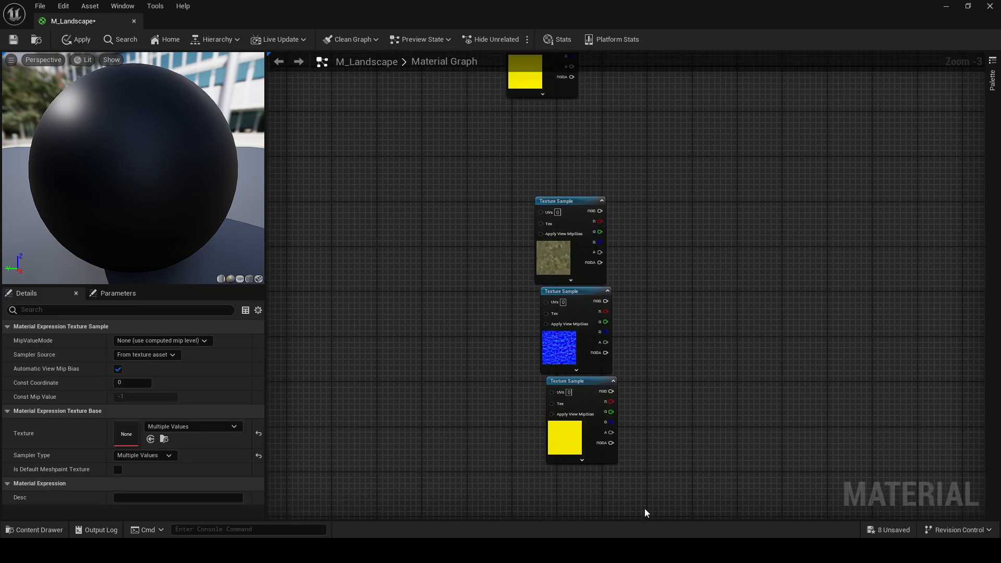
scroll(646, 511, down, 6)
right_drag(619, 394, 585, 302)
scroll(489, 232, up, 5)
right_drag(518, 233, 478, 162)
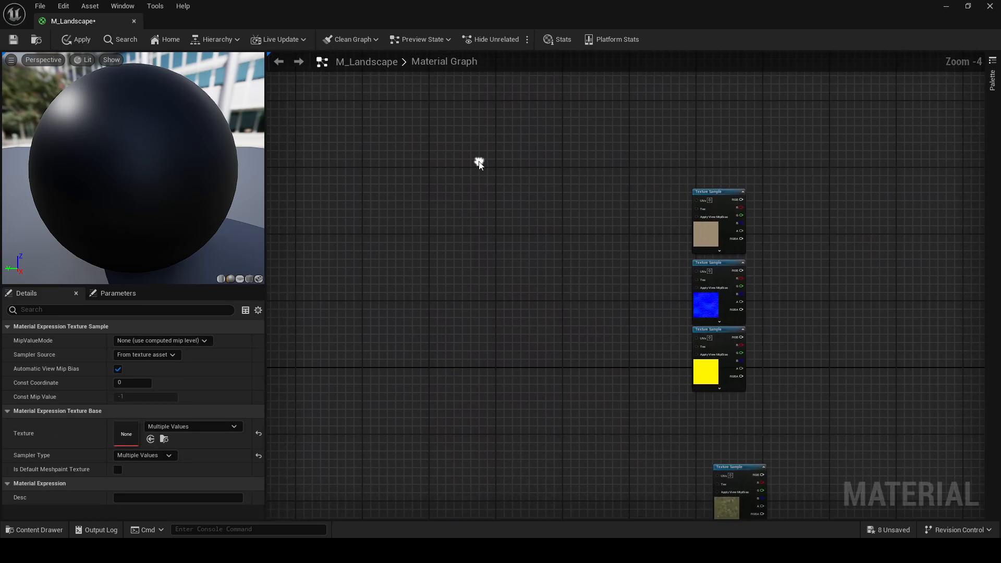
right_drag(563, 297, 413, 238)
drag(597, 108, 532, 328)
drag(562, 302, 591, 294)
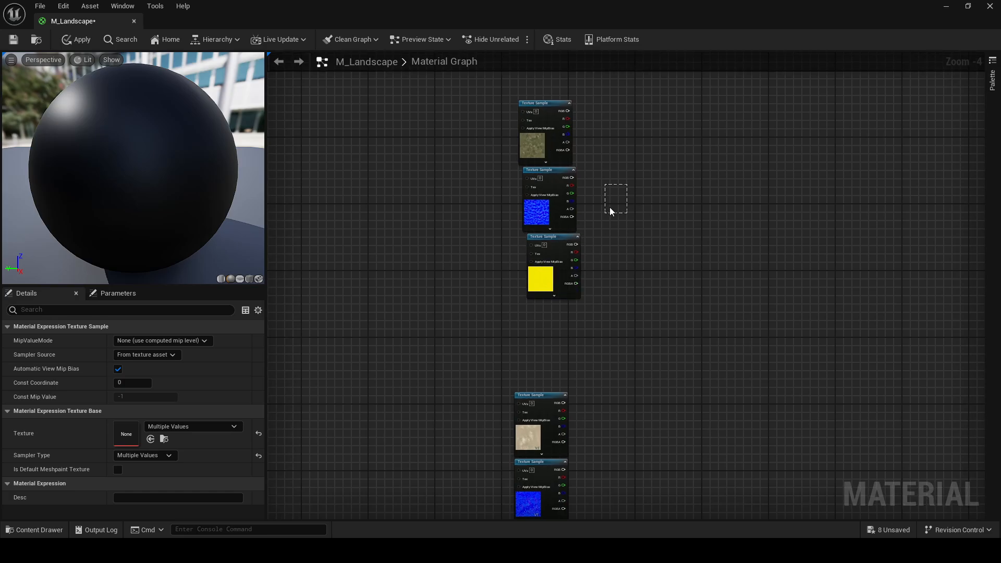
drag(611, 211, 612, 214)
click(538, 278)
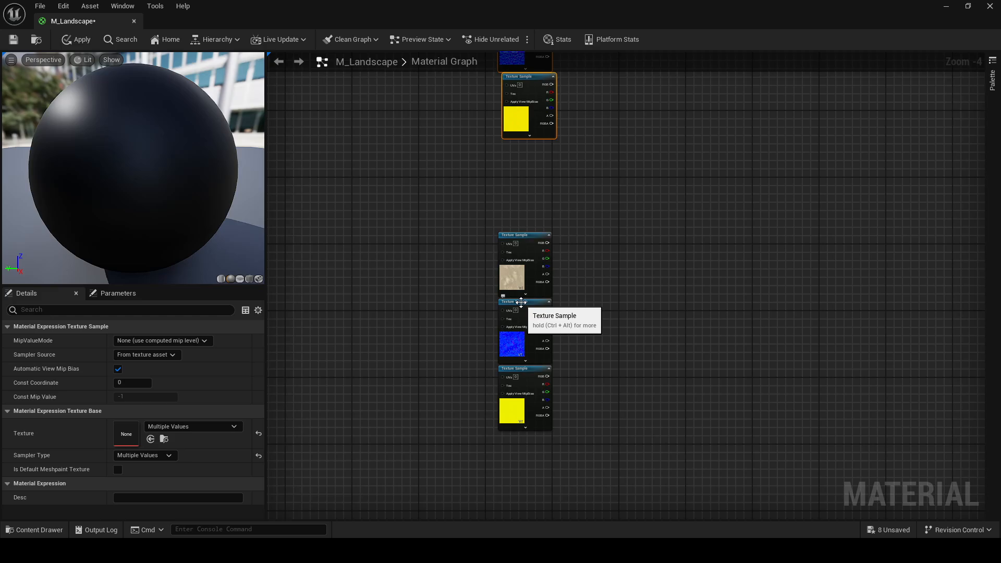
Add a LandscapeLayerCoords node in front of the Bright Desert Sand texture samples.
right_drag(432, 119, 526, 345)
scroll(527, 345, down, 5)
right_drag(492, 230, 527, 310)
scroll(540, 272, up, 5)
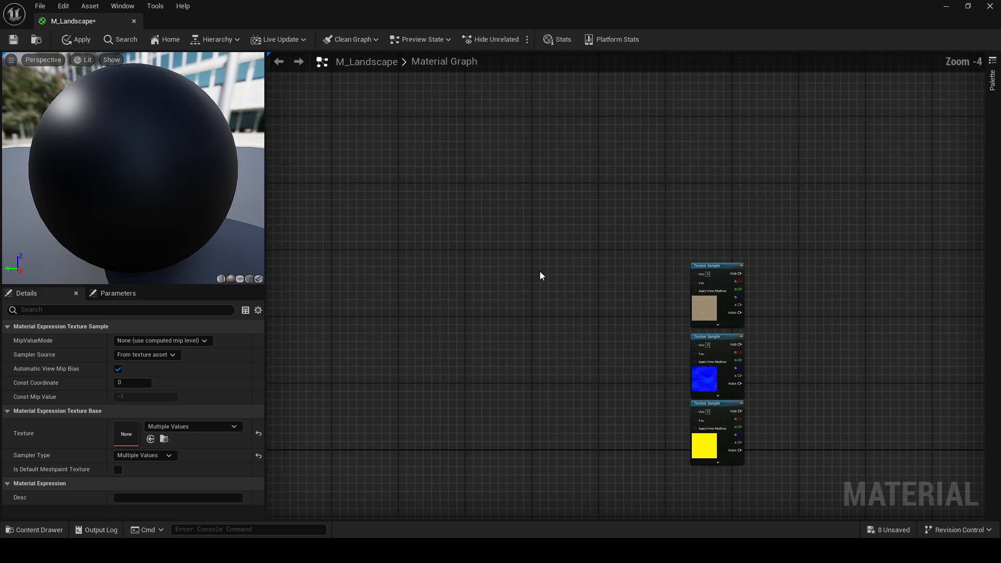
right_drag(539, 271, 409, 177)
right_click(389, 229)
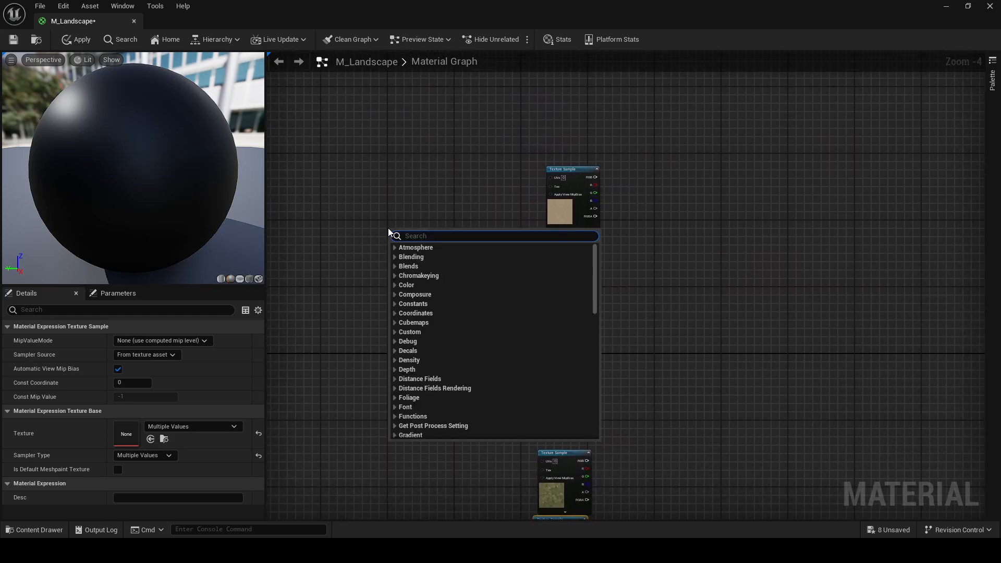
text(landsca)
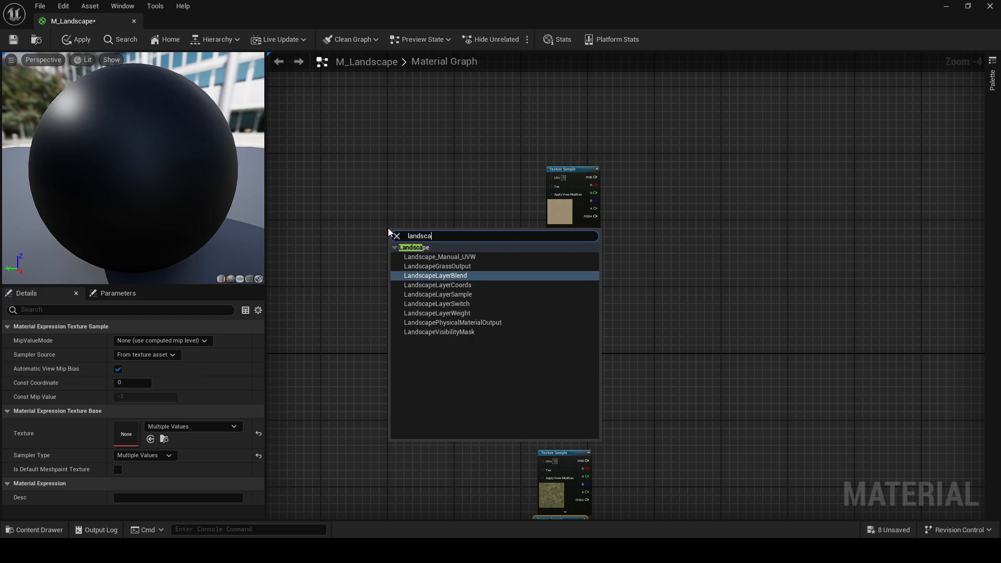
click(439, 286)
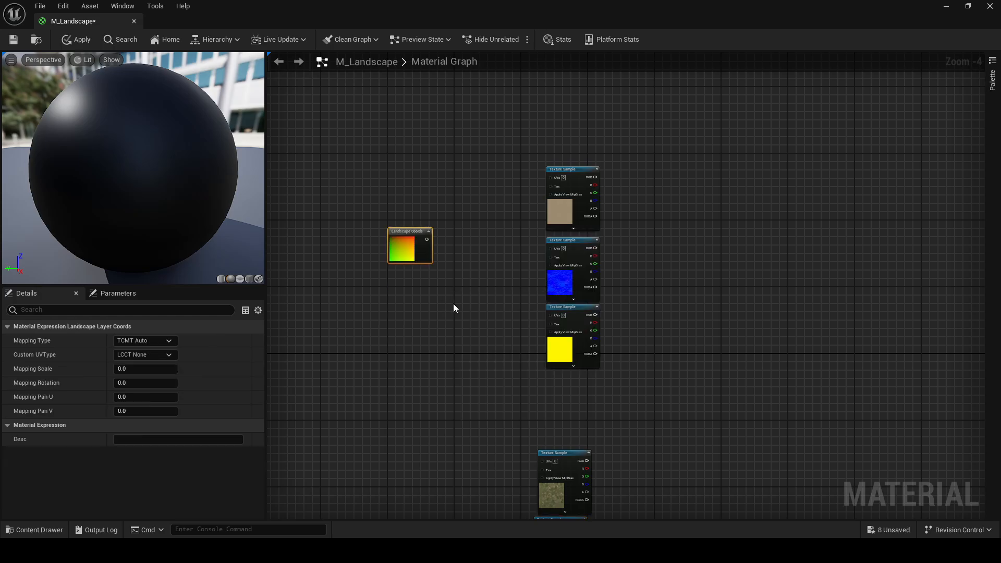
drag(406, 254, 411, 227)
scroll(494, 286, up, 3)
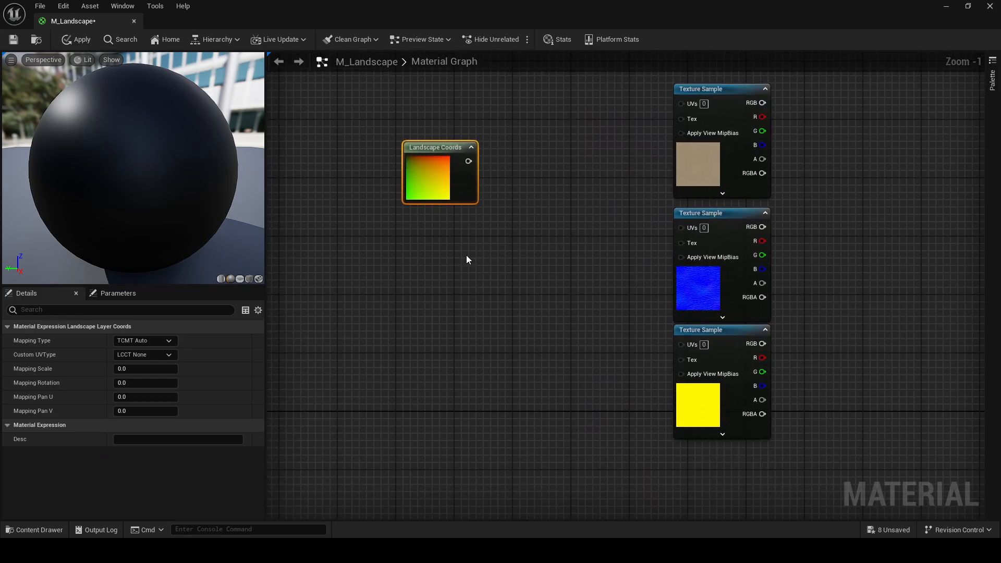
Add a Multiply node beside the Landscape Coords node and a Constant node below the Landscape Coords.
right_click(519, 232)
text(mult)
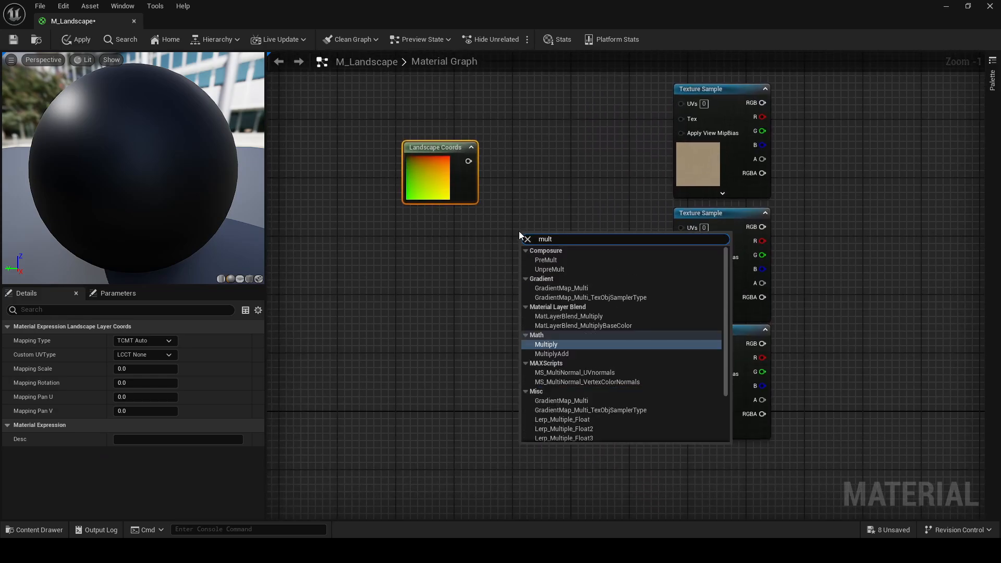
click(562, 344)
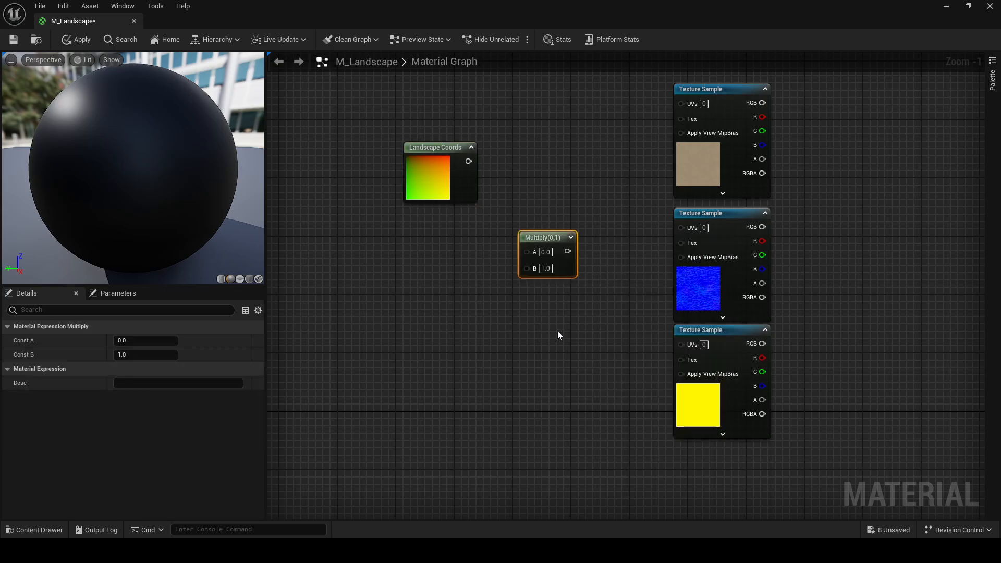
right_click(414, 311)
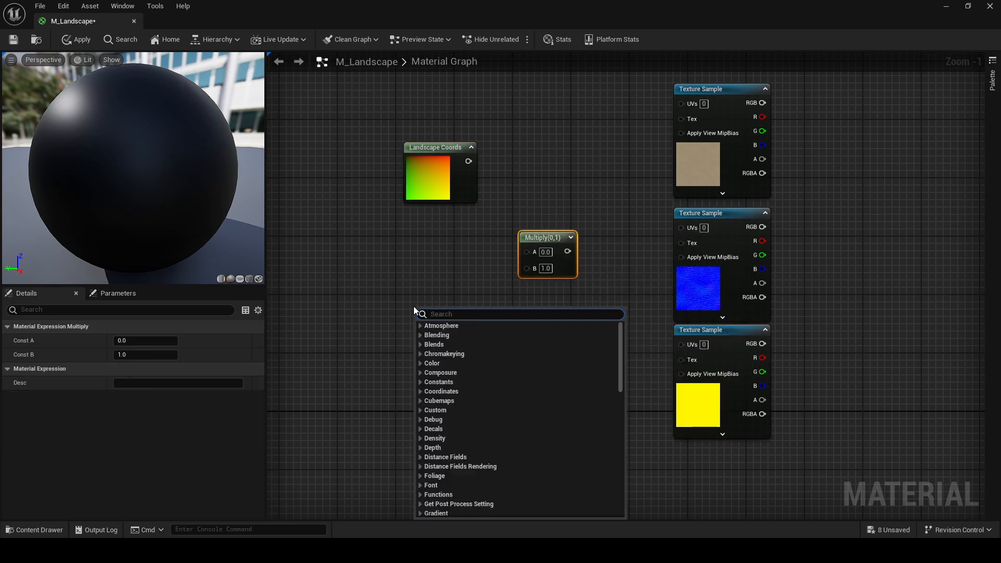
text(consta)
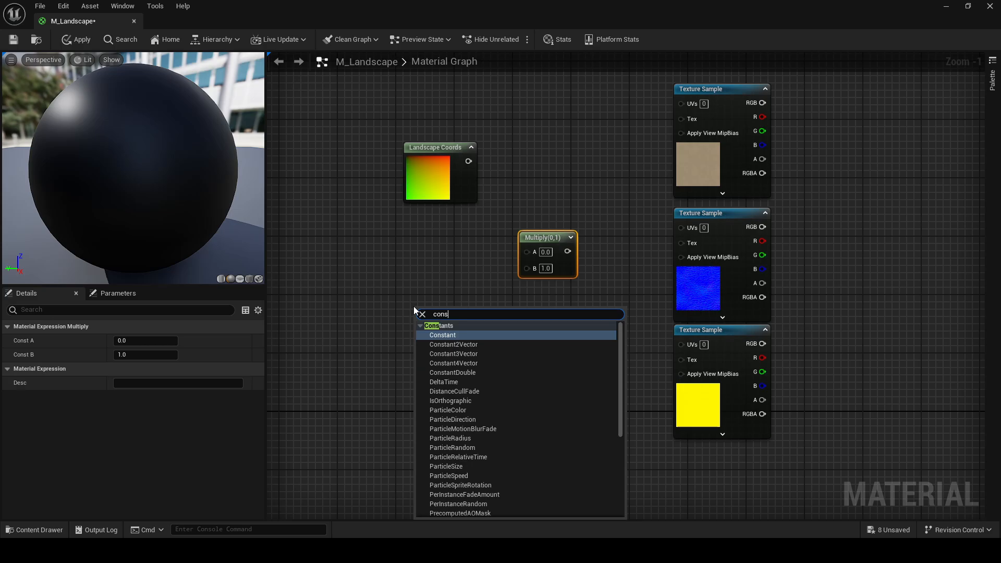
click(445, 335)
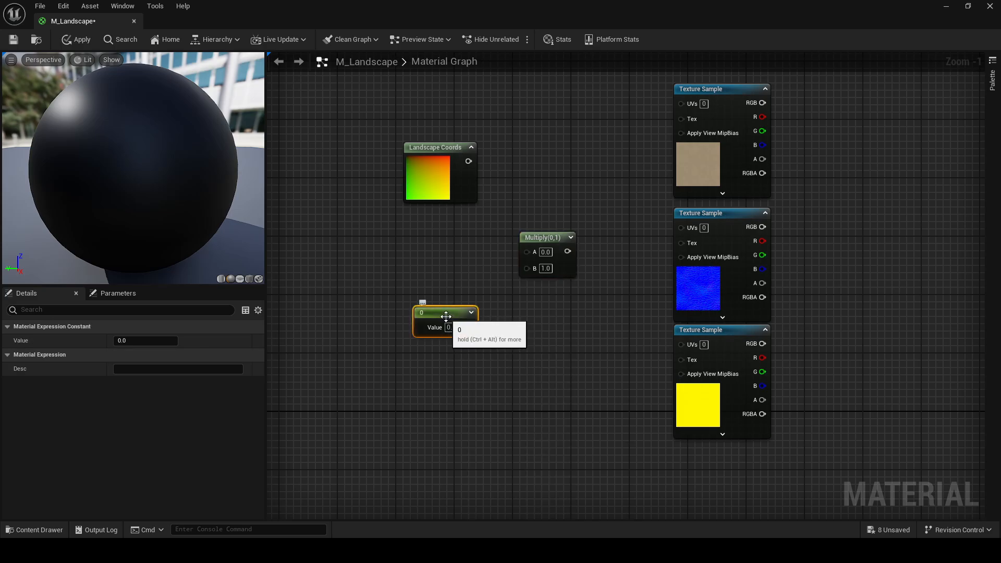
drag(446, 316, 442, 297)
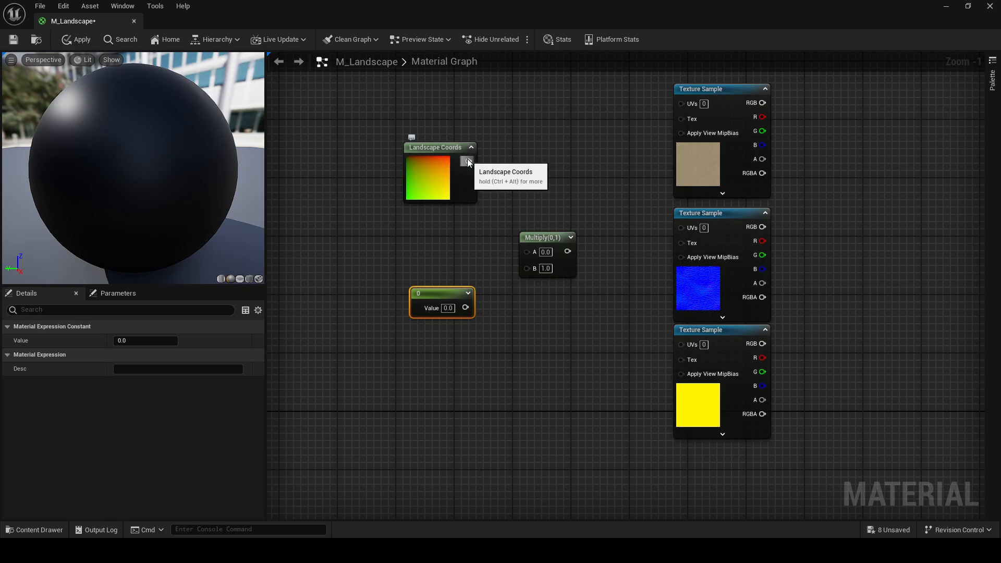
Connect Landscape Coords to input A and the Constant to input B of the Multiply node.
drag(467, 161, 527, 252)
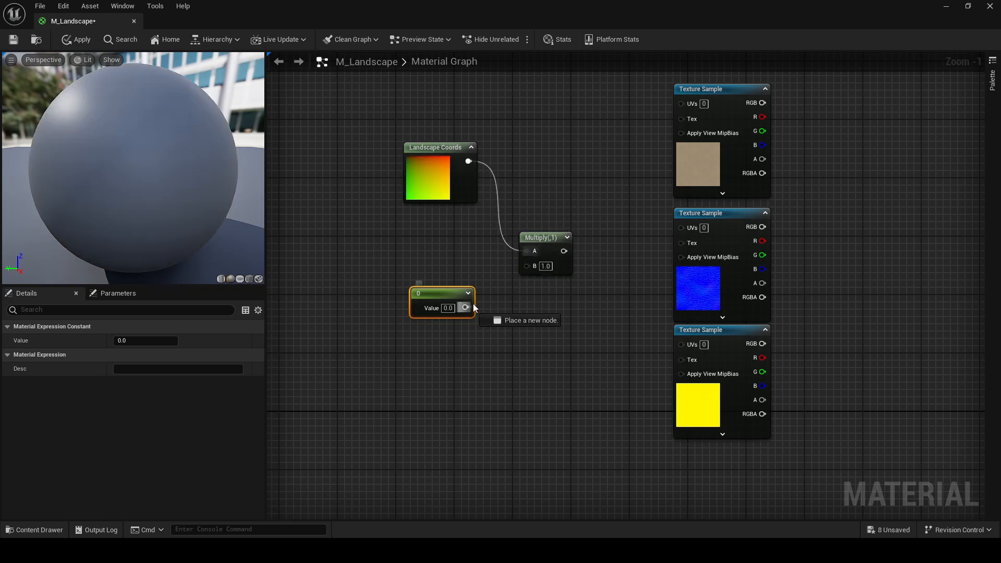
drag(473, 304, 528, 266)
drag(461, 295, 445, 292)
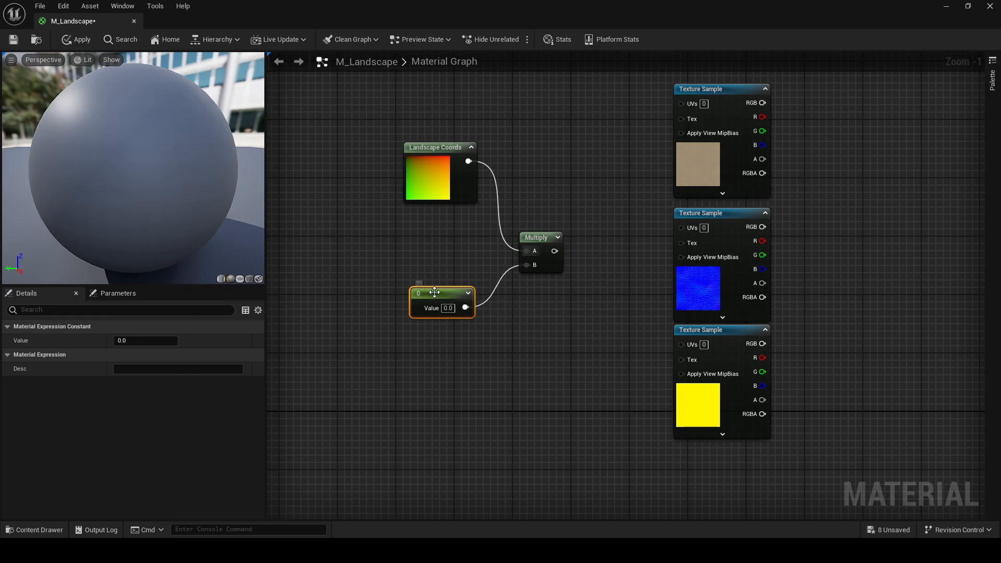
Convert the Constant to a parameter named Sand.
right_click(443, 294)
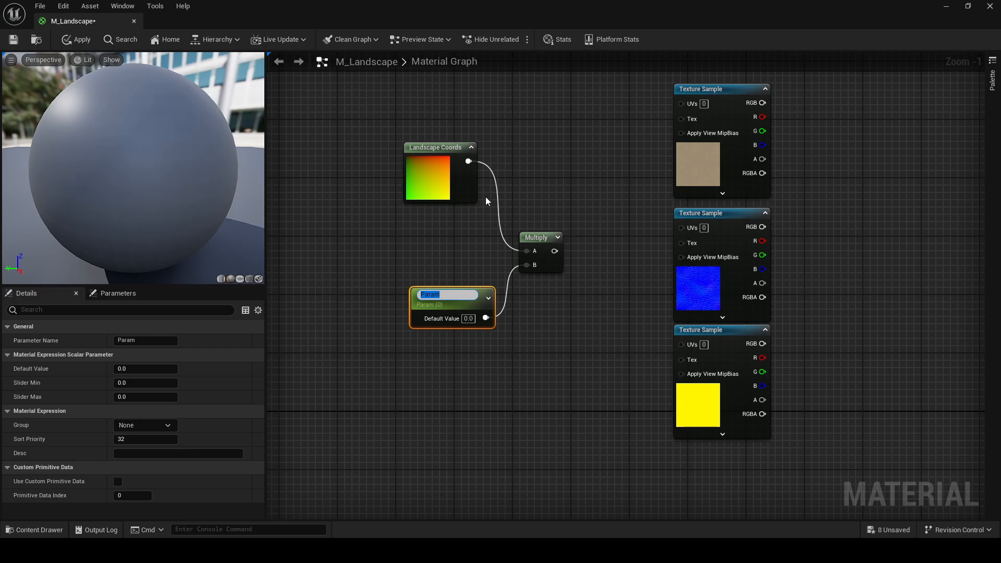
text(Sand)
key(Return)
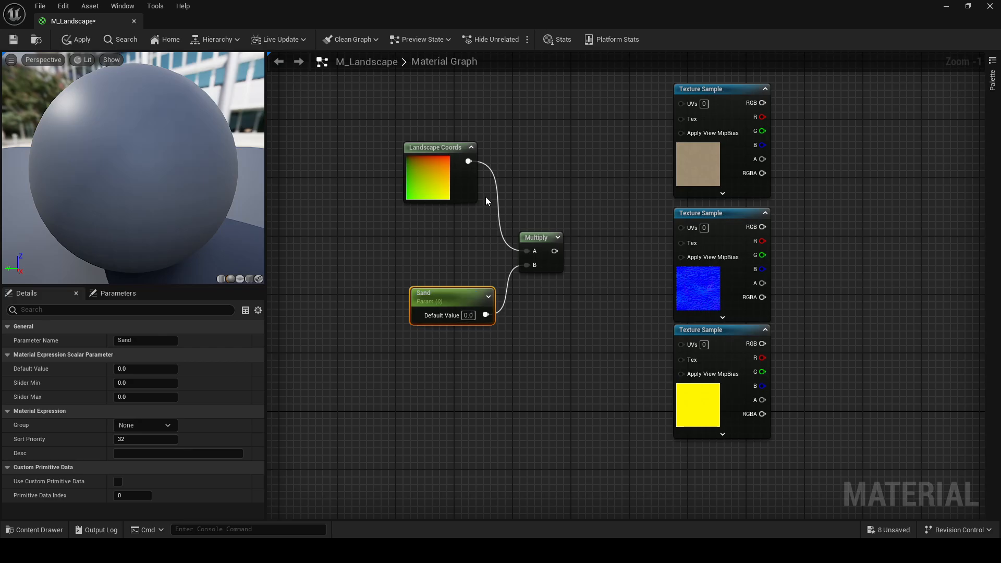
Connect the Multiply output to the UVs of all three Bright Desert Sand texture samples.
right_drag(481, 224, 440, 248)
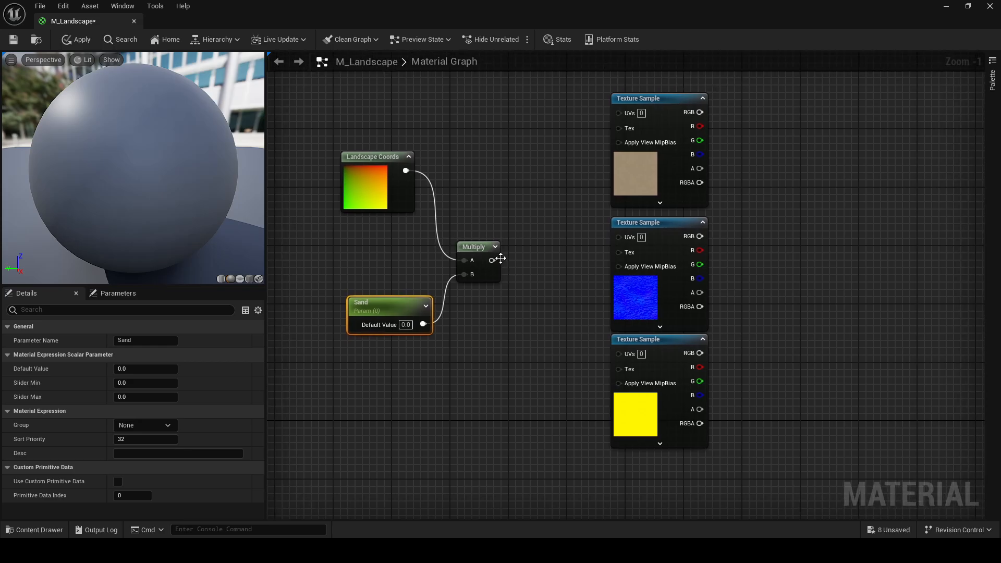
drag(492, 260, 619, 112)
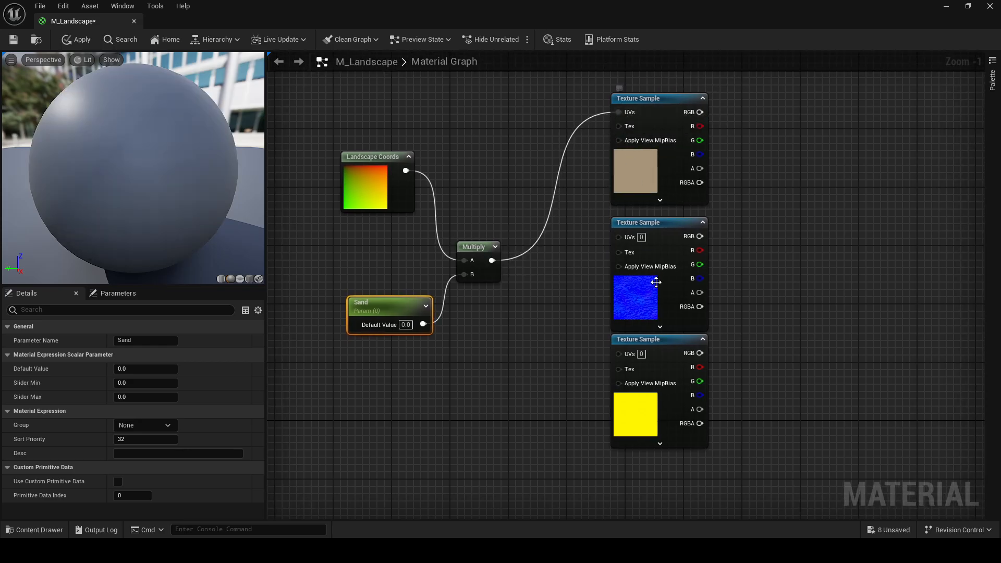
drag(492, 260, 619, 236)
drag(492, 260, 620, 355)
Copy the Landscape Coords, Sand parameter and Multiply nodes and paste them in front of the Grass And Rubble texture samples.
right_drag(474, 276, 532, 243)
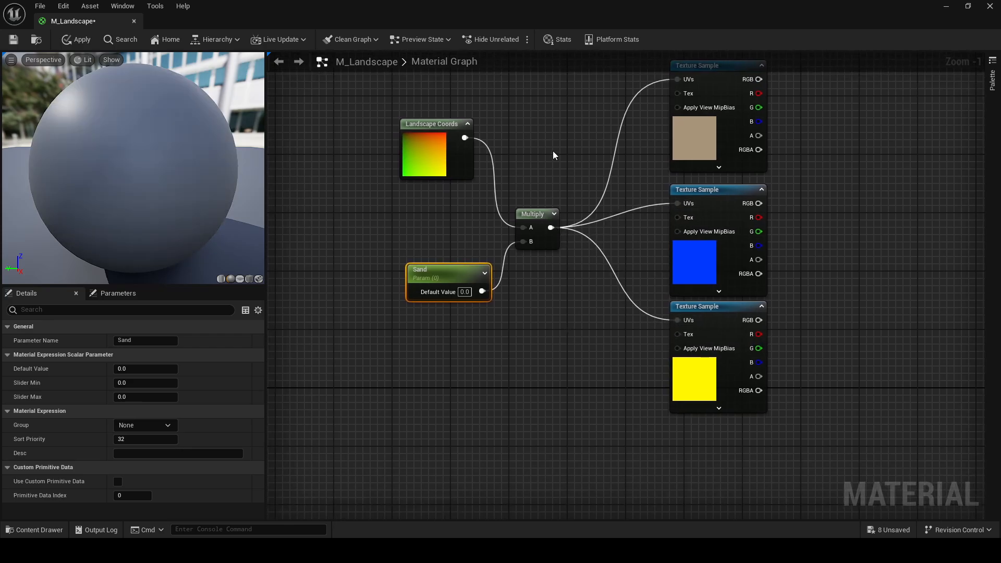
scroll(518, 199, down, 5)
scroll(487, 189, up, 3)
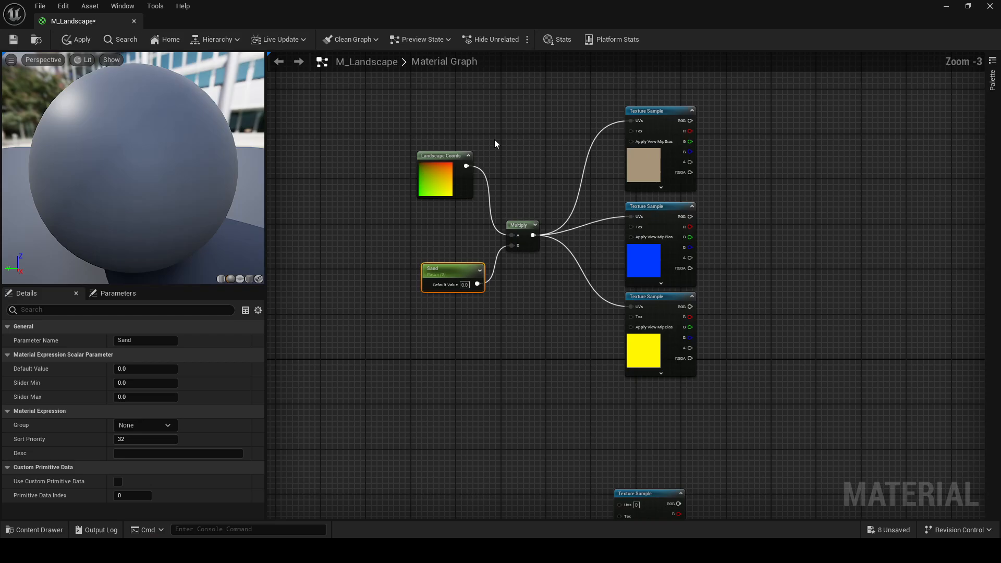
mouse_move(508, 232)
right_down()
mouse_move(505, 174)
mouse_move(525, 214)
mouse_move(512, 239)
right_up()
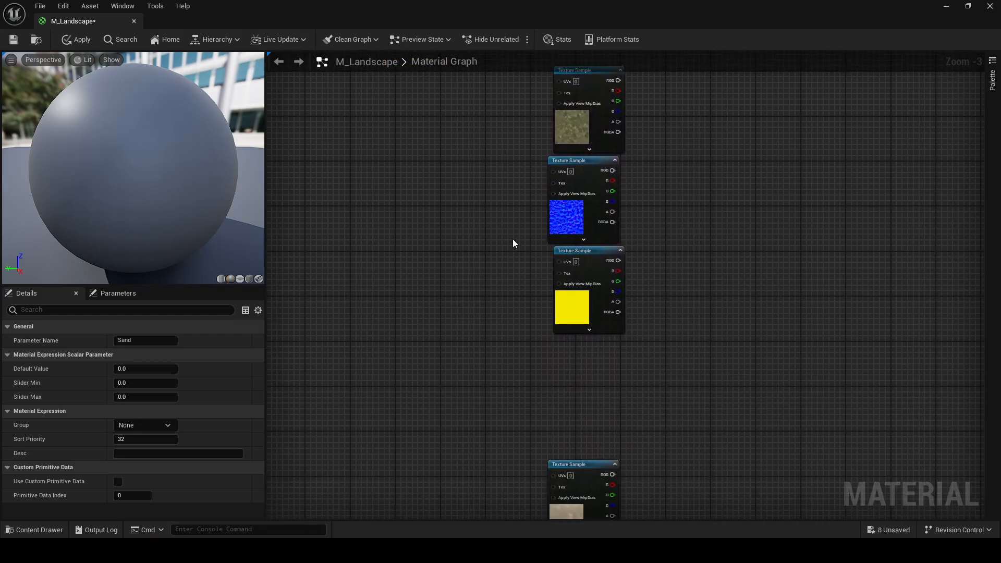
scroll(513, 240, down, 4)
scroll(459, 220, up, 5)
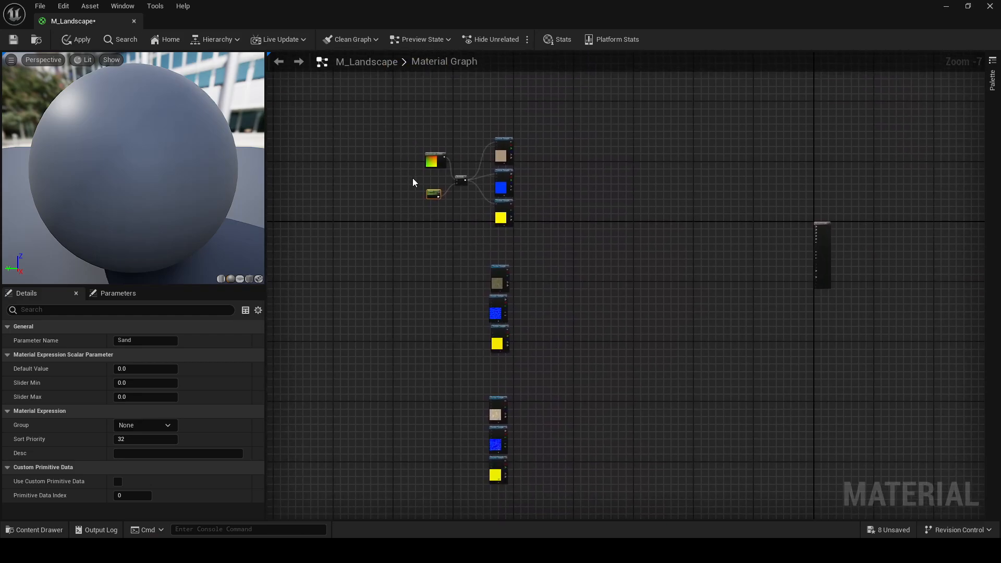
drag(490, 148, 346, 357)
drag(306, 111, 475, 358)
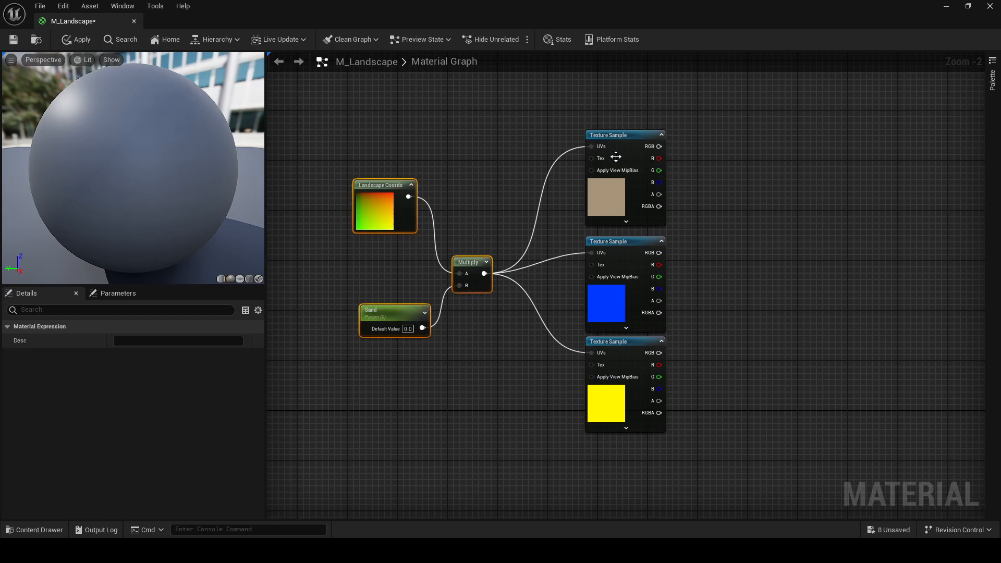
drag(491, 119, 333, 369)
key(Delete)
key(Home)
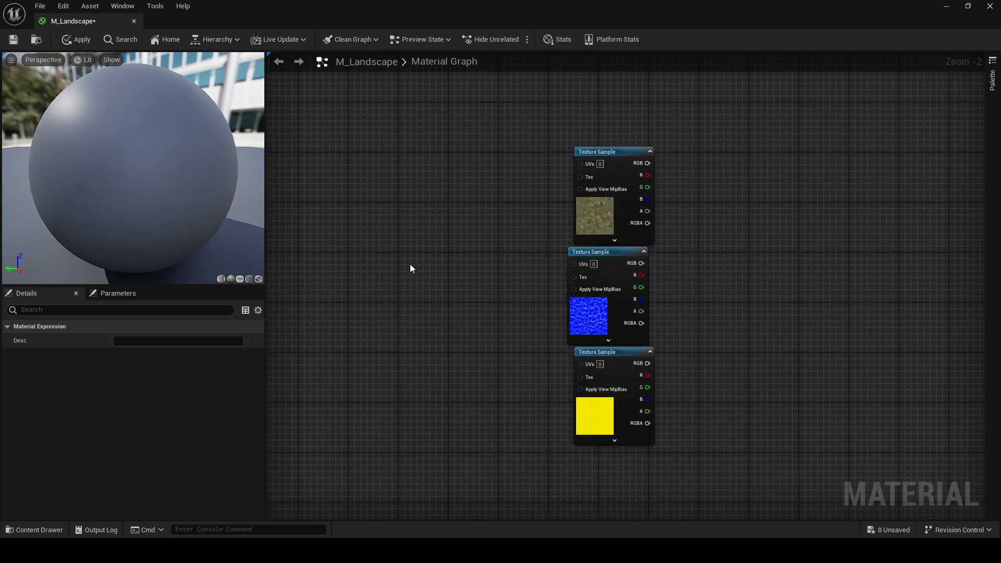
key(ctrl+z)
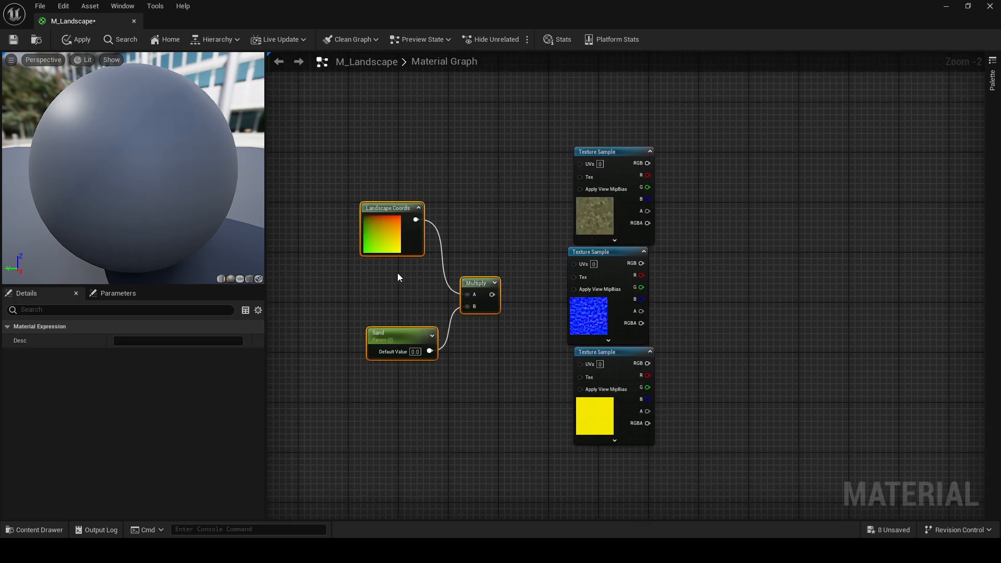
Rename the copied Sand parameter to Grass.
click(405, 336)
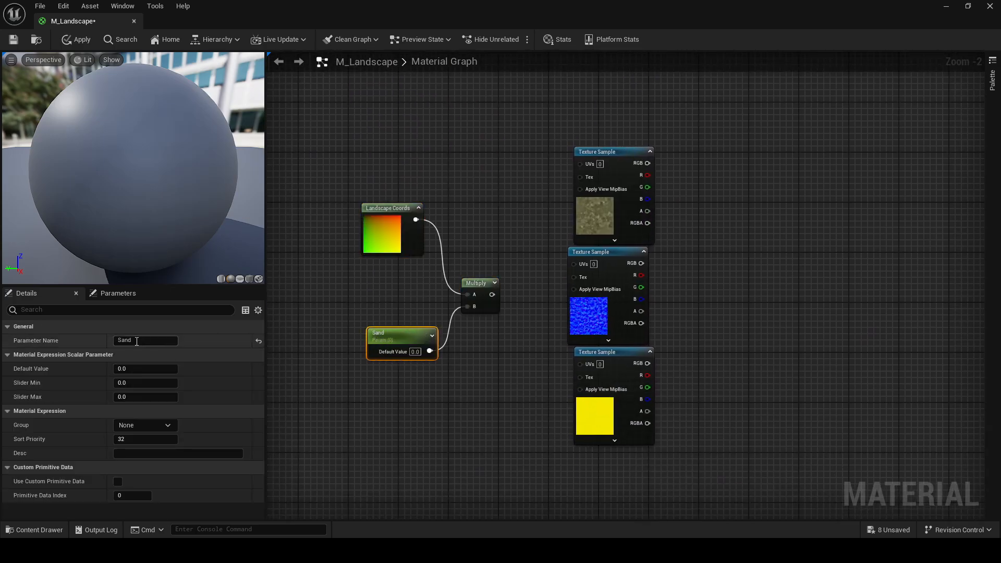
drag(141, 341, 0, 339)
text(Grass)
key(Return)
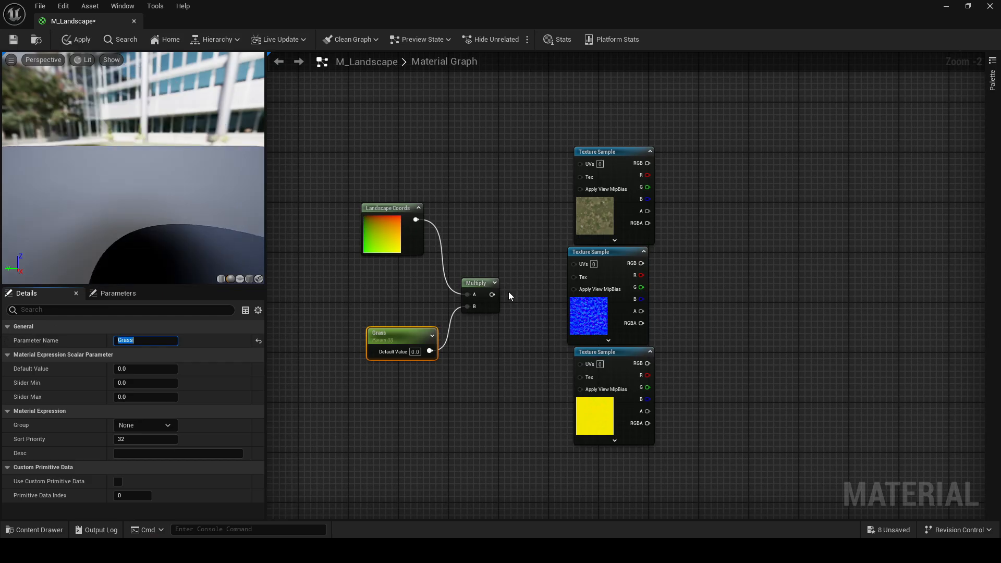
Connect the copied Multiply output to the UVs of all three Grass And Rubble texture samples.
drag(493, 295, 586, 165)
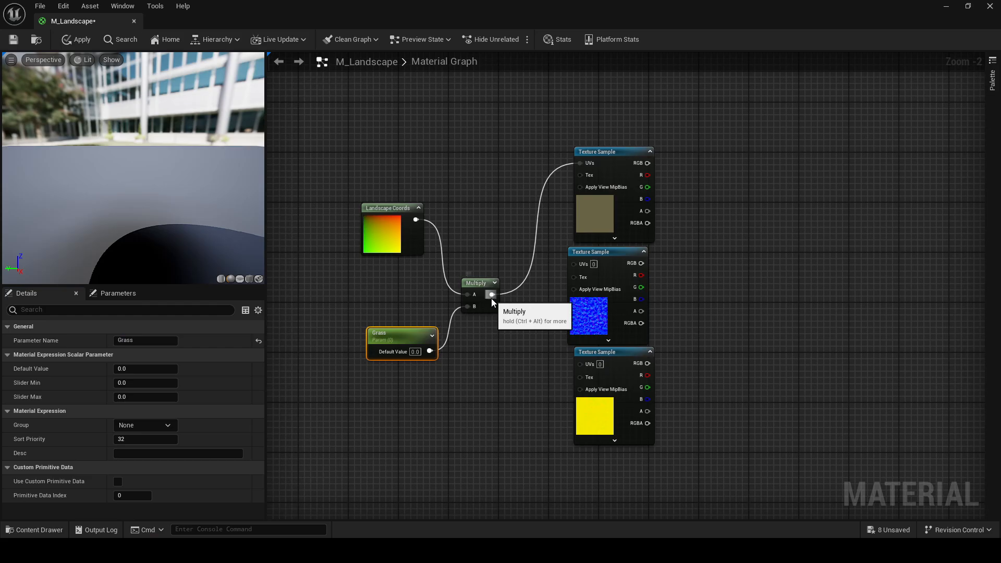
drag(491, 295, 574, 263)
drag(492, 295, 581, 364)
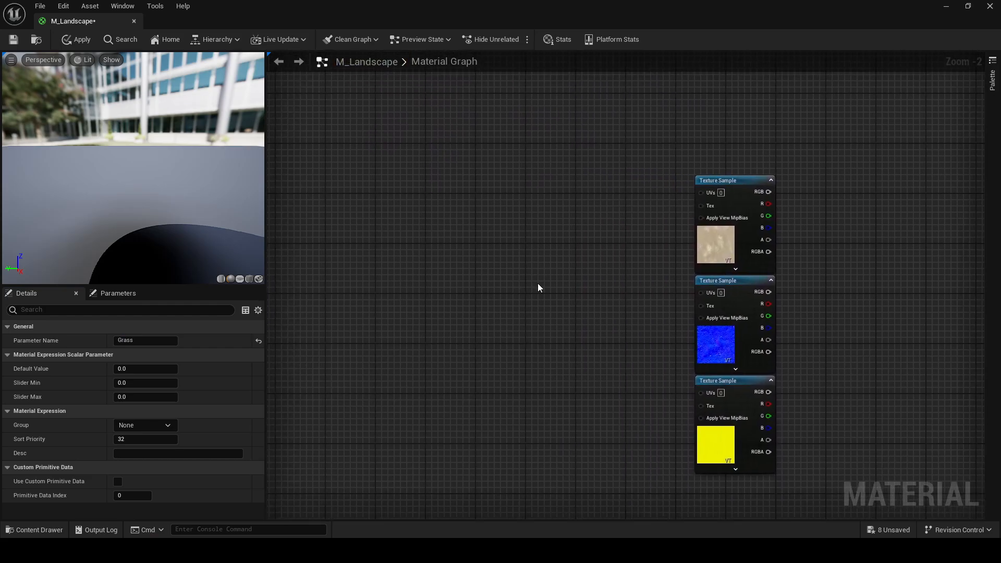
Paste the Landscape Coords, Sand parameter and Multiply nodes in front of the third texture set and rename the parameter to Wet.
click(499, 296)
key(ctrl+v)
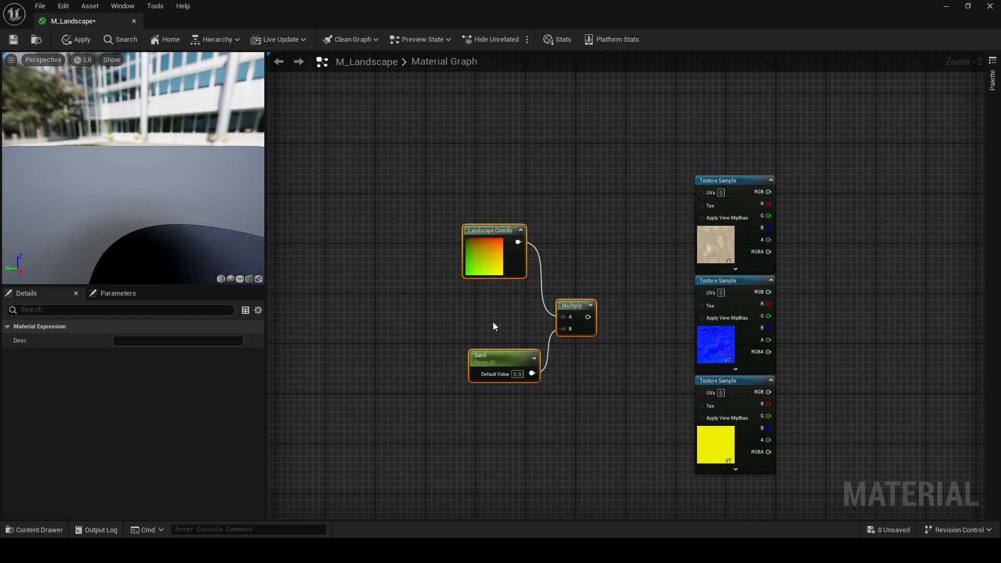
click(472, 359)
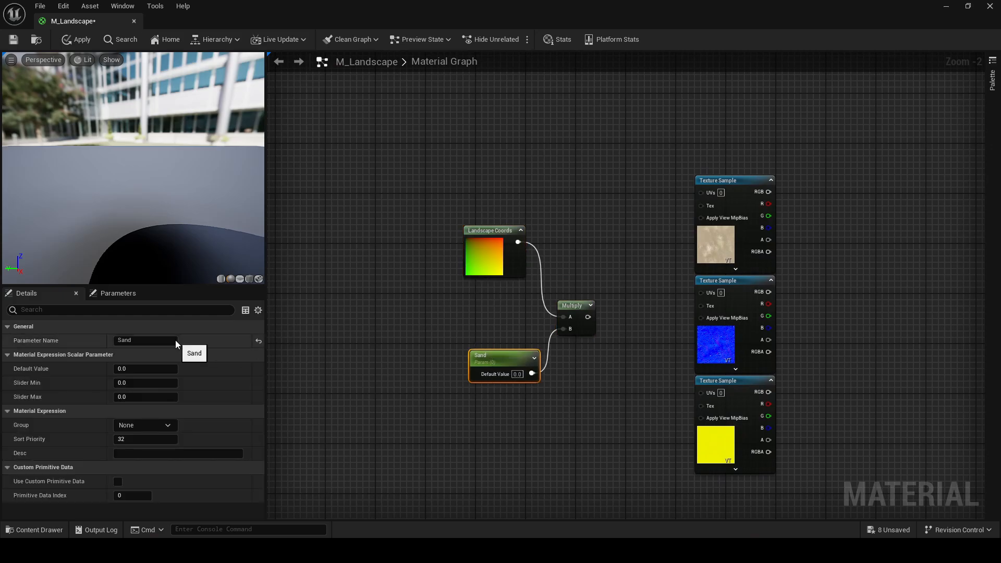
click(172, 340)
text(Wet)
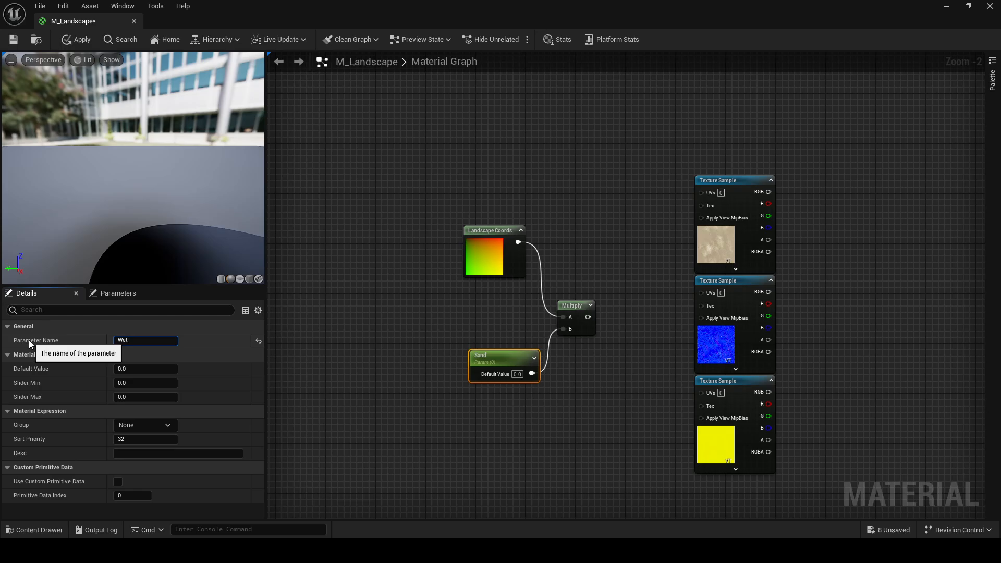
key(Return)
Connect the Multiply output of the Wet group to the UVs of its three texture samples.
scroll(597, 320, up, 2)
right_drag(629, 309, 554, 344)
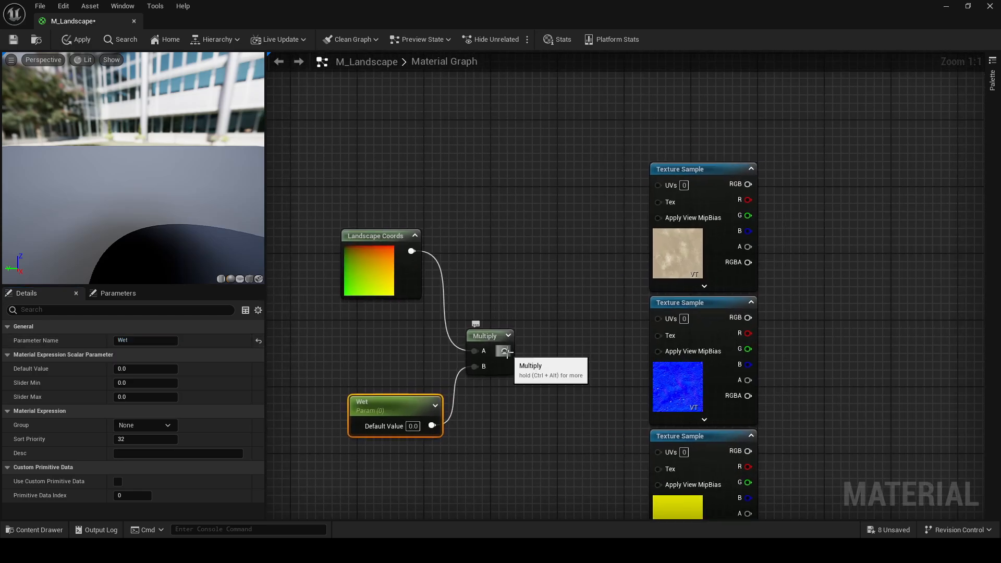
drag(504, 351, 656, 188)
drag(504, 350, 658, 318)
drag(504, 351, 655, 450)
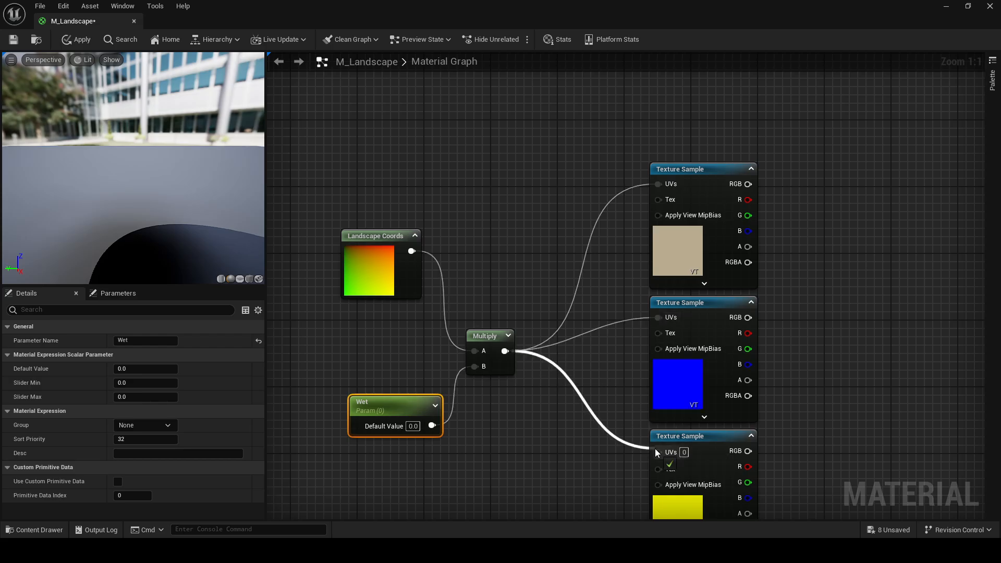
right_drag(654, 448, 611, 430)
scroll(577, 402, down, 1)
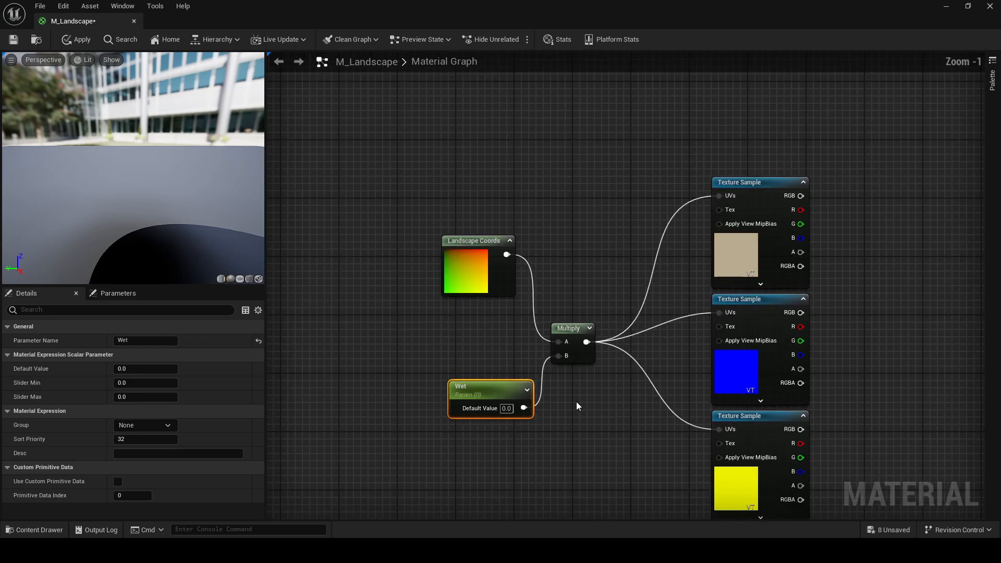
Set the Wet parameter's default value to 1.
scroll(577, 401, up, 1)
right_click(576, 402)
click(480, 366)
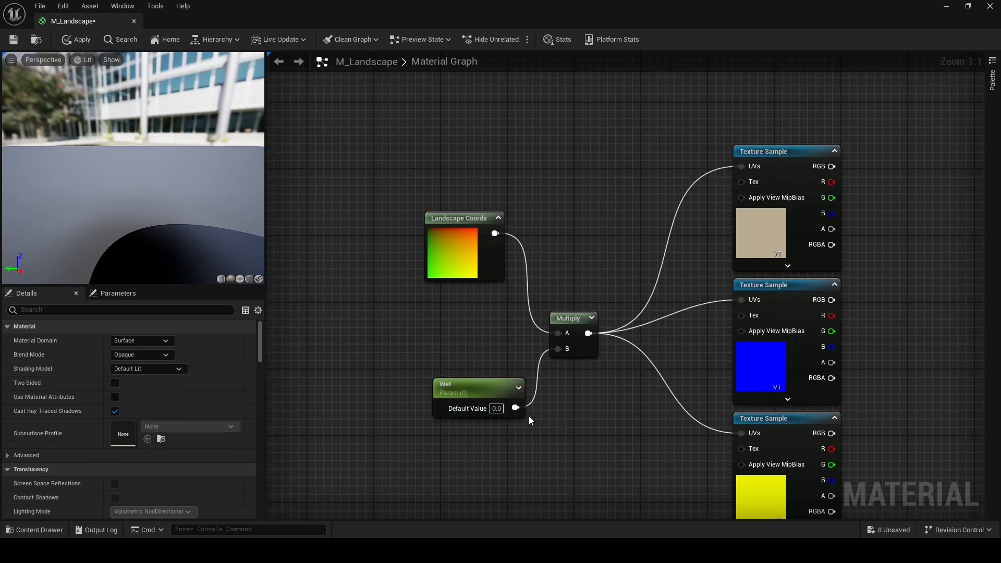
right_drag(533, 418, 553, 357)
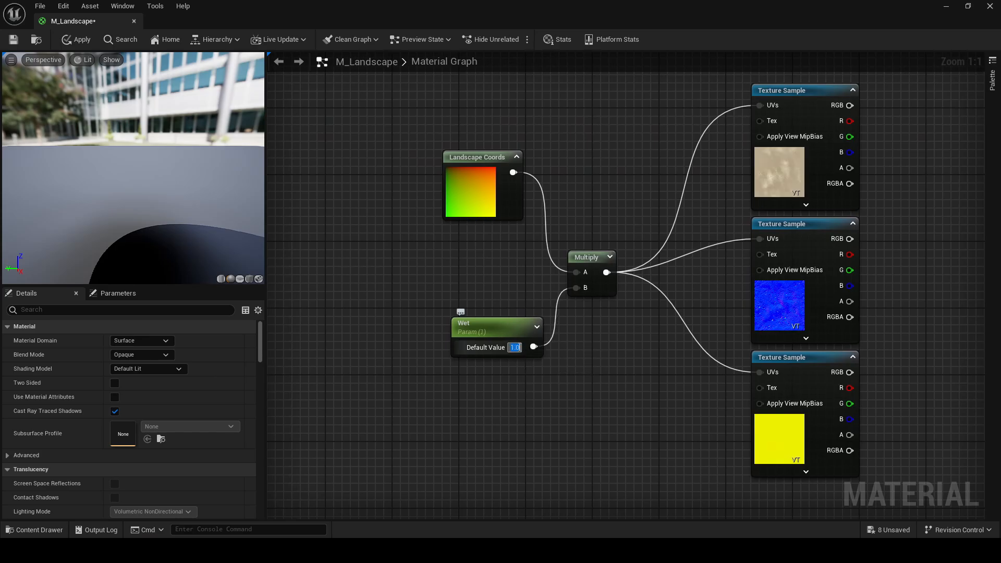
Set the default values of the Grass and Sand parameters to 1.
right_drag(542, 313, 508, 54)
right_drag(542, 490, 546, 331)
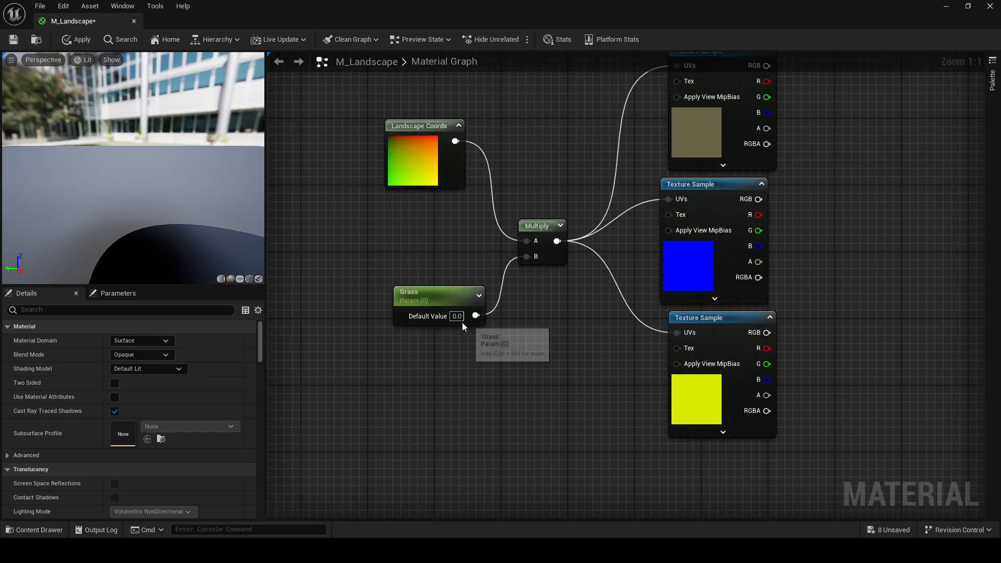
click(457, 316)
text(1)
key(Return)
right_drag(488, 228, 476, 350)
click(422, 303)
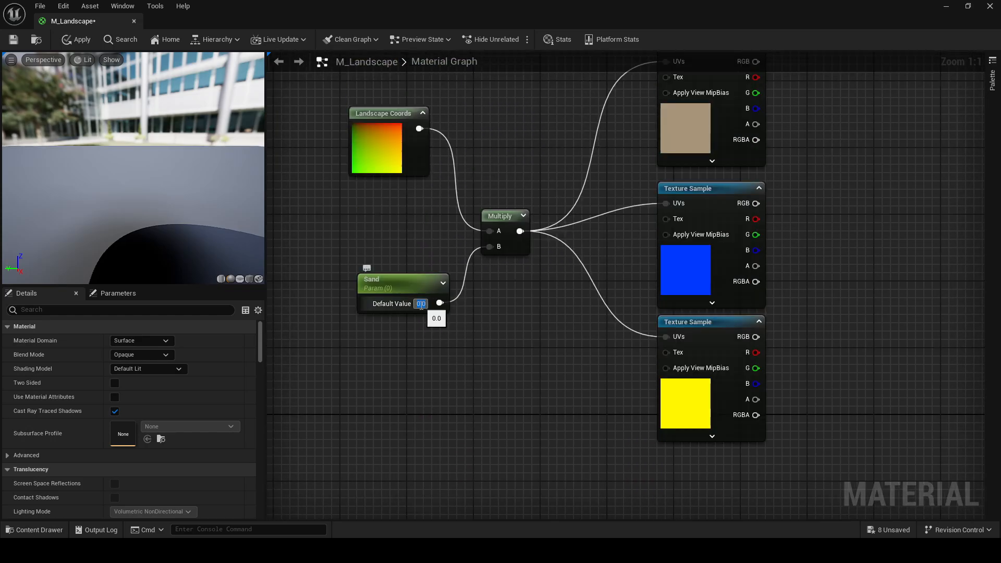
text(1)
key(Return)
Add a MakeMaterialAttributes node beside the Sand group's texture samples.
scroll(468, 283, down, 4)
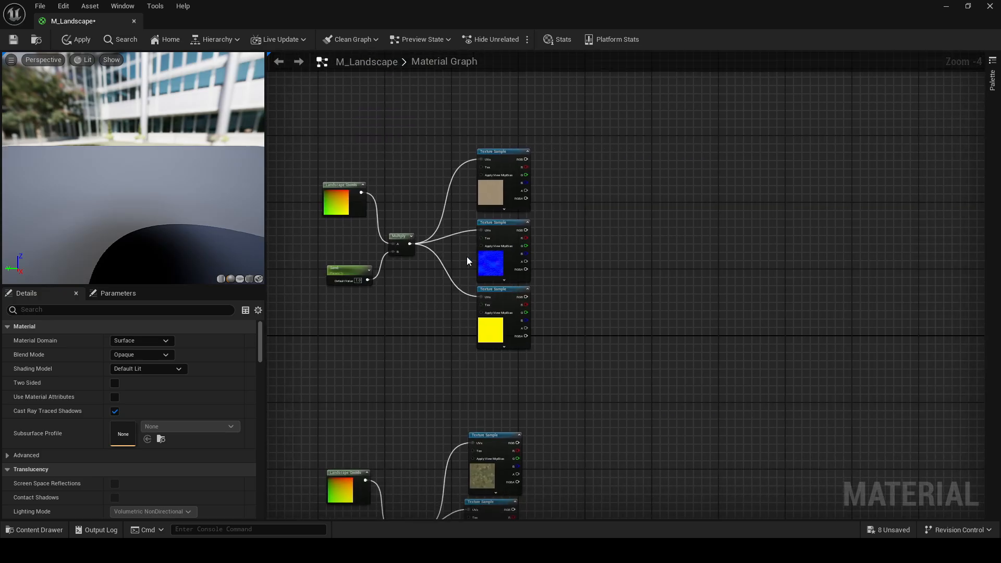
scroll(563, 139, down, 5)
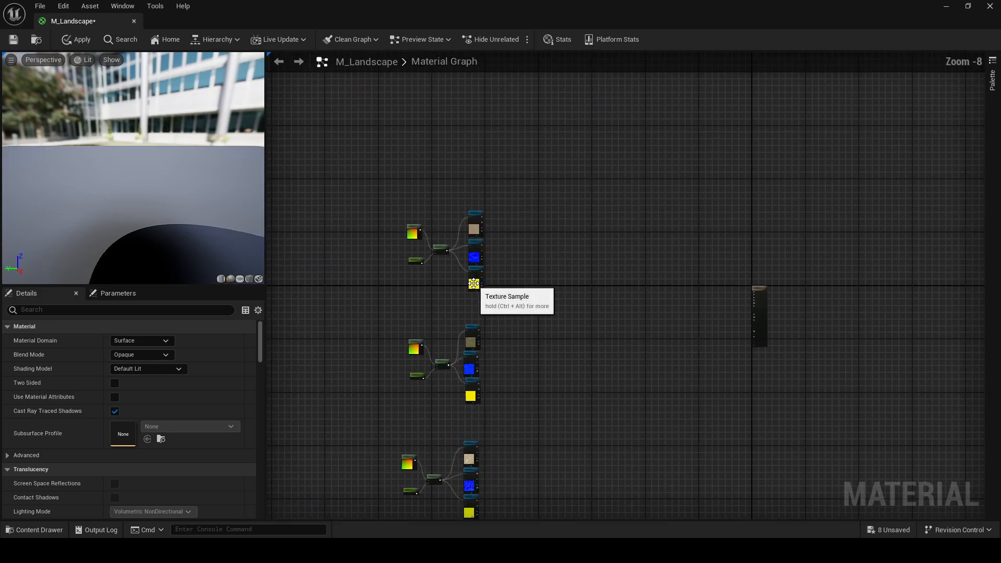
scroll(571, 224, up, 5)
right_drag(571, 224, 530, 299)
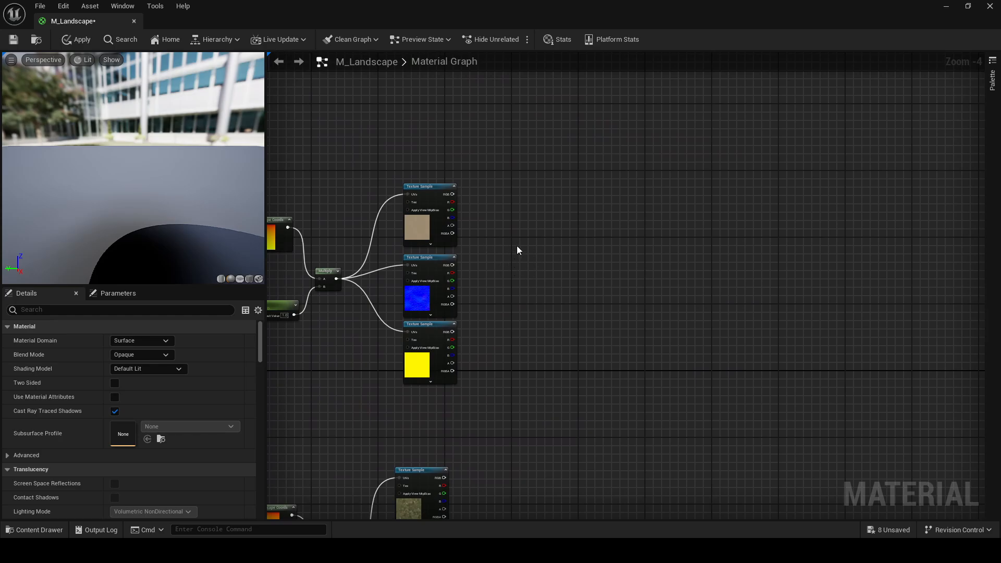
right_drag(517, 247, 555, 270)
right_click(554, 271)
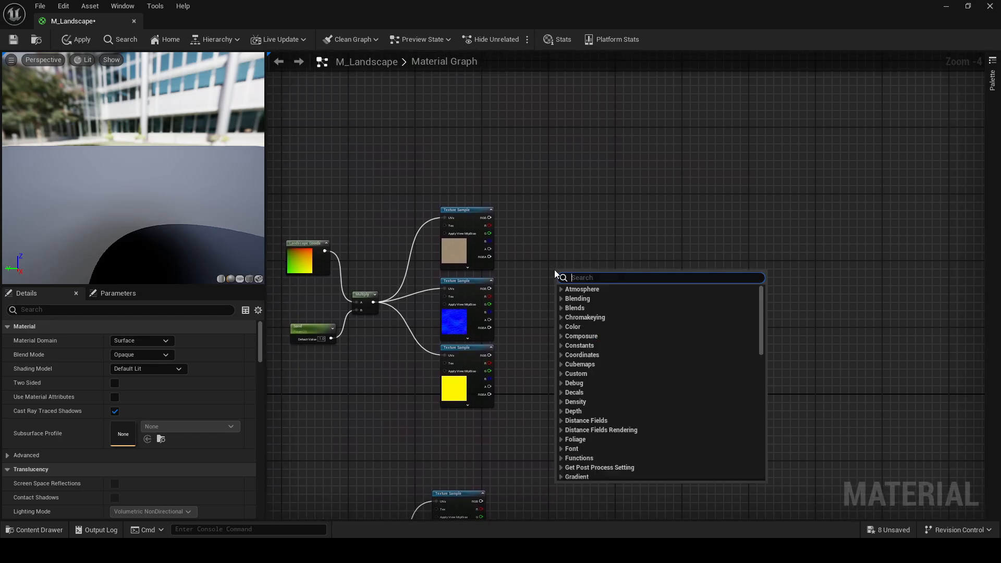
text(make)
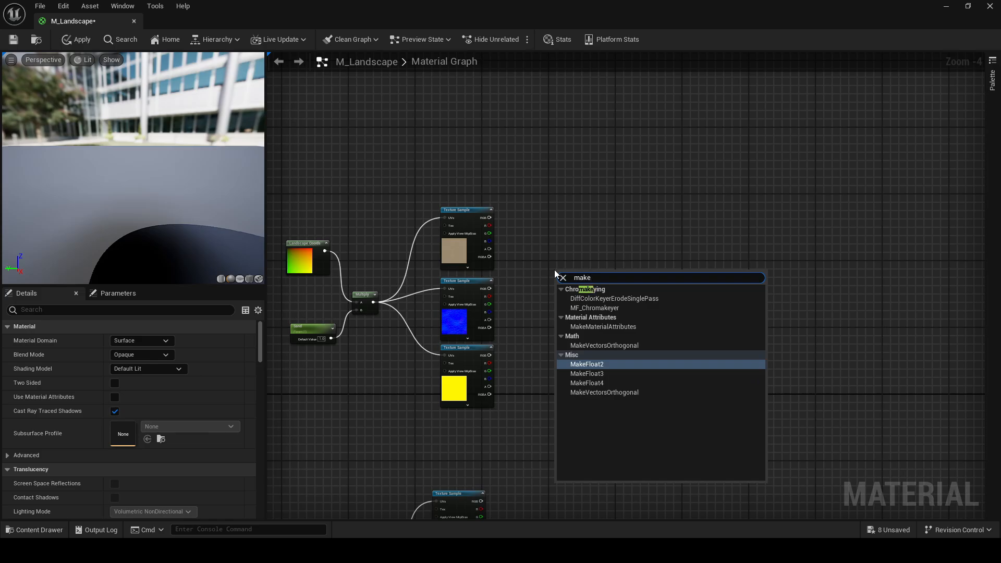
click(605, 326)
scroll(475, 235, up, 3)
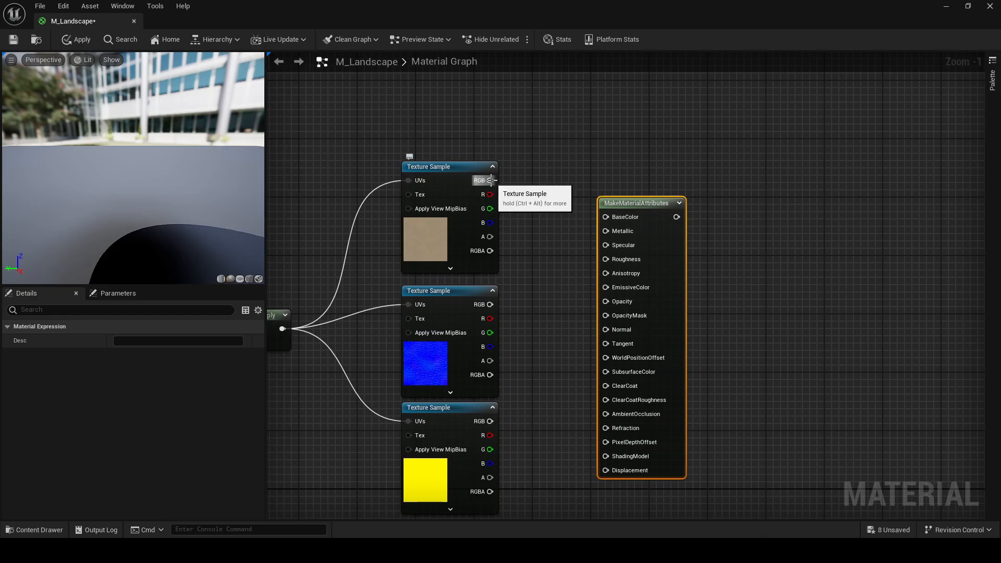
Connect the RGB outputs of the Sand color and normal samples to BaseColor and Normal on MakeMaterialAttributes.
drag(490, 181, 605, 217)
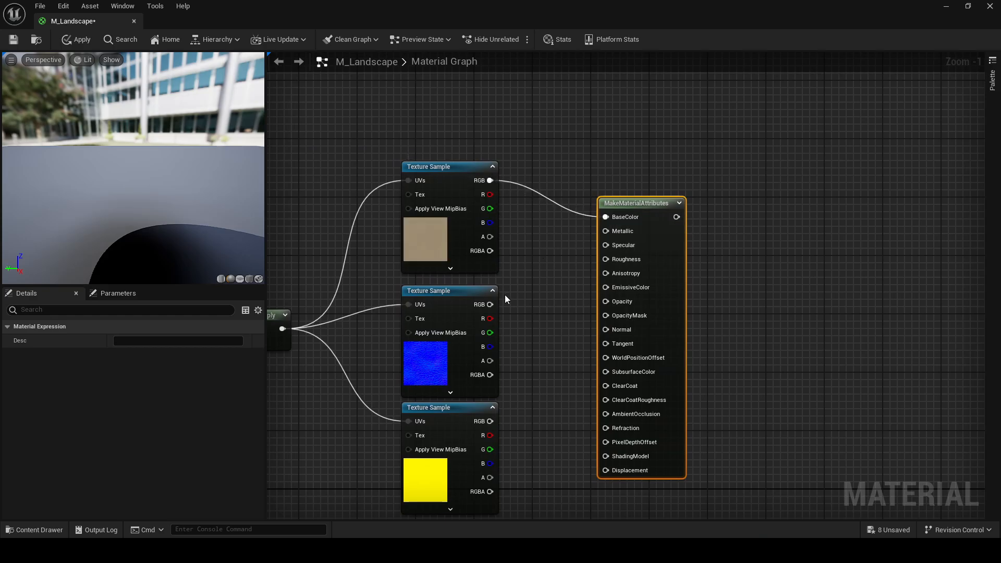
click(431, 239)
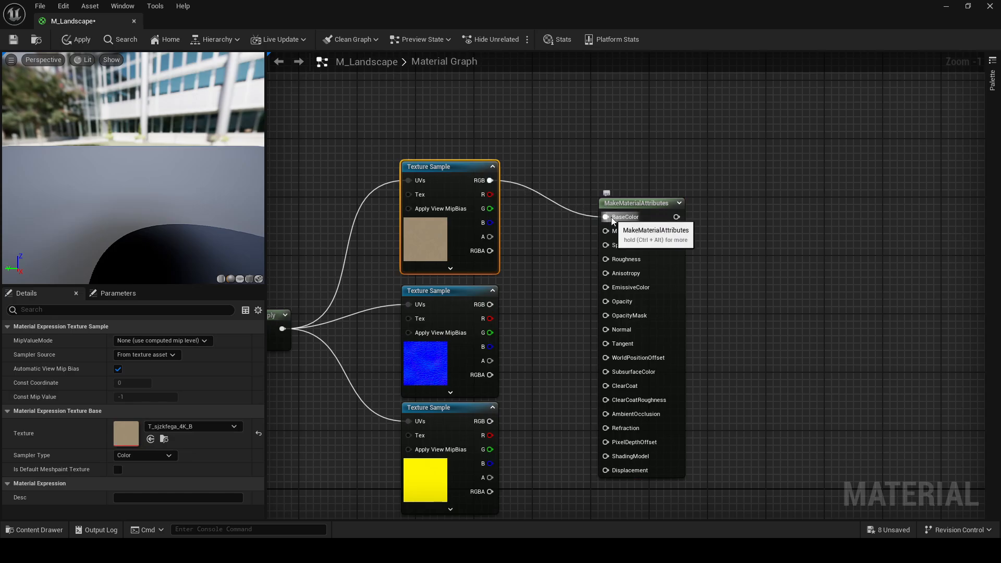
click(420, 364)
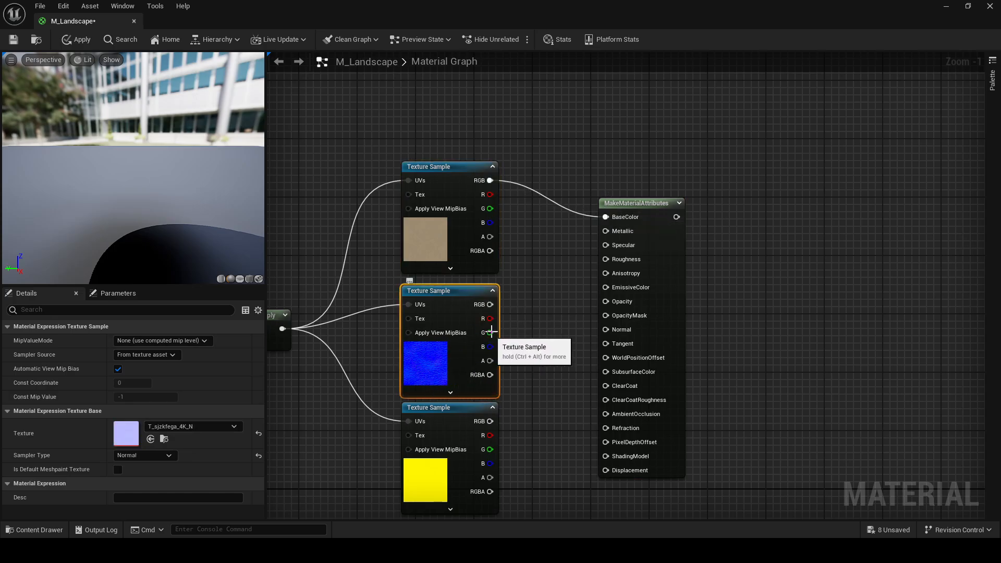
drag(491, 304, 606, 329)
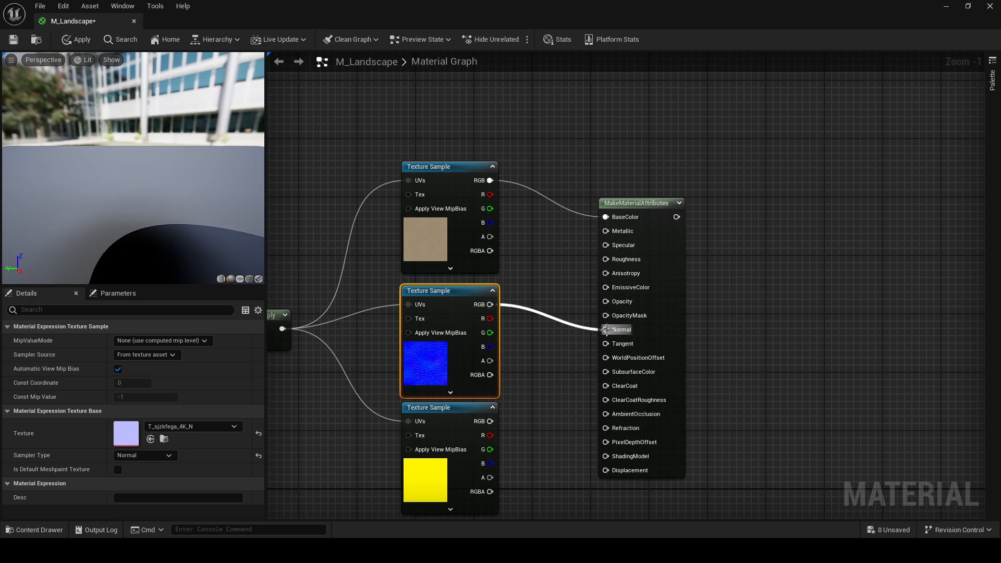
Connect the Sand ORM sample's R output to AmbientOcclusion and its G output to Roughness on MakeMaterialAttributes.
right_drag(436, 490, 410, 369)
click(411, 369)
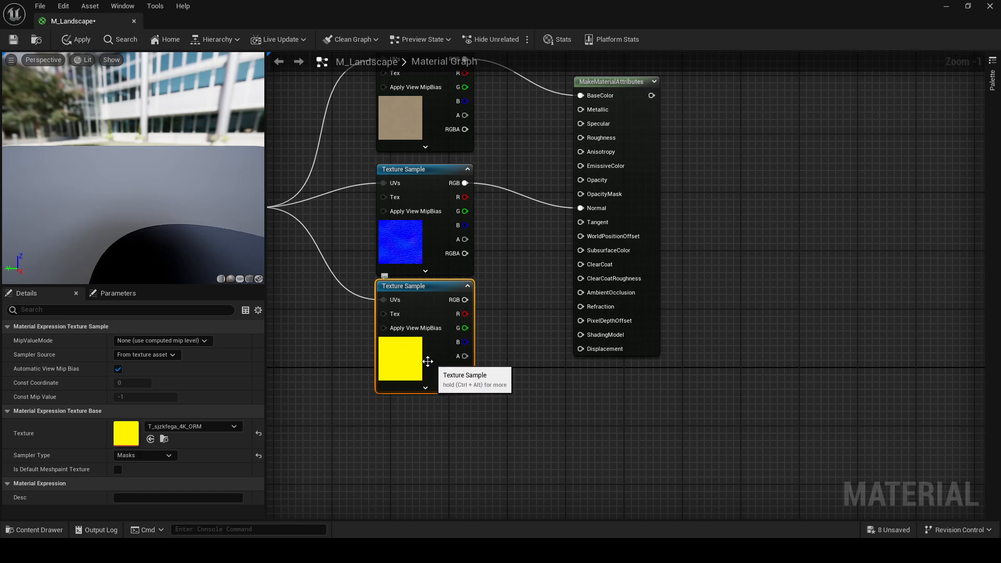
drag(424, 362, 431, 369)
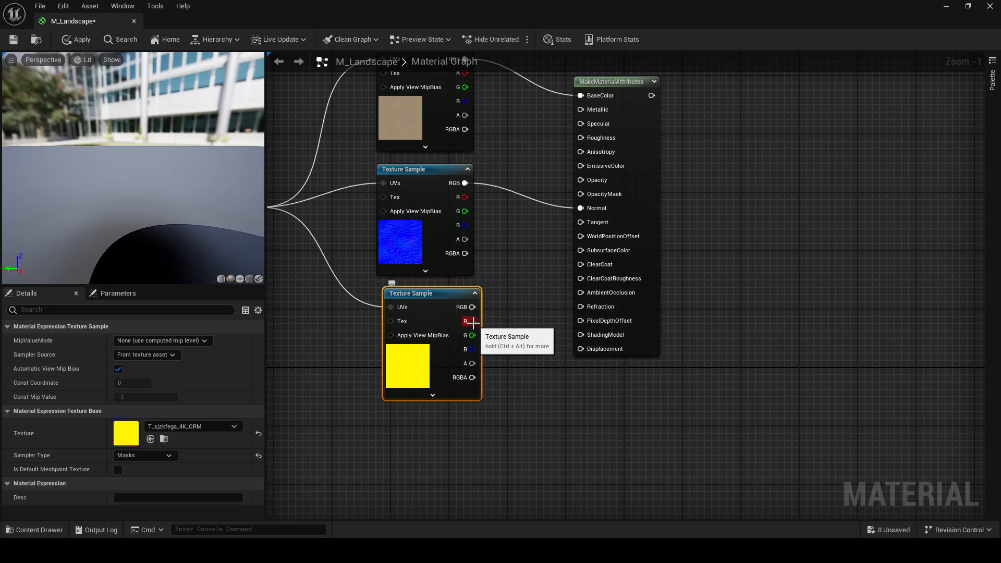
drag(472, 321, 580, 292)
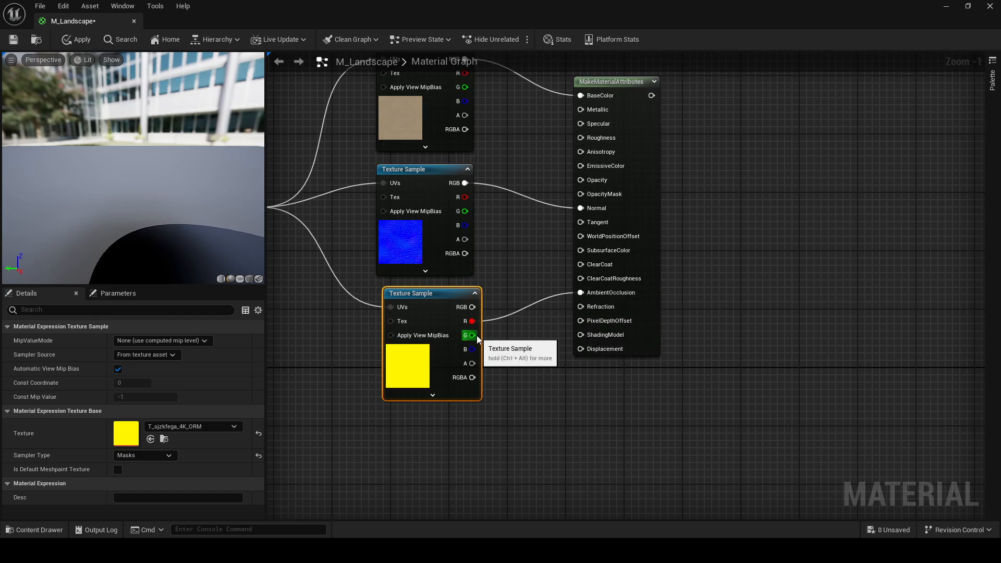
right_drag(472, 335, 459, 403)
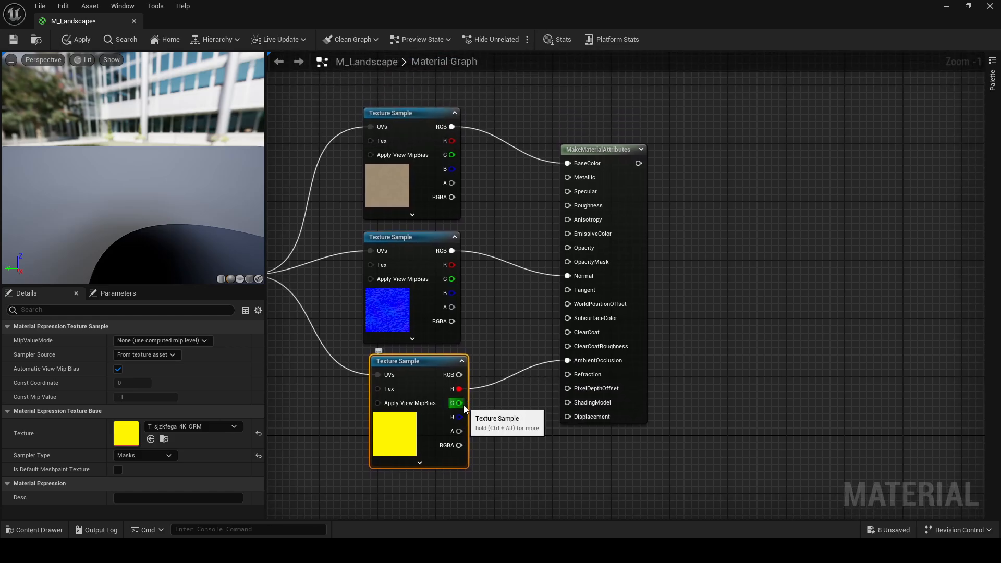
drag(459, 403, 568, 204)
right_drag(515, 324, 563, 238)
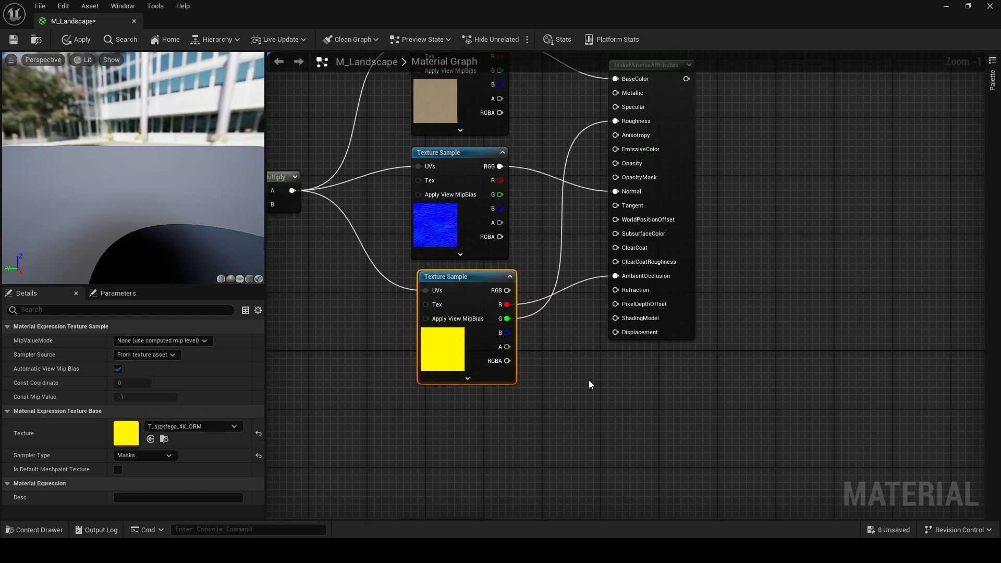
Copy the MakeMaterialAttributes node and place one copy beside the Grass texture samples and another beside the Wet texture samples.
scroll(589, 380, down, 4)
right_drag(589, 380, 533, 225)
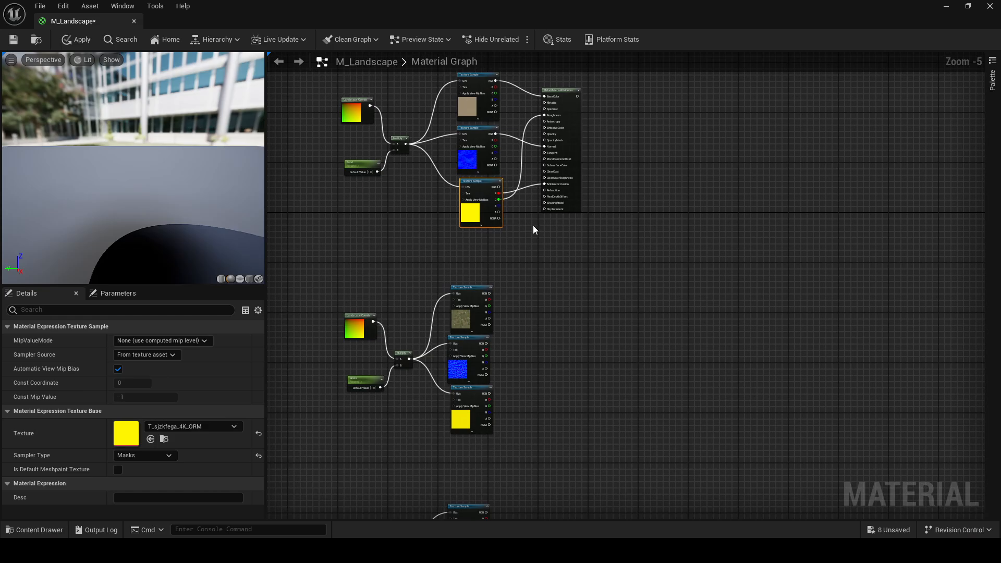
click(574, 200)
right_drag(586, 275, 584, 151)
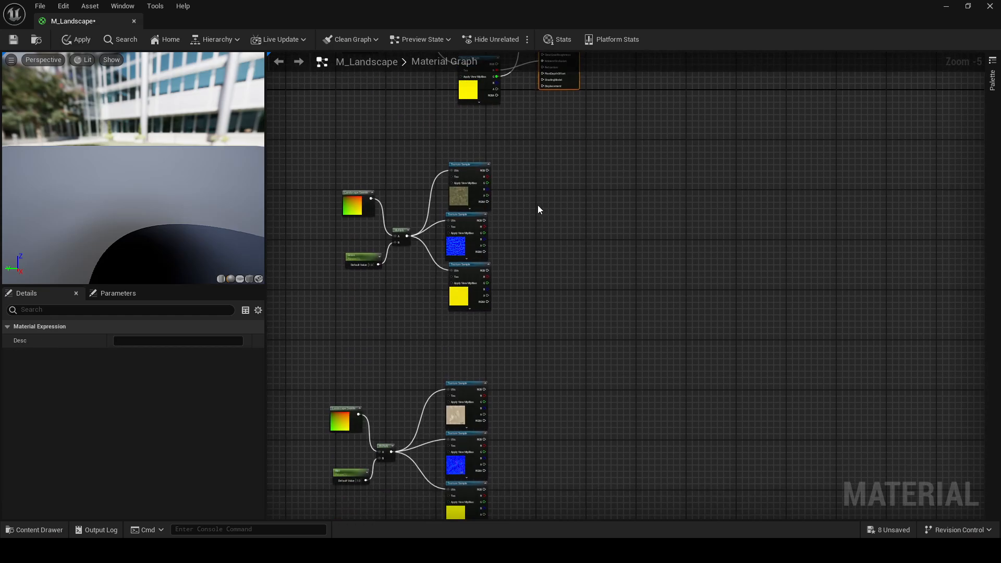
click(537, 205)
key(ctrl+v)
right_drag(554, 287, 536, 160)
click(534, 290)
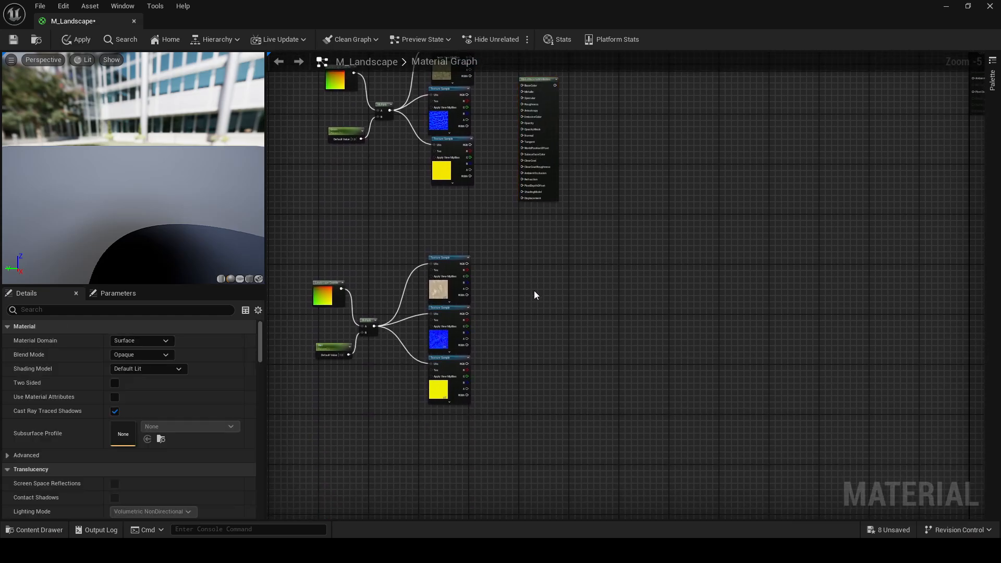
key(ctrl+v)
drag(549, 291, 553, 276)
scroll(552, 274, up, 3)
right_drag(579, 246, 664, 447)
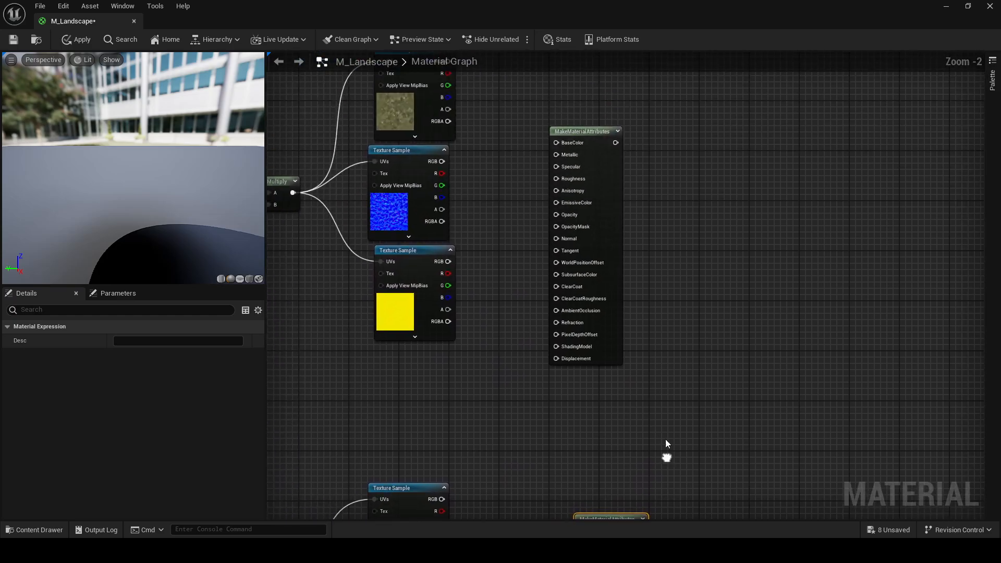
drag(597, 363, 603, 306)
right_drag(662, 354, 665, 442)
Connect the RGB outputs of the Grass color and normal samples to BaseColor and Normal on their MakeMaterialAttributes node.
scroll(455, 174, up, 2)
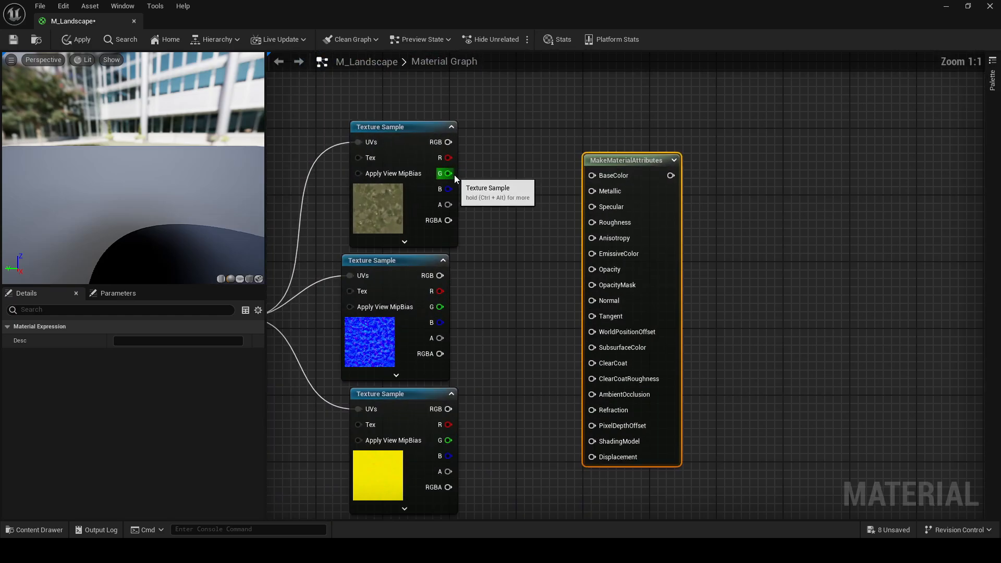
right_drag(454, 174, 468, 162)
drag(463, 129, 607, 163)
click(506, 118)
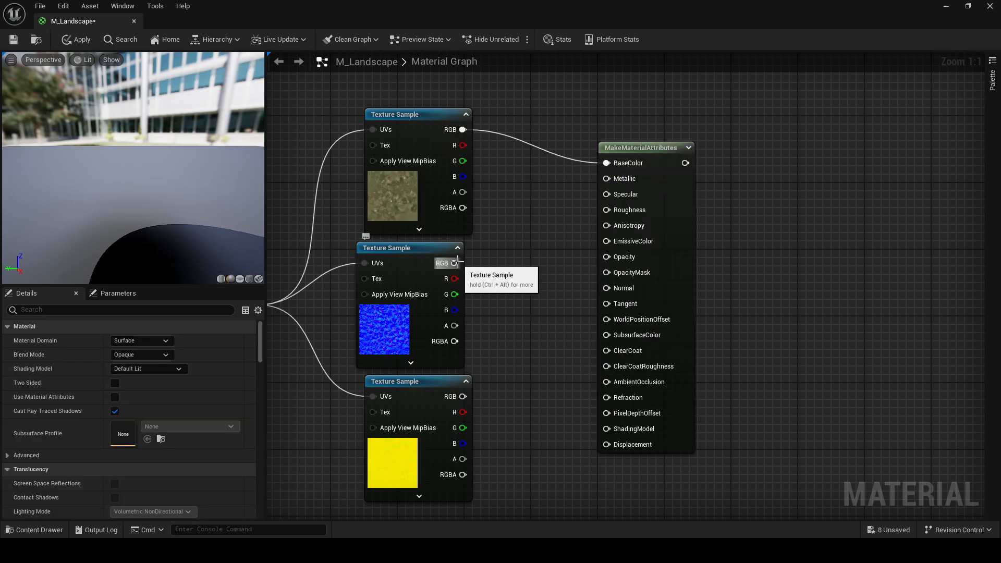
drag(458, 262, 606, 289)
Align the Grass normal and ORM texture samples in a column beneath the color sample.
click(432, 471)
right_drag(488, 450, 506, 385)
drag(431, 407, 425, 413)
drag(423, 268, 431, 269)
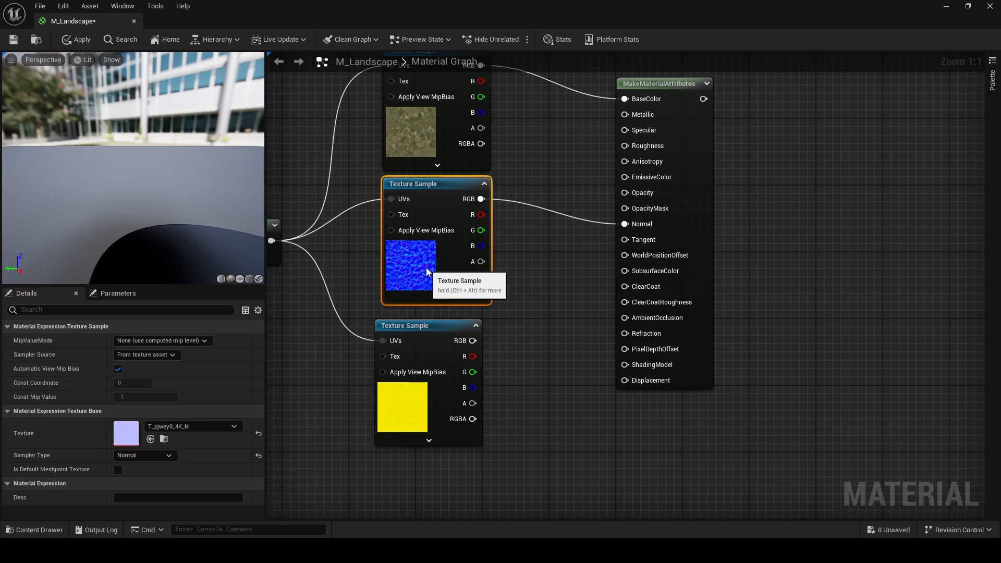
drag(408, 427, 417, 422)
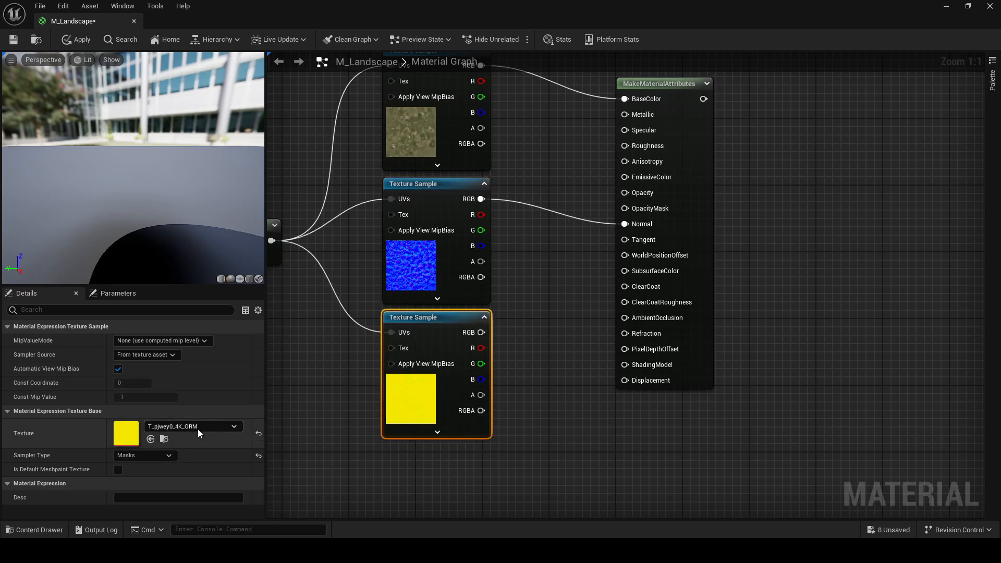
Connect the Grass ORM sample's R output to AmbientOcclusion and its G output to Roughness on the Grass MakeMaterialAttributes node.
right_drag(536, 314, 505, 361)
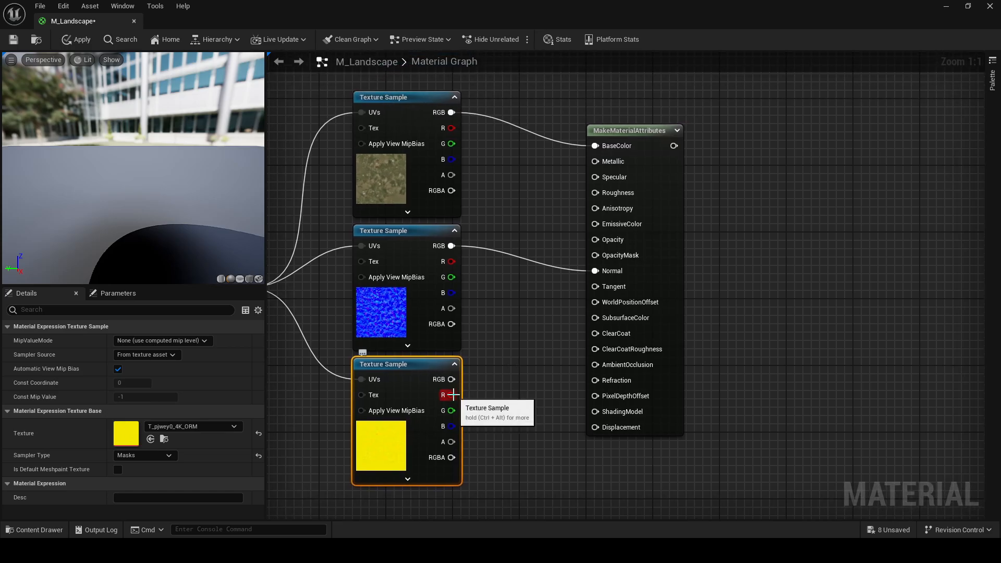
drag(452, 395, 594, 364)
drag(452, 410, 595, 192)
right_drag(542, 459, 493, 257)
scroll(495, 315, down, 3)
right_drag(495, 320, 663, 145)
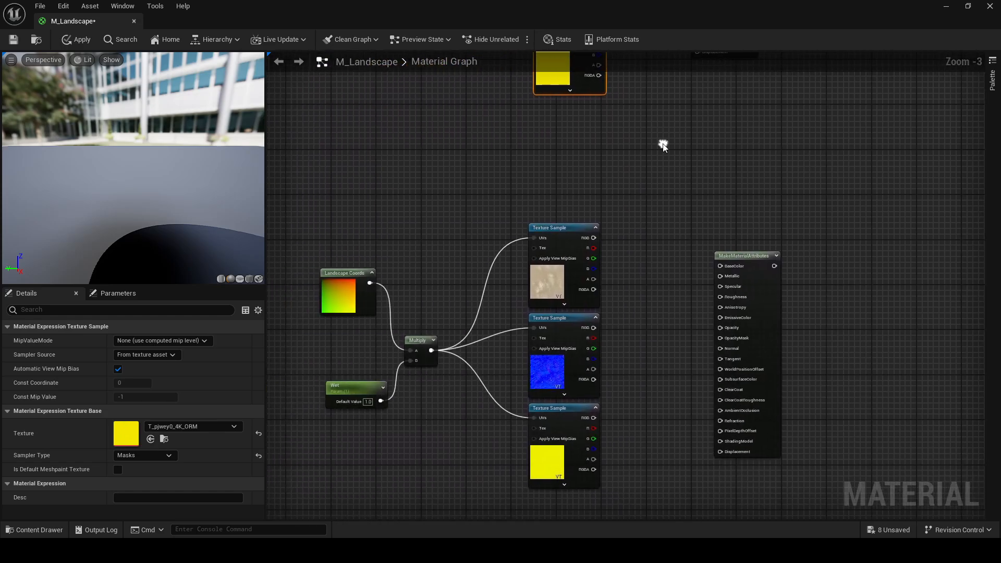
Connect the Wet color and normal samples' RGB outputs to BaseColor and Normal, and the ORM sample's R output to AmbientOcclusion, on their MakeMaterialAttributes node.
scroll(383, 403, up, 4)
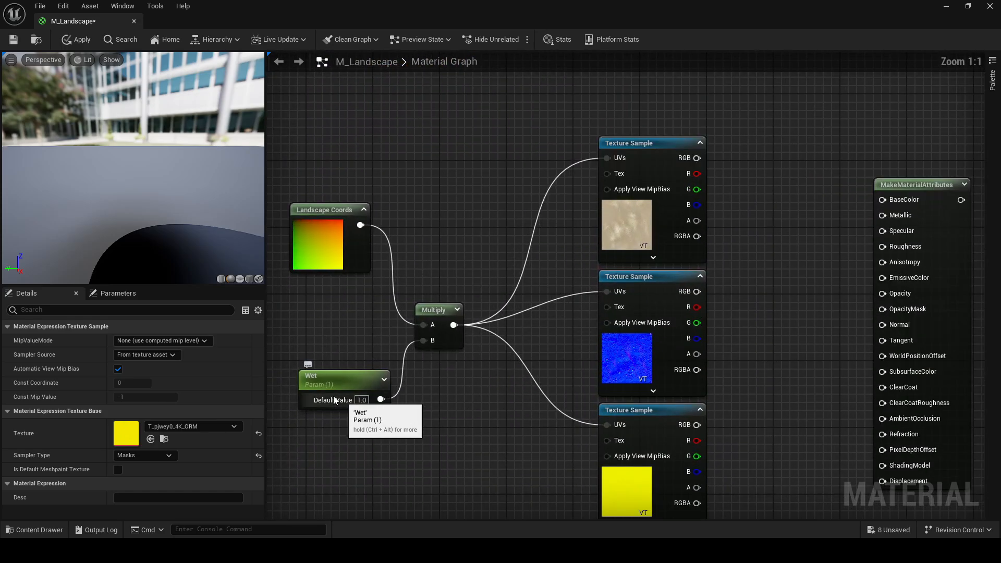
right_drag(501, 393, 308, 390)
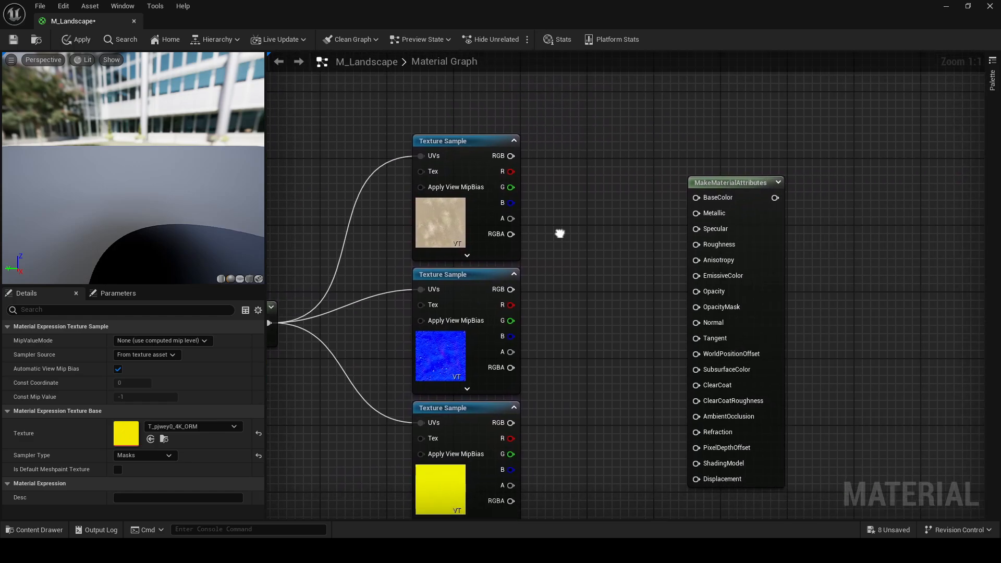
drag(699, 168, 629, 157)
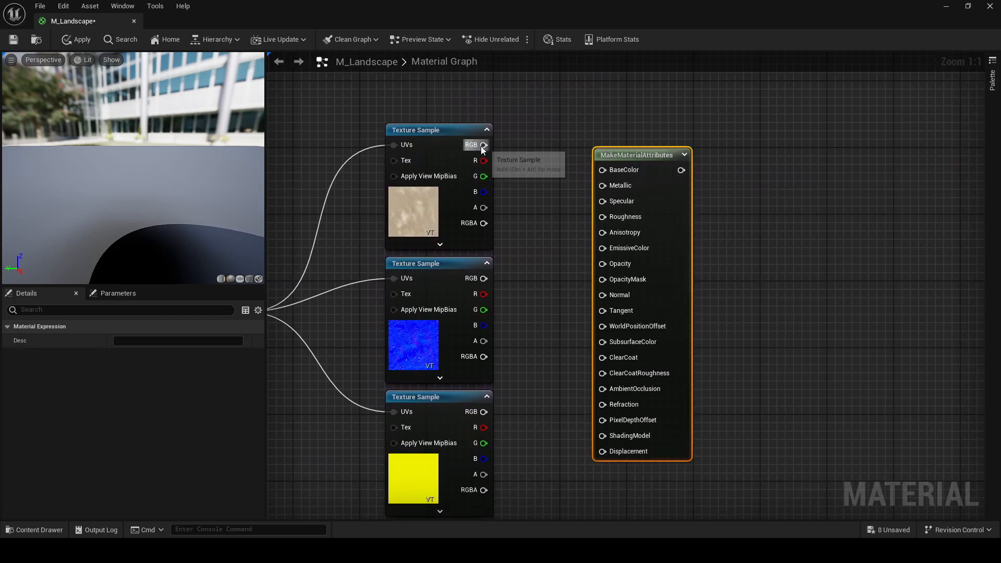
drag(484, 145, 602, 170)
drag(479, 279, 603, 295)
right_drag(519, 395, 565, 351)
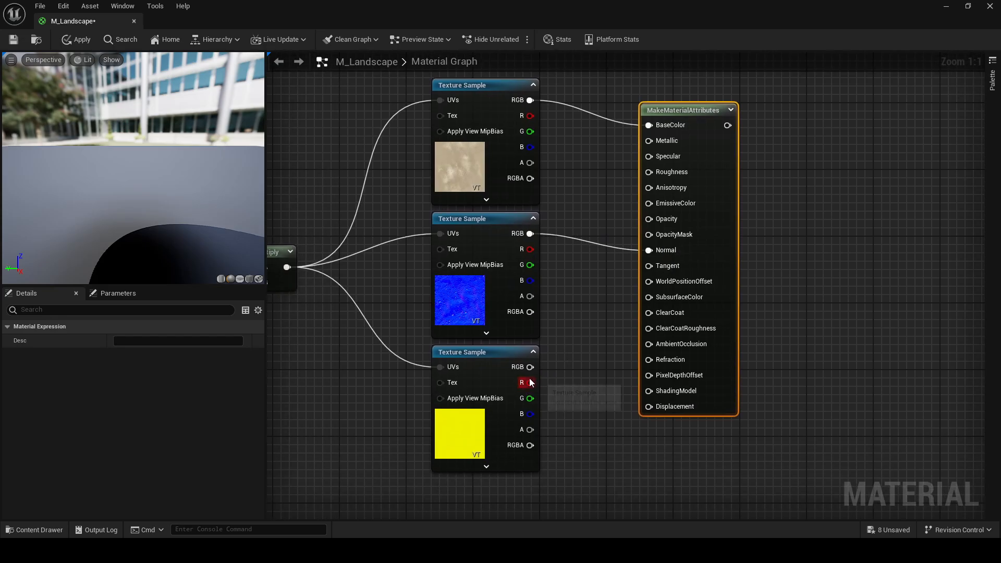
drag(529, 382, 648, 344)
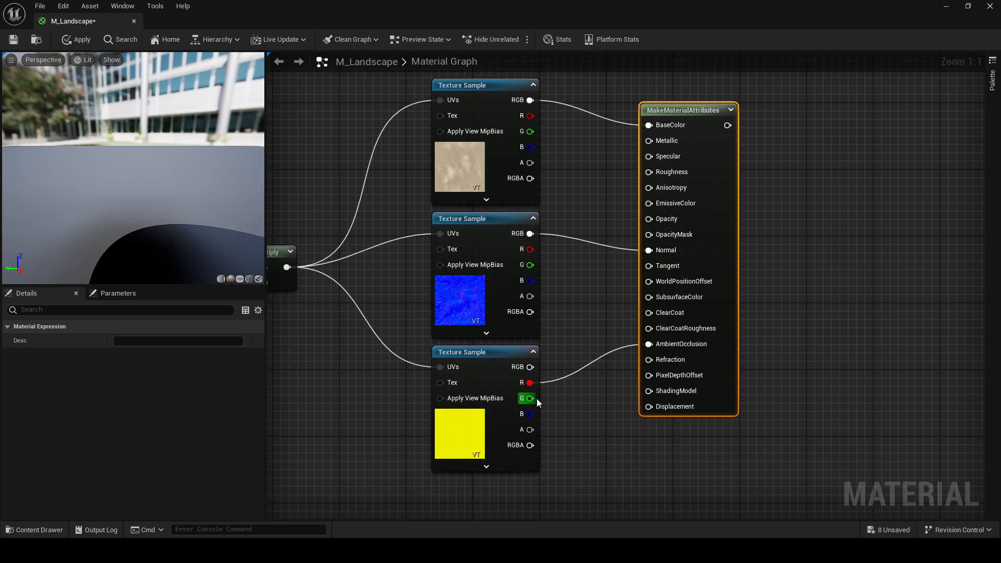
drag(537, 400, 592, 422)
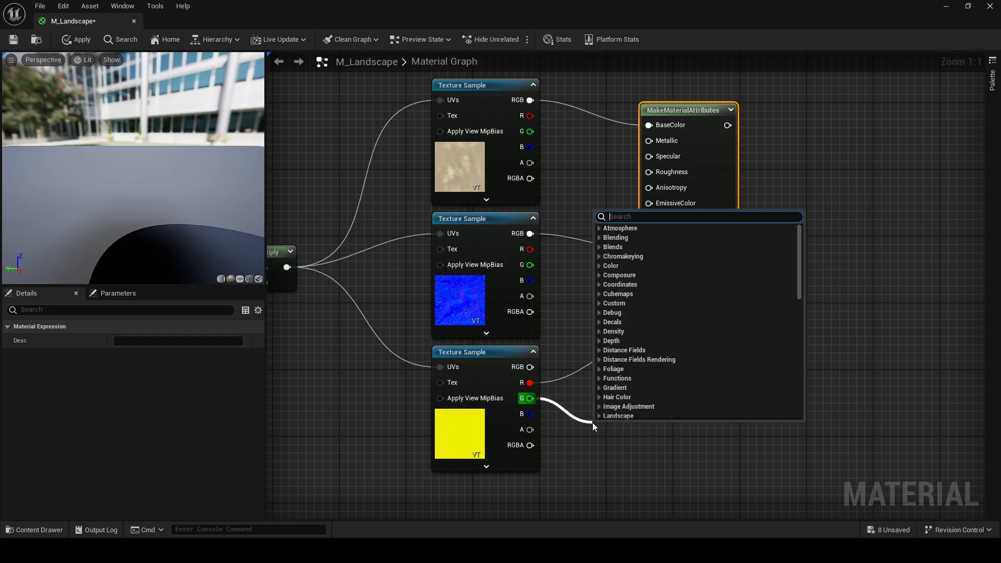
click(574, 453)
drag(529, 400, 590, 454)
Move the Wet MakeMaterialAttributes node slightly farther away from its texture samples.
drag(672, 110, 714, 118)
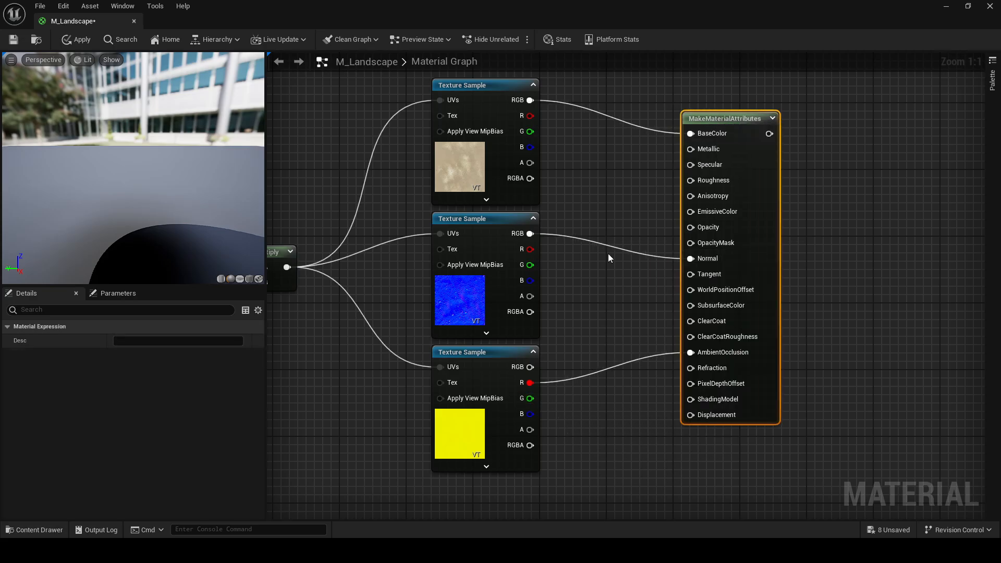
right_drag(608, 253, 587, 296)
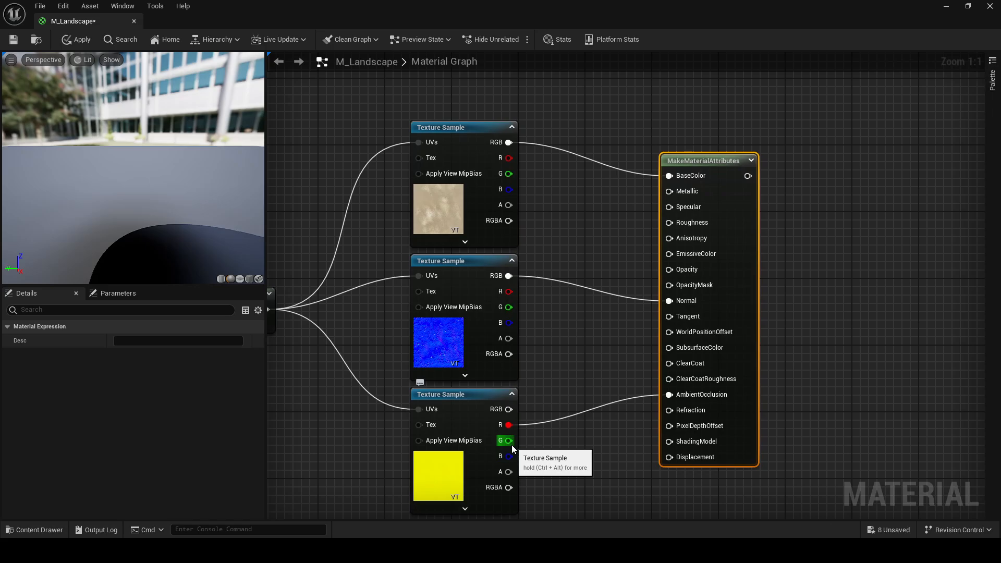
drag(510, 442, 608, 336)
click(580, 228)
drag(508, 441, 597, 458)
click(580, 460)
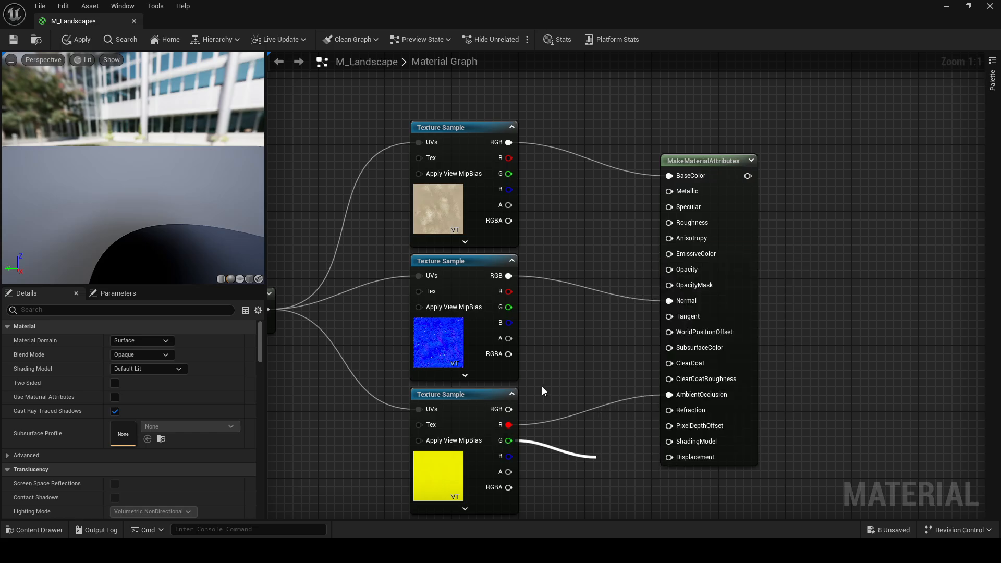
Connect the Wet ORM sample's G output to Roughness on the Wet MakeMaterialAttributes node.
drag(508, 441, 669, 223)
Add a LandscapeLayerBlend node in the empty space between the Grass MakeMaterialAttributes node and the material output.
right_drag(809, 173, 676, 303)
scroll(676, 303, down, 11)
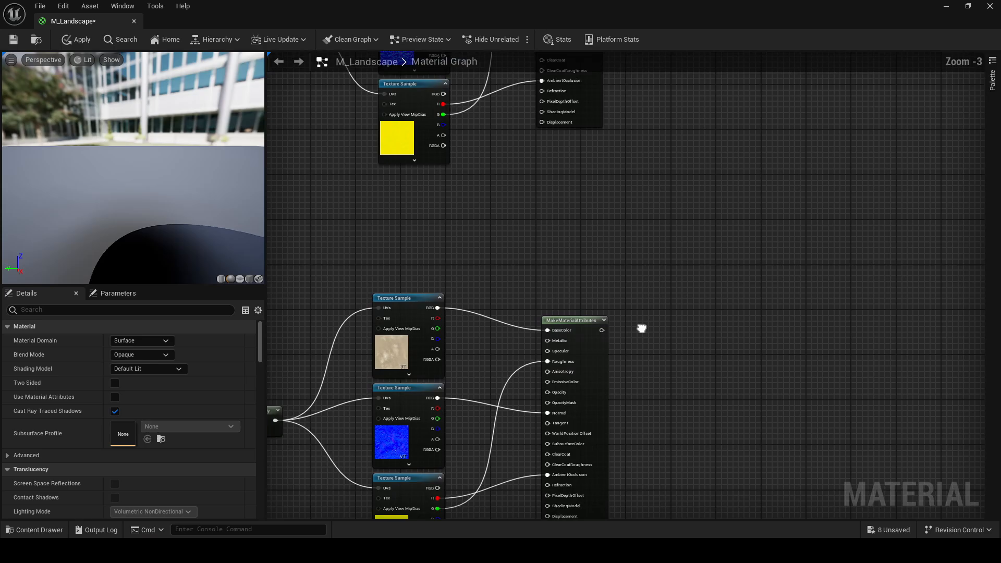
scroll(585, 382, up, 3)
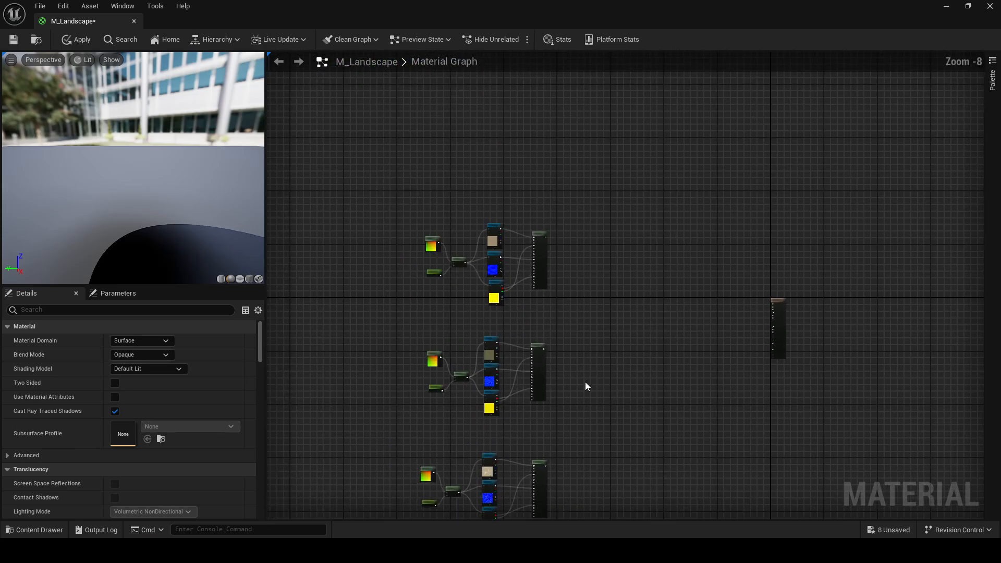
right_drag(585, 382, 591, 357)
scroll(598, 329, up, 6)
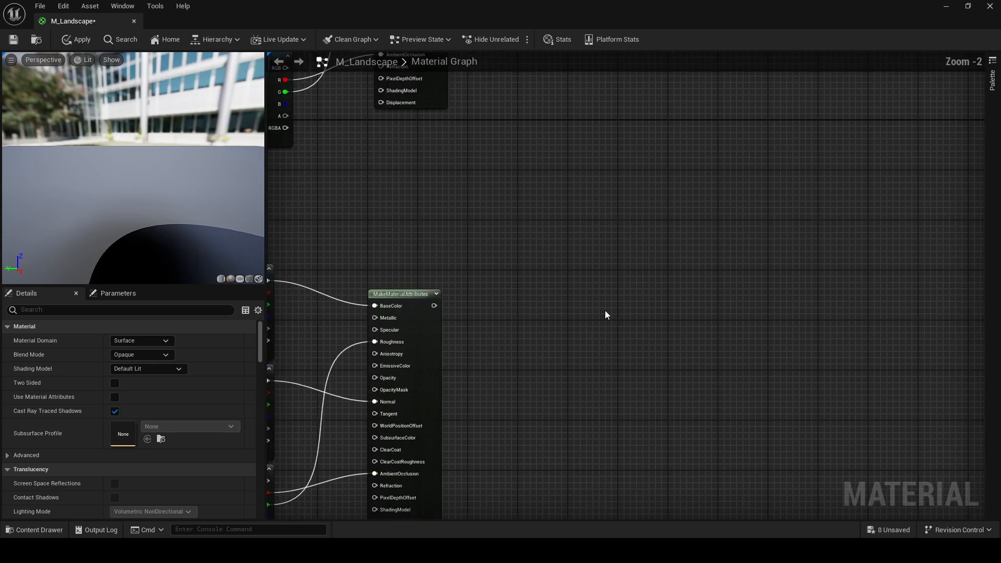
right_drag(605, 310, 570, 357)
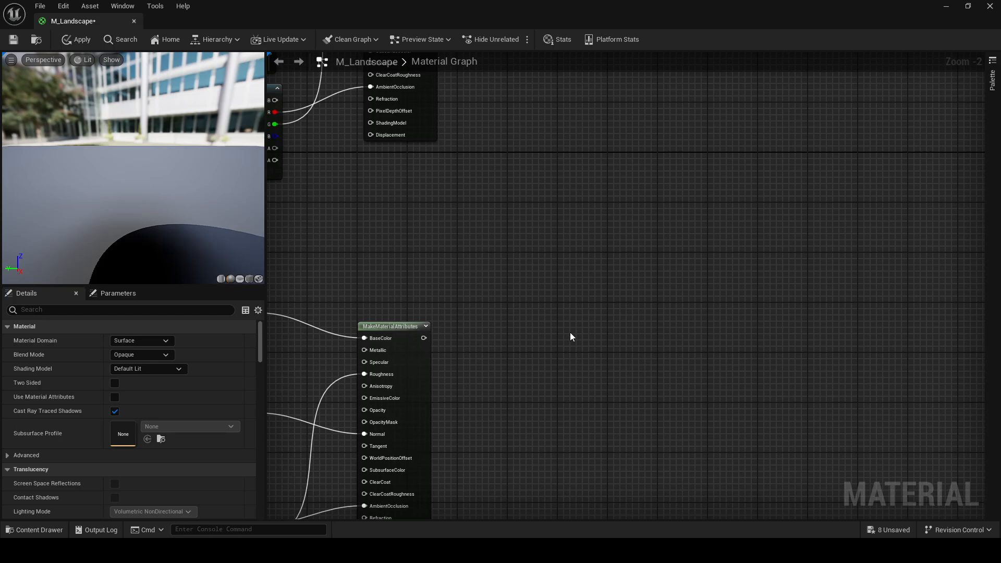
right_click(571, 335)
text(lands)
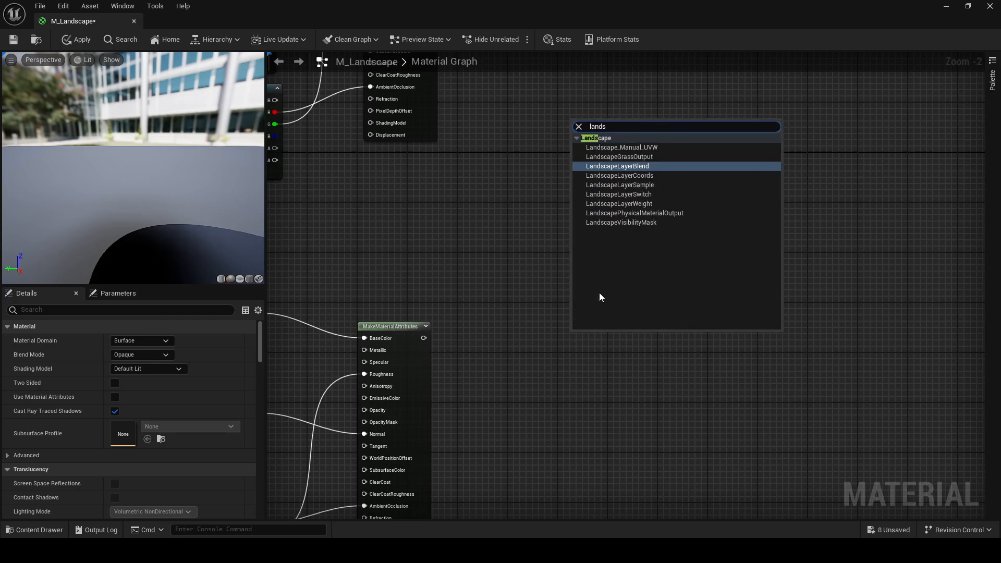
click(623, 166)
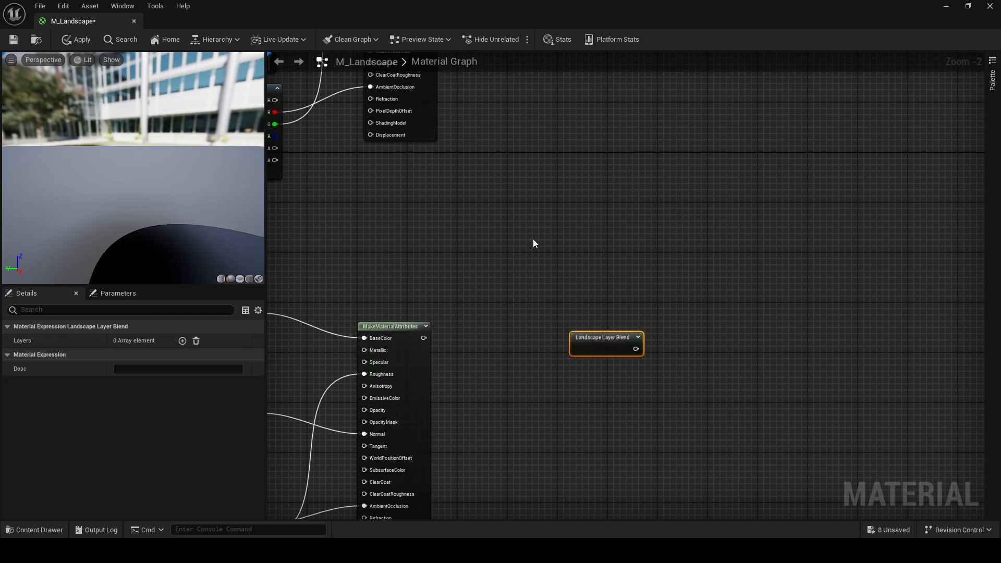
drag(604, 343, 629, 320)
scroll(589, 332, up, 2)
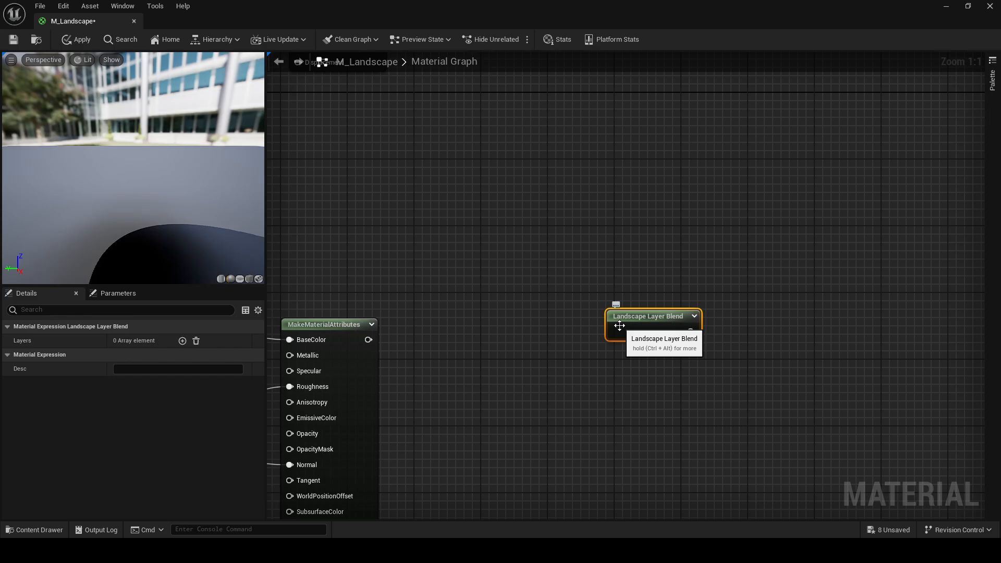
drag(619, 326, 636, 309)
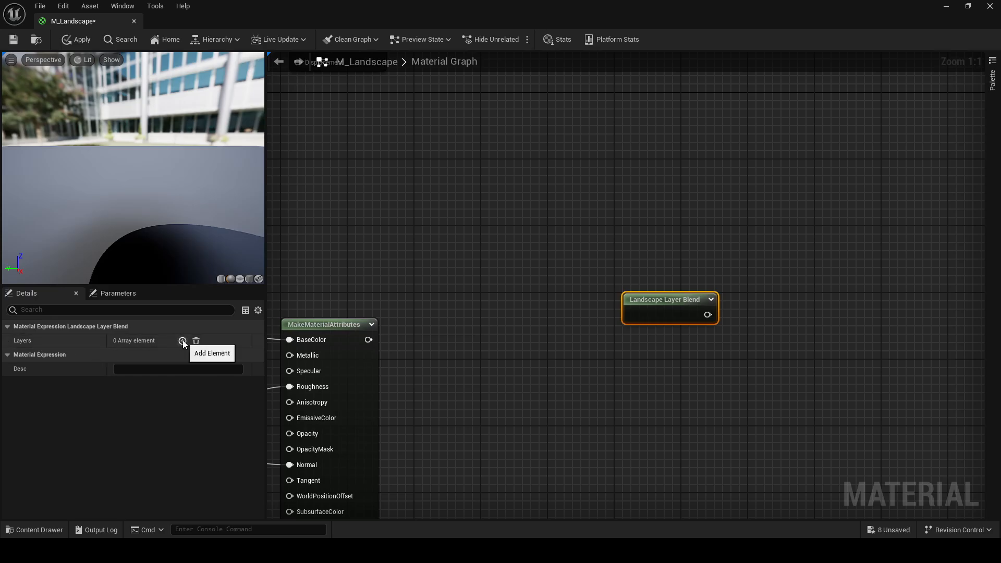
Add three layer elements to the Landscape Layer Blend node, one for each texture set.
scroll(403, 371, down, 10)
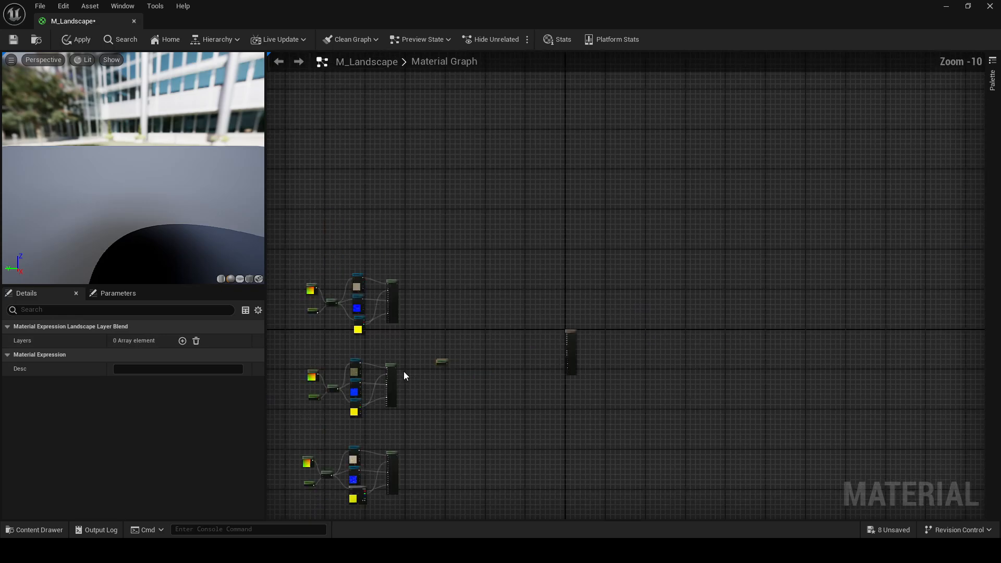
scroll(403, 371, up, 3)
right_drag(422, 305, 542, 208)
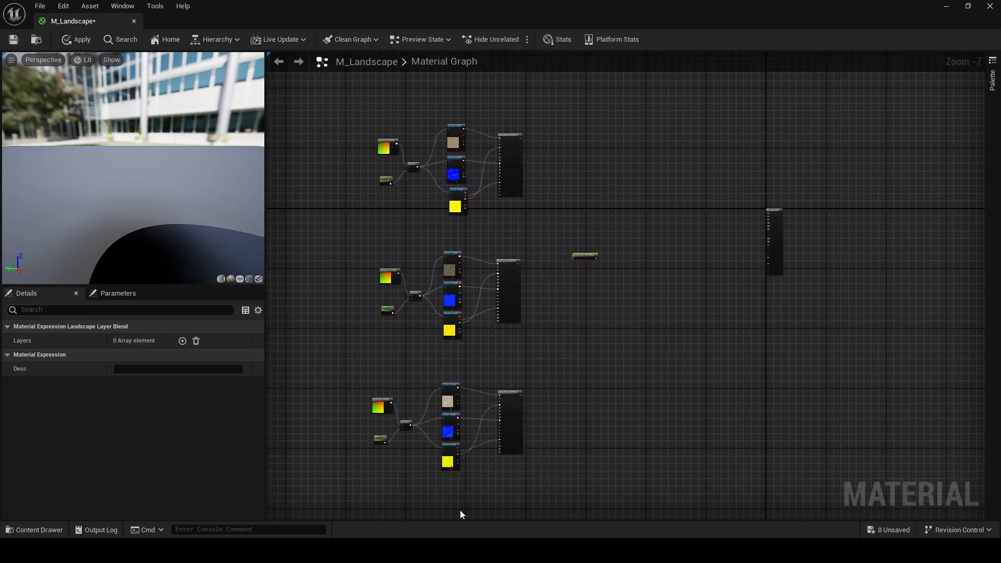
key(Home)
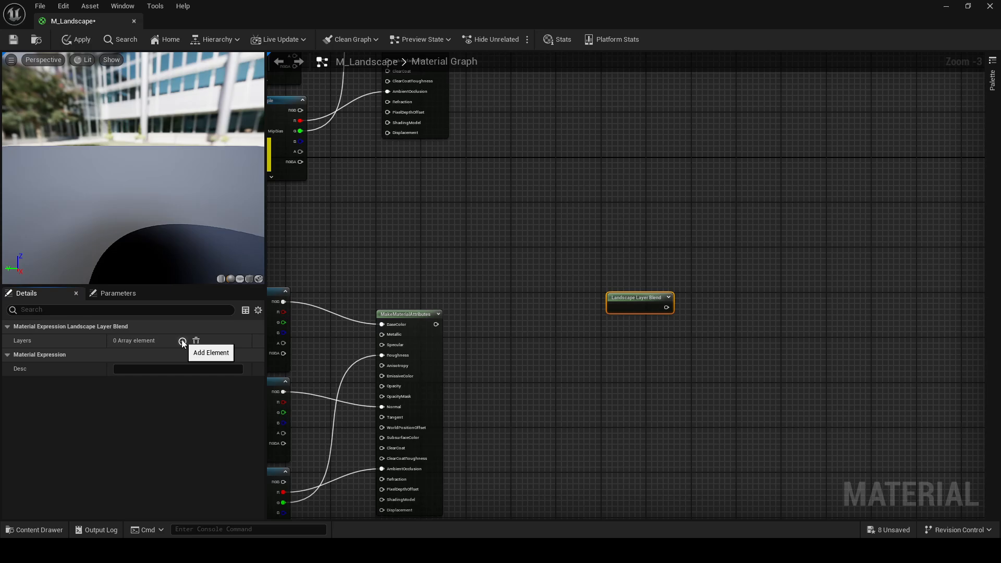
click(182, 341)
click(182, 341)
click(182, 342)
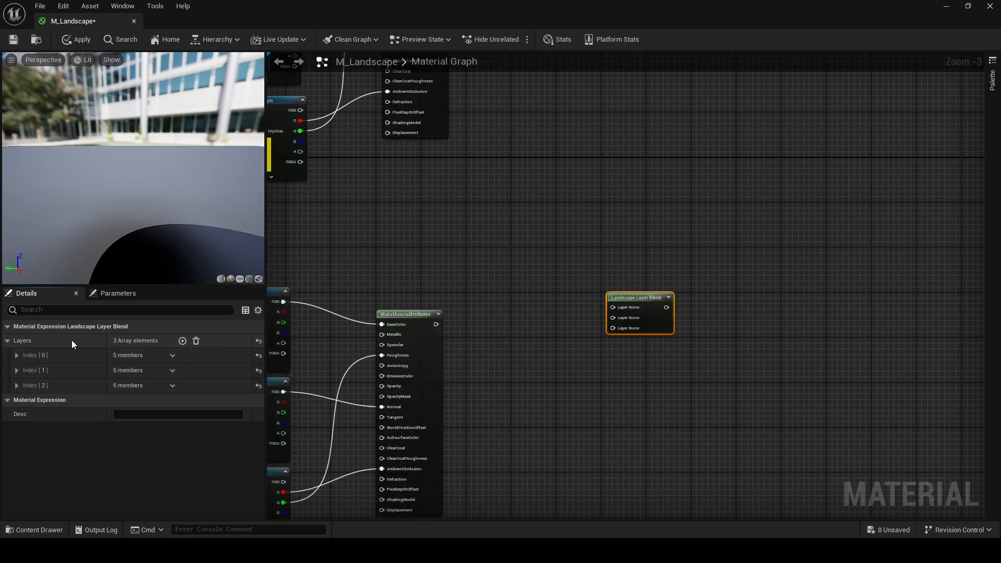
Expand the settings of all three layers of the Landscape Layer Blend node.
click(16, 355)
click(17, 441)
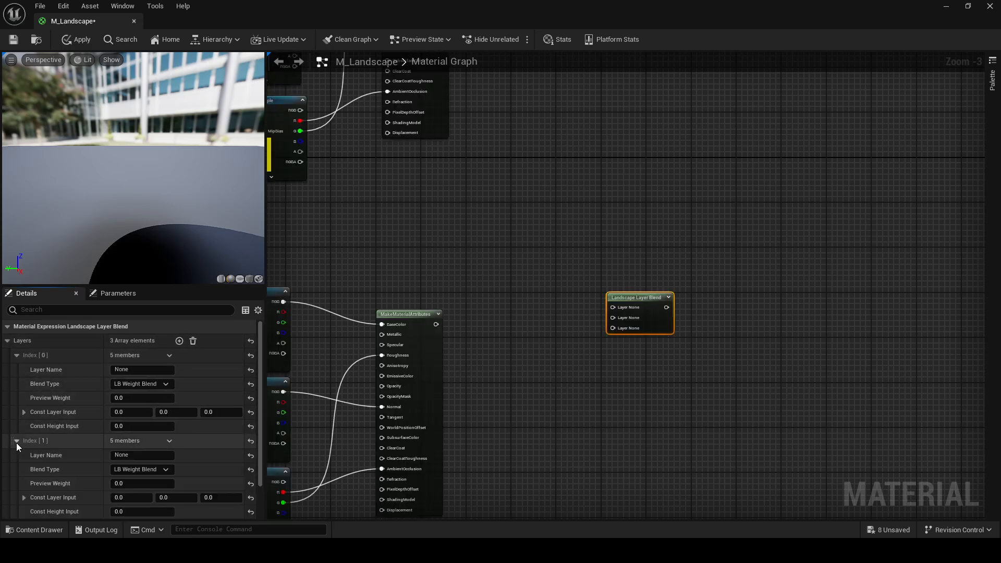
scroll(24, 497, down, 2)
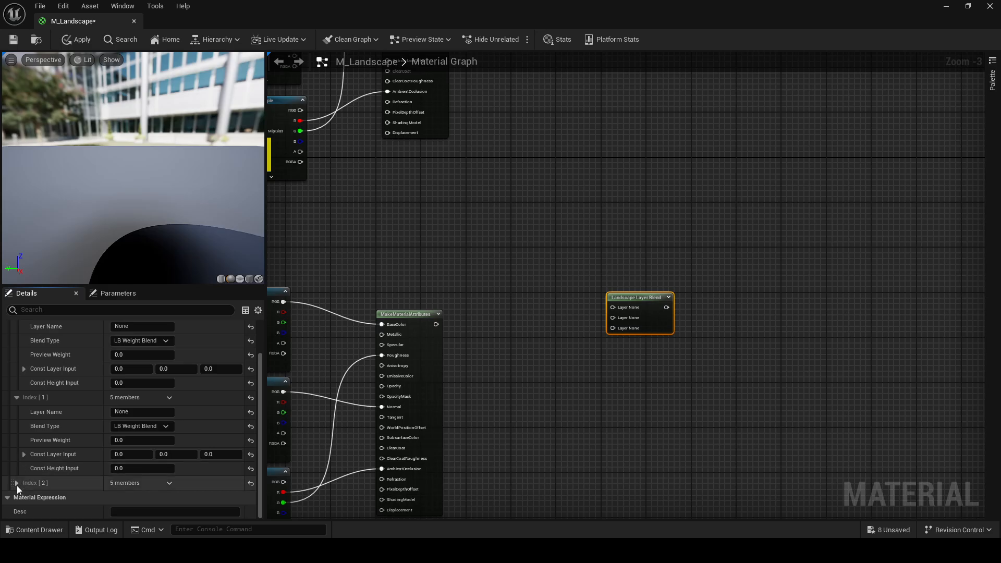
click(17, 482)
scroll(83, 434, up, 2)
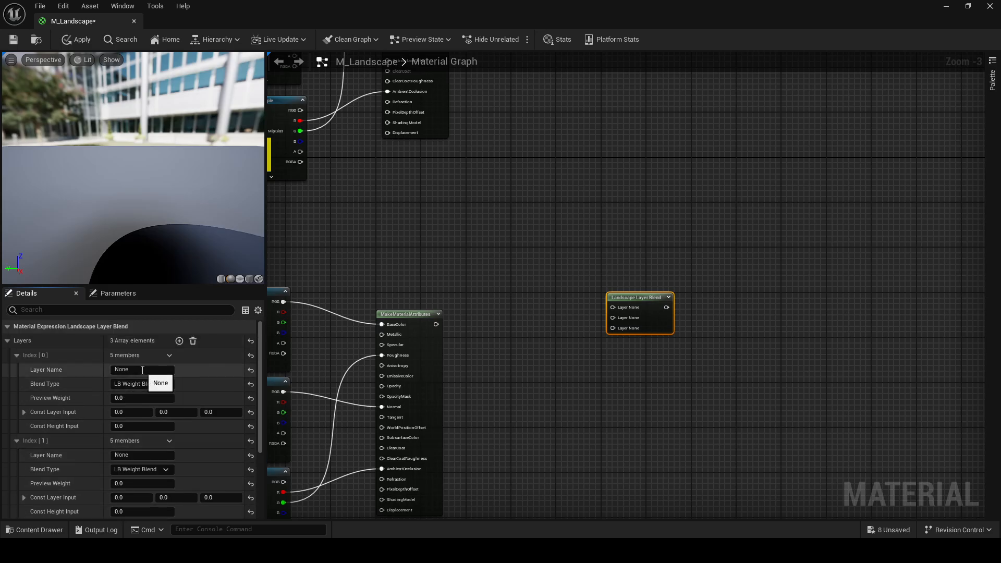
click(142, 371)
Examine the tiling parameter names of the three texture sets to decide the blend layer names.
right_drag(374, 181, 731, 364)
scroll(486, 214, up, 3)
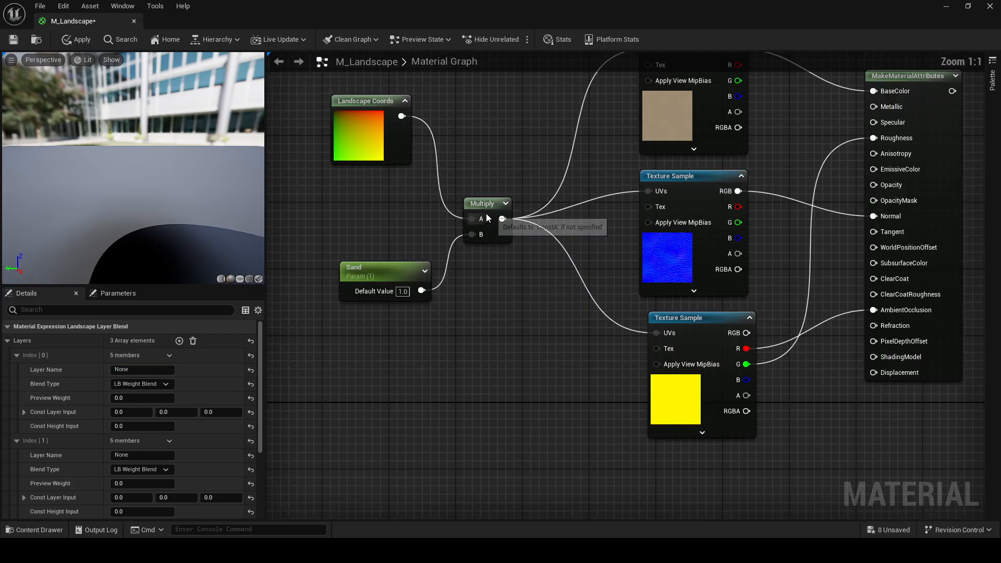
right_drag(421, 390, 483, 75)
right_drag(457, 320, 415, 52)
right_drag(428, 386, 445, 52)
right_drag(492, 151, 321, 333)
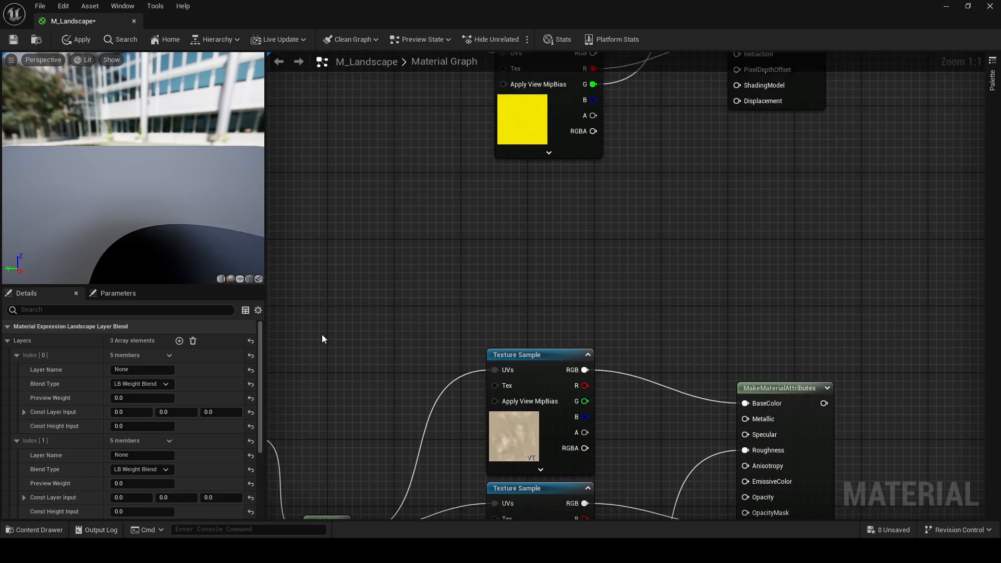
scroll(464, 274, down, 11)
right_drag(528, 235, 524, 313)
scroll(557, 275, up, 11)
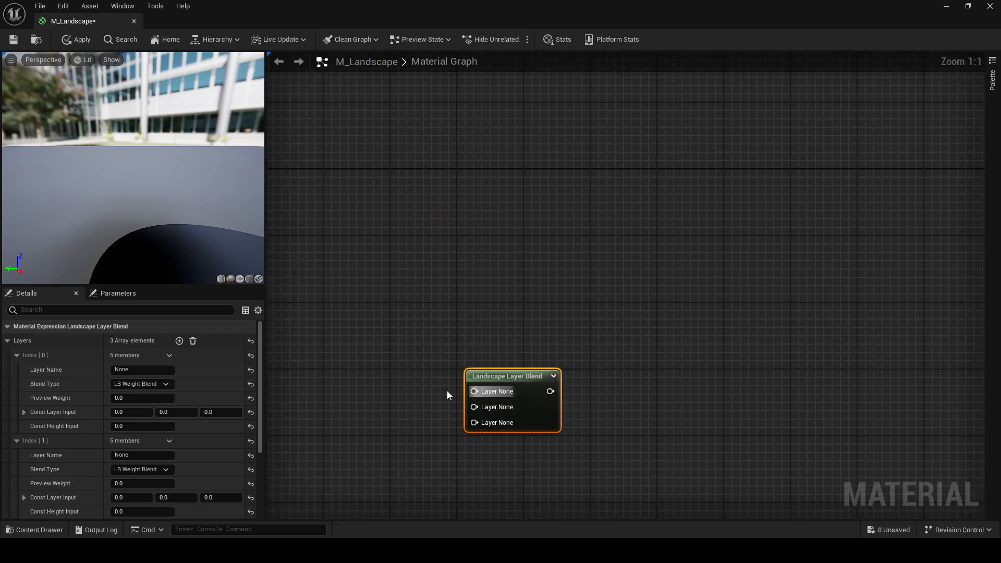
Name the three Landscape Layer Blend layers Sand, Grass and Wet, in that order.
click(143, 370)
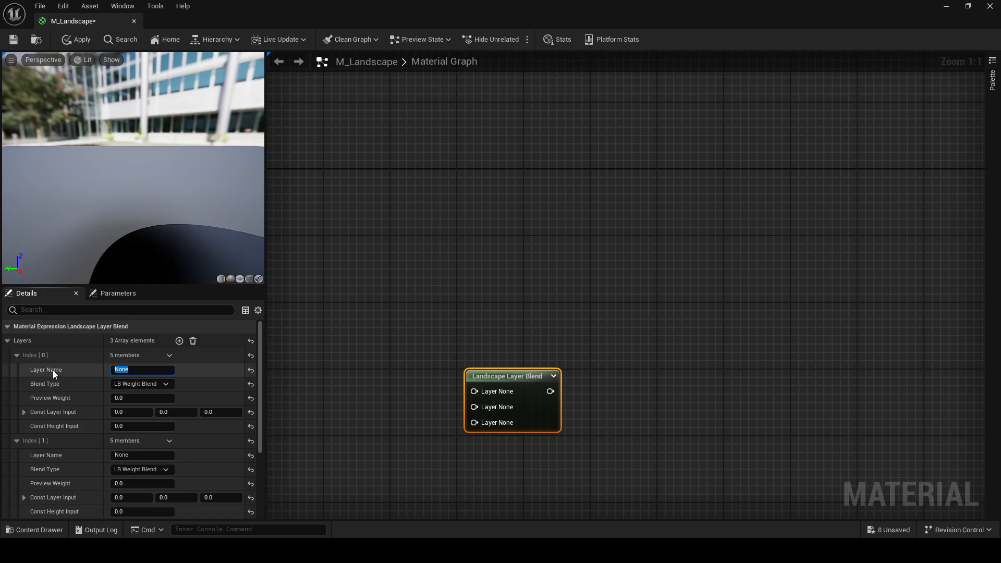
text(Sand)
key(Return)
click(16, 356)
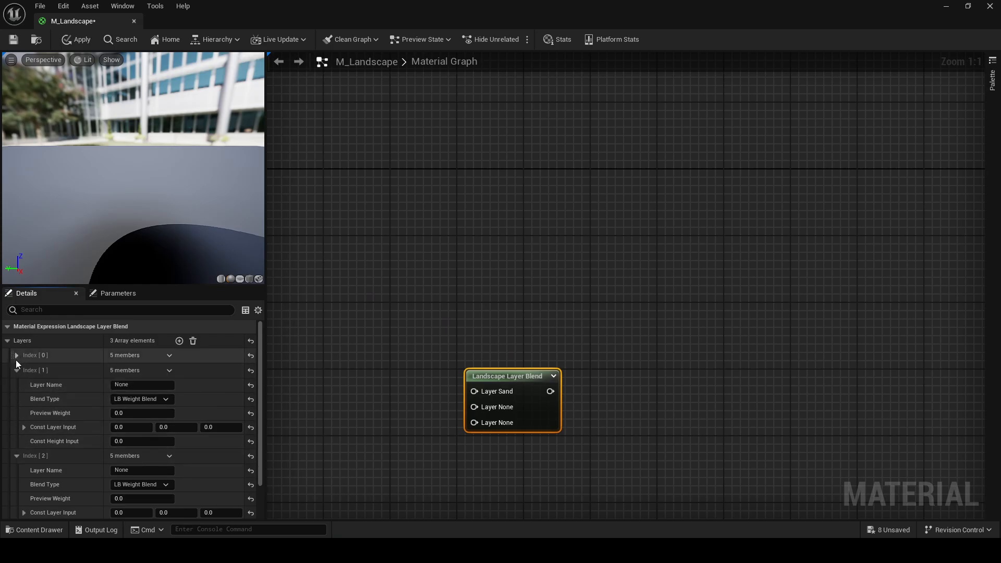
click(158, 384)
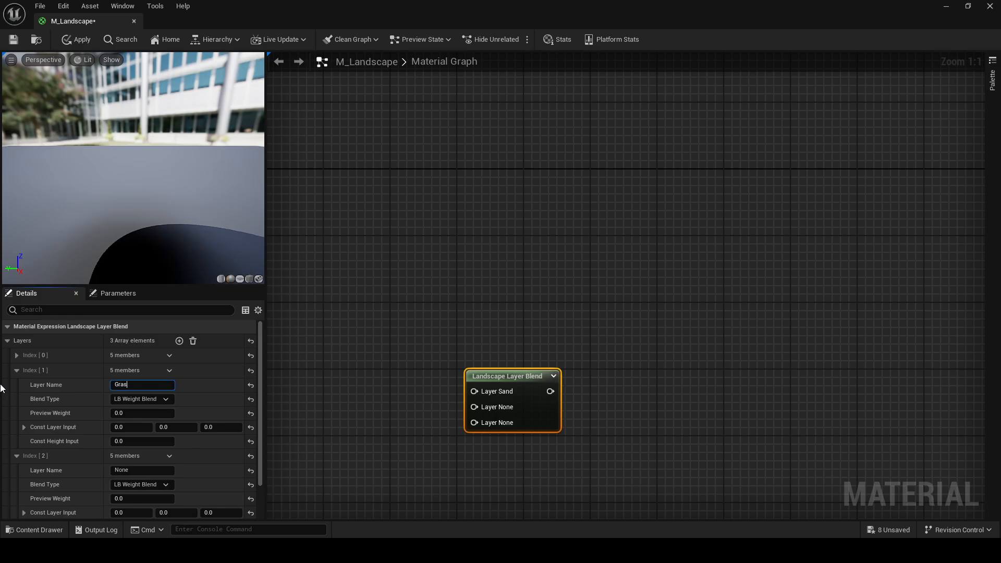
scroll(41, 365, down, 1)
click(19, 353)
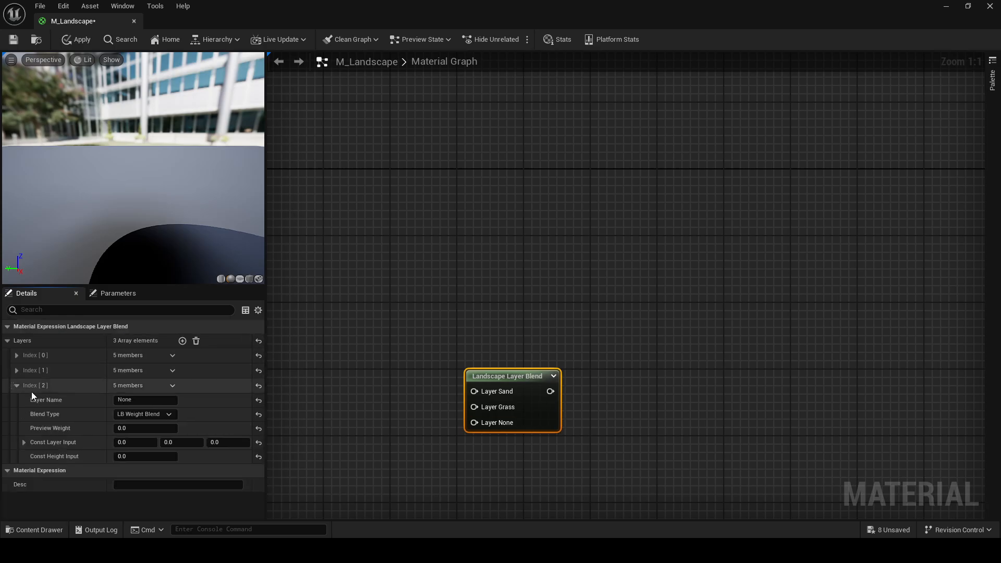
click(133, 393)
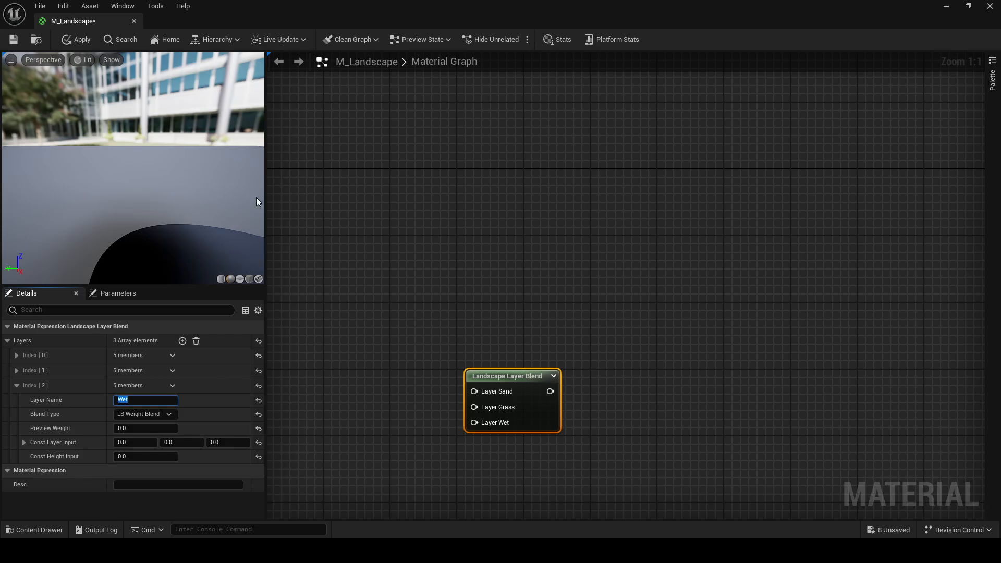
Move the Landscape Layer Blend node up beside the Sand MakeMaterialAttributes node.
right_drag(493, 376, 579, 332)
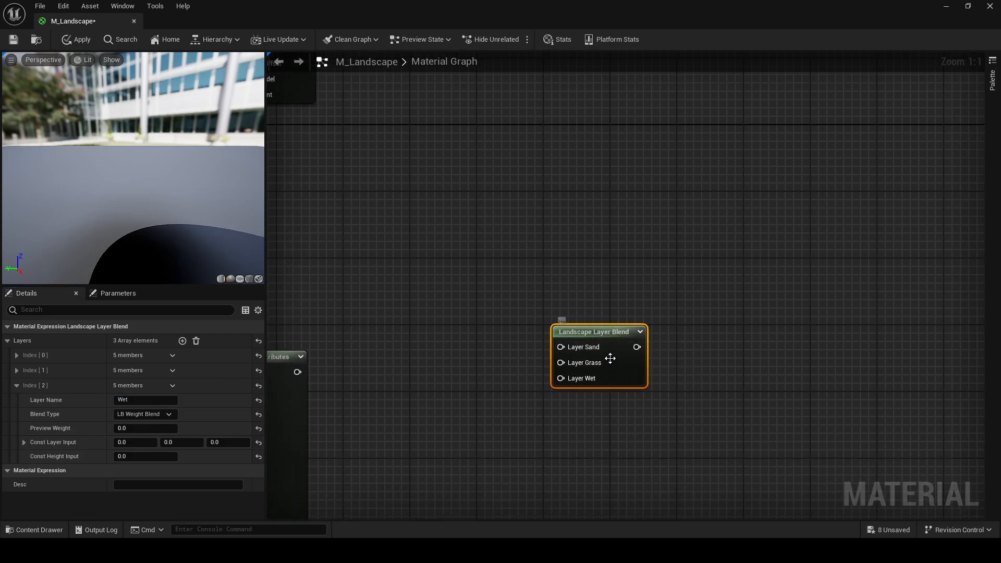
scroll(577, 344, down, 4)
scroll(562, 350, down, 1)
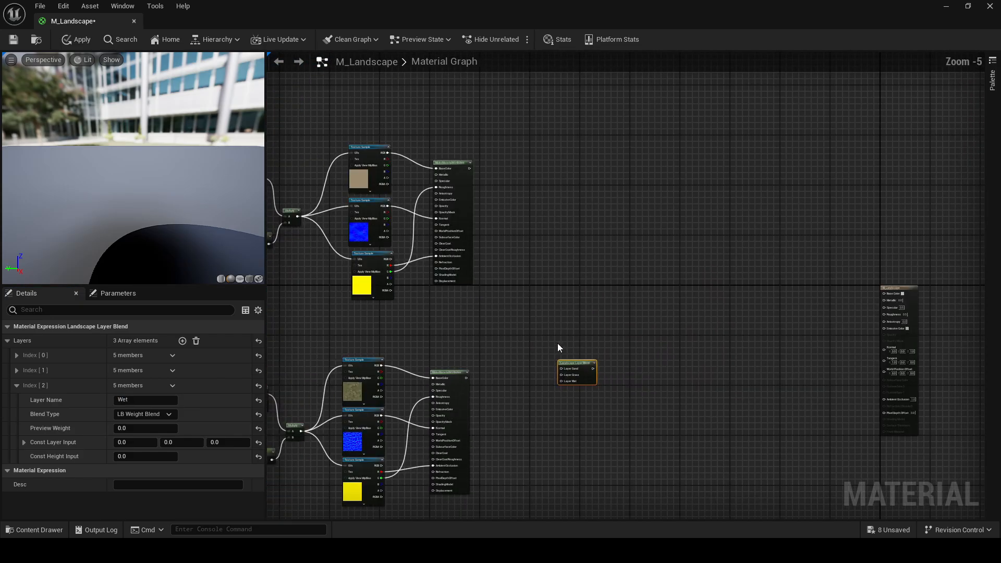
scroll(583, 389, up, 4)
drag(623, 474, 541, 140)
right_drag(446, 119, 500, 324)
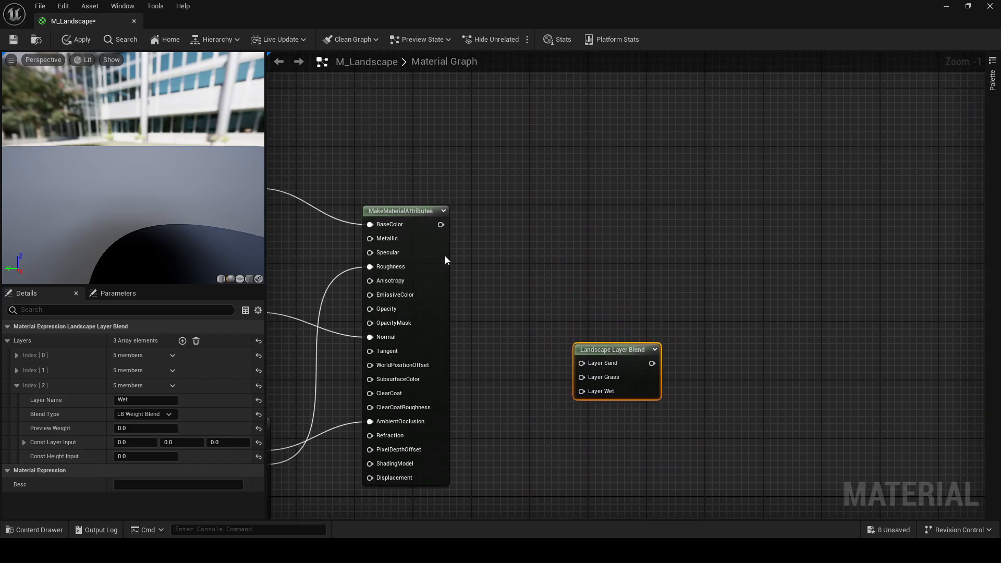
Connect the Sand MakeMaterialAttributes output to Layer Sand and the Grass MakeMaterialAttributes output to Layer Grass on the Landscape Layer Blend node.
drag(441, 224, 581, 362)
drag(607, 346, 608, 434)
right_drag(537, 439, 557, 153)
drag(625, 262, 625, 264)
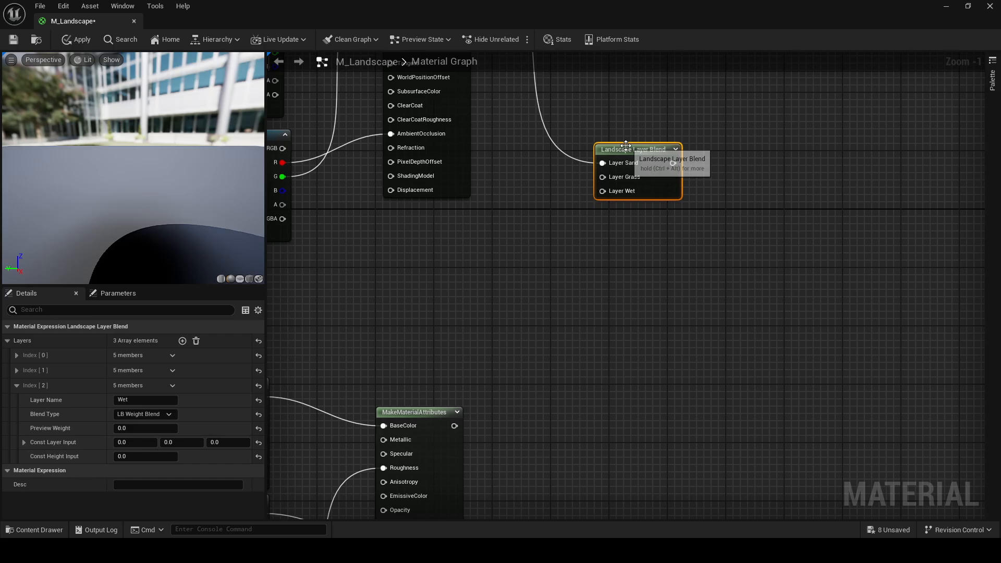
drag(621, 146, 643, 292)
right_drag(539, 346, 556, 263)
drag(470, 343, 684, 362)
right_drag(684, 362, 545, 133)
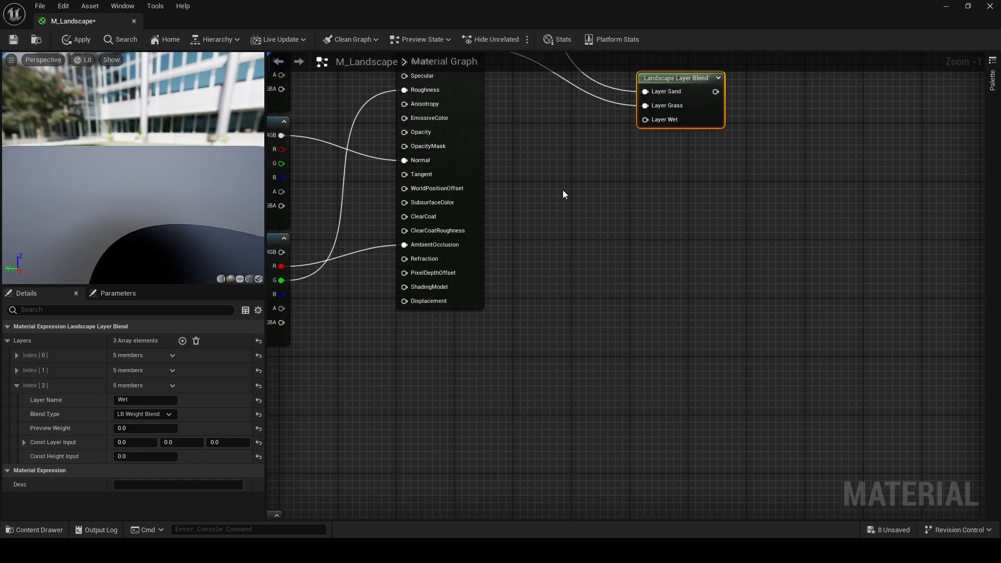
Move the Landscape Layer Blend node further down and connect the third MakeMaterialAttributes output to Layer Wet.
scroll(562, 190, down, 5)
scroll(532, 206, up, 3)
drag(601, 137, 628, 307)
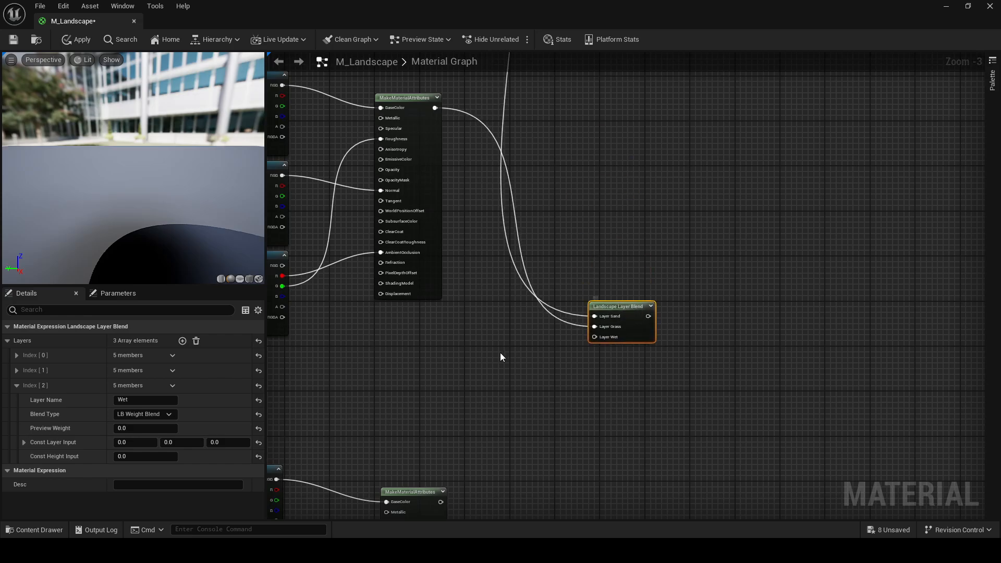
right_drag(501, 353, 512, 278)
drag(453, 428, 692, 149)
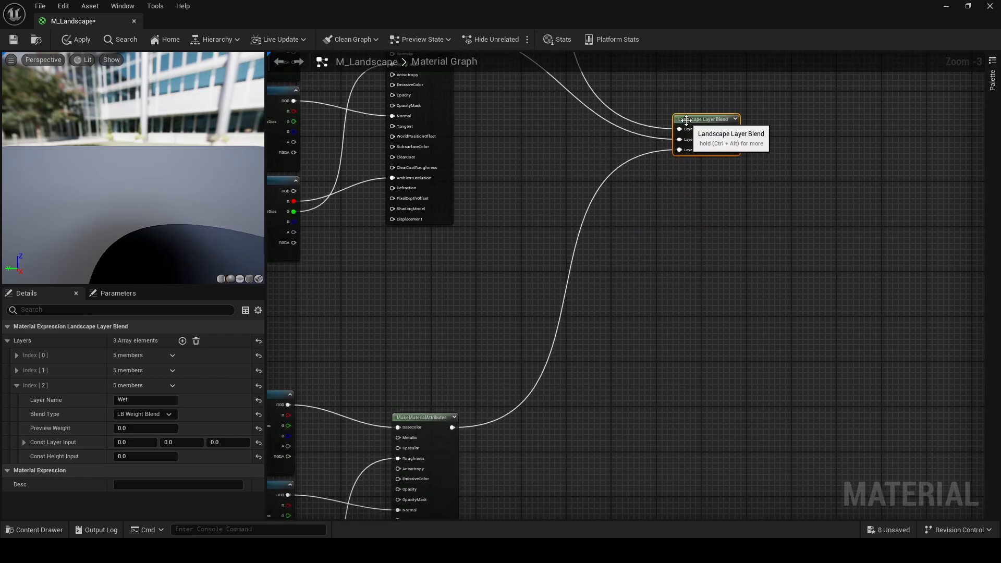
right_drag(692, 149, 575, 271)
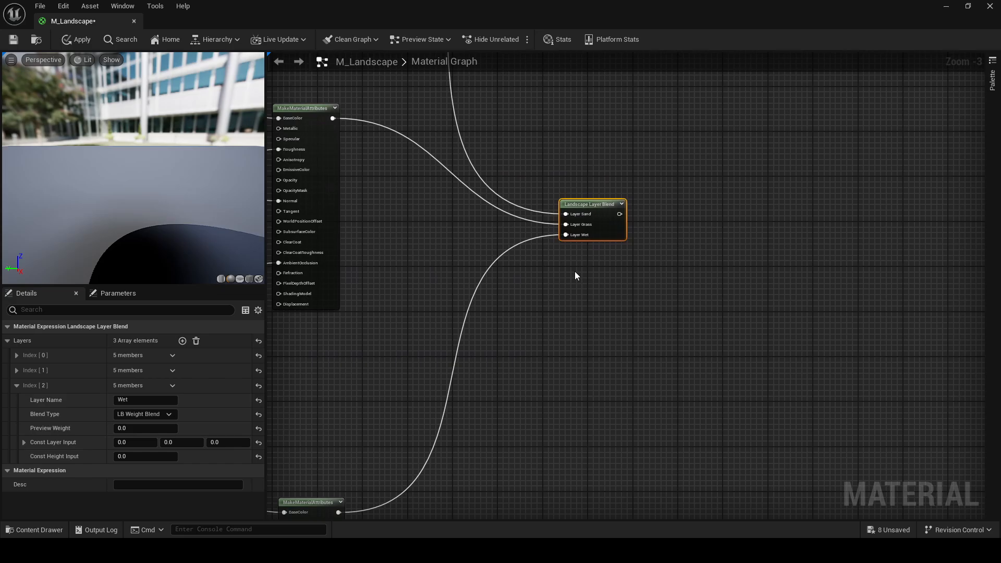
Examine the three texture chains and their MakeMaterialAttributes connections into the Landscape Layer Blend node.
scroll(575, 271, down, 2)
scroll(575, 271, down, 5)
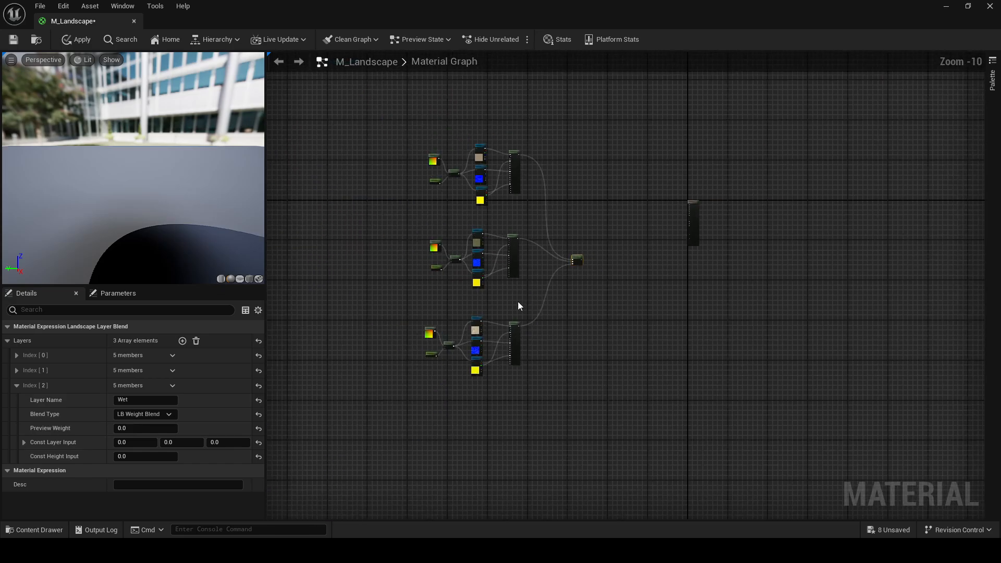
right_drag(602, 297, 584, 298)
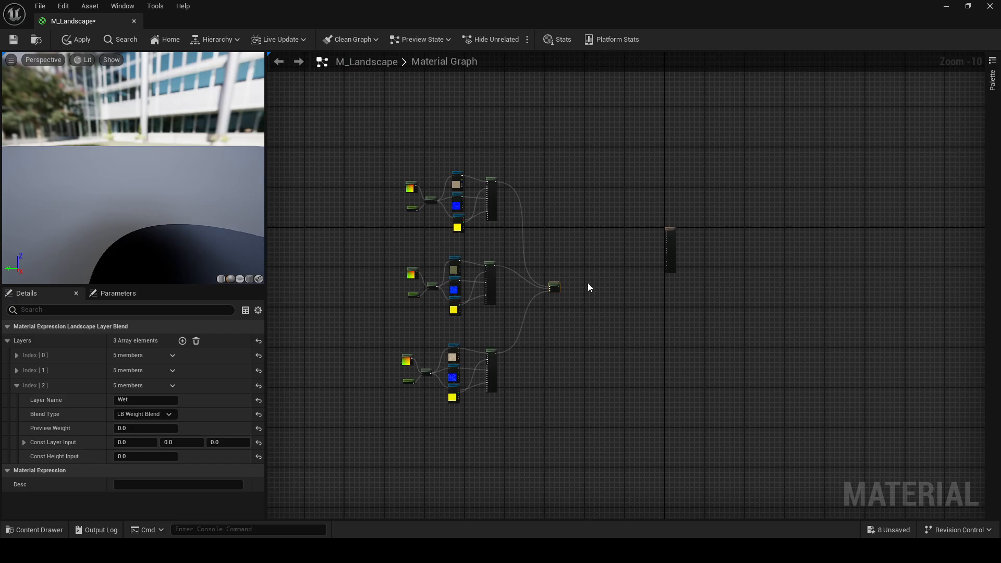
scroll(587, 284, up, 3)
right_drag(588, 283, 637, 380)
scroll(550, 285, up, 4)
right_drag(538, 249, 579, 358)
scroll(533, 257, down, 4)
scroll(454, 206, up, 3)
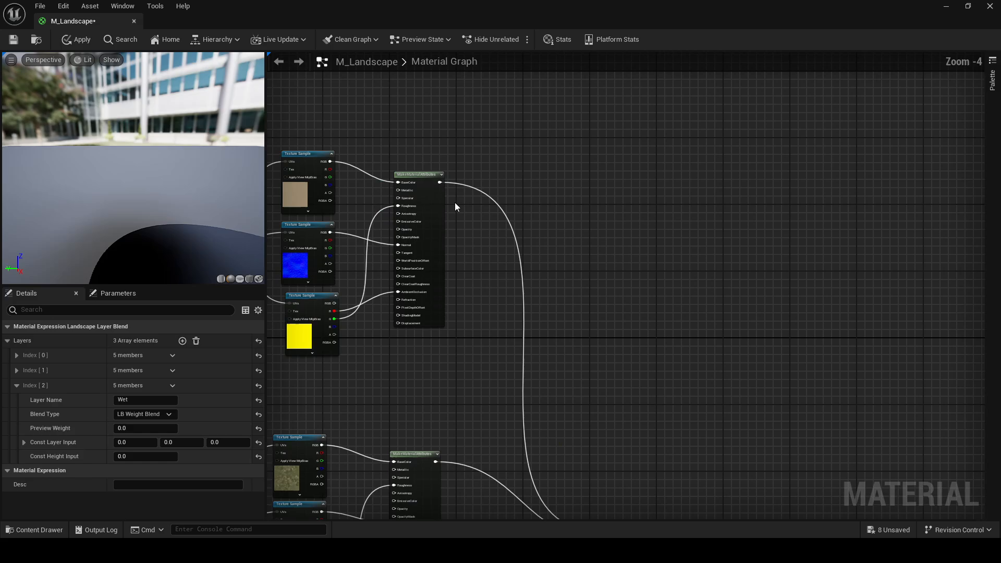
scroll(410, 176, up, 4)
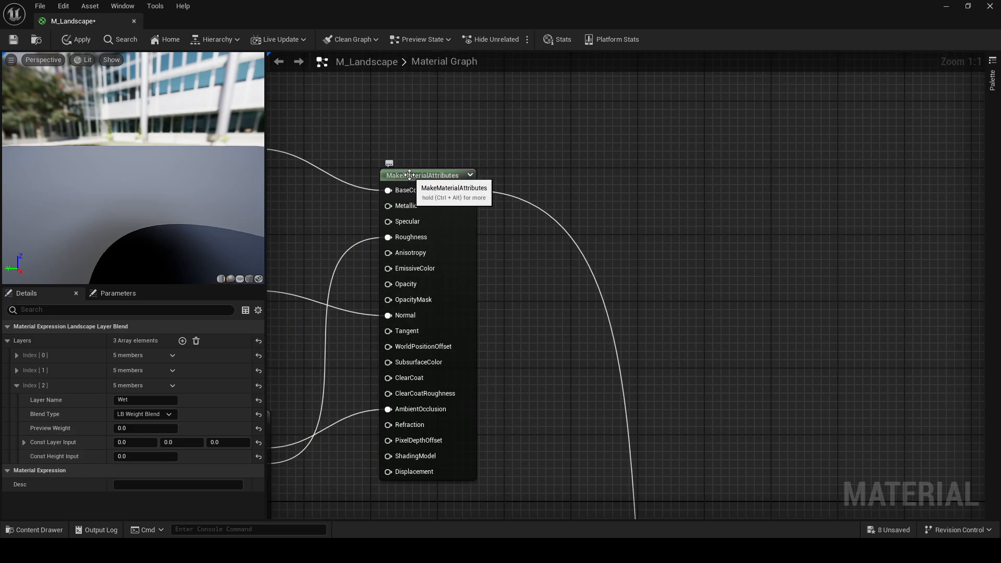
right_drag(613, 265, 416, 152)
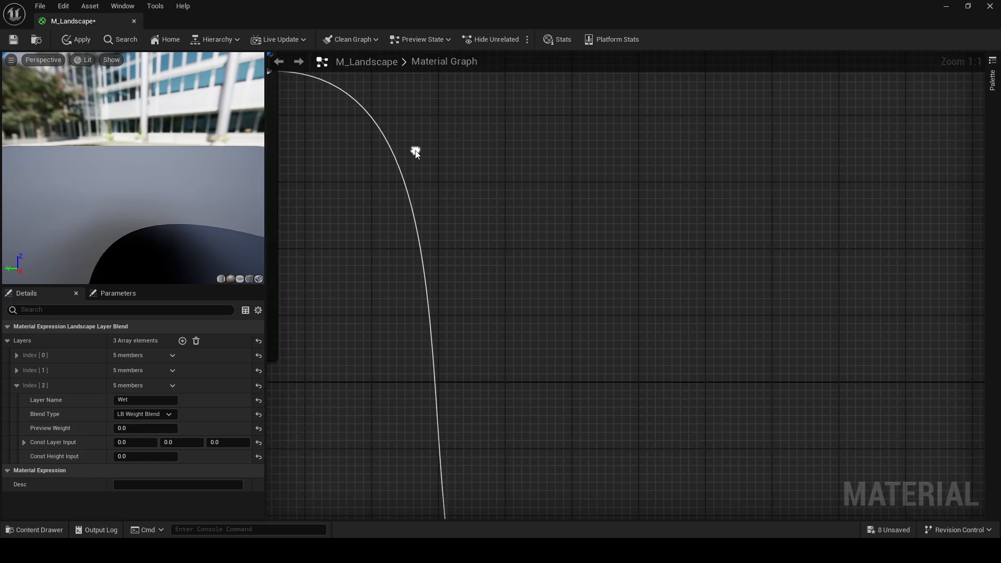
right_drag(614, 366, 503, 95)
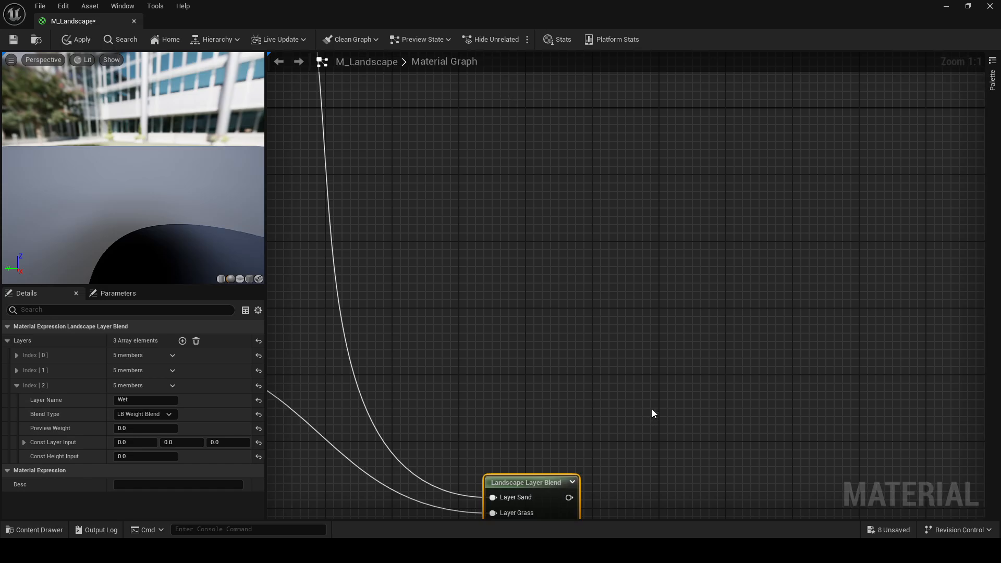
Add a BreakMaterialAttributes node beside the Landscape Layer Blend and connect the blend output to its Attr input.
right_drag(648, 393, 625, 293)
right_click(632, 320)
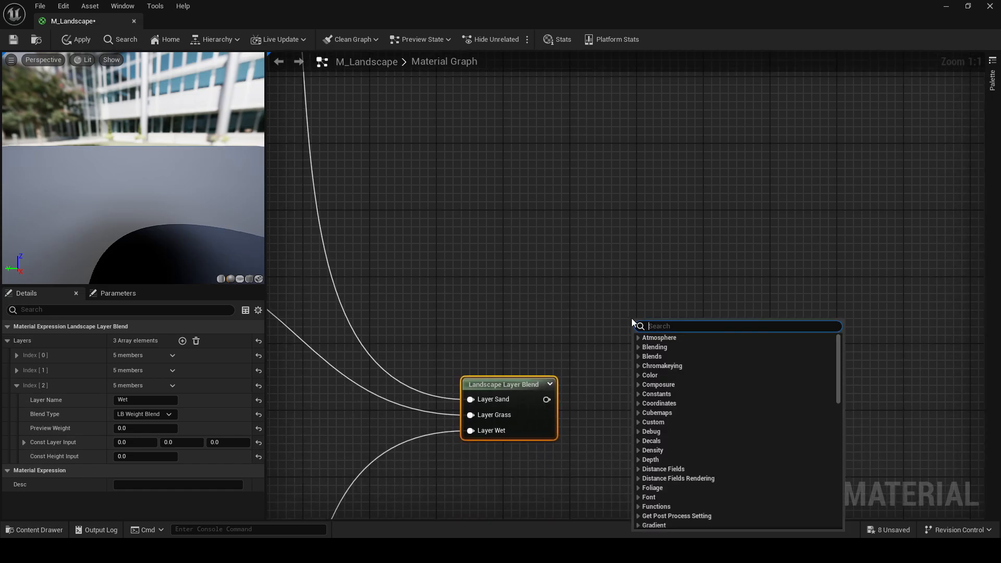
text(break)
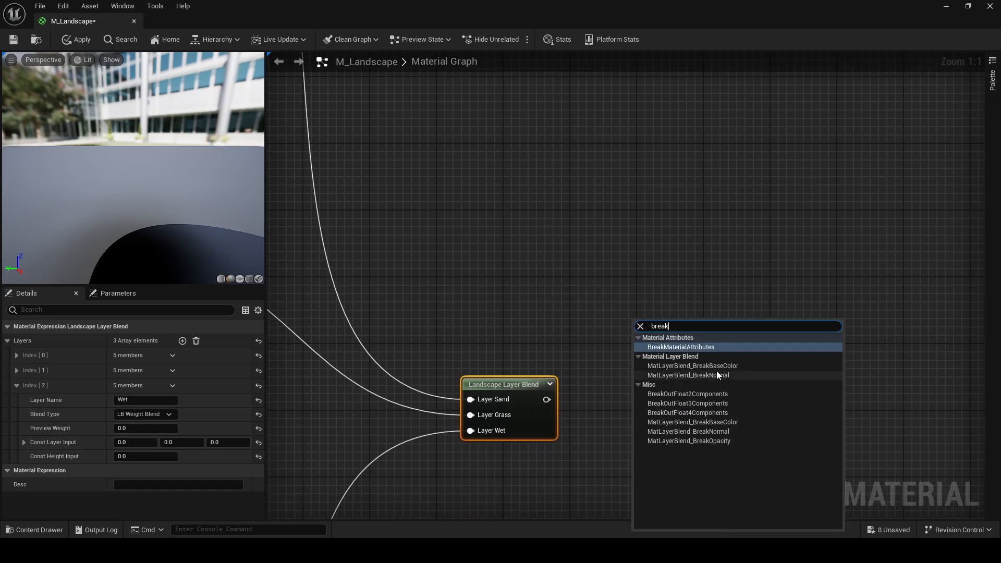
click(706, 346)
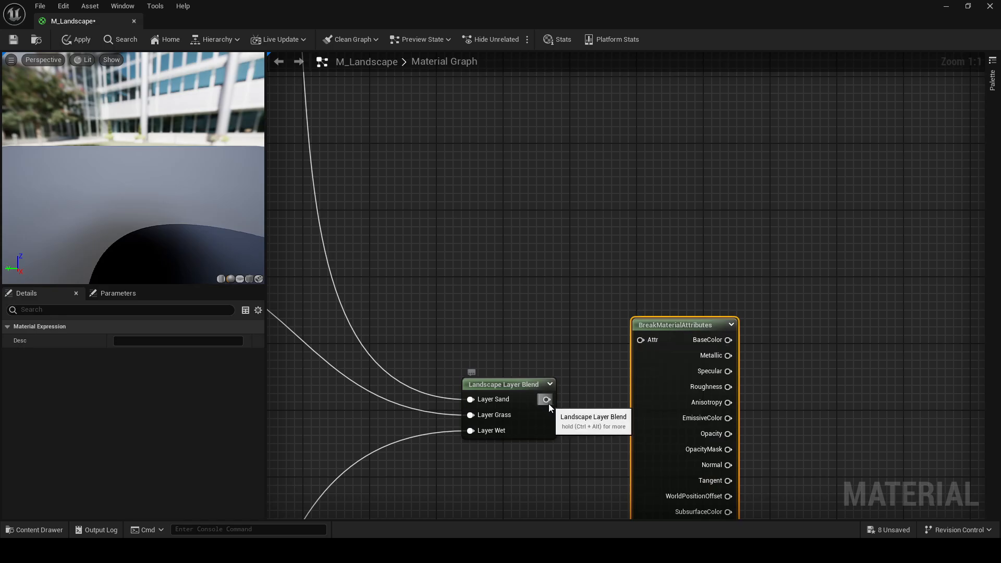
drag(546, 399, 639, 343)
Move the M_Landscape result node next to the BreakMaterialAttributes node.
right_drag(812, 357, 538, 287)
scroll(598, 246, down, 5)
drag(721, 164, 587, 271)
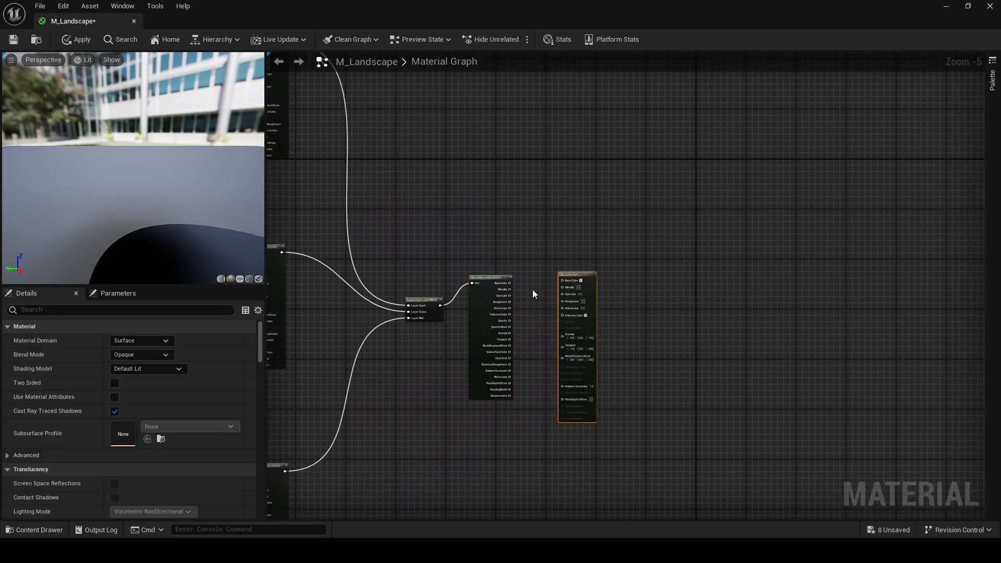
Connect BaseColor, Roughness, Normal and AmbientOcclusion from BreakMaterialAttributes to the matching inputs of the M_Landscape result node.
scroll(533, 289, up, 4)
right_drag(533, 289, 555, 215)
drag(493, 211, 624, 205)
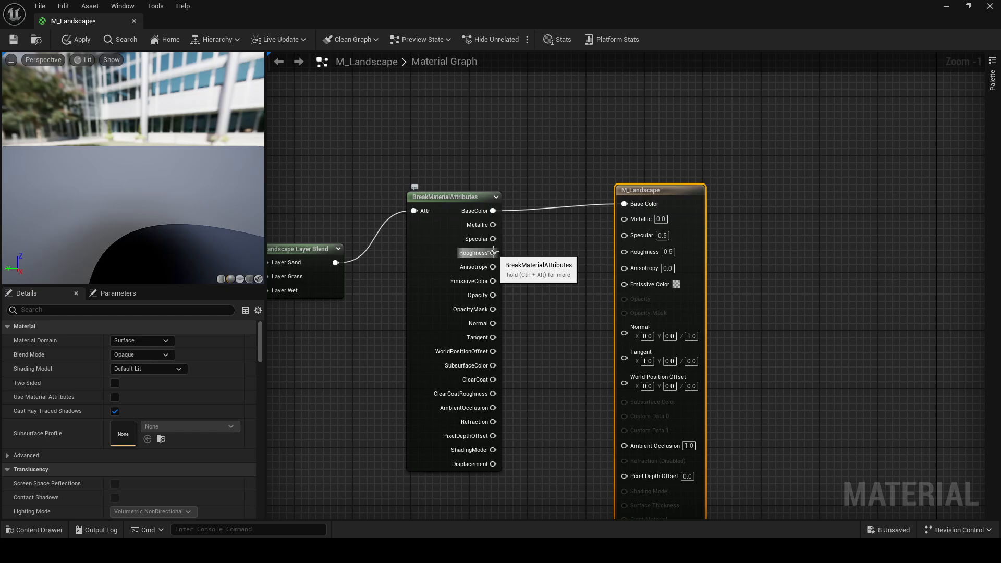
drag(493, 253, 624, 252)
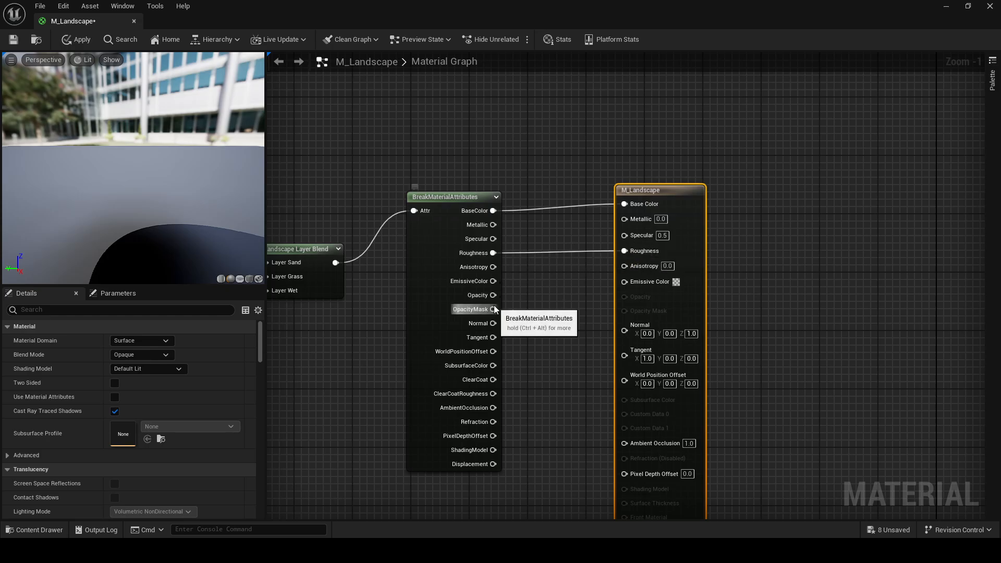
drag(493, 324, 625, 329)
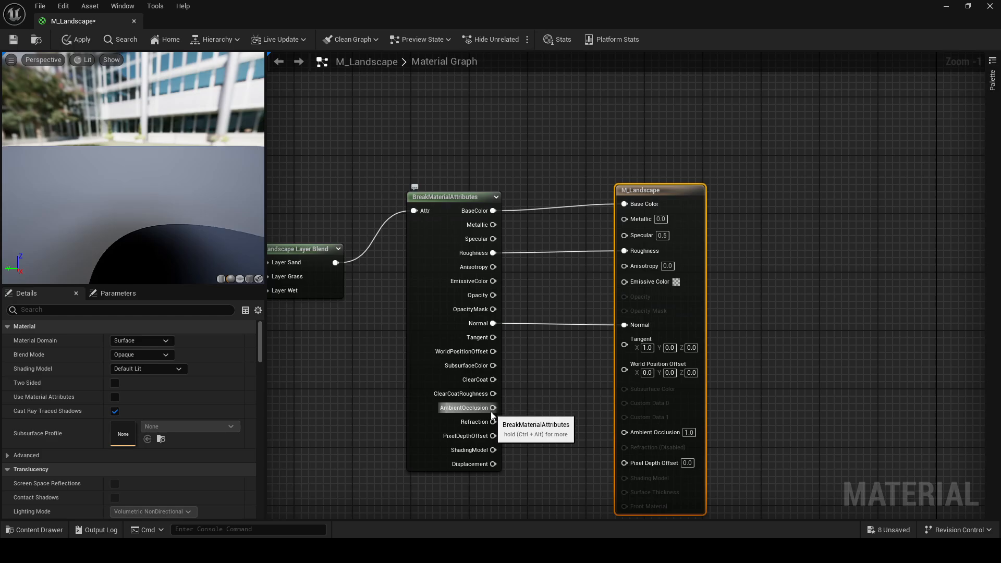
drag(493, 408, 630, 437)
Apply and save the M_Landscape material, and close its editor.
scroll(480, 253, down, 8)
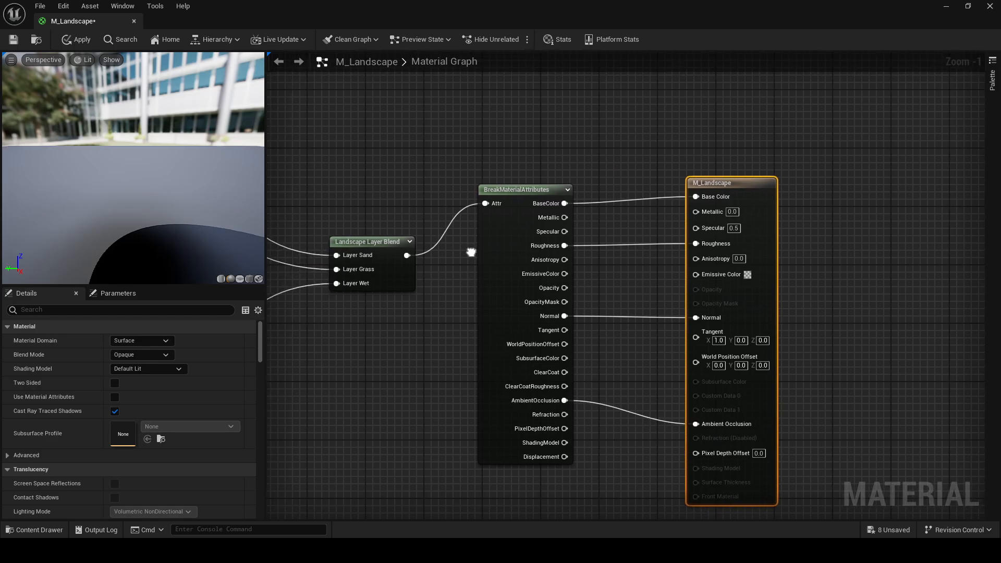
right_drag(480, 253, 687, 275)
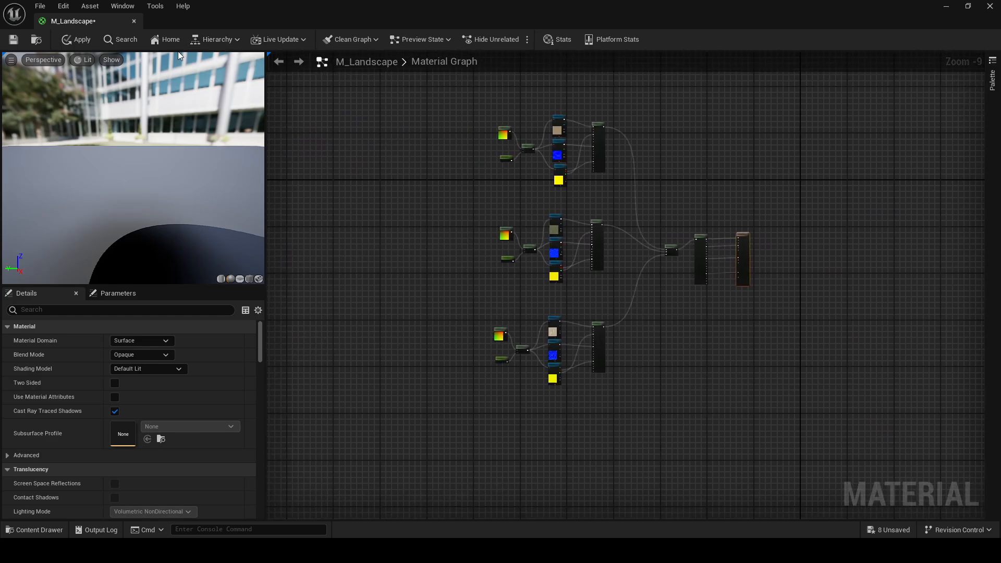
click(77, 39)
click(16, 42)
click(134, 22)
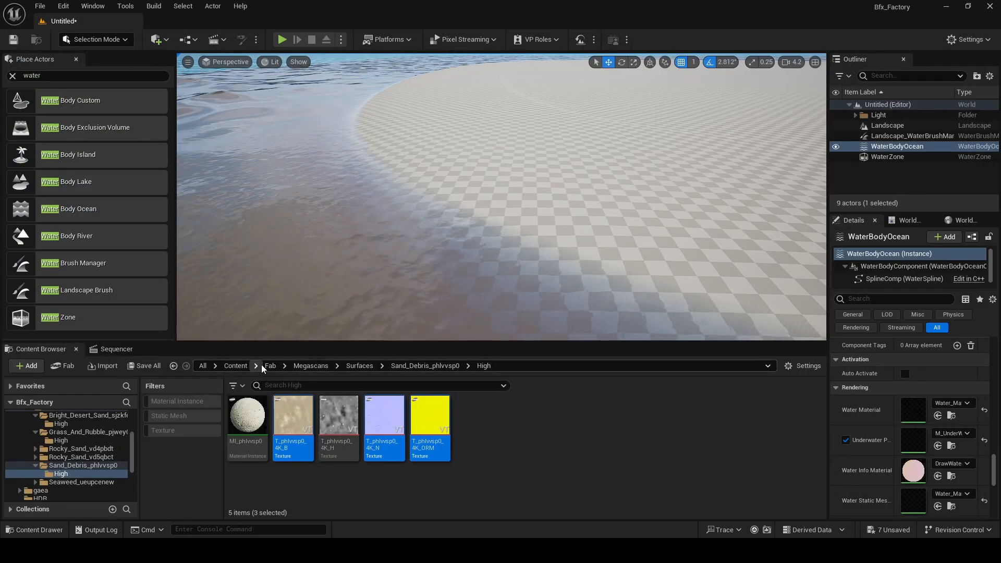
Open the Landscape_Material_T folder under Content.
click(245, 365)
scroll(365, 448, down, 2)
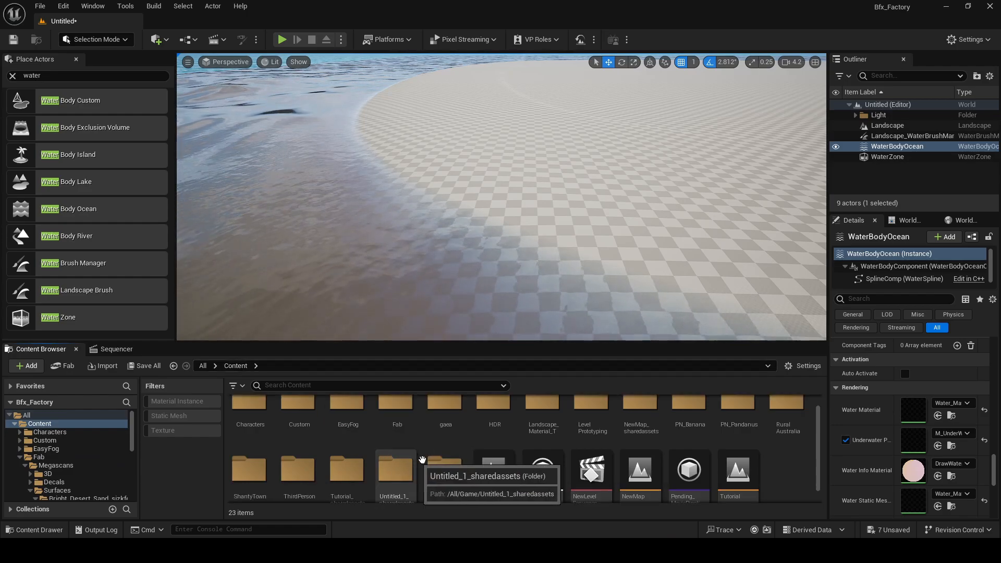
double_click(542, 410)
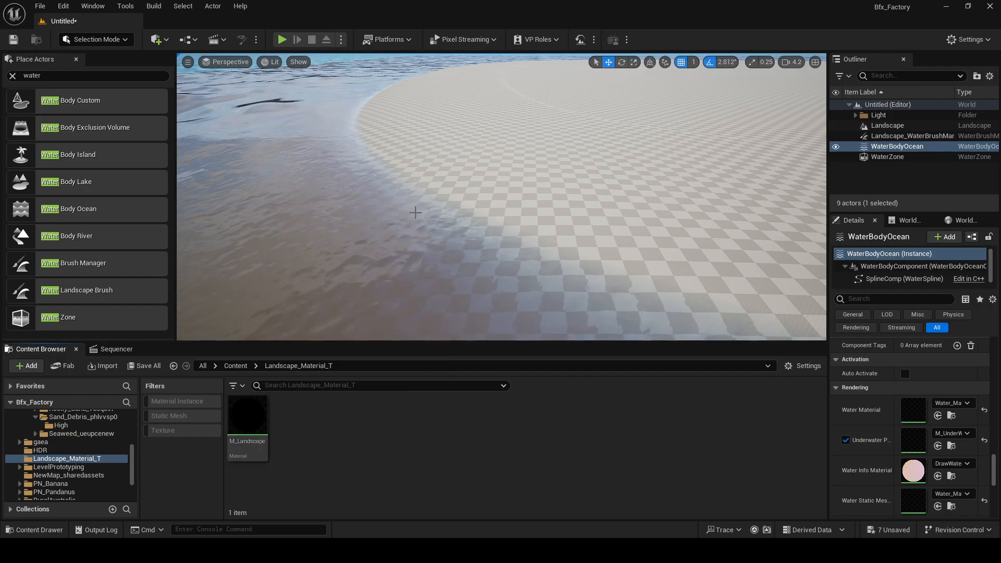
scroll(416, 212, up, 2)
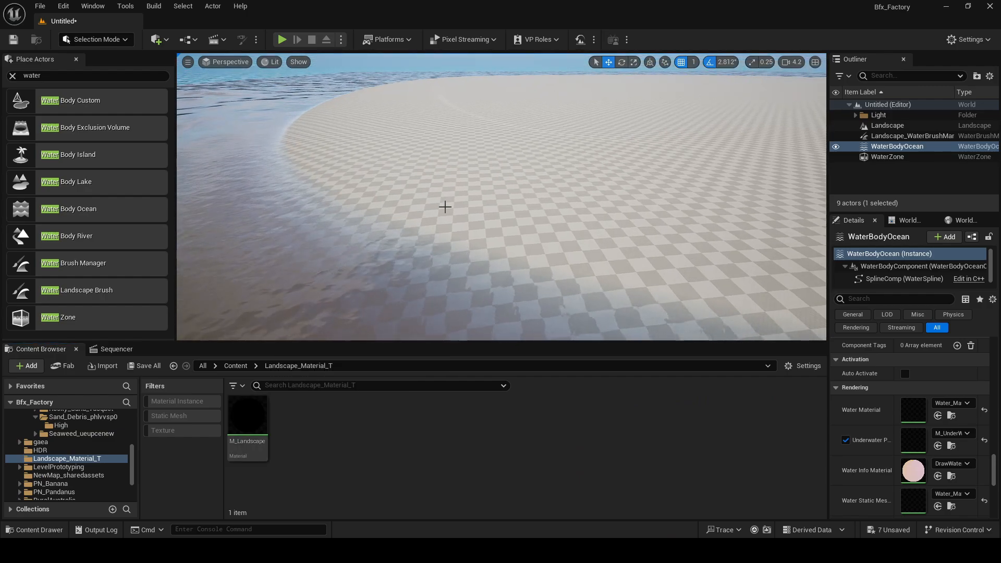
Create a material instance from M_Landscape and name it MI_Landscape.
right_click(249, 429)
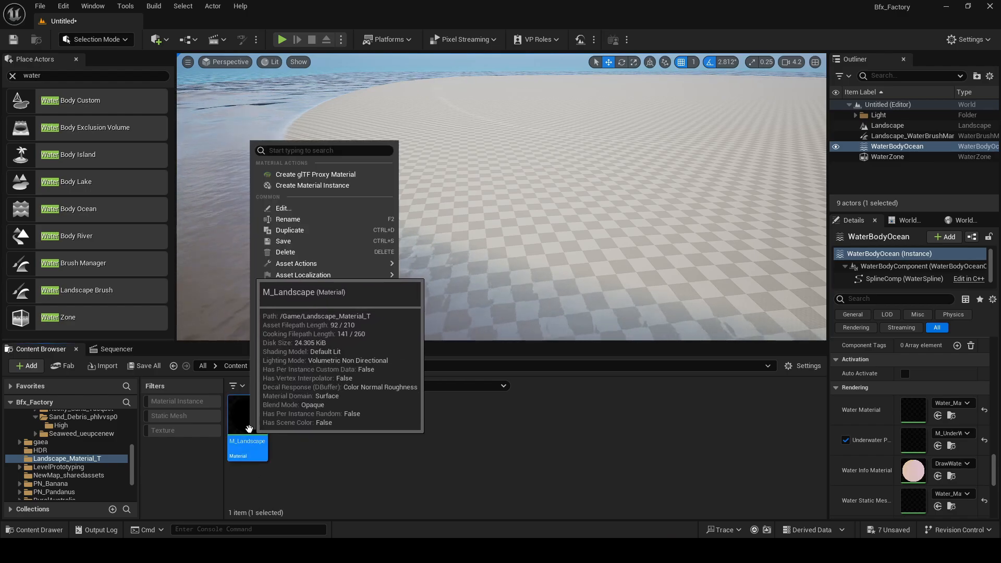
click(334, 187)
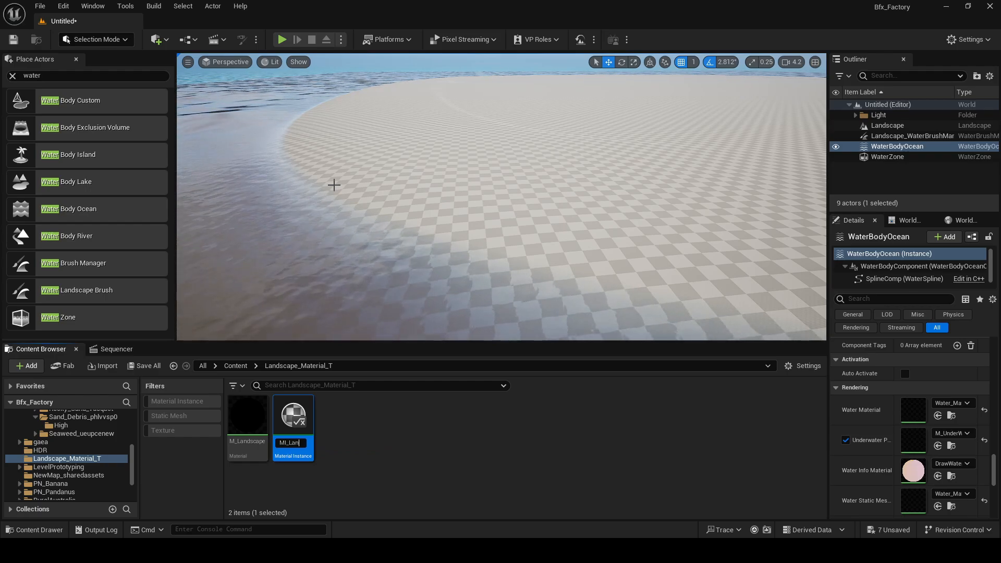
text(pe)
key(Return)
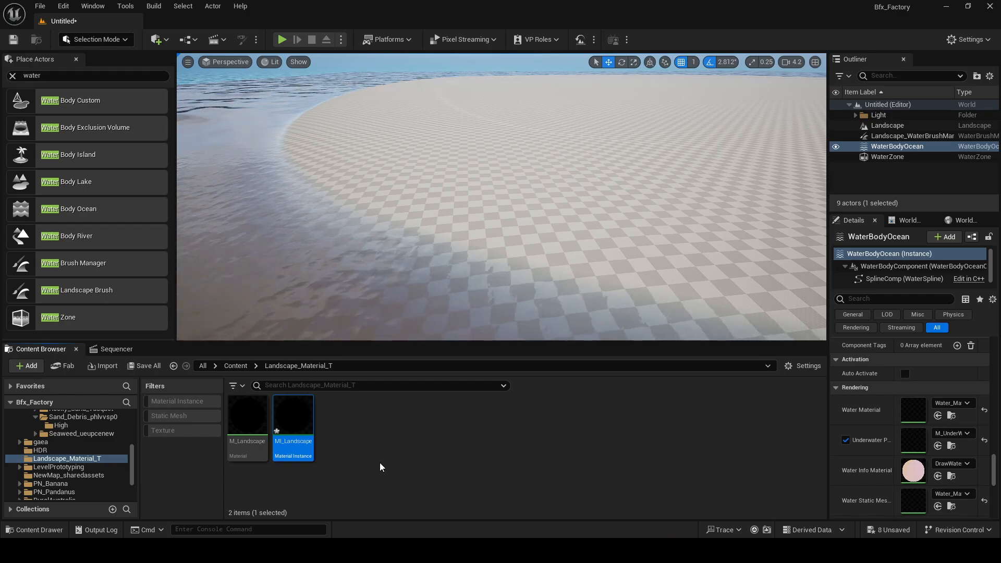
Open M_Landscape and MI_Landscape for editing and maximize their editor window.
double_click(244, 414)
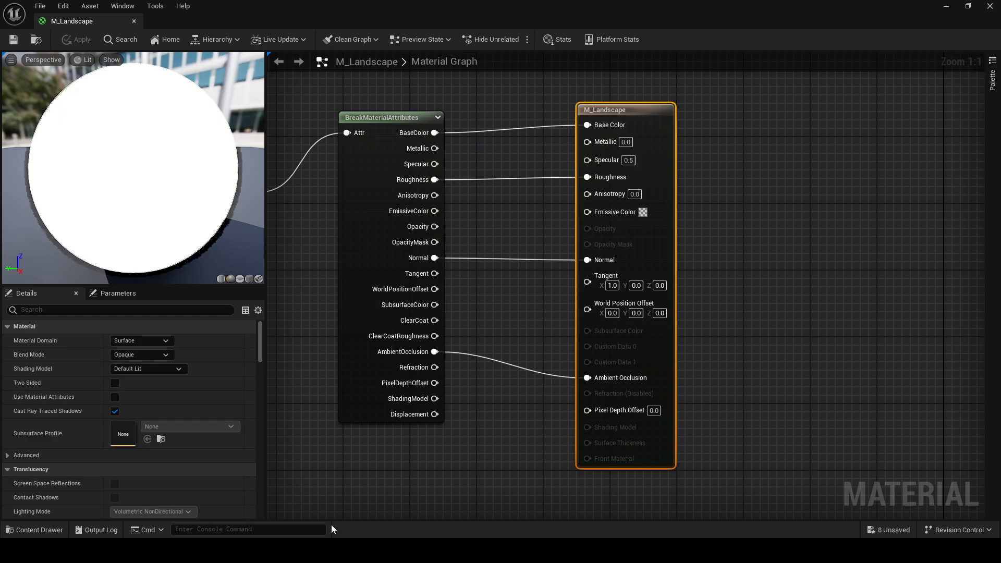
click(968, 7)
double_click(295, 422)
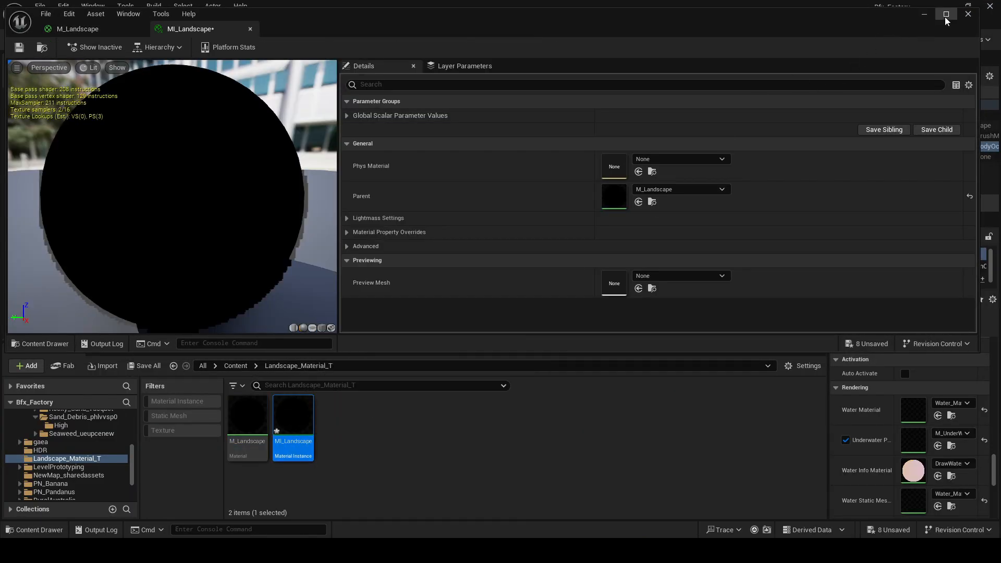
click(946, 16)
Compare the M_Landscape node graph with the settings of the MI_Landscape instance.
click(102, 20)
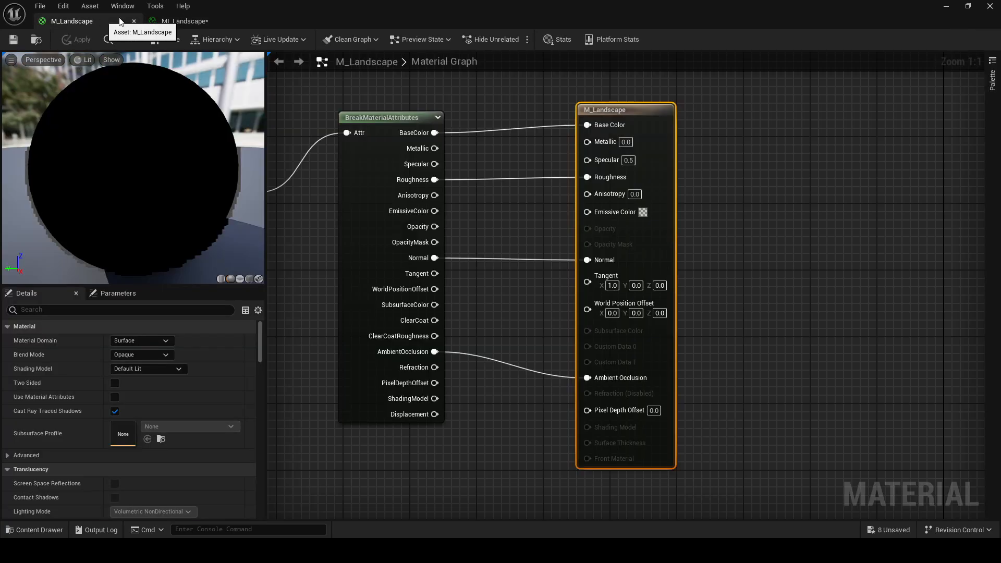
click(183, 21)
click(108, 22)
click(187, 21)
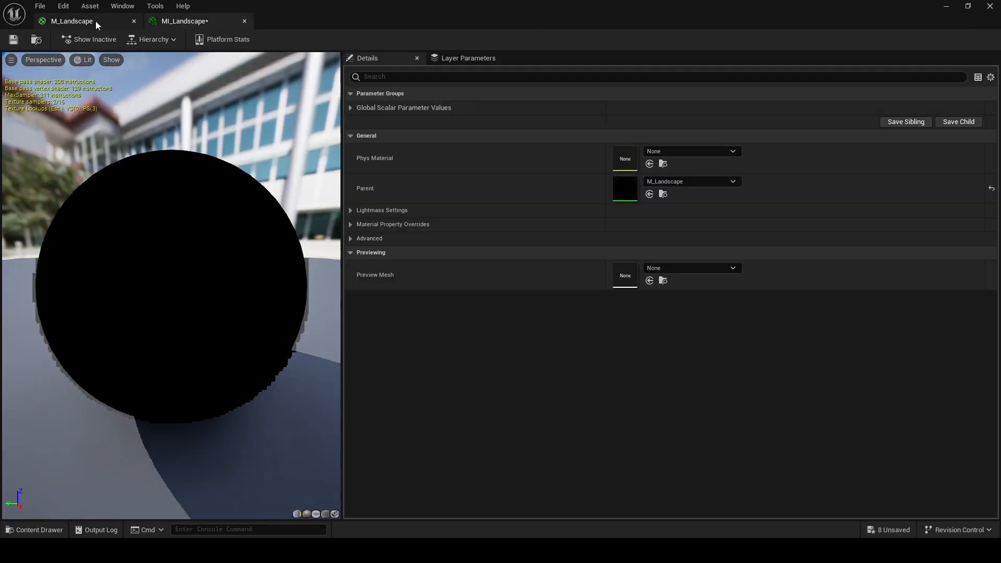
click(112, 22)
scroll(445, 270, down, 9)
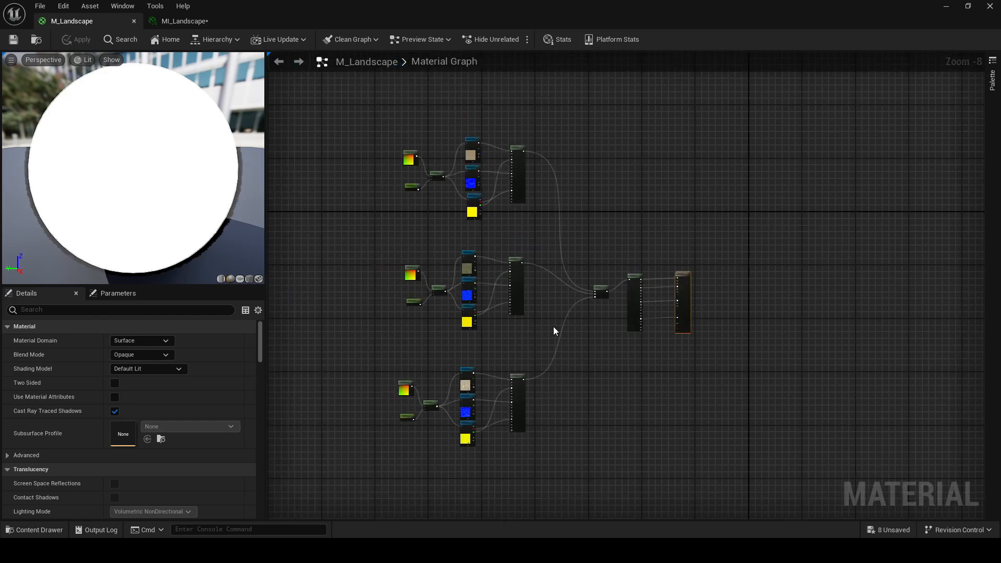
click(180, 23)
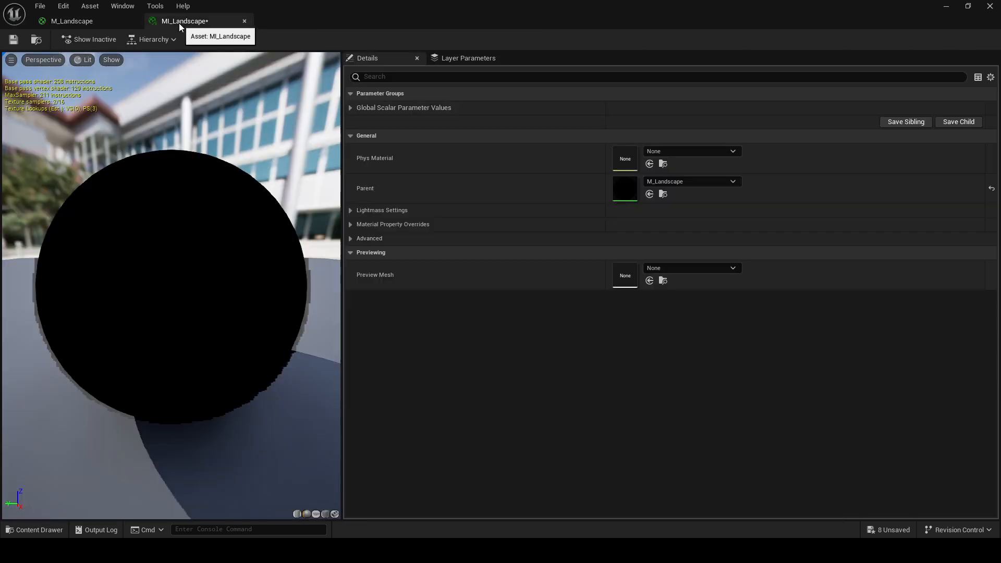
Enable the Grass, Sand and Wet overrides among the global scalar parameter values of MI_Landscape.
click(350, 107)
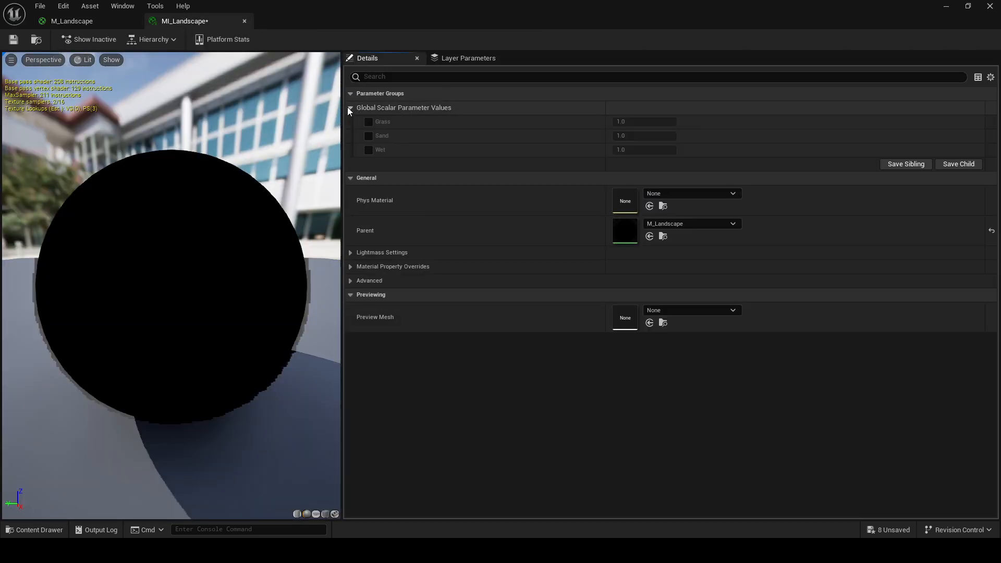
click(369, 122)
click(369, 135)
click(369, 151)
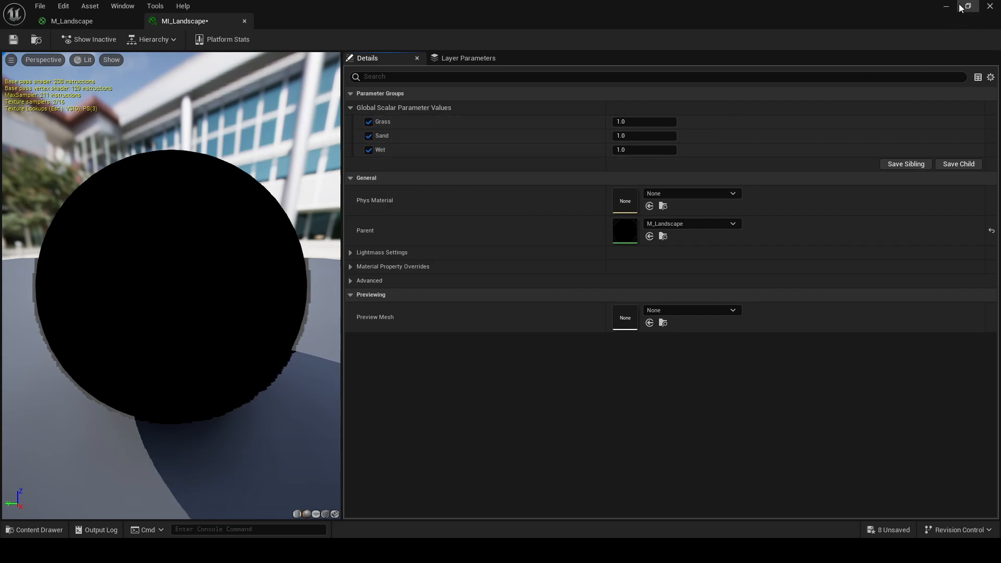
Save the MI_Landscape material instance and close both the MI_Landscape and M_Landscape editors.
click(14, 40)
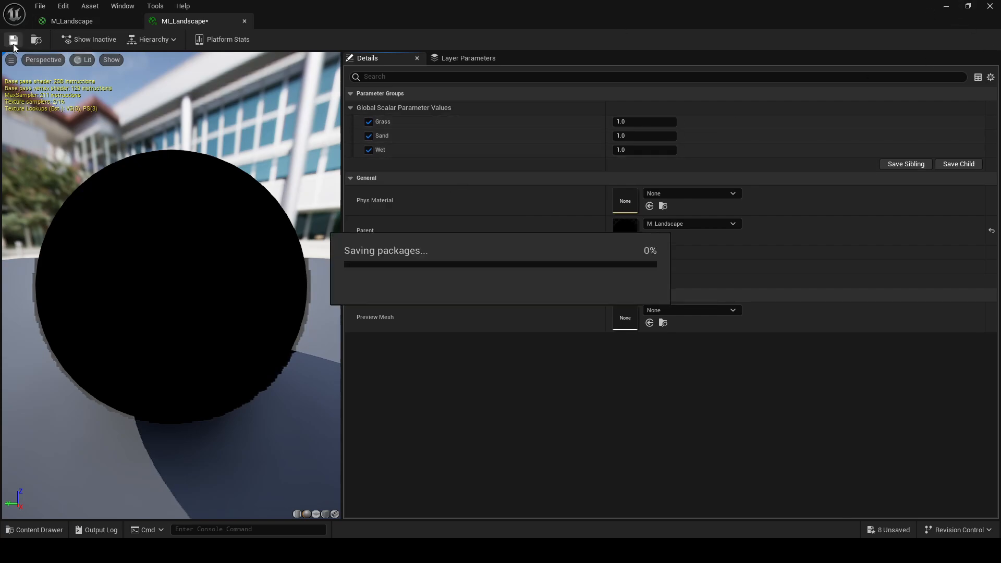
click(244, 21)
click(132, 23)
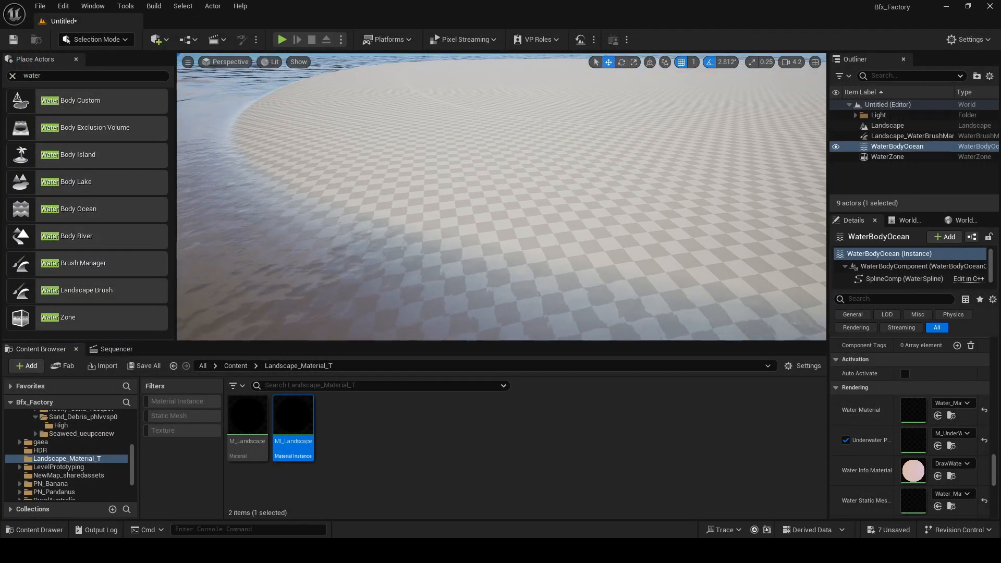
Select the landscape in the level, widen its details area, and assign MI_Landscape as its Landscape Material.
click(509, 163)
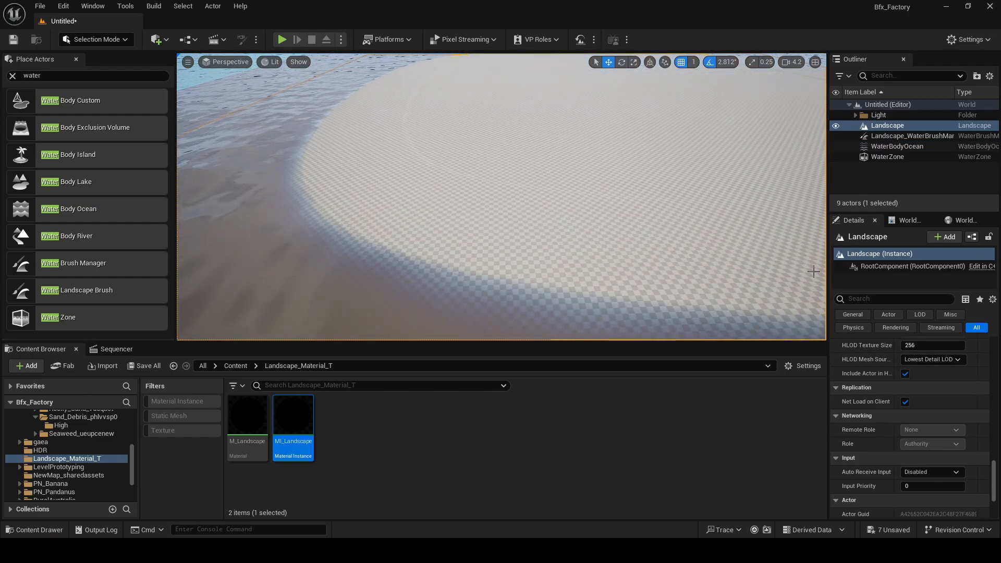
drag(828, 271, 593, 271)
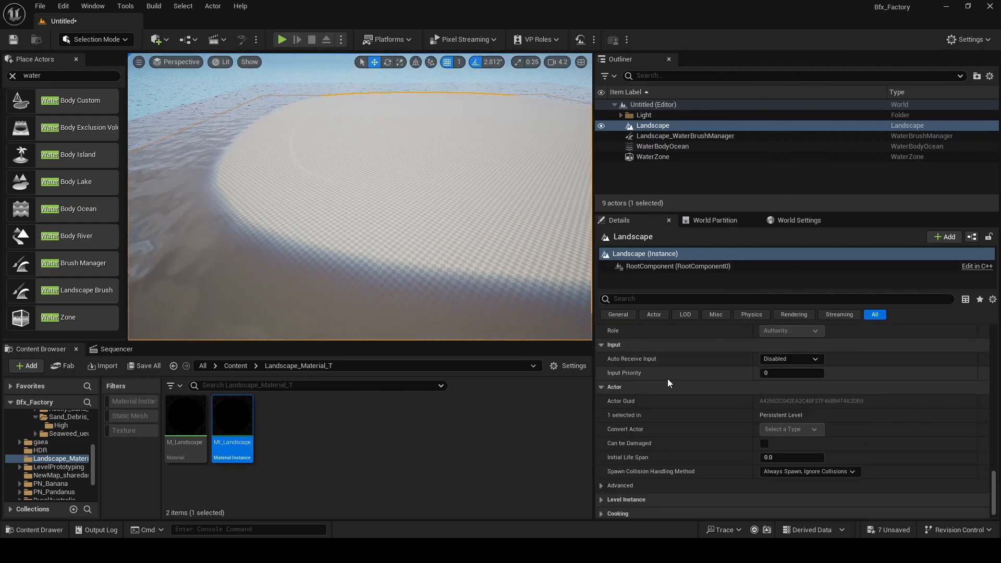
scroll(670, 383, up, 8)
drag(990, 446, 998, 367)
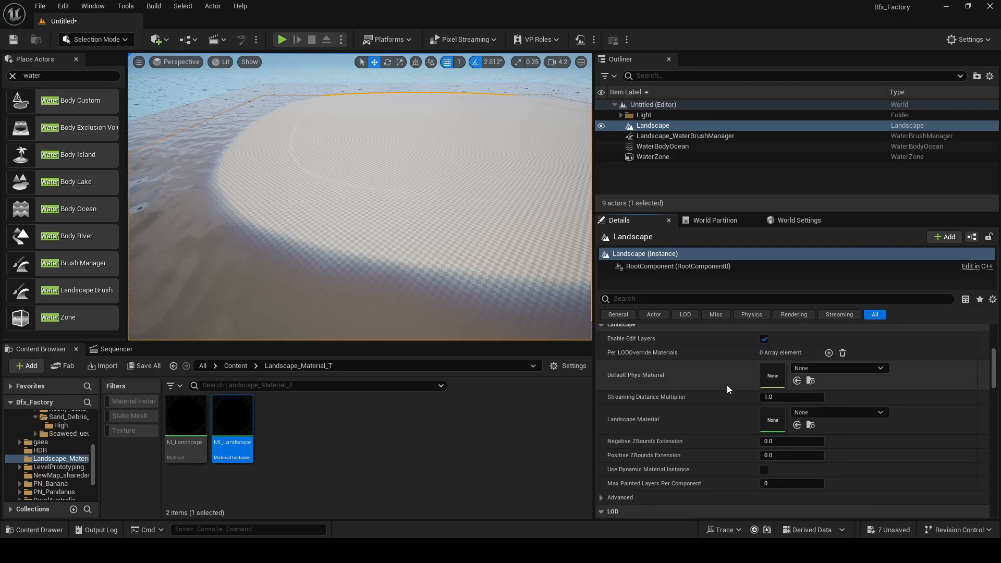
scroll(683, 375, up, 2)
scroll(655, 441, down, 1)
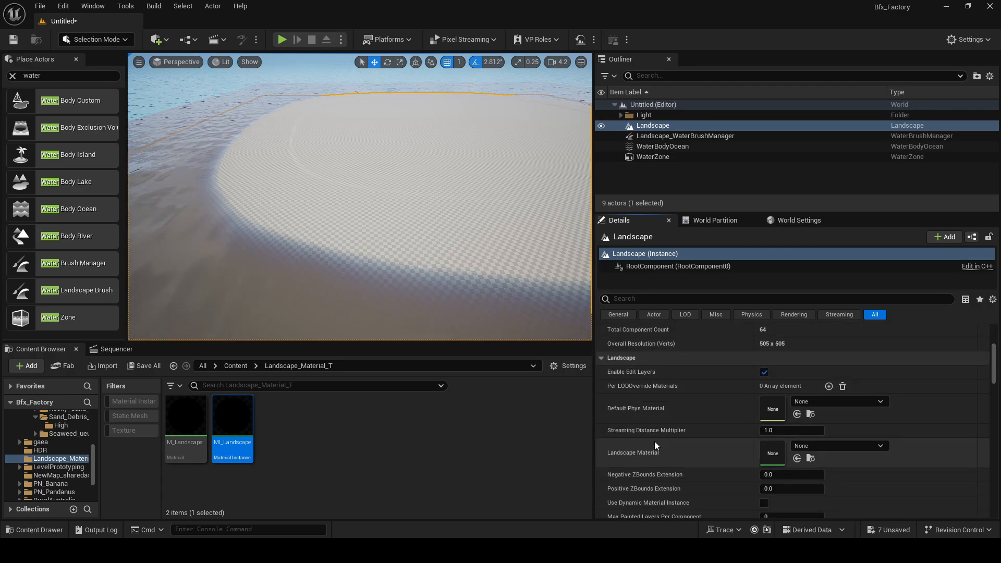
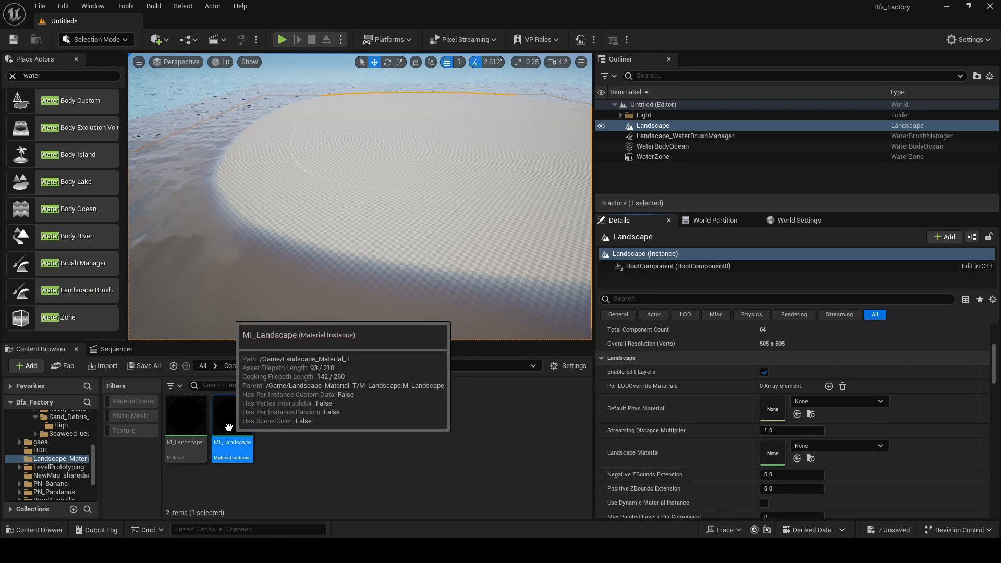
drag(229, 428, 781, 450)
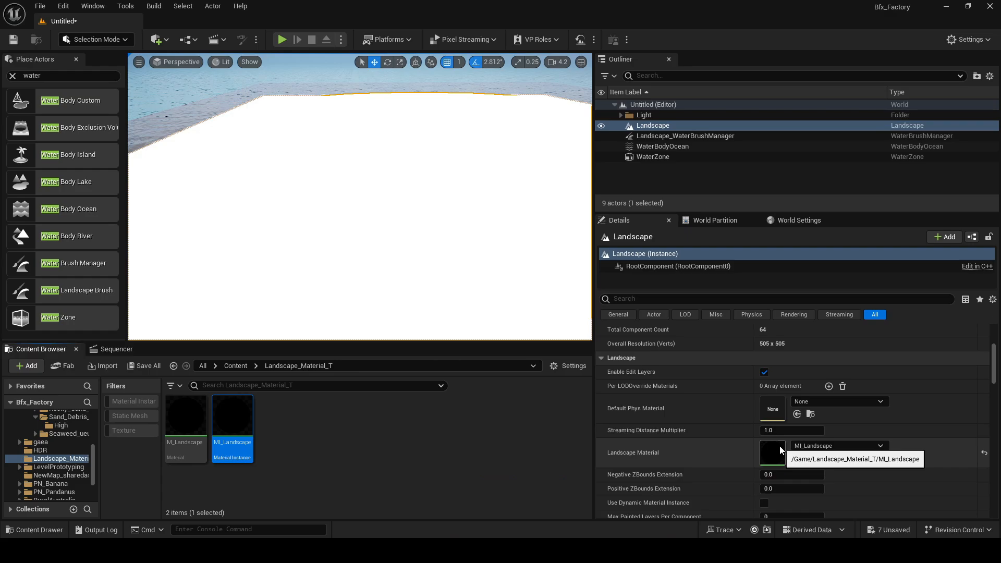
Enlarge the level viewport by narrowing the details area and collapsing the content browser, and view the landscape from its corners.
right_drag(534, 242, 568, 245)
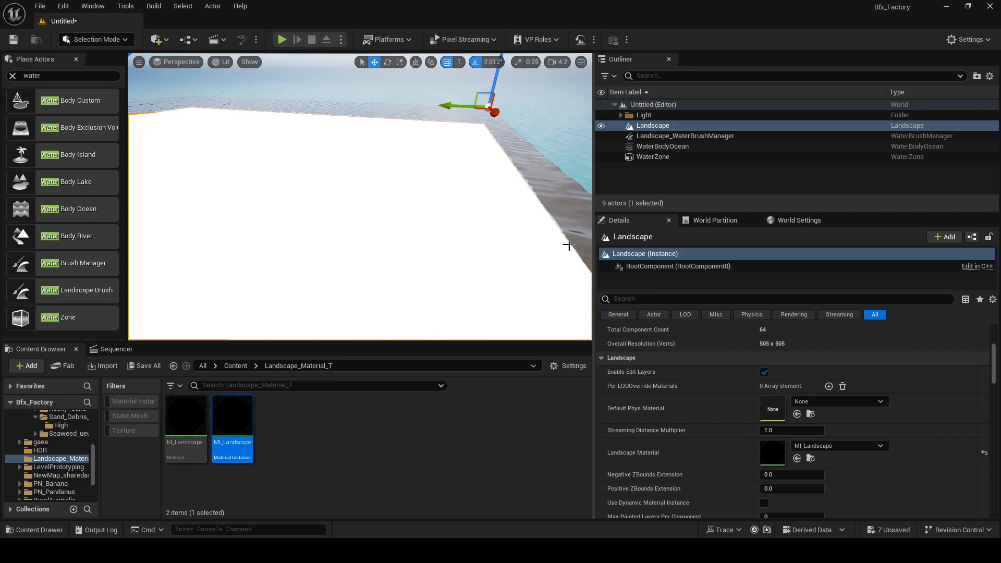
drag(594, 252, 810, 252)
right_drag(648, 250, 615, 236)
drag(428, 343, 426, 520)
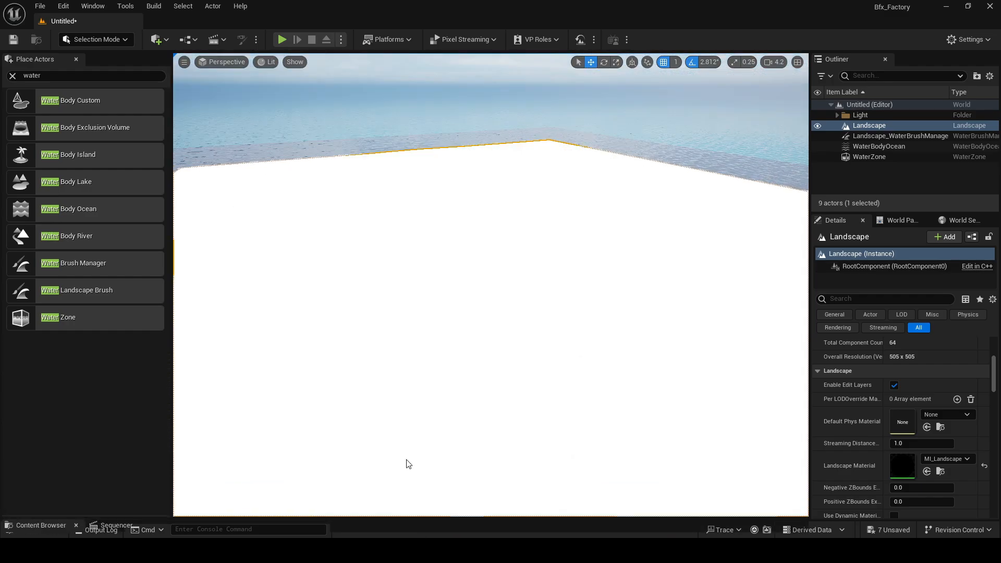
right_drag(402, 336, 403, 337)
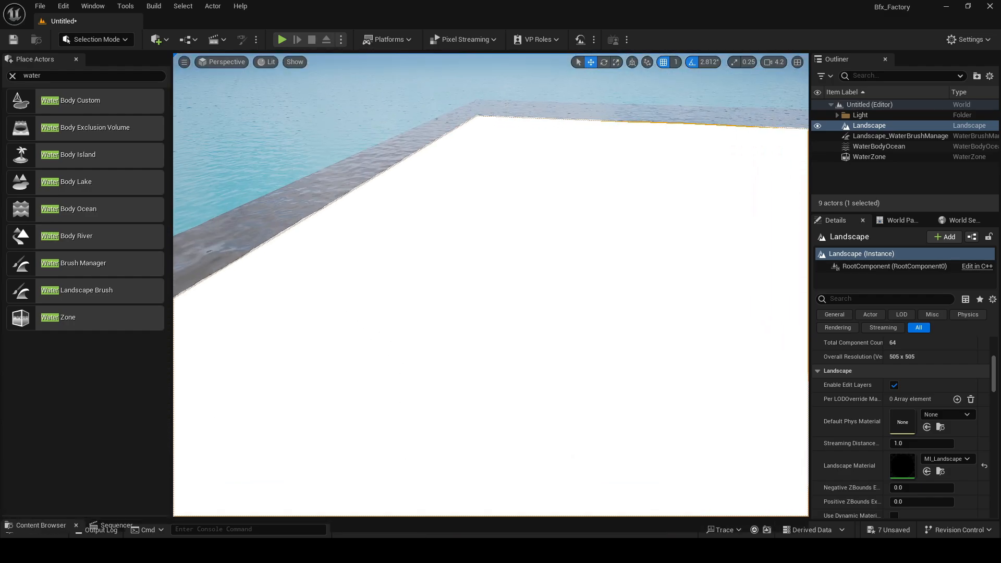
Open the list of editor modes.
click(115, 40)
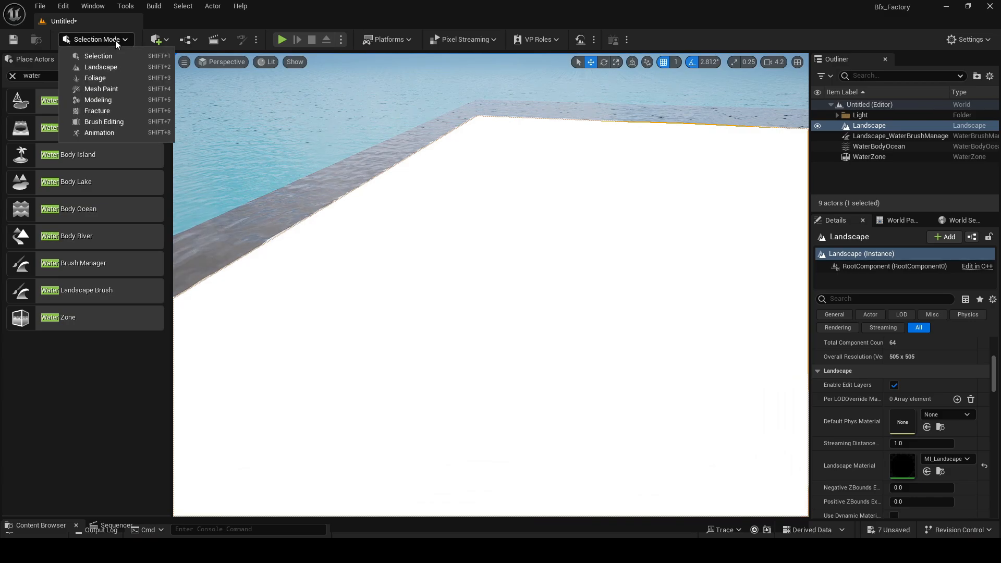
Enter landscape painting and create a weight-blended layer info object for the Sand layer.
click(123, 68)
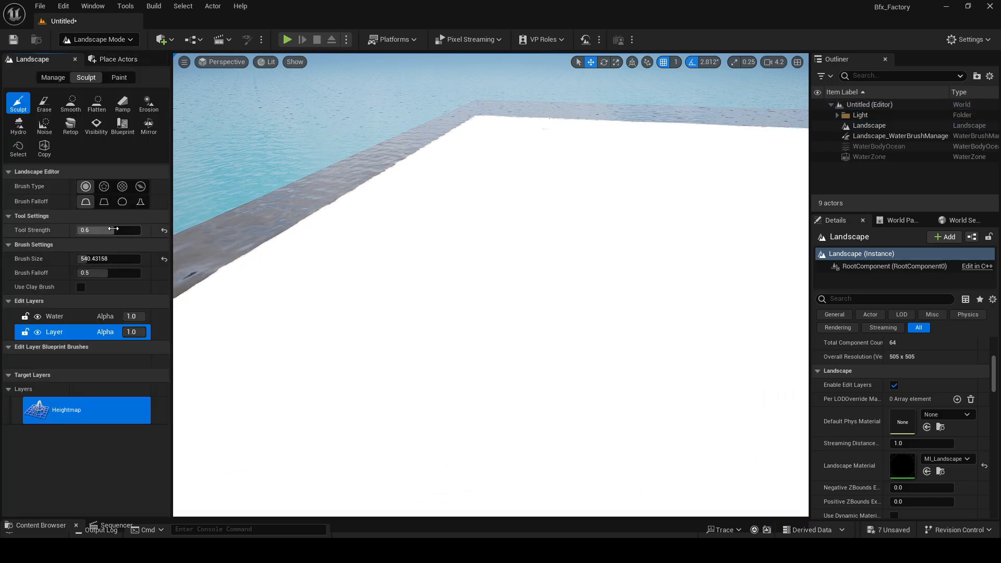
click(118, 78)
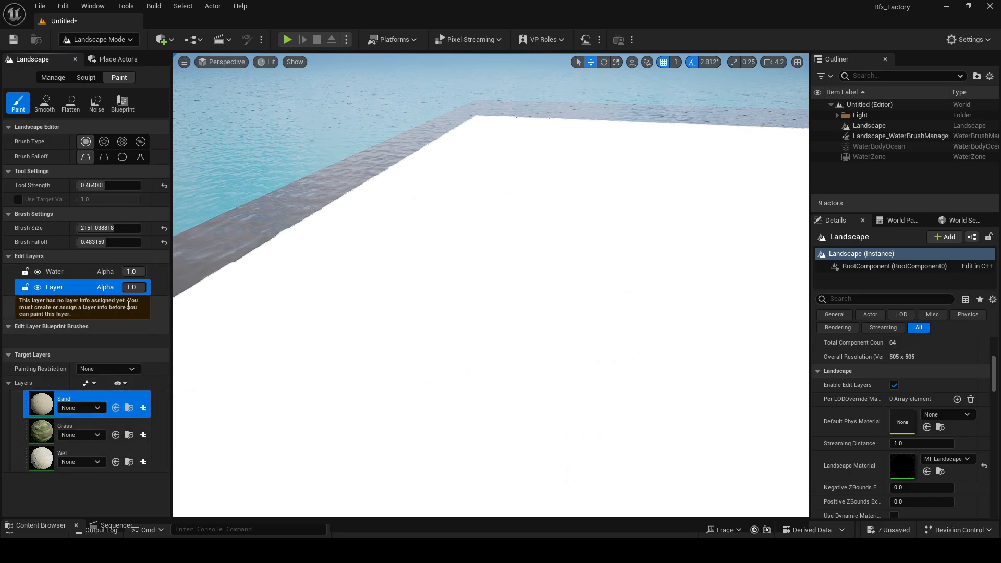
click(144, 409)
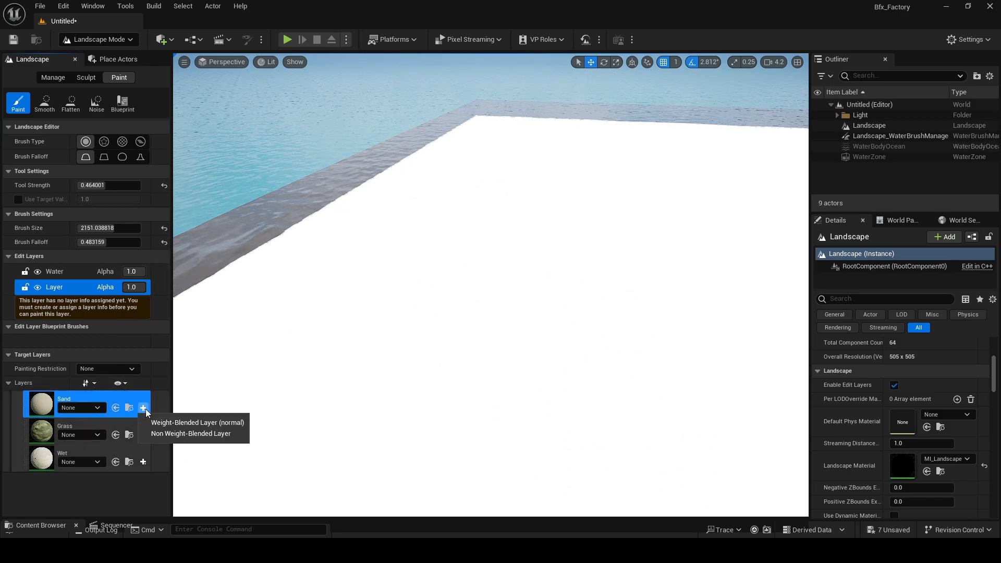
click(208, 424)
click(538, 381)
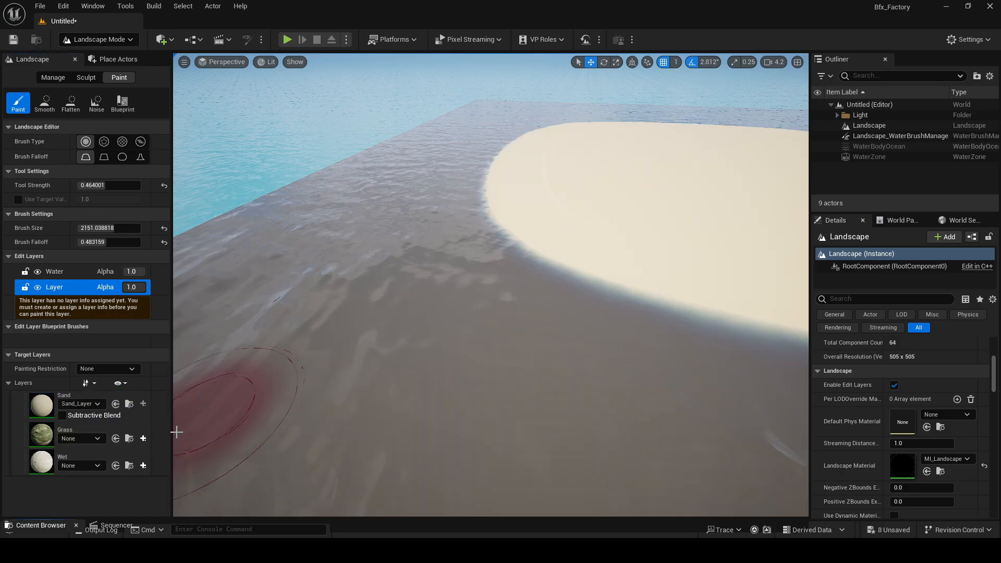
Create weight-blended layer infos for the Grass and Wet layers, saved as Grass_LayerInfo_1 and Wet_LayerInfo.
click(143, 438)
click(172, 453)
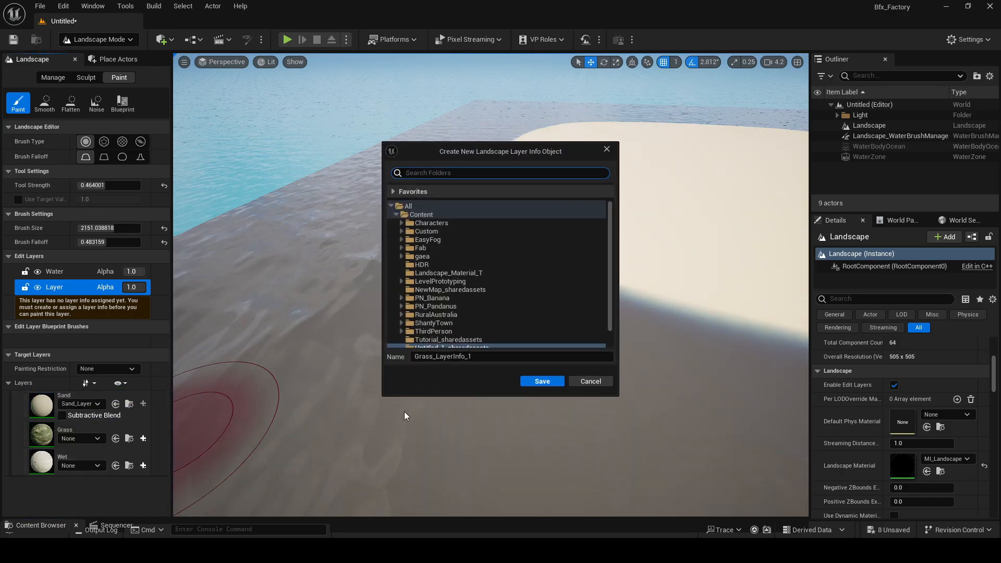
click(543, 381)
click(143, 469)
click(172, 484)
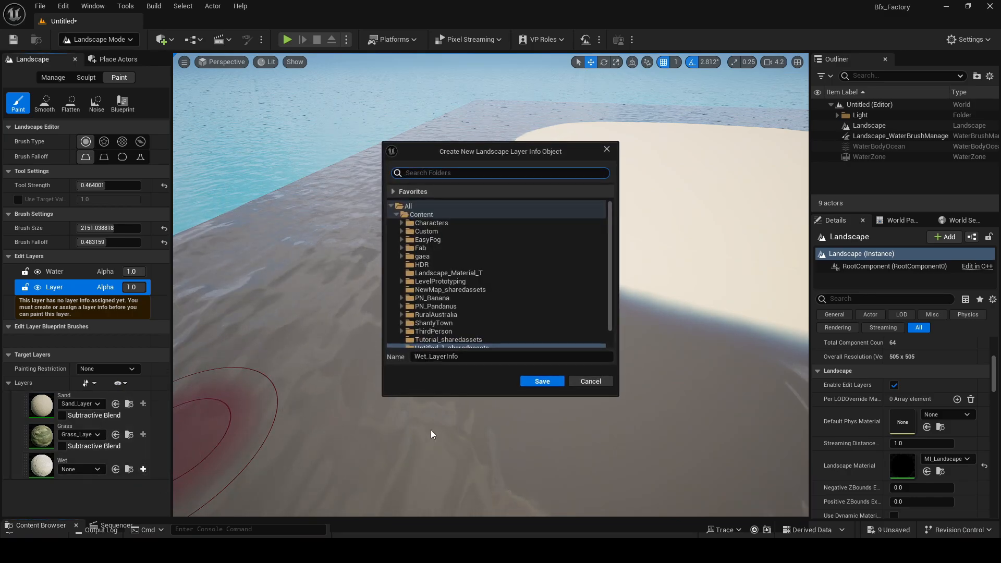
click(541, 381)
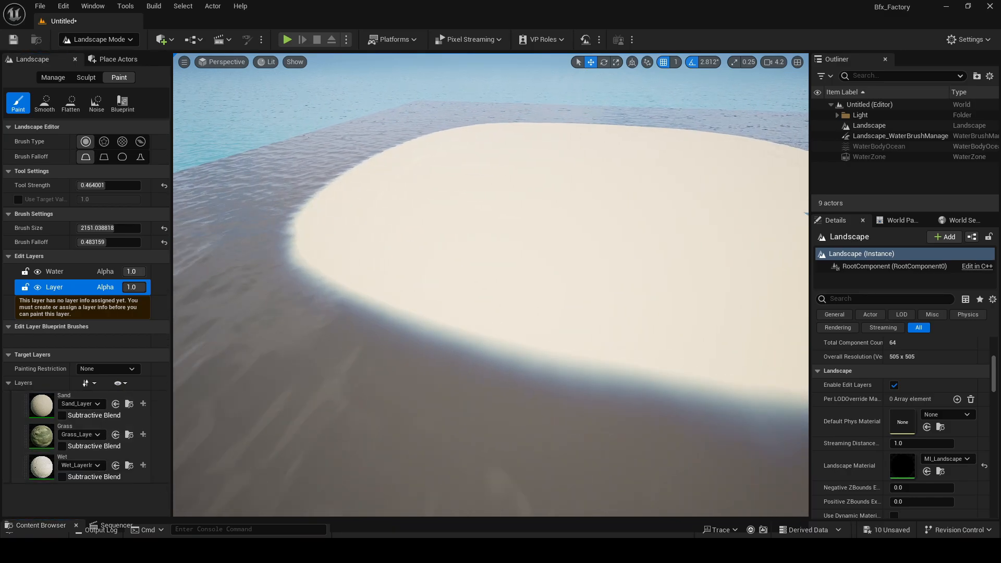
Rotate the sun to a low angle so it casts warm light across the sandy island.
mouse_move(267, 320)
right_down()
mouse_move(208, 300)
mouse_move(347, 295)
mouse_move(350, 307)
mouse_move(209, 247)
mouse_move(325, 267)
right_up()
key(w)
key(ctrl+l)
key(w)
key(w)
key(e)
scroll(324, 267, up, 2)
mouse_move(345, 318)
right_down()
mouse_move(345, 329)
mouse_move(357, 306)
mouse_move(344, 306)
mouse_move(380, 336)
right_up()
key(e)
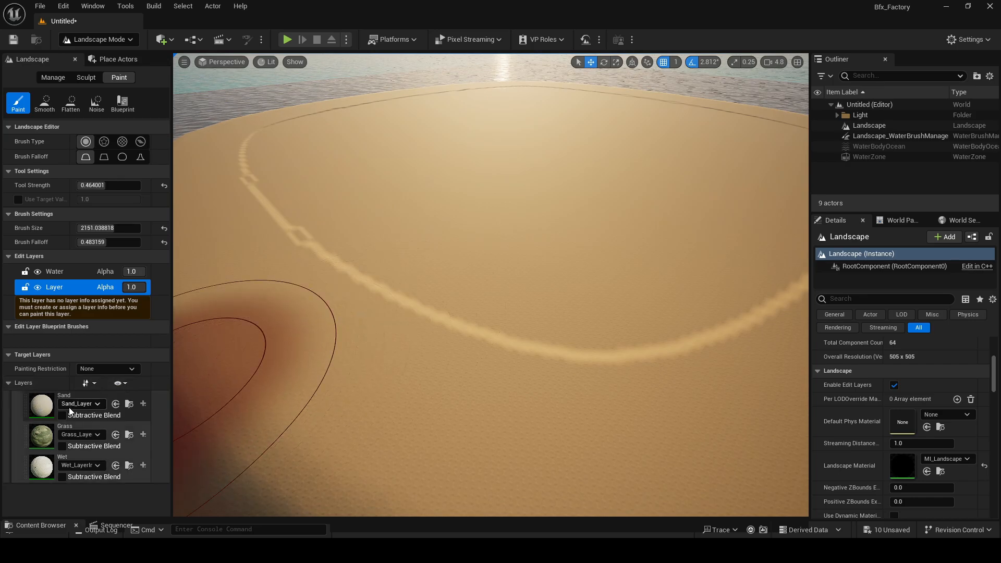
right_drag(466, 337, 467, 337)
key(e)
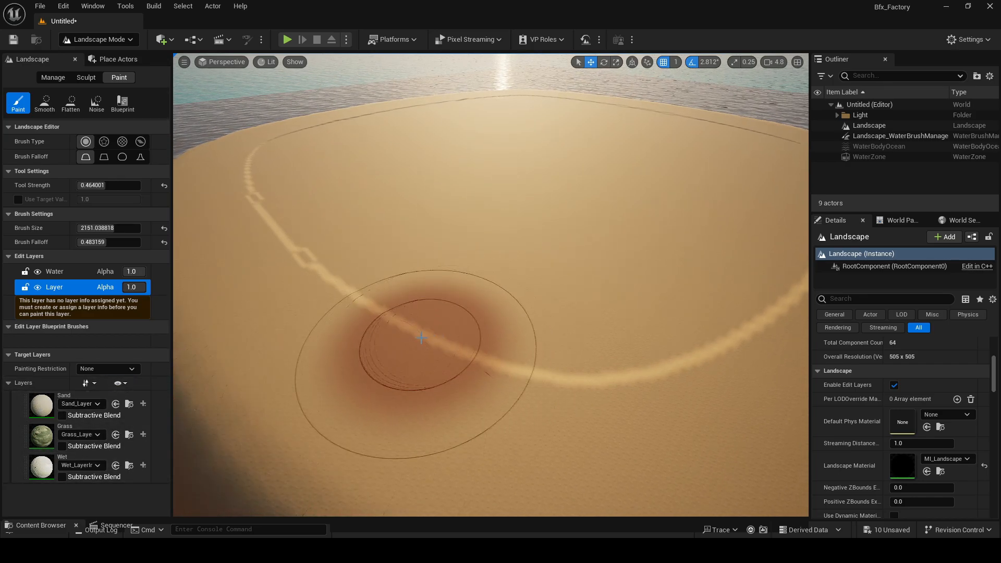
Select the Grass layer and set the paint brush size to 8192, falloff to about 0.44 and tool strength to about 0.56.
click(43, 441)
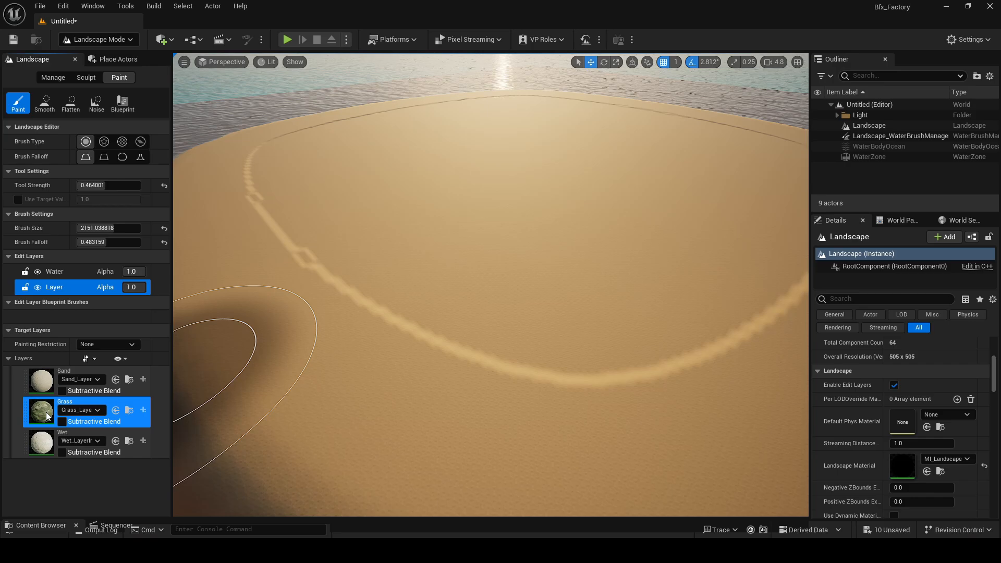
mouse_move(437, 334)
right_down()
mouse_move(459, 396)
mouse_move(440, 333)
right_up()
key(s)
scroll(440, 333, up, 3)
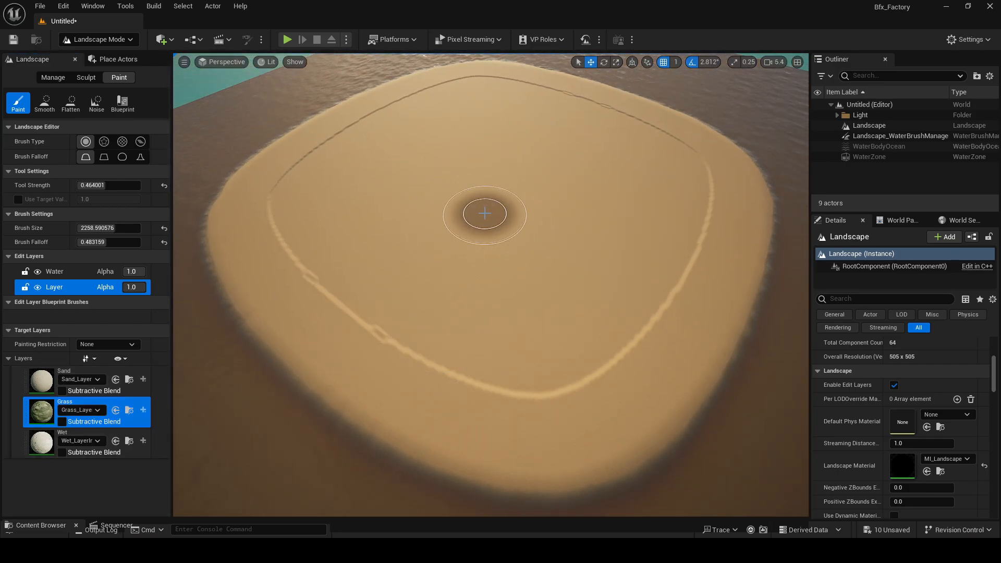
key(])
key(])
key(])
key(])
key(])
key(])
key(])
key(])
key(])
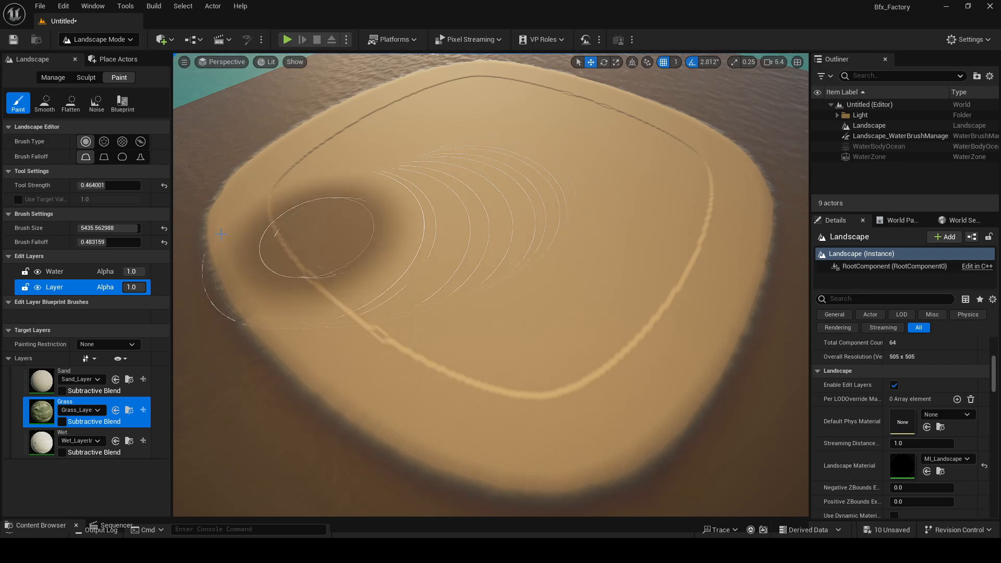
mouse_move(112, 242)
mouse_down()
mouse_move(91, 228)
mouse_move(140, 228)
mouse_up()
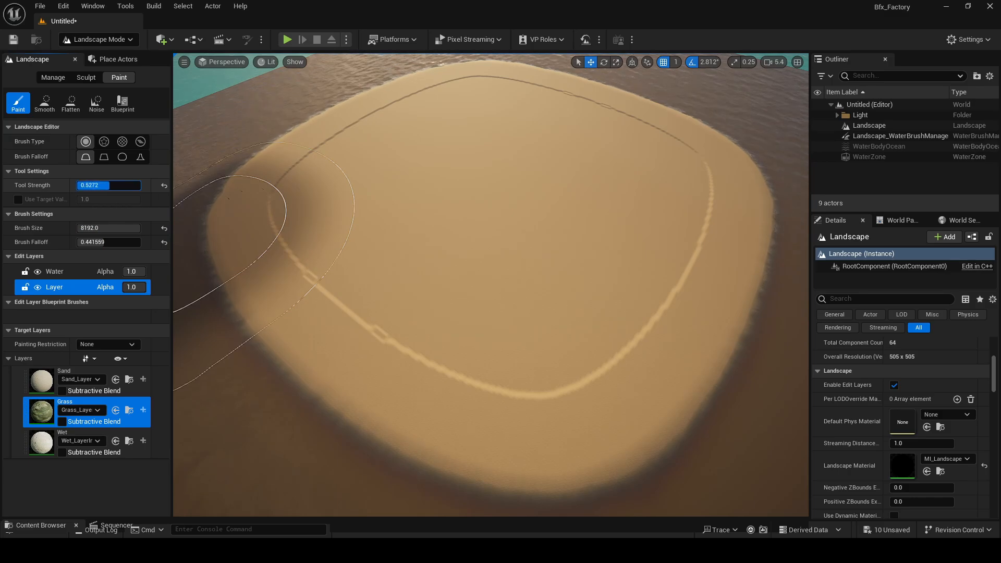
drag(109, 185, 113, 185)
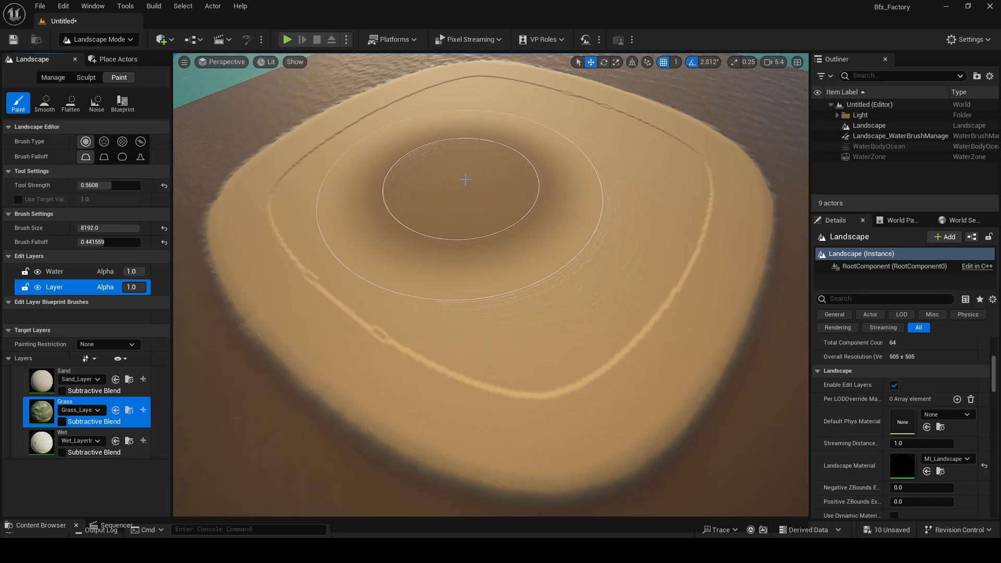
Paint the Grass layer over the middle of the island, leaving a sand border around it.
mouse_move(466, 179)
mouse_down()
mouse_move(496, 179)
mouse_move(505, 192)
mouse_move(471, 195)
mouse_move(503, 186)
mouse_move(487, 203)
mouse_move(447, 168)
mouse_move(521, 207)
mouse_move(494, 192)
mouse_move(494, 210)
mouse_move(478, 177)
mouse_up()
mouse_move(478, 177)
right_down()
mouse_move(484, 183)
mouse_move(417, 154)
mouse_move(504, 158)
mouse_move(464, 166)
right_up()
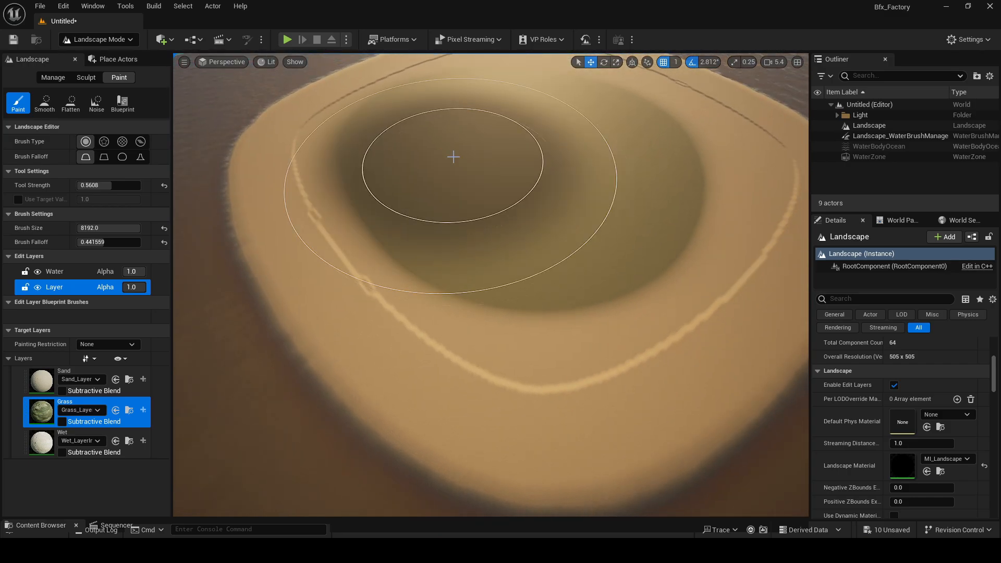
mouse_move(507, 197)
right_down()
mouse_move(453, 163)
mouse_move(517, 192)
mouse_move(511, 162)
mouse_move(520, 162)
mouse_move(513, 170)
mouse_move(553, 209)
mouse_move(561, 201)
mouse_move(517, 193)
mouse_move(493, 216)
mouse_move(517, 192)
right_up()
key(w)
key(w)
scroll(520, 163, up, 3)
key(s)
key(w)
scroll(517, 193, down, 4)
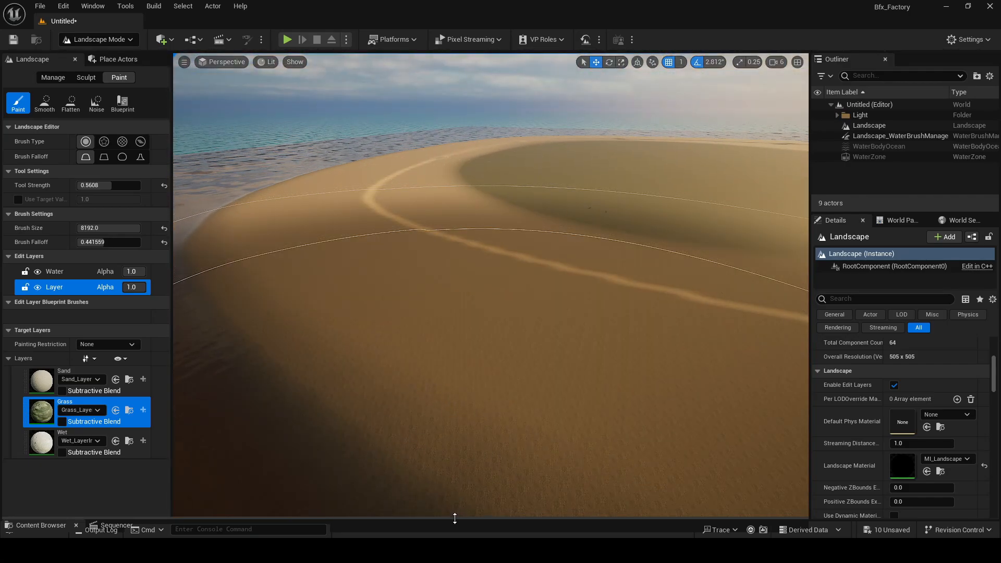
Open the MI_Landscape material instance from the Landscape_Material_T content folder.
drag(454, 518, 488, 311)
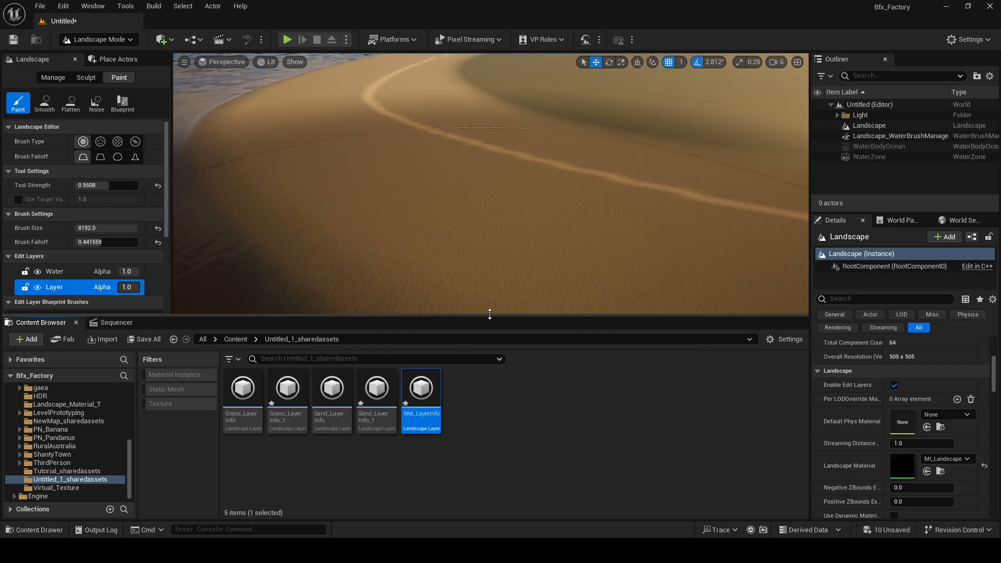
click(230, 334)
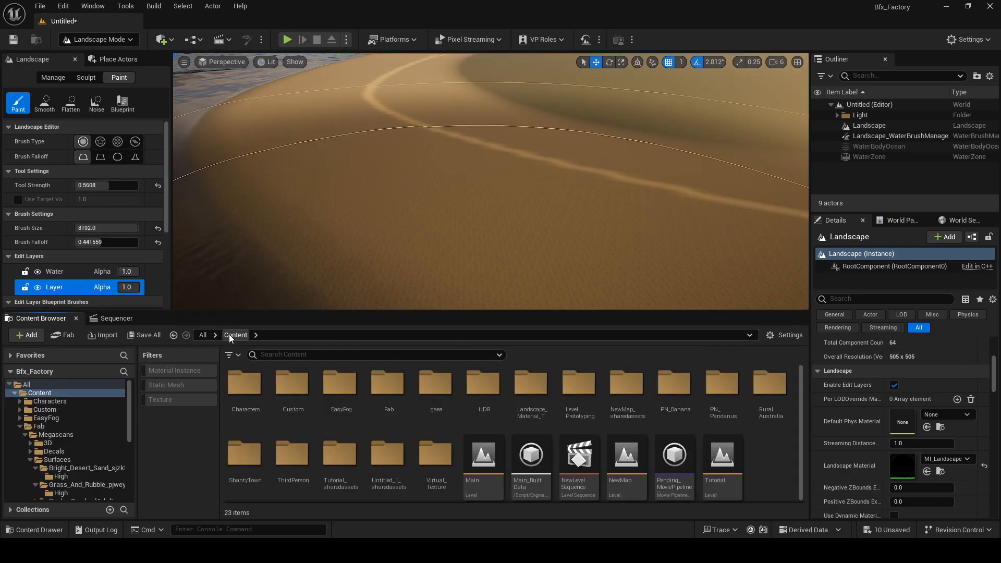
double_click(531, 402)
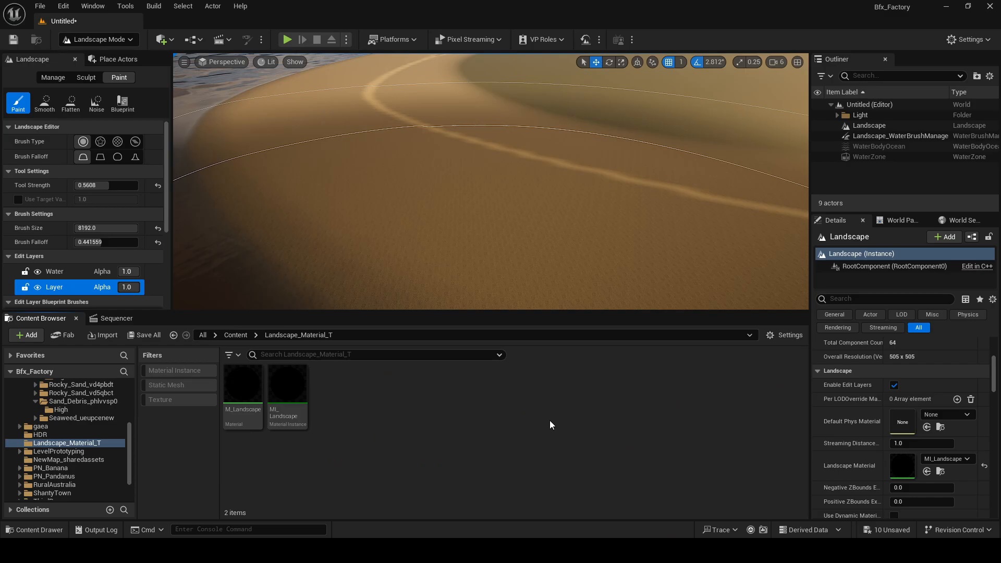
mouse_move(285, 393)
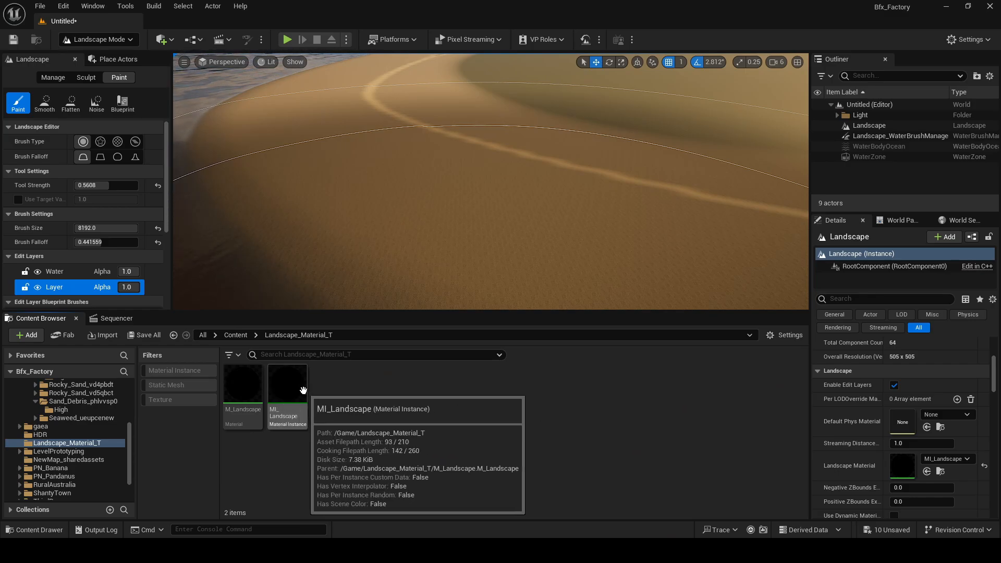
double_click(303, 390)
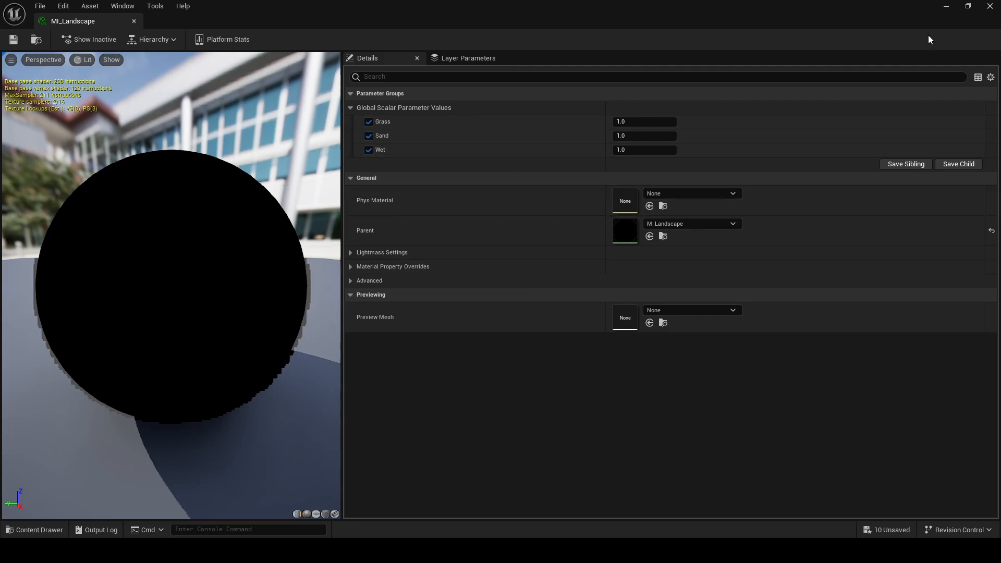
Resize the MI_Landscape editor window to sit beside the viewport and collapse the content browser.
click(966, 7)
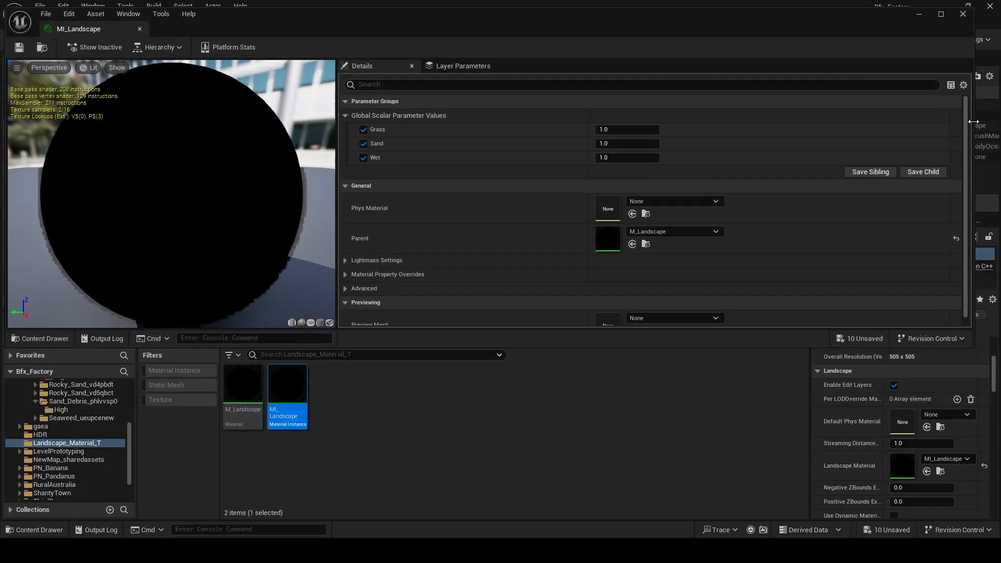
drag(972, 121, 360, 121)
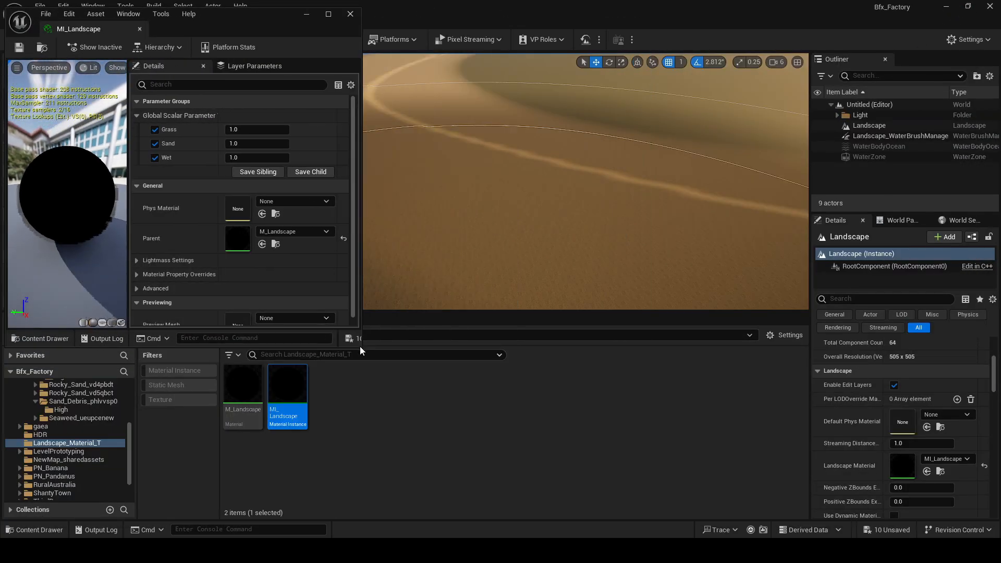
drag(360, 348, 401, 539)
drag(619, 312, 606, 521)
Try 0.5 for the Grass scalar parameter, settle on 0.1 and check the grass texture on the island.
mouse_move(498, 260)
right_down()
mouse_move(503, 250)
mouse_move(498, 260)
right_up()
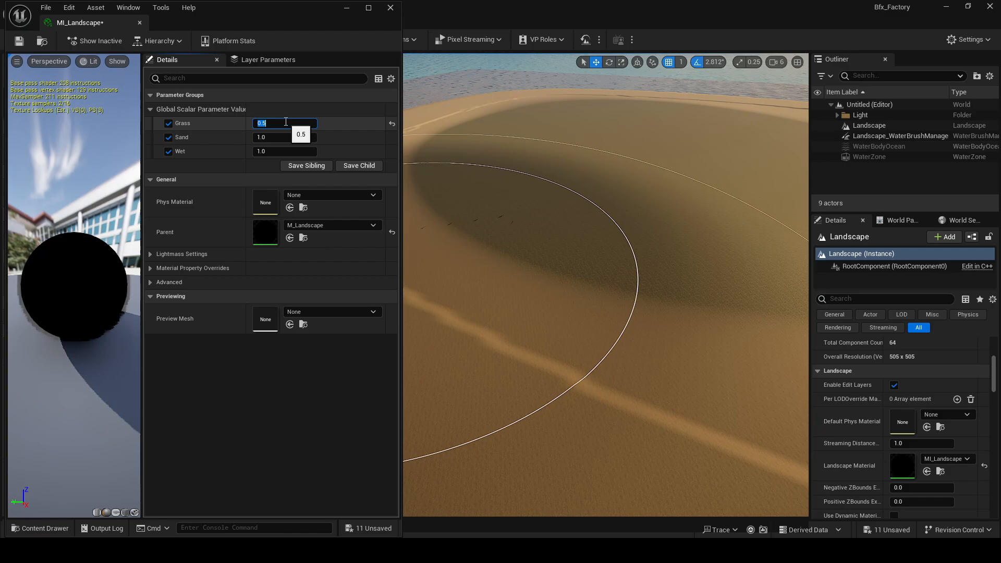
scroll(602, 272, up, 3)
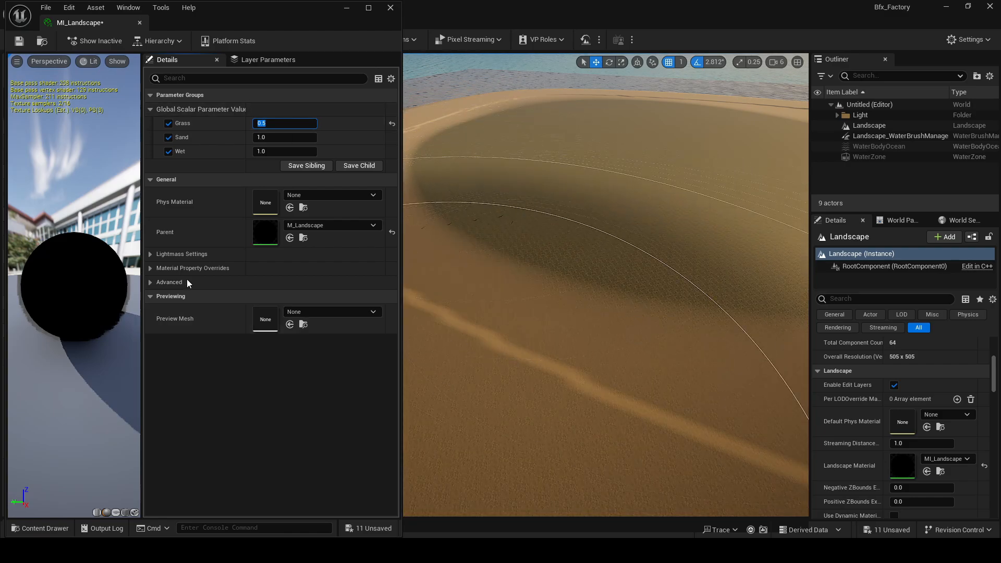
right_drag(547, 281, 505, 251)
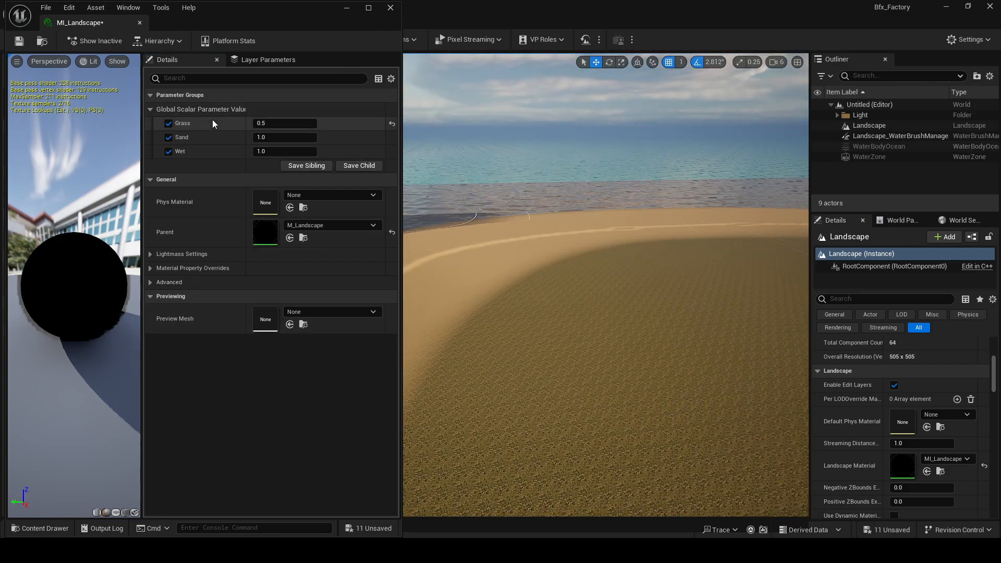
text(1)
key(Return)
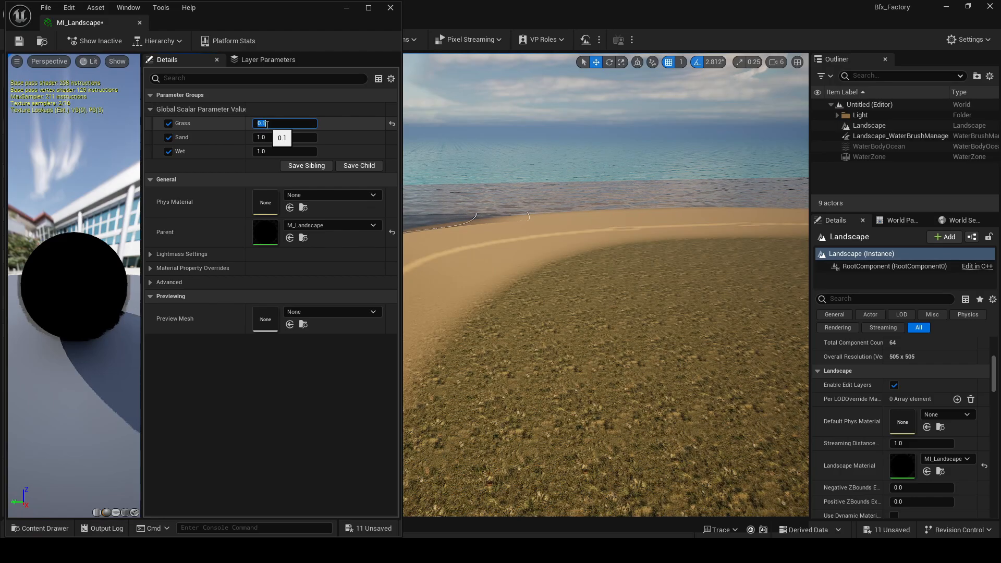
right_drag(469, 246, 563, 255)
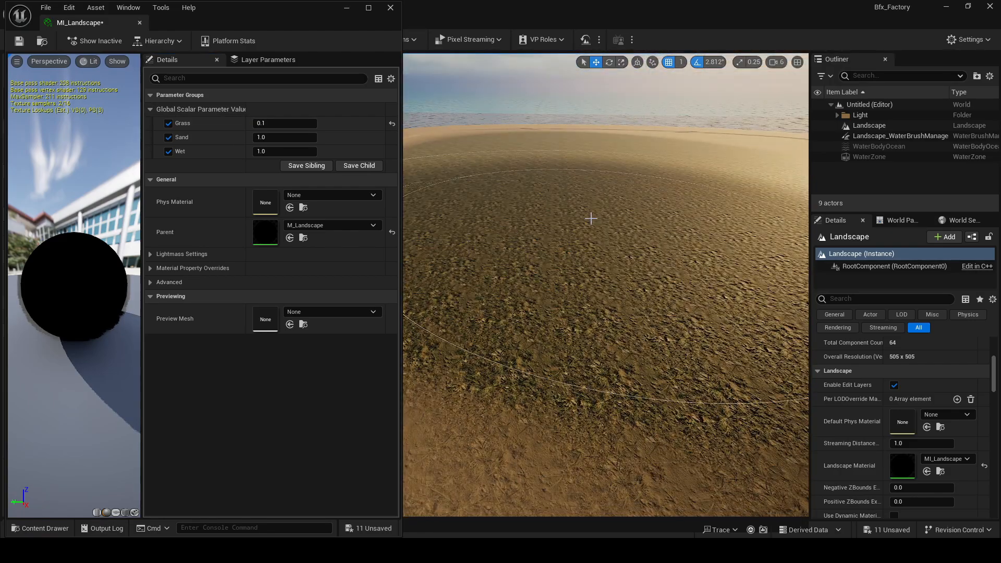
mouse_move(590, 219)
right_down()
mouse_move(542, 174)
mouse_move(545, 224)
mouse_move(555, 232)
mouse_move(548, 235)
right_up()
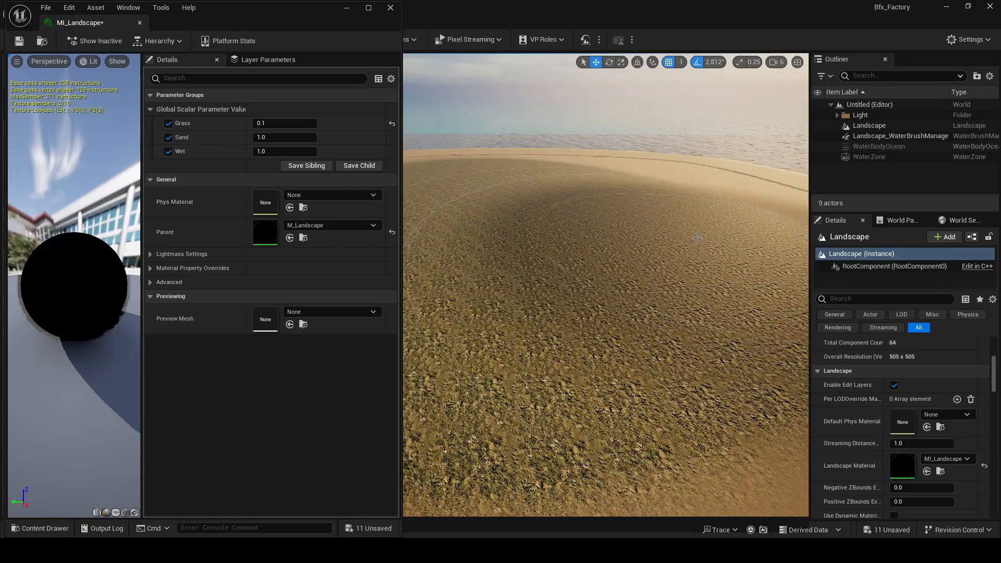
right_drag(605, 285, 548, 250)
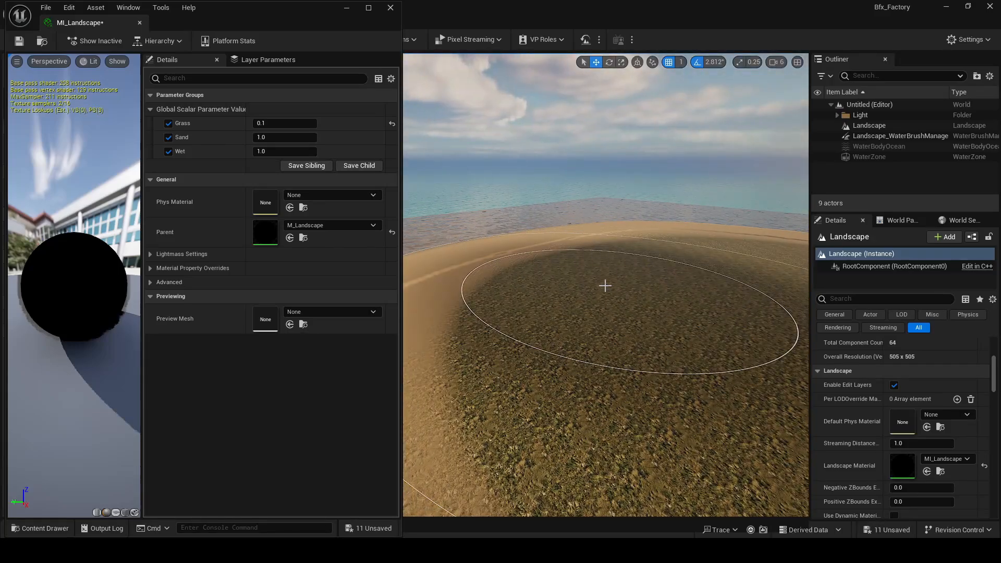
right_drag(600, 319, 633, 333)
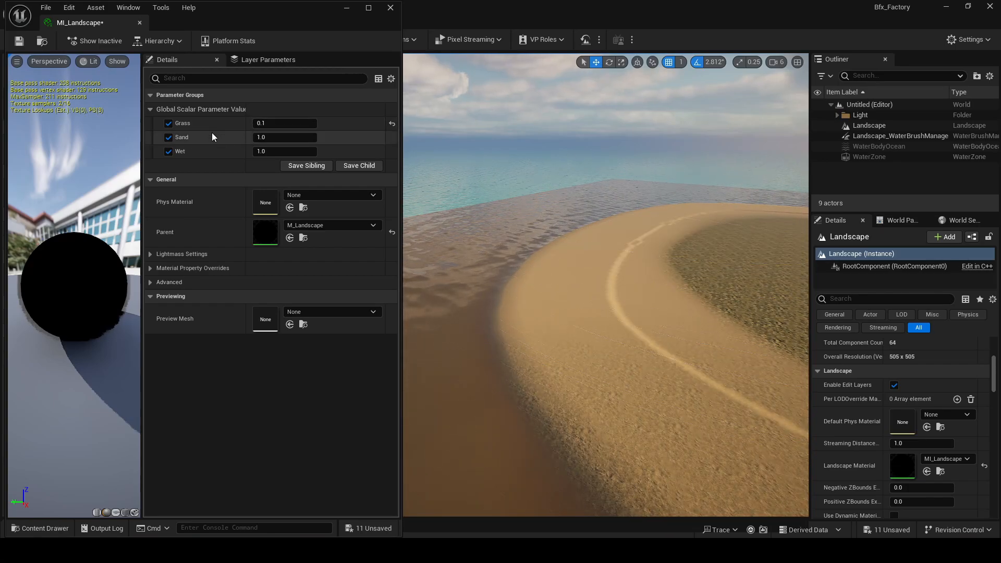
Set the Sand scalar parameter to 0.04 and check the sand texture on the island.
mouse_move(553, 281)
right_down()
mouse_move(672, 292)
mouse_move(647, 312)
mouse_move(576, 292)
right_up()
right_drag(577, 176, 558, 156)
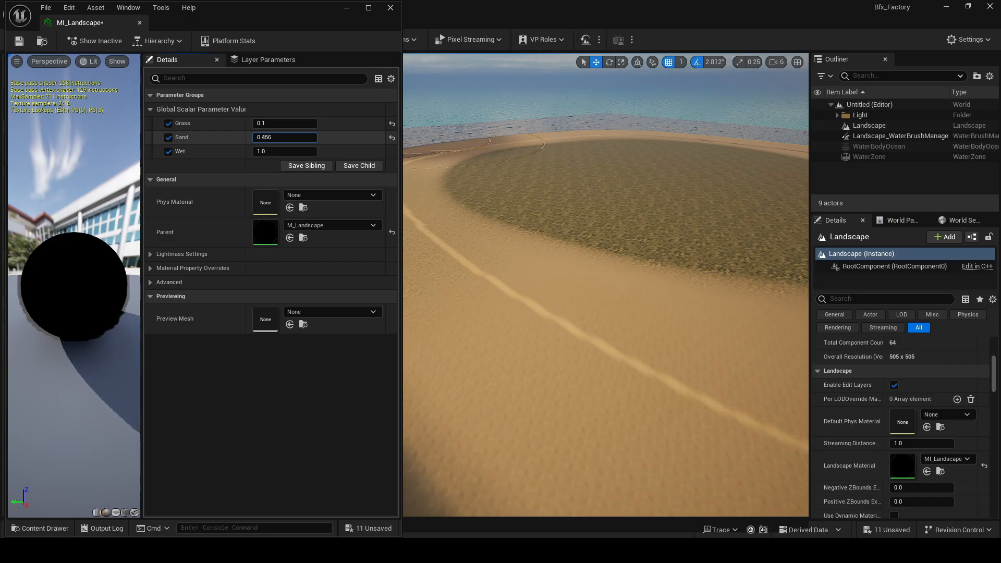
drag(285, 138, 263, 137)
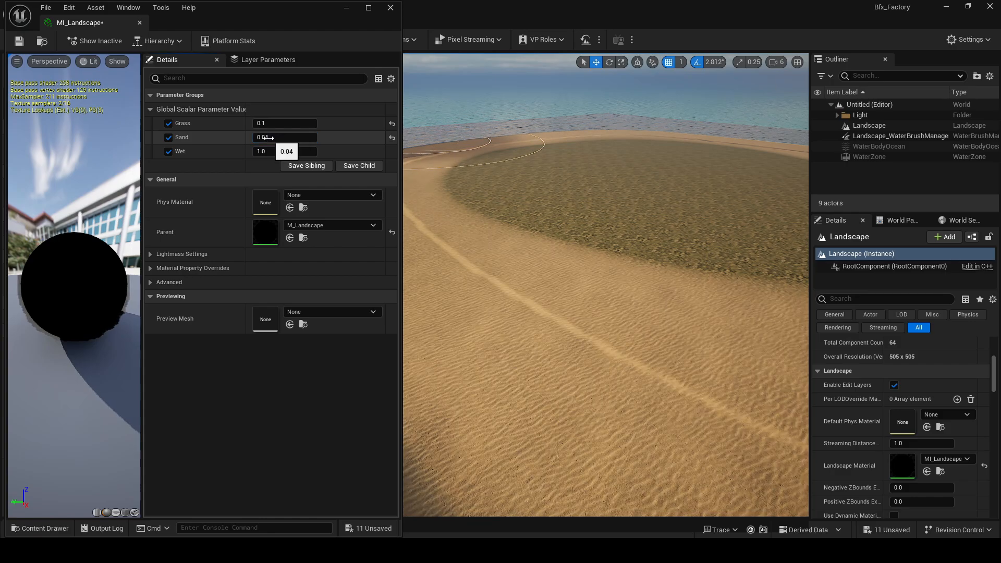
right_drag(493, 230, 495, 251)
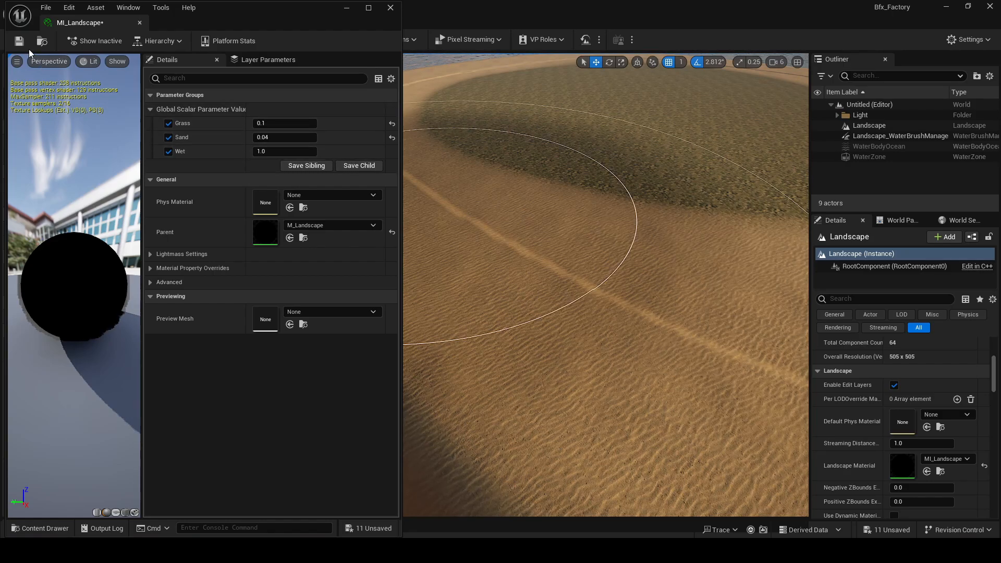
Save the MI_Landscape material instance and close its editor.
click(21, 45)
click(352, 9)
mouse_move(496, 365)
right_down()
mouse_move(516, 372)
mouse_move(497, 375)
right_up()
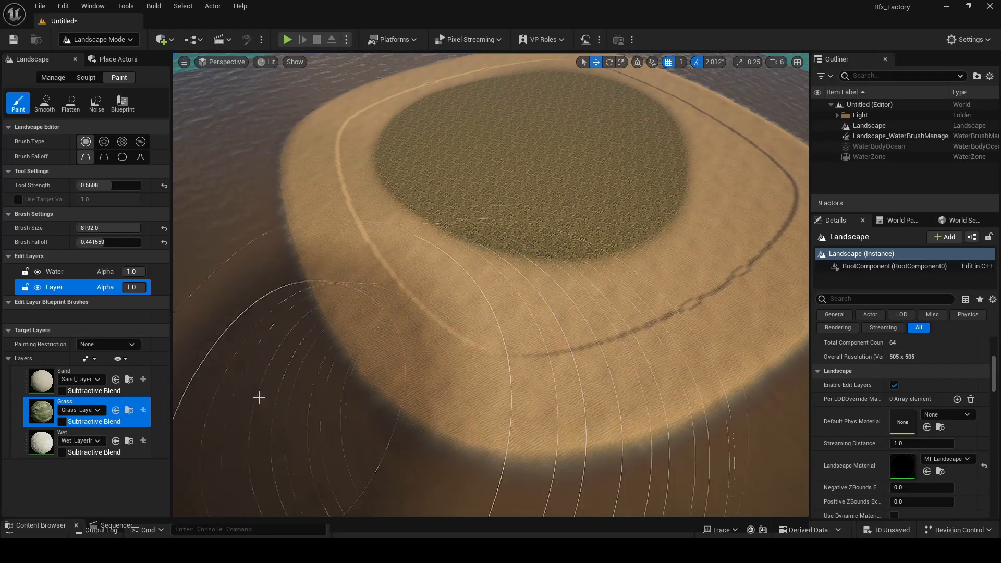
Choose the Wet layer for painting and reduce the brush size to about 1605.
click(39, 444)
right_drag(373, 378, 377, 381)
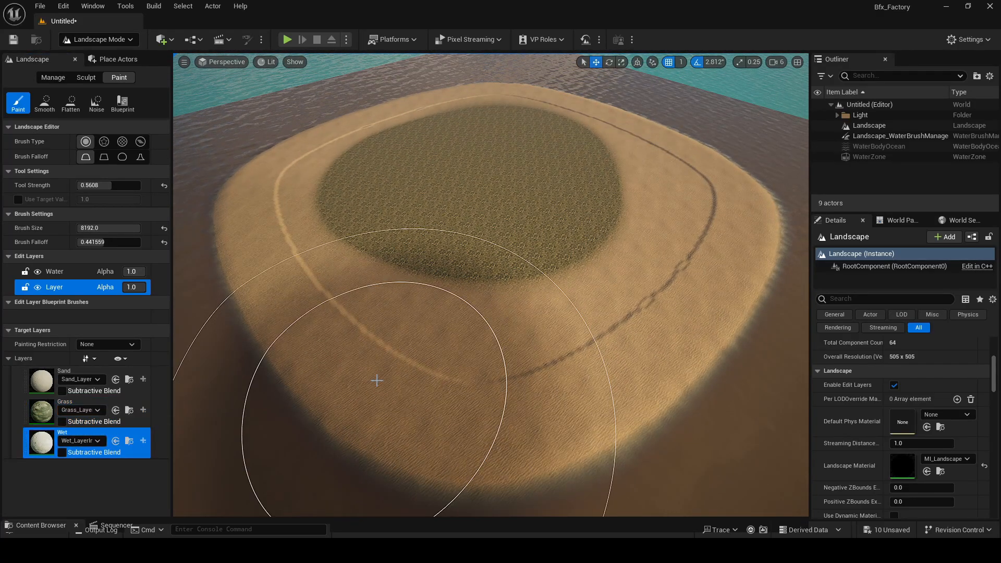
drag(99, 229, 78, 229)
click(99, 227)
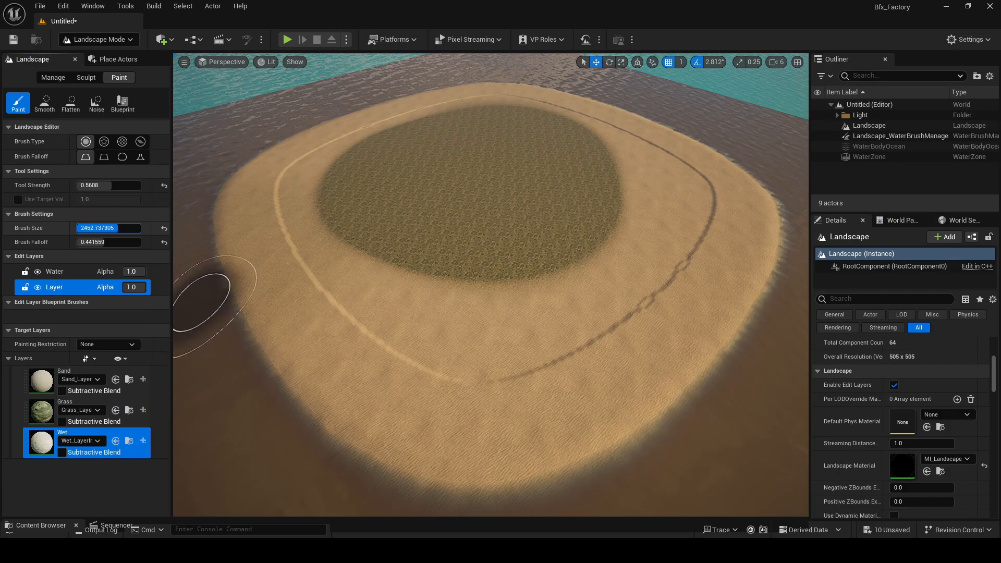
Paint the Wet layer along the island's shoreline, following the outer edge of the sand.
mouse_move(255, 153)
right_down()
mouse_move(328, 157)
mouse_move(261, 159)
mouse_move(232, 120)
mouse_move(272, 209)
right_up()
drag(429, 352, 459, 348)
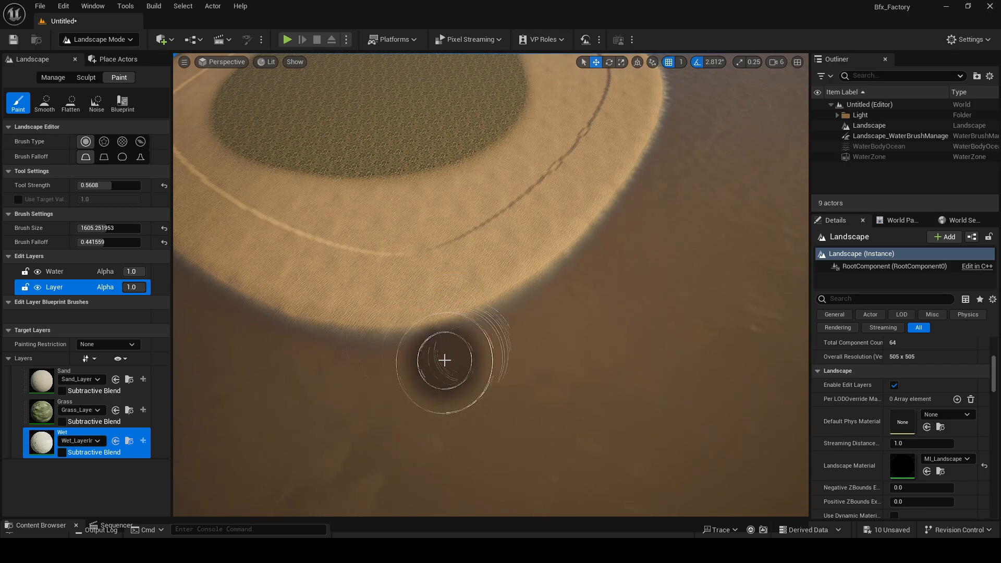
right_drag(420, 362, 349, 318)
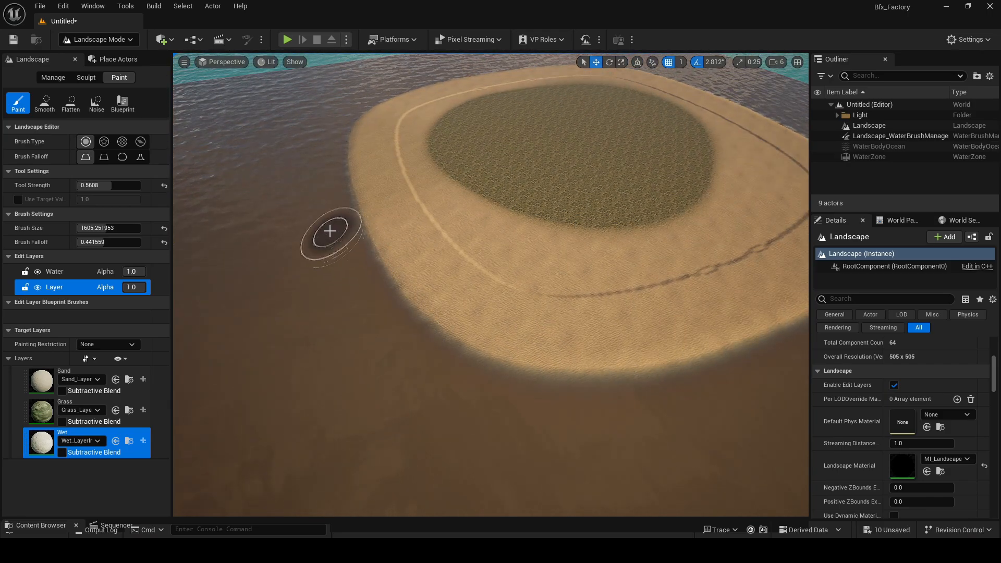
mouse_move(341, 235)
mouse_down()
mouse_move(402, 333)
mouse_move(512, 384)
mouse_move(666, 404)
mouse_up()
mouse_move(599, 414)
right_down()
mouse_move(652, 428)
mouse_move(655, 415)
right_up()
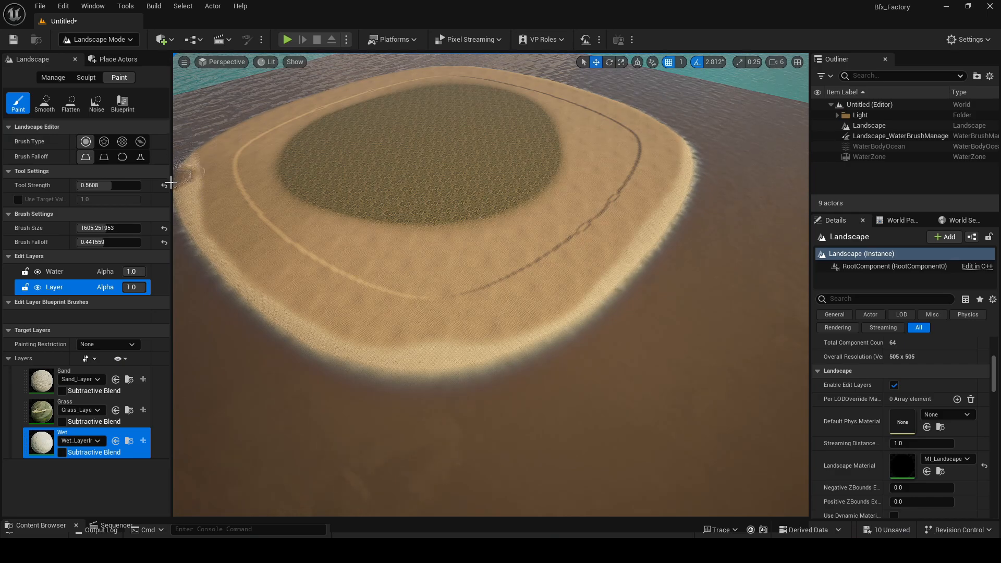
Go down to beach level at the shoreline and rotate the sun's direction to relight the sand and water.
mouse_move(289, 220)
right_down()
mouse_move(219, 200)
mouse_move(370, 210)
mouse_move(245, 190)
right_up()
key(w)
scroll(292, 220, up, 2)
key(w)
key(ctrl+l)
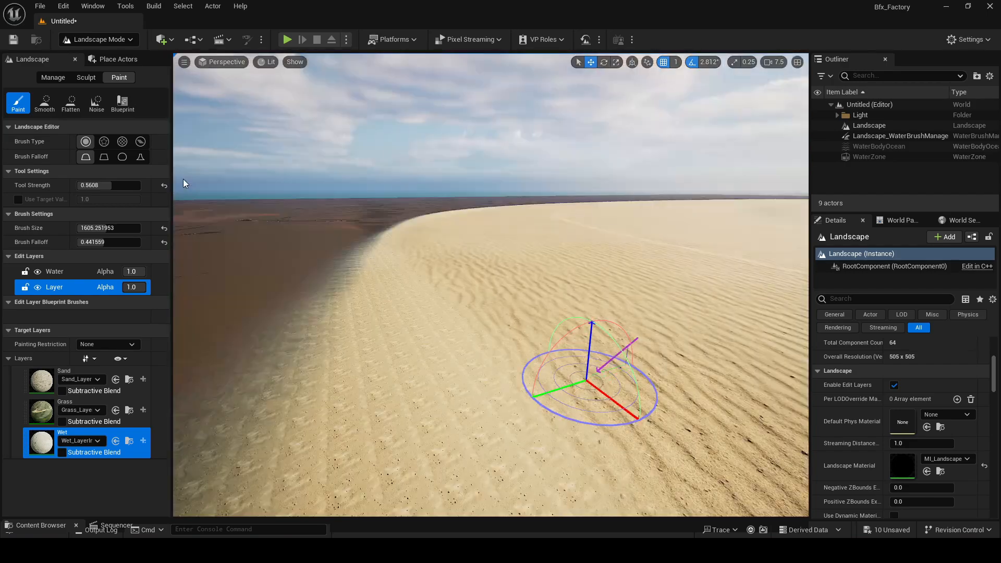
drag(365, 289, 398, 275)
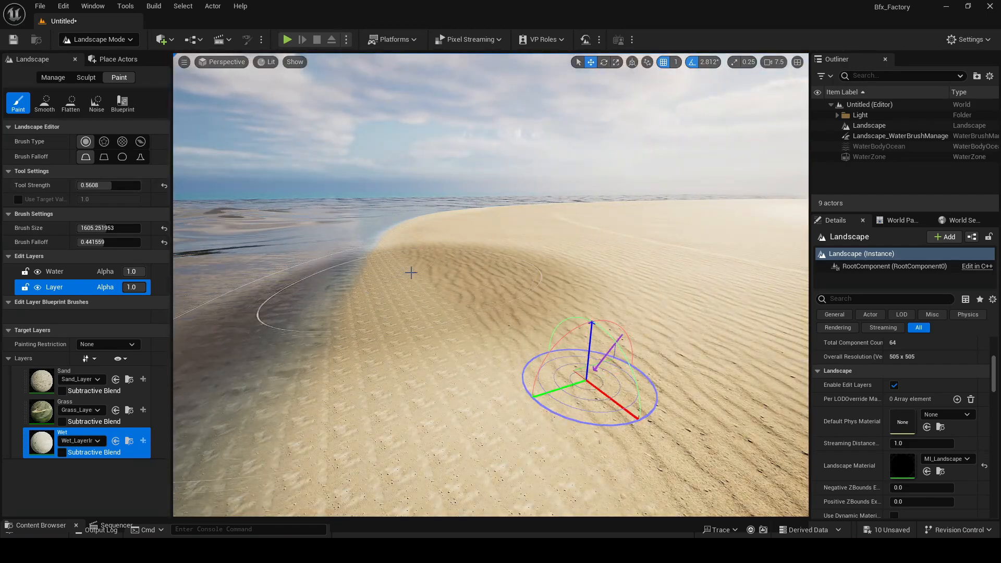
Examine the tiling of the painted Wet texture up close along the shoreline.
key(w)
right_drag(410, 272, 410, 272)
right_drag(496, 234, 493, 258)
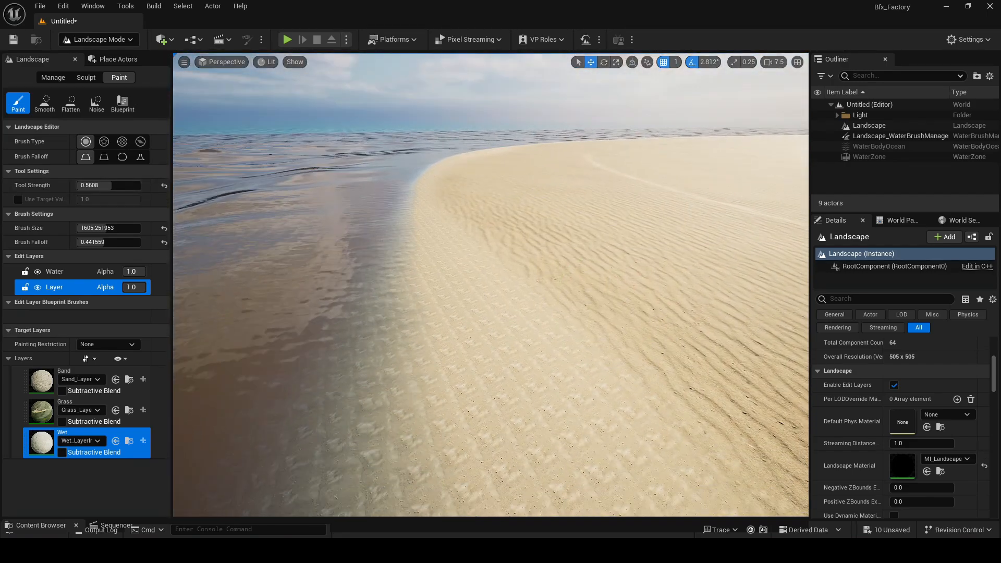
drag(365, 279, 440, 254)
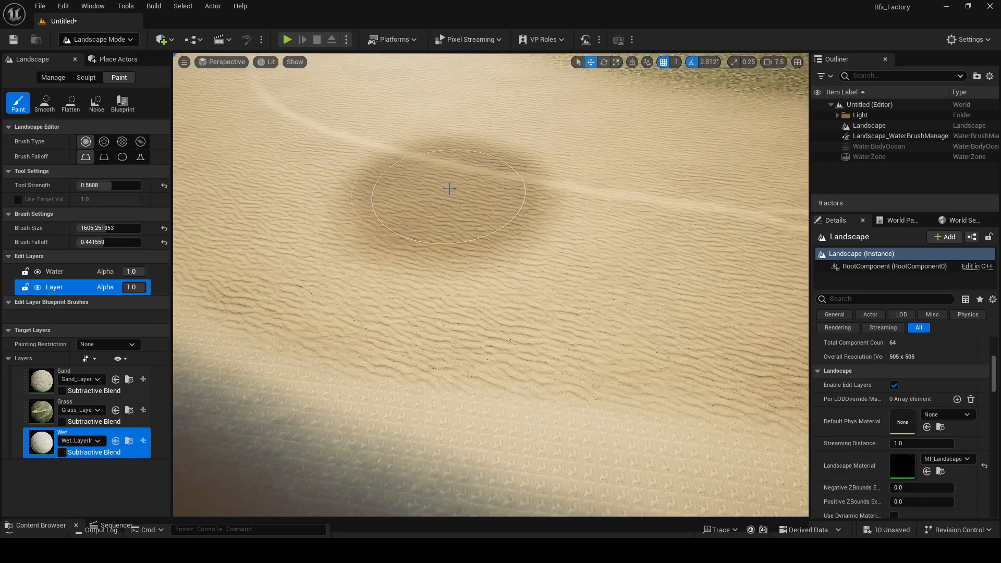
key(ctrl+z)
right_drag(449, 188, 449, 189)
key(w)
drag(714, 323, 638, 490)
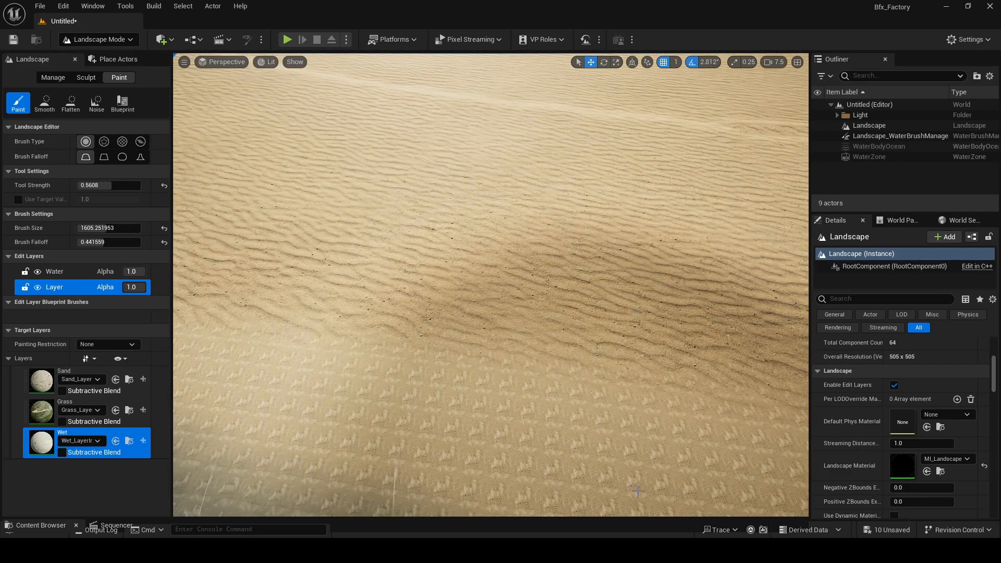
Set the Wet scalar parameter of MI_Landscape to 0.144 and save the material instance.
mouse_move(636, 552)
click(677, 516)
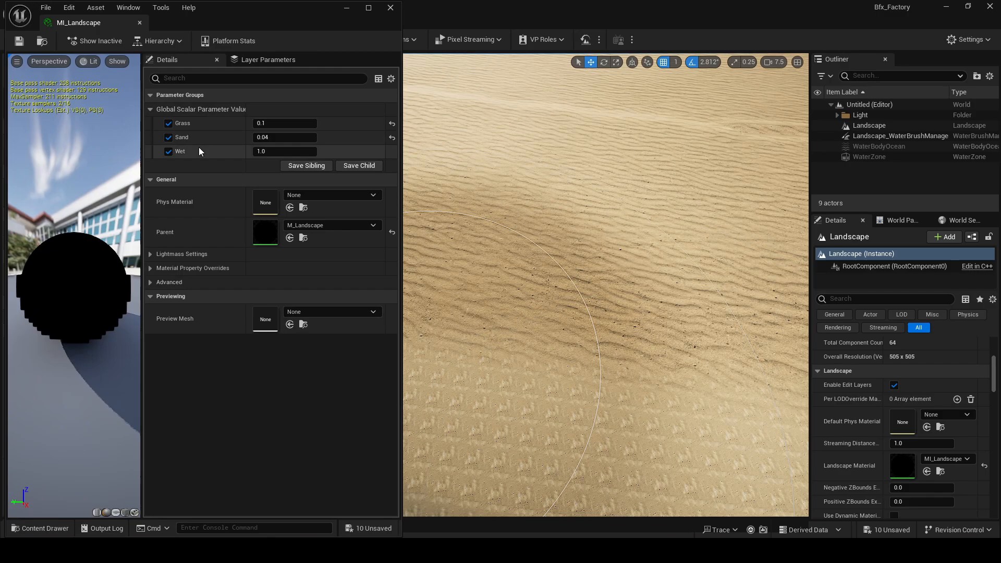
drag(284, 151, 250, 151)
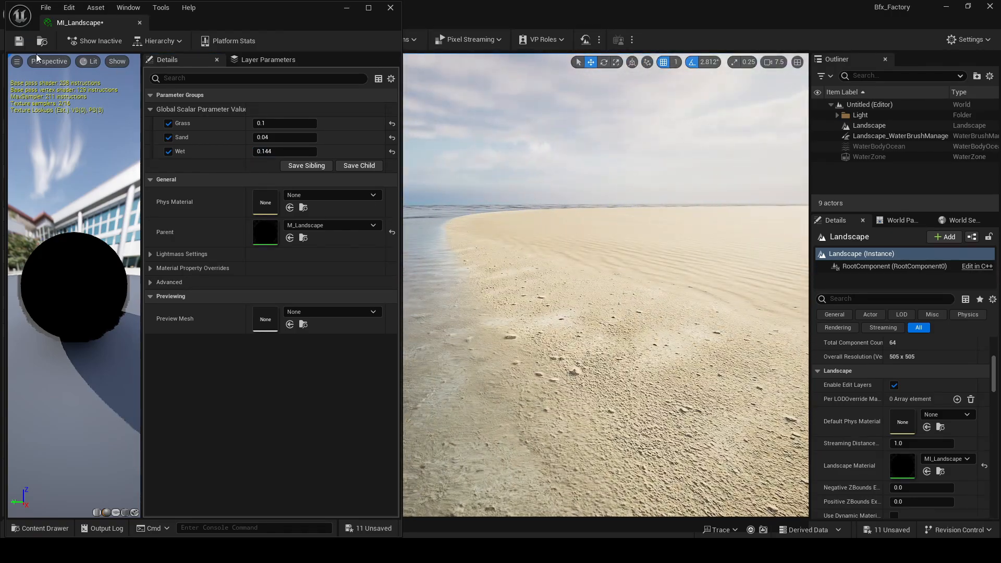
click(346, 7)
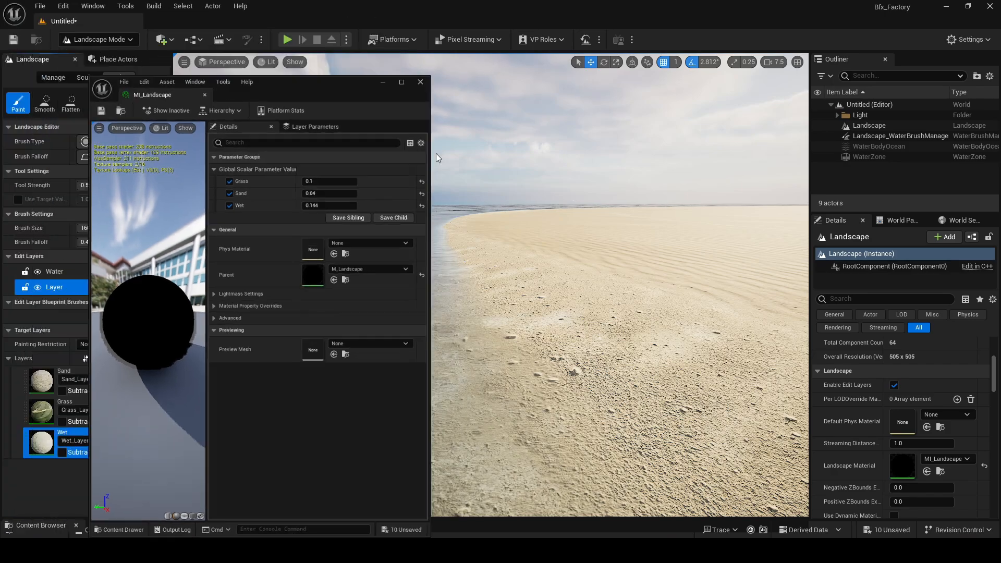
Open the M_Landscape material from the Landscape_Material_T folder in a maximized material editor.
drag(513, 520, 522, 338)
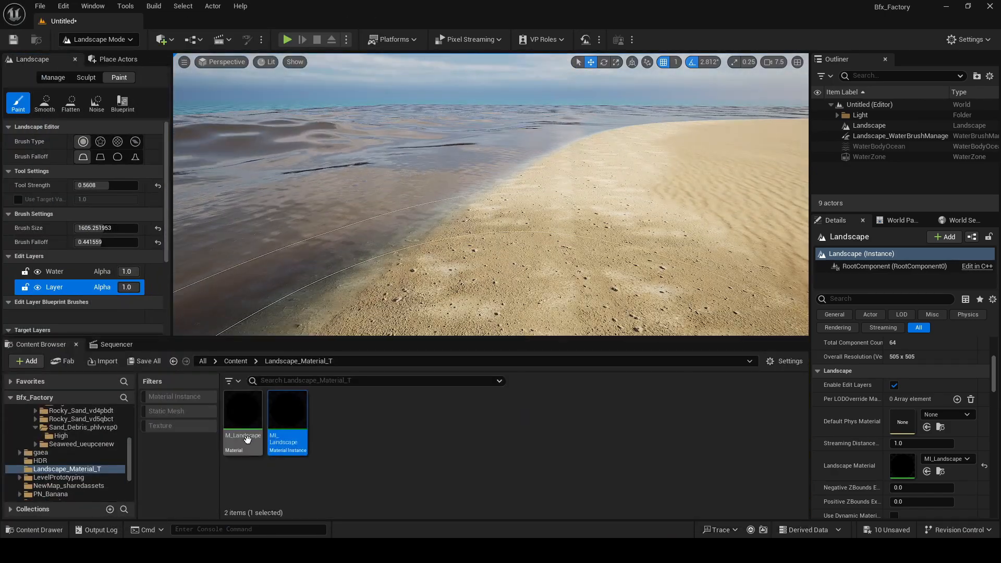
double_click(237, 417)
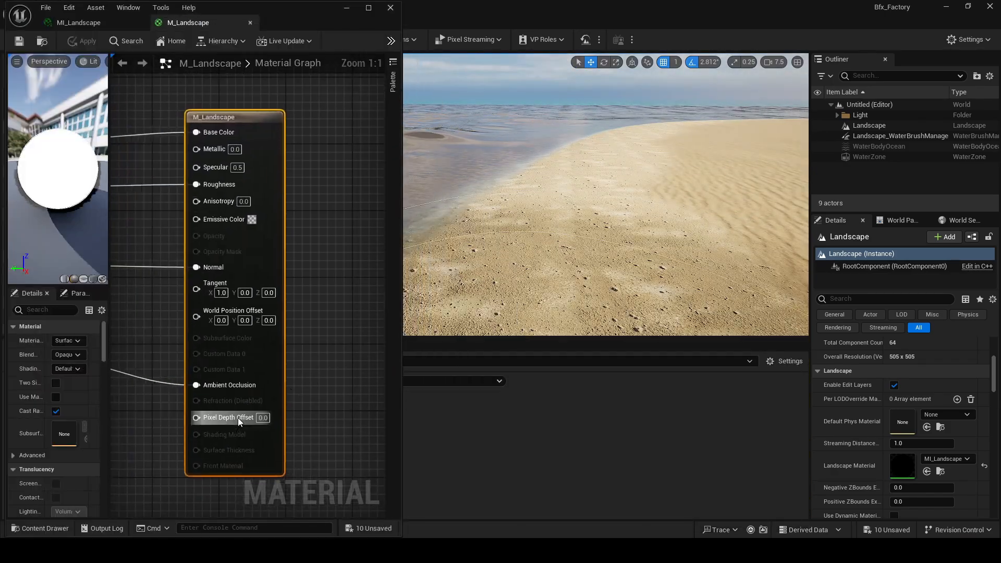
double_click(280, 14)
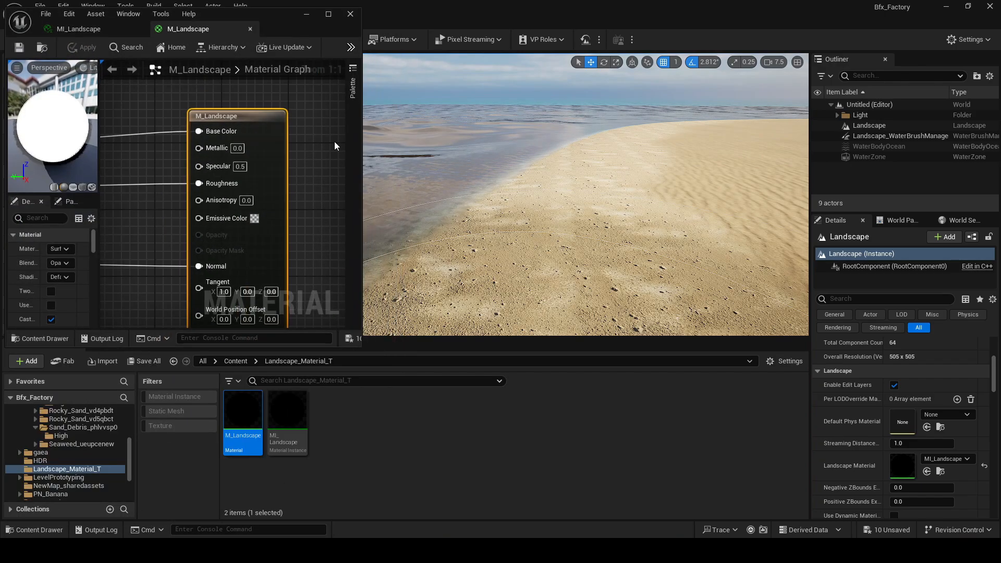
click(329, 15)
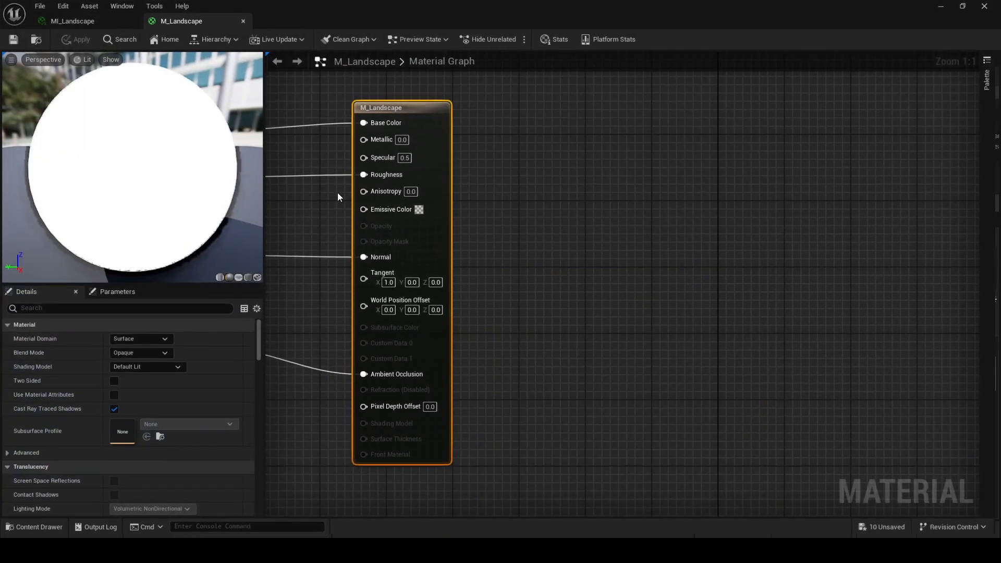
Locate the Wet layer's node group in the material graph and select its Wet scalar parameter.
right_drag(338, 192, 670, 217)
scroll(564, 235, down, 5)
right_drag(565, 236, 732, 267)
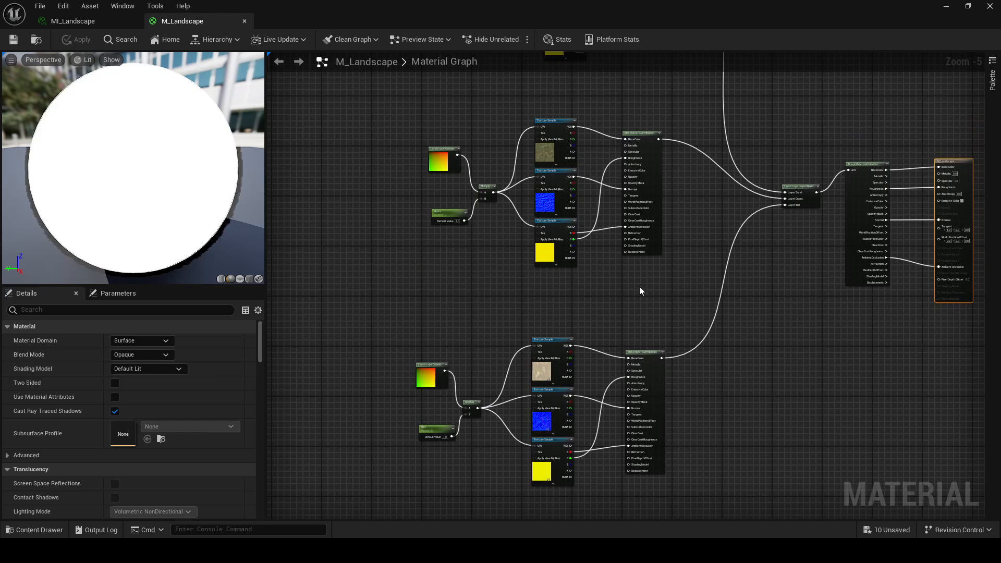
right_drag(638, 286, 561, 217)
scroll(427, 304, up, 3)
right_drag(409, 307, 473, 294)
scroll(506, 285, down, 5)
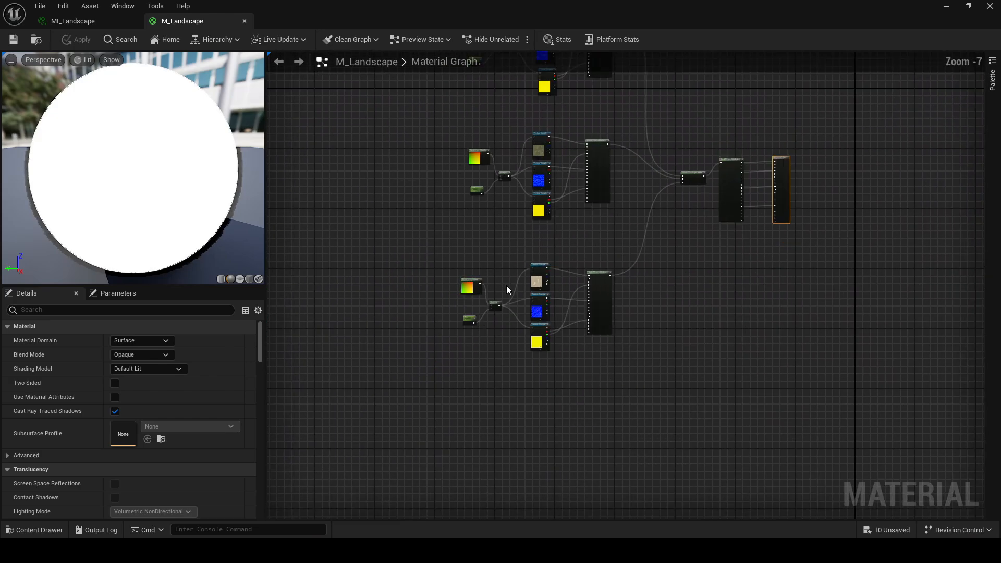
right_drag(592, 174, 543, 185)
scroll(458, 349, up, 7)
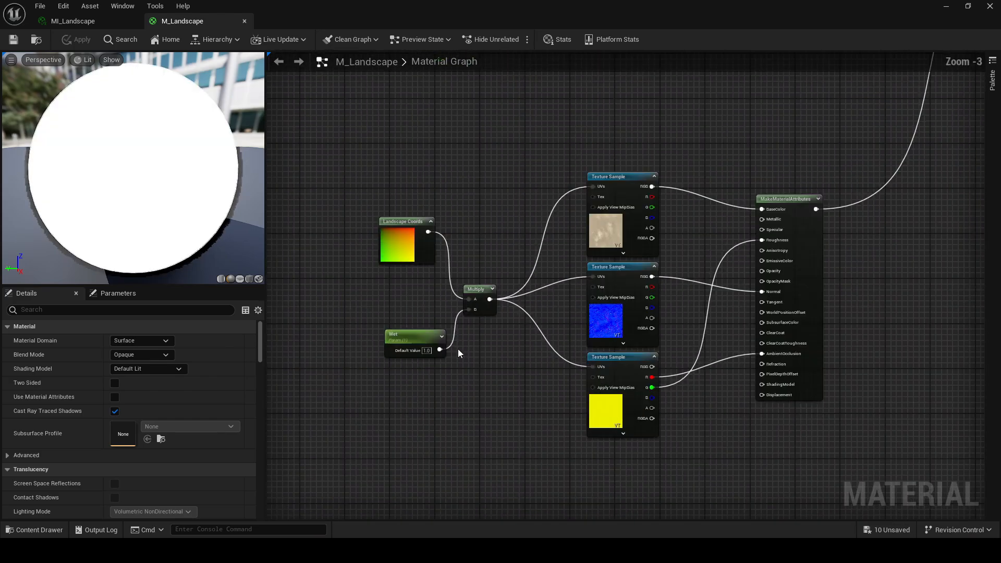
click(384, 331)
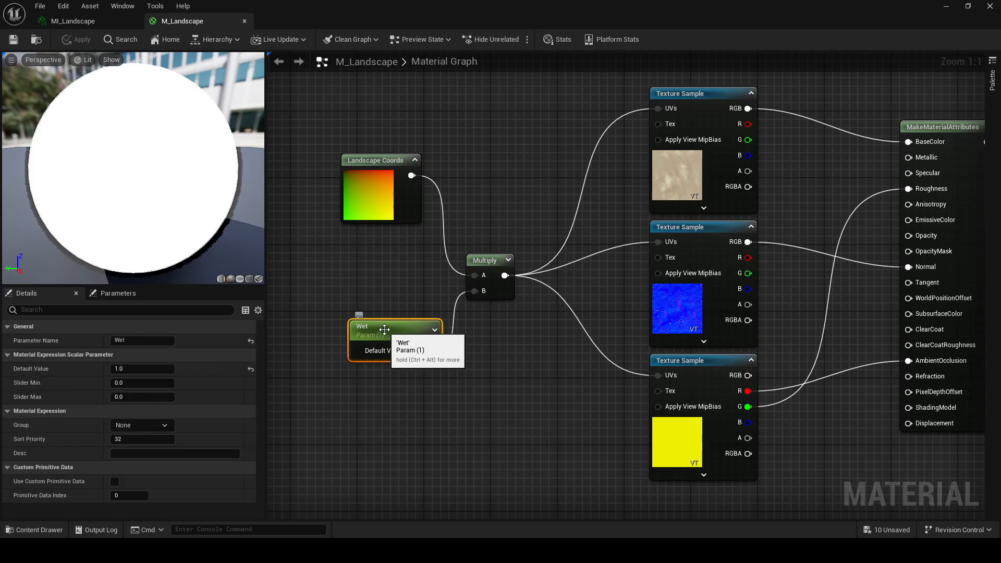
Move the Wet group's MakeMaterialAttributes node away from its texture samples and break the link into Roughness.
right_drag(601, 296, 319, 297)
right_drag(520, 304, 394, 313)
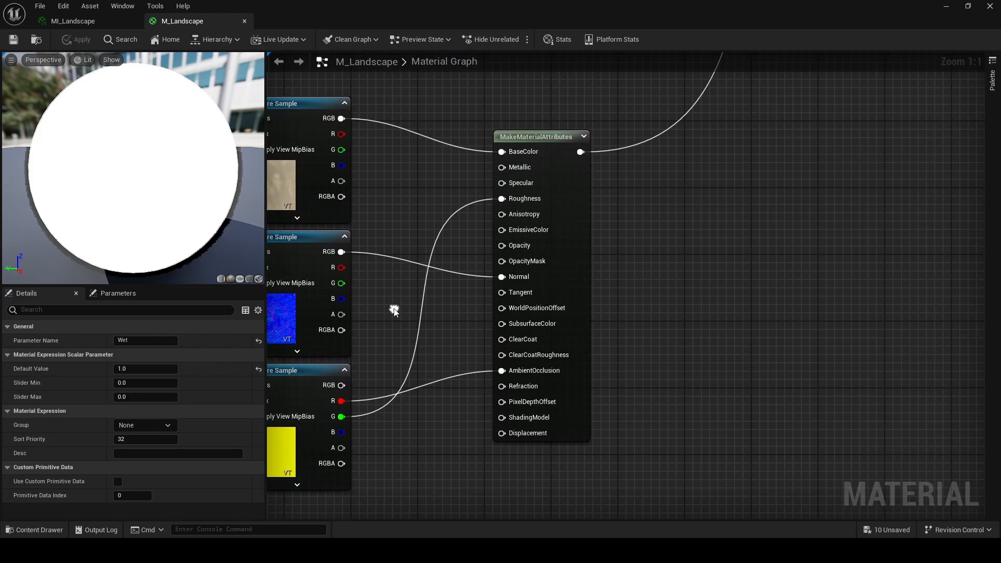
drag(535, 134, 657, 144)
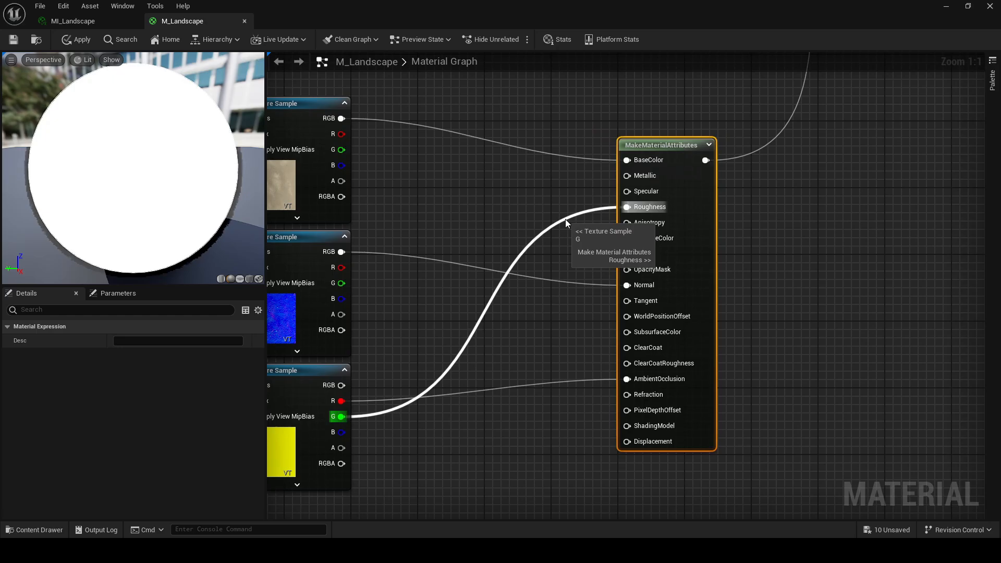
alt+click(565, 219)
right_drag(464, 340, 546, 278)
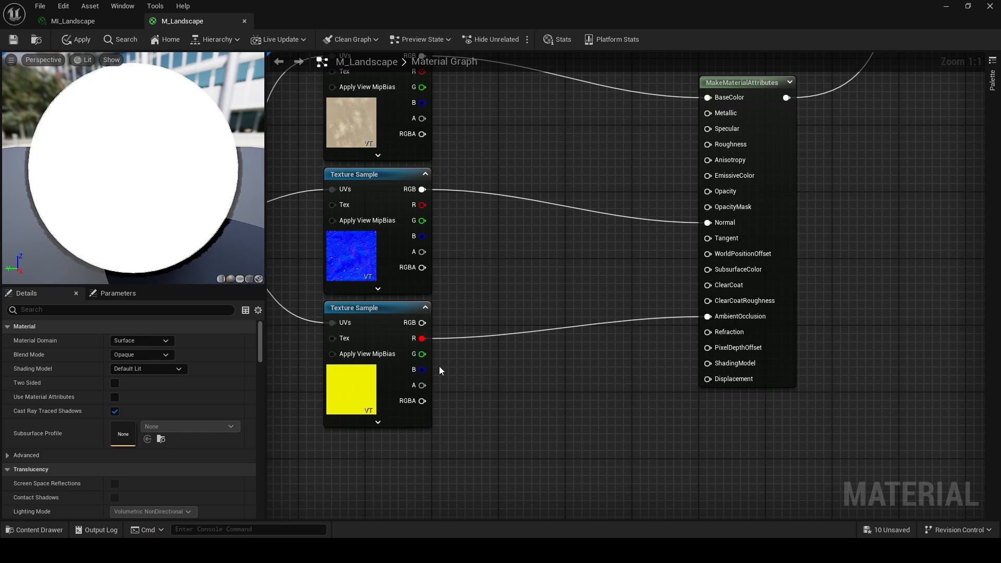
Add a Multiply node below the Wet textures and connect the yellow mask texture's G output to its A input.
right_click(552, 426)
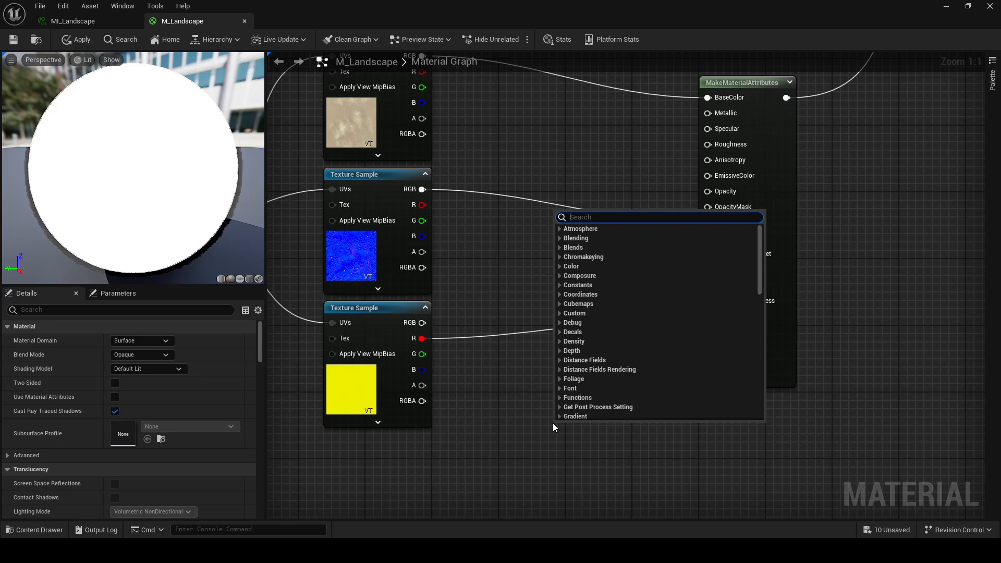
text(mult)
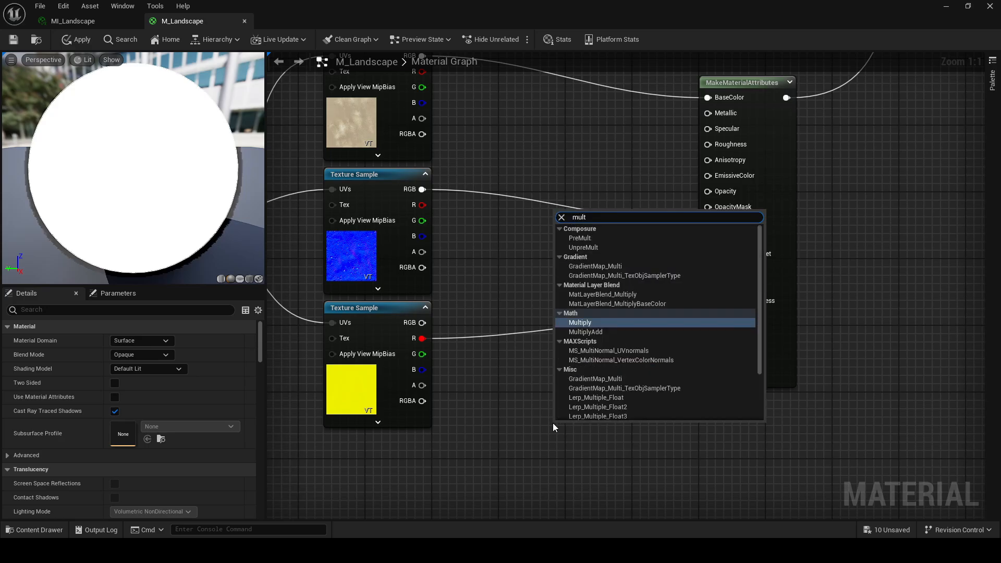
key(Return)
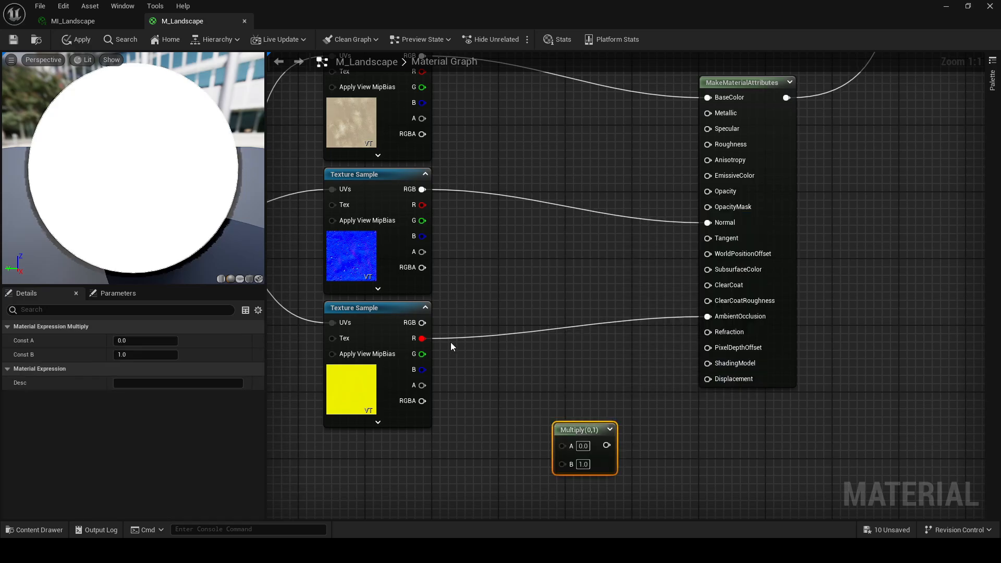
drag(428, 354, 431, 360)
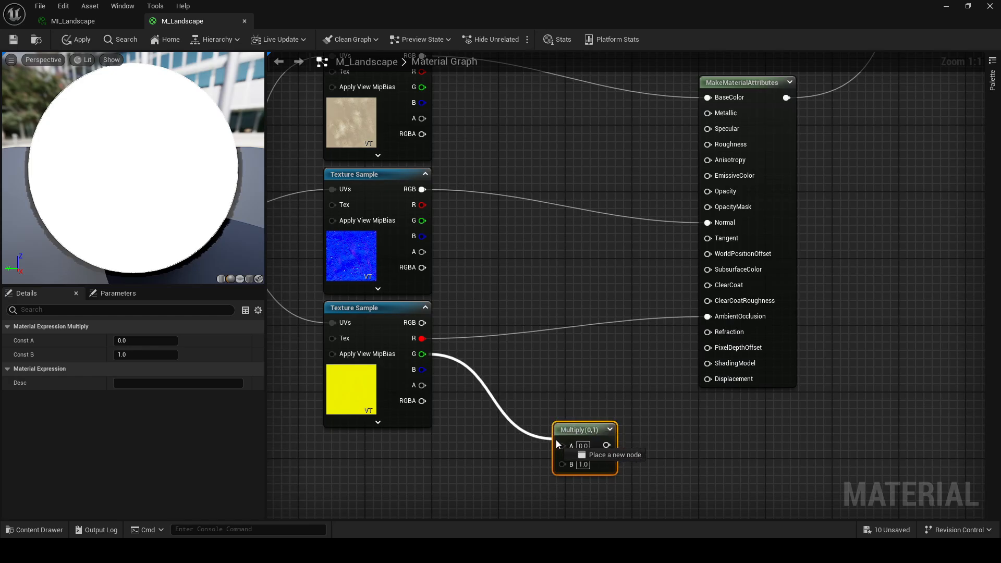
drag(557, 444, 561, 446)
right_drag(561, 446, 571, 401)
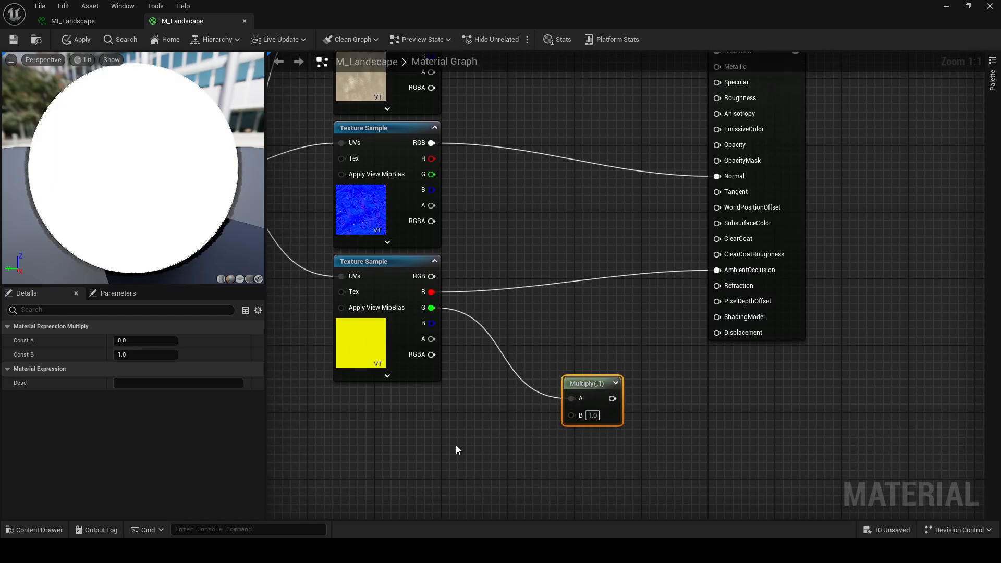
Add a Constant node beside the Multiply node and convert it to a parameter named Wet_Value with default value 0.01.
right_click(455, 445)
text(const)
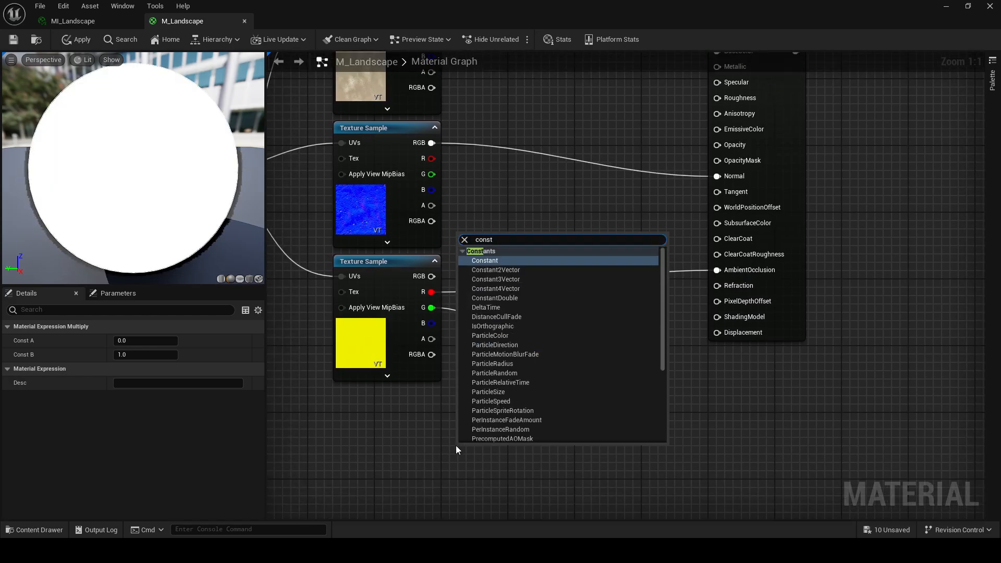
key(Return)
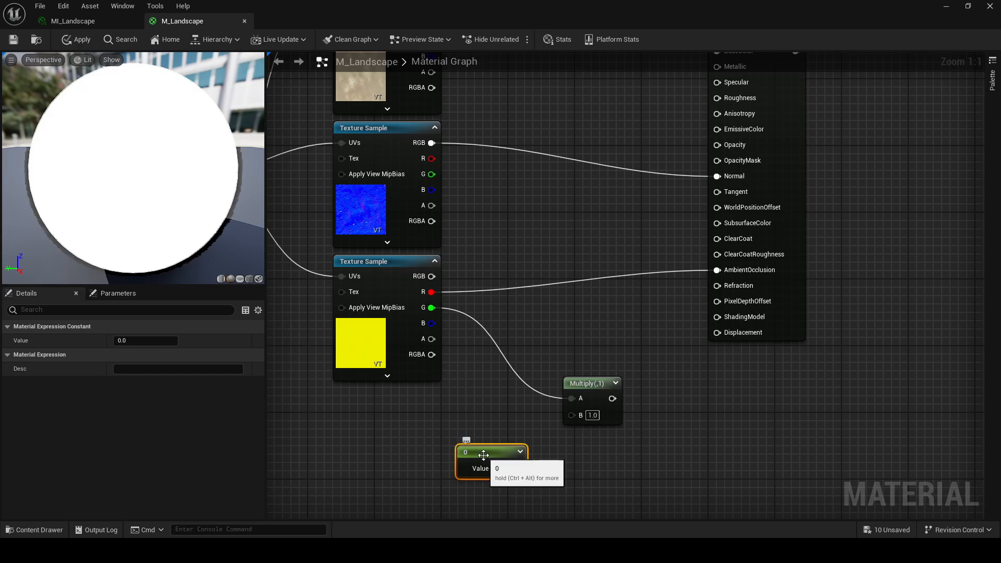
right_click(483, 454)
click(542, 485)
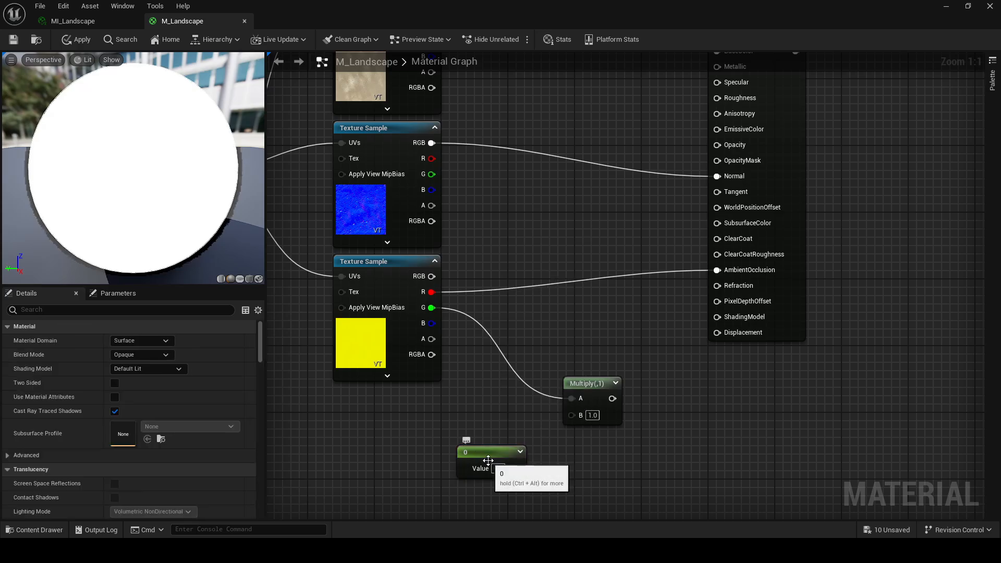
right_click(476, 457)
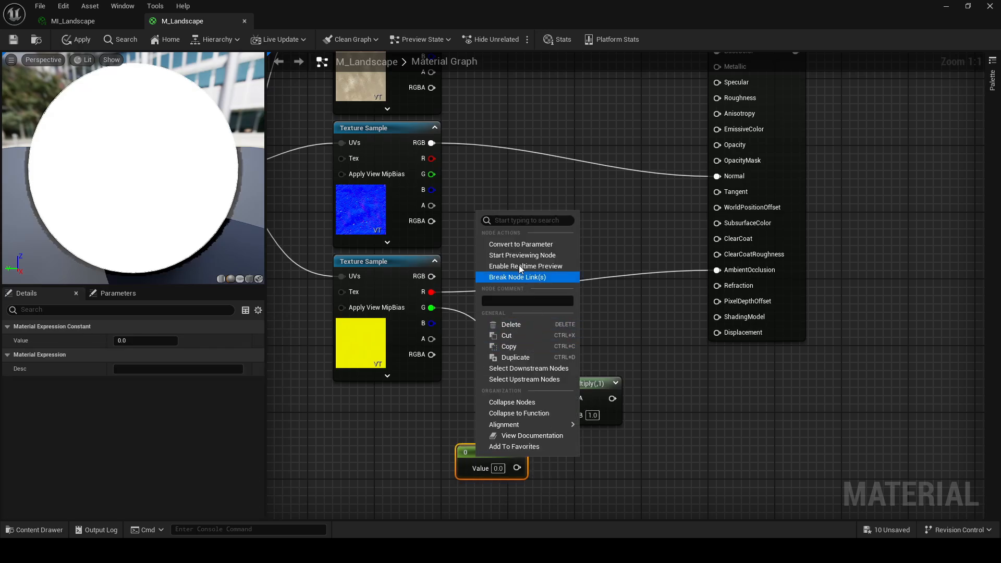
click(510, 245)
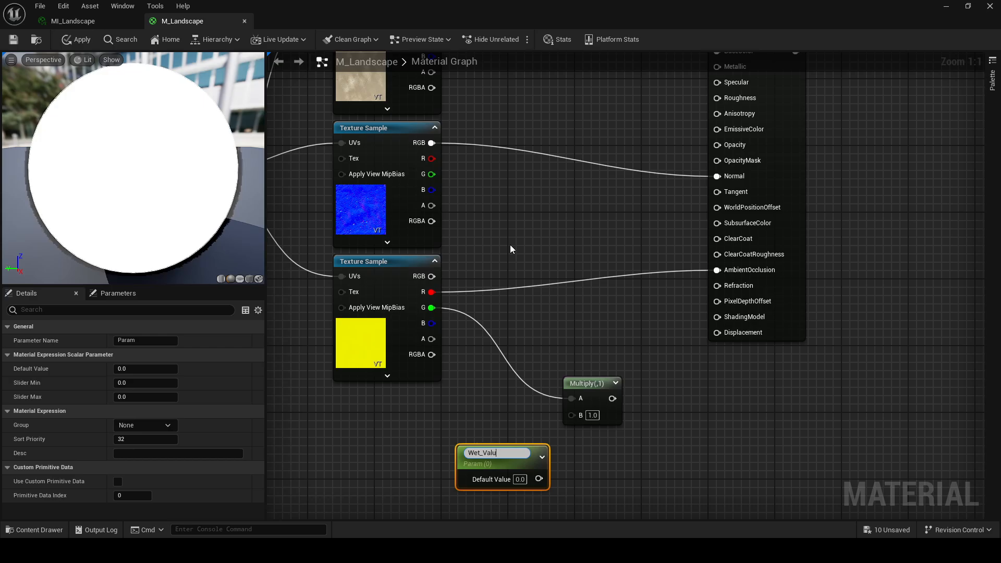
key(Return)
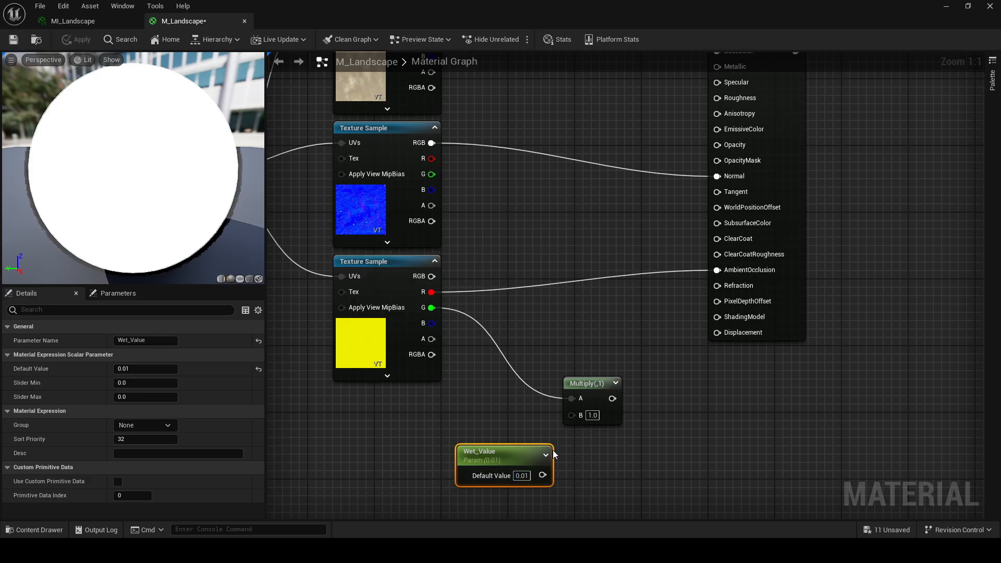
Connect Wet_Value to the Multiply node's B input, link the Multiply output into the Wet group's Roughness, and apply the material.
drag(542, 475, 571, 415)
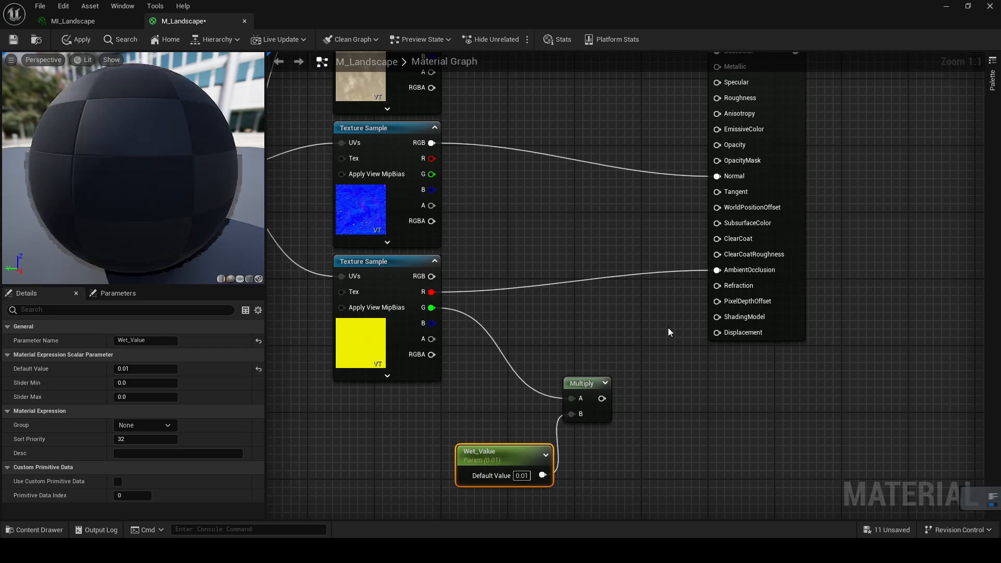
right_drag(668, 331, 594, 416)
drag(520, 490, 638, 192)
click(70, 42)
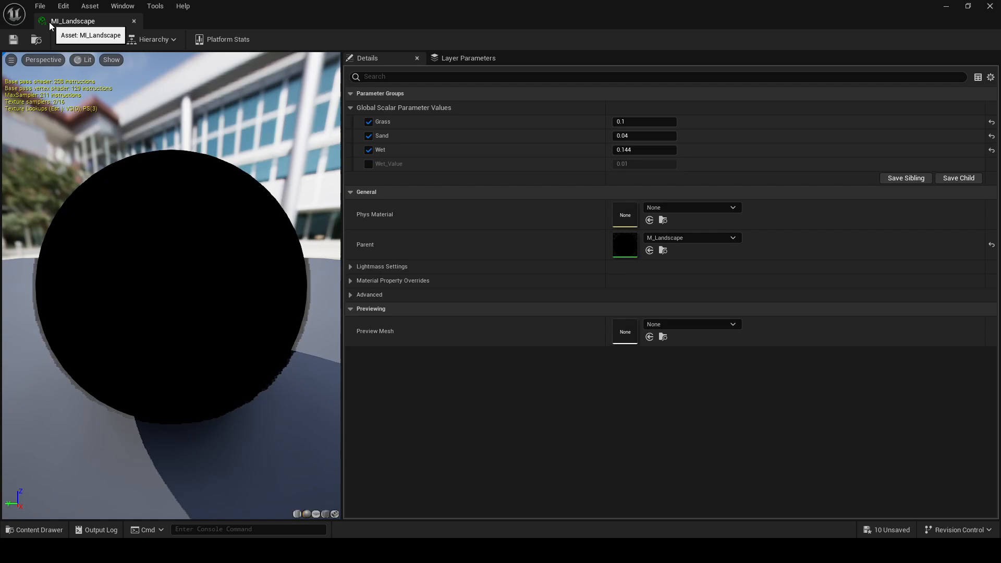
Enable the Wet_Value override in MI_Landscape, then save and close the material instance.
click(368, 164)
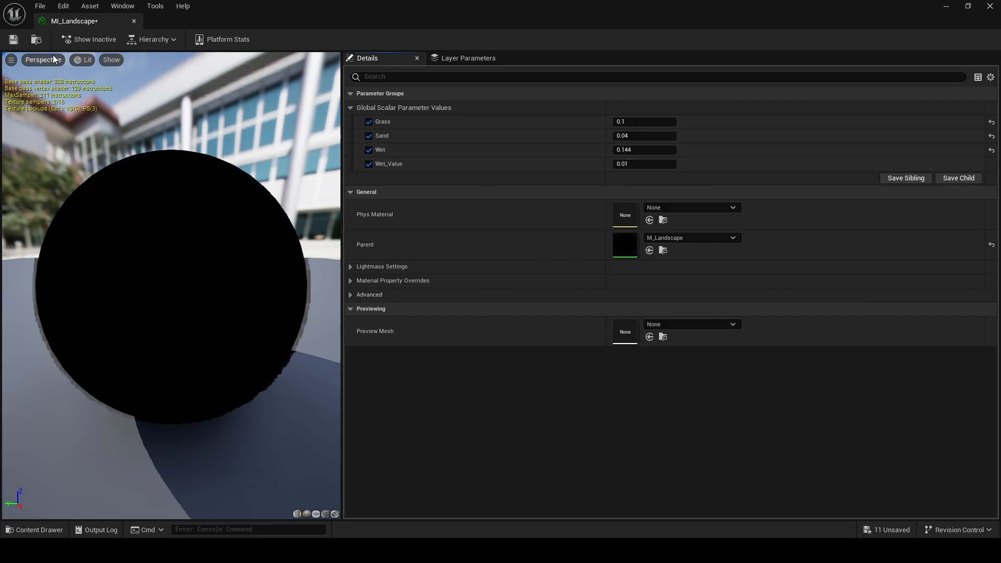
click(13, 39)
click(134, 22)
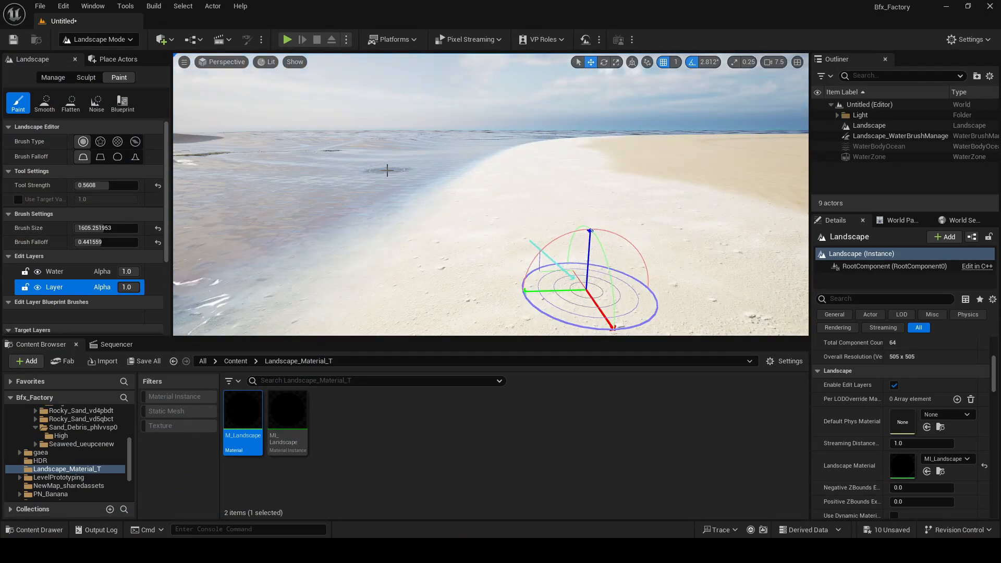
Aim the view at the sunlit shoreline and reopen MI_Landscape in a smaller window alongside the level.
right_drag(410, 187, 424, 213)
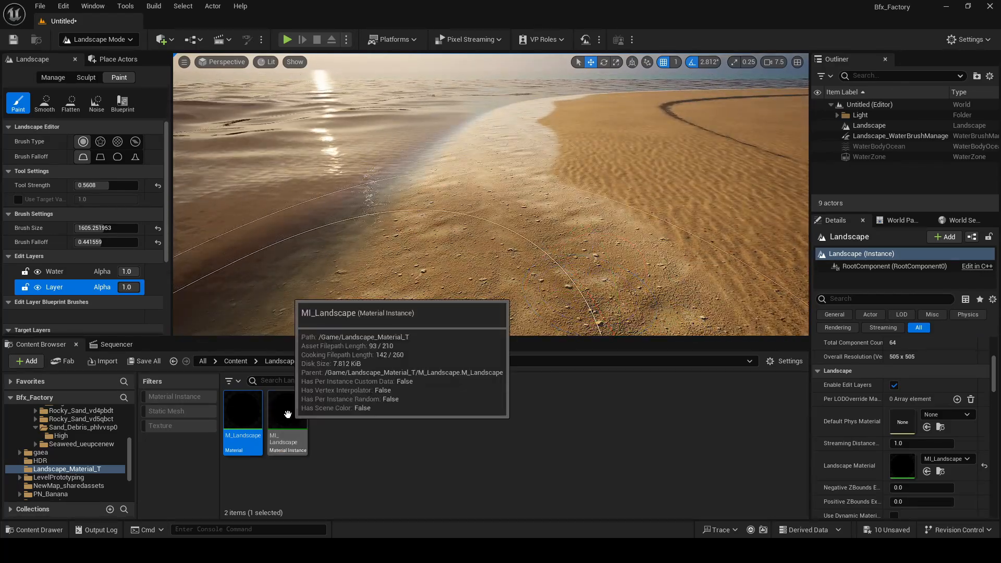
double_click(302, 410)
click(968, 6)
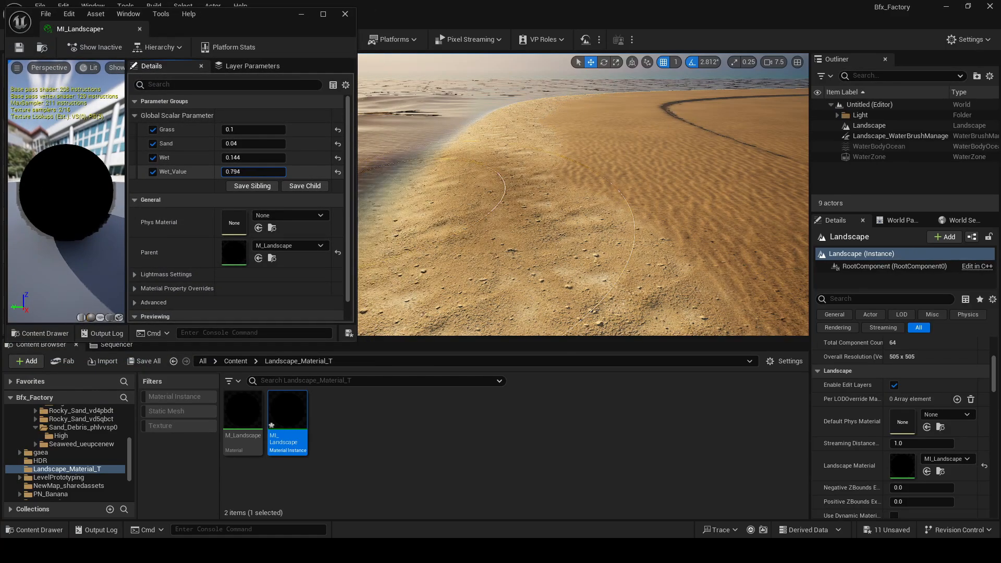
Tune MI_Landscape's Wet_Value to about 0.48 while comparing the wet sand's reflections, and save the instance.
drag(253, 172, 271, 171)
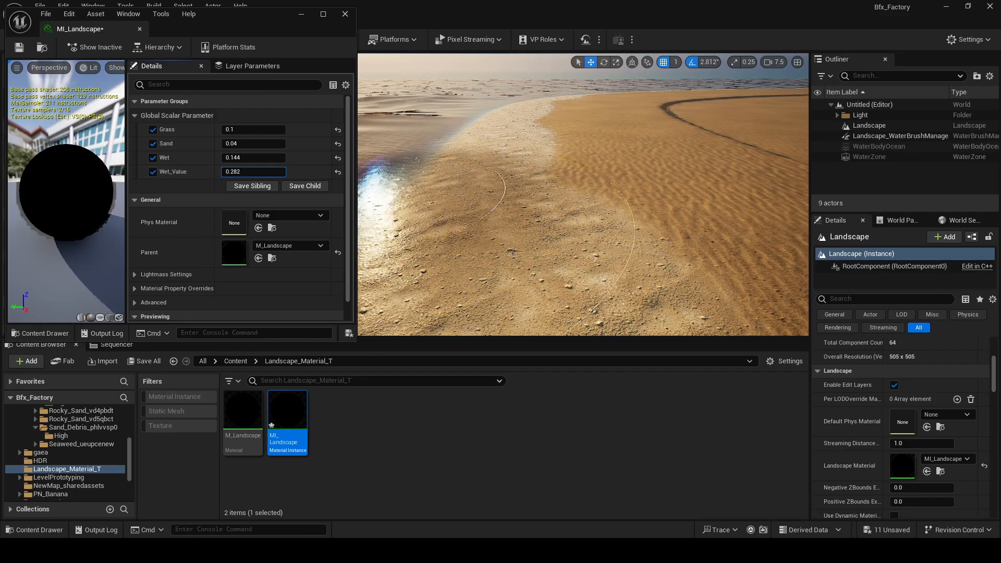
key(w)
right_drag(583, 208, 558, 181)
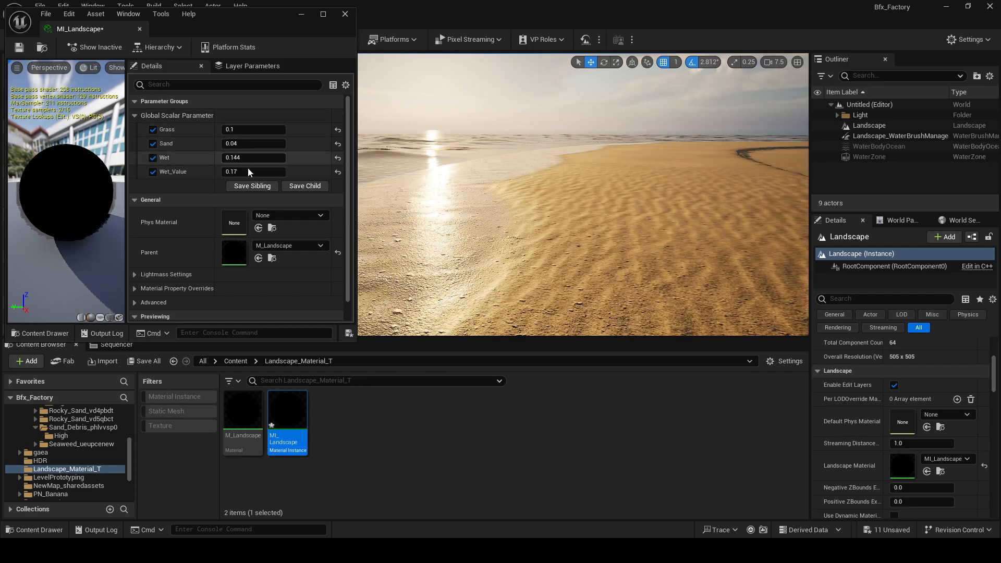
drag(254, 172, 237, 172)
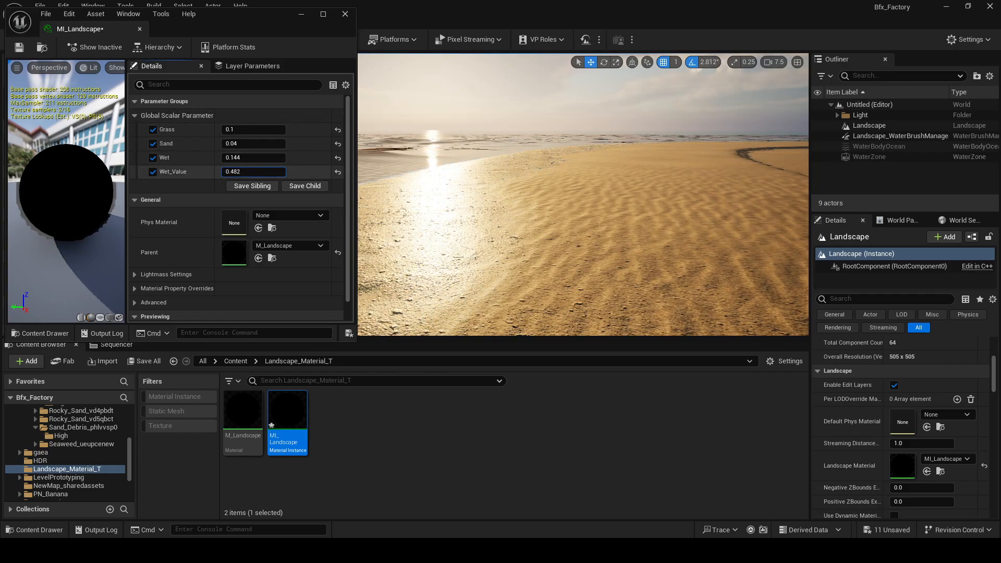
right_drag(560, 180, 582, 195)
click(19, 48)
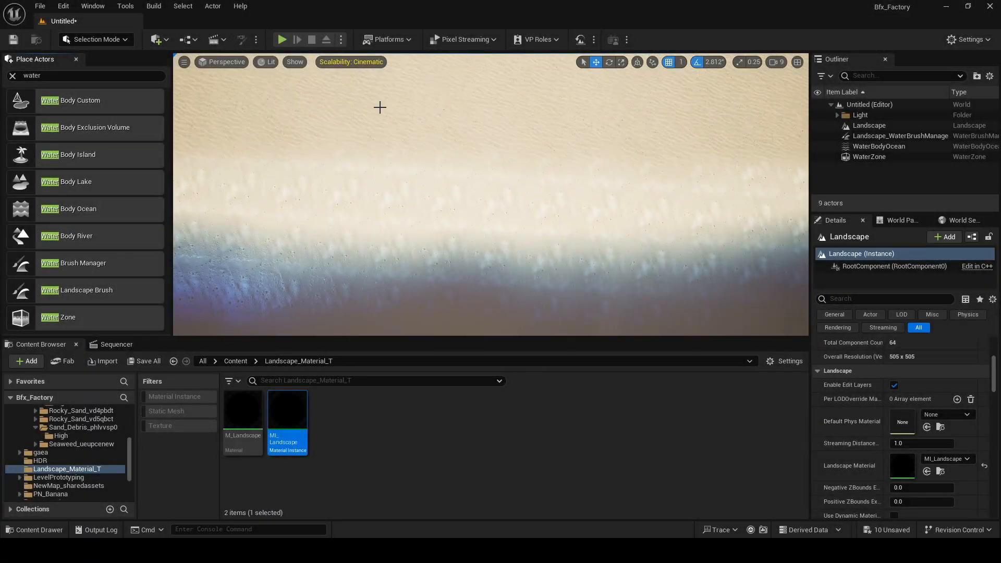
Open the Actors folder inside the gaea content folder and enlarge the Content Browser for browsing its assets.
right_click(380, 107)
right_drag(380, 107, 344, 71)
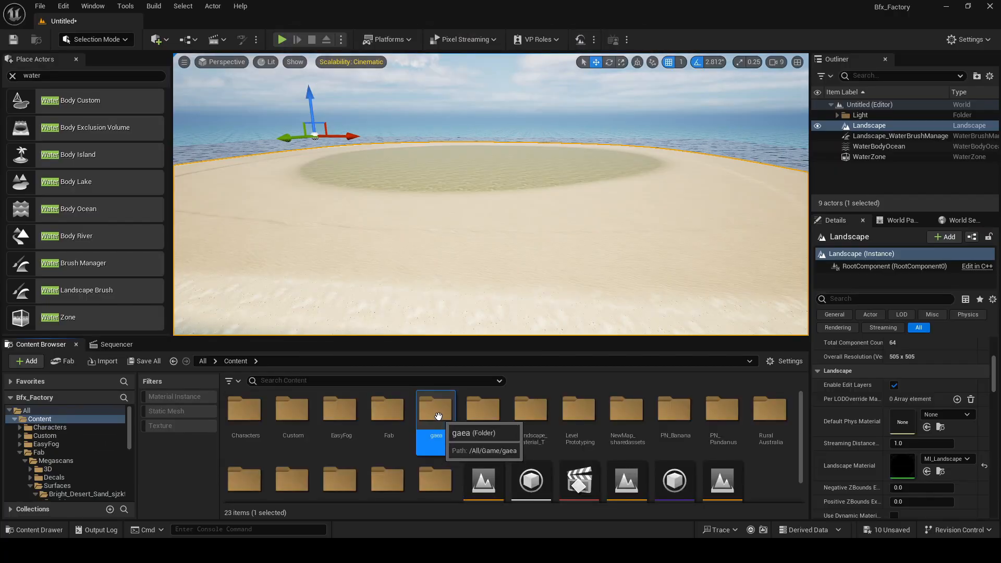
double_click(438, 416)
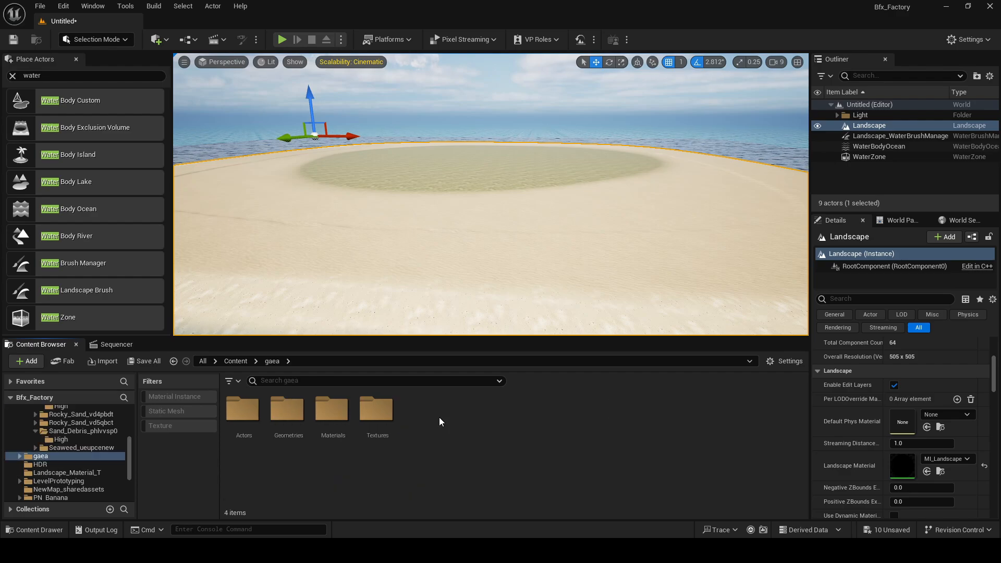
double_click(242, 410)
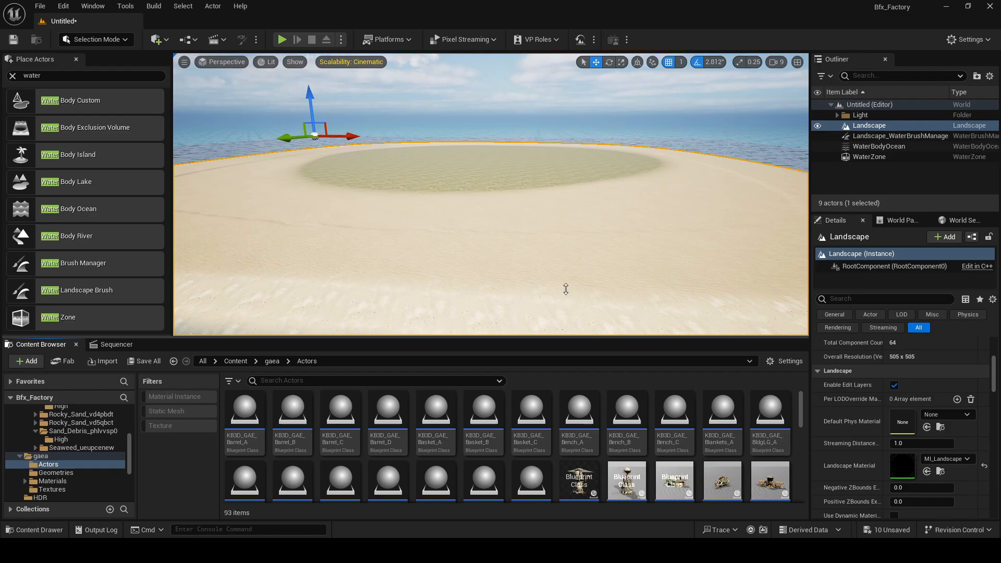
drag(564, 339, 566, 197)
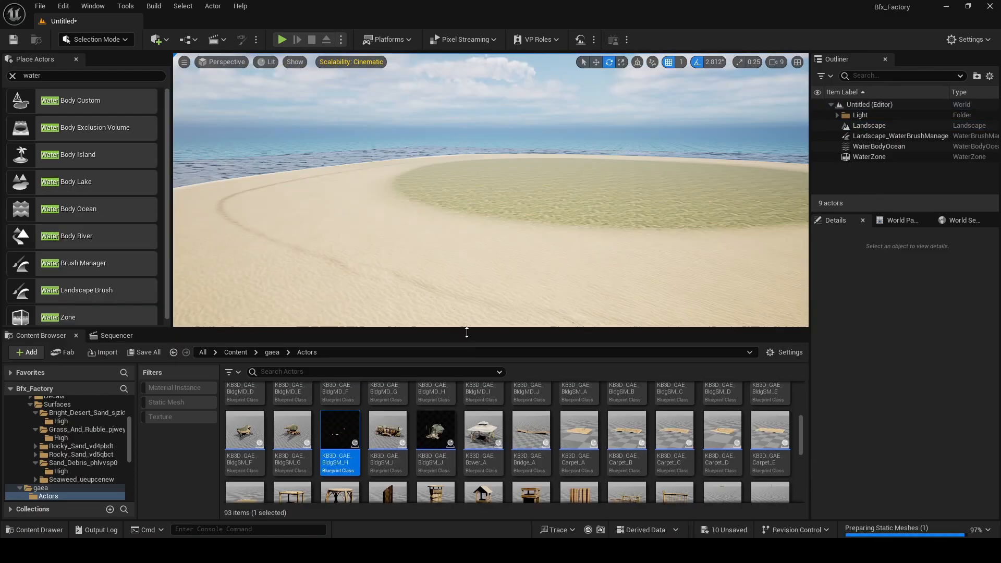
Place the KB3D_GAE_BldgSM_J building on the sand in front of the grass area.
click(438, 430)
drag(437, 428, 415, 248)
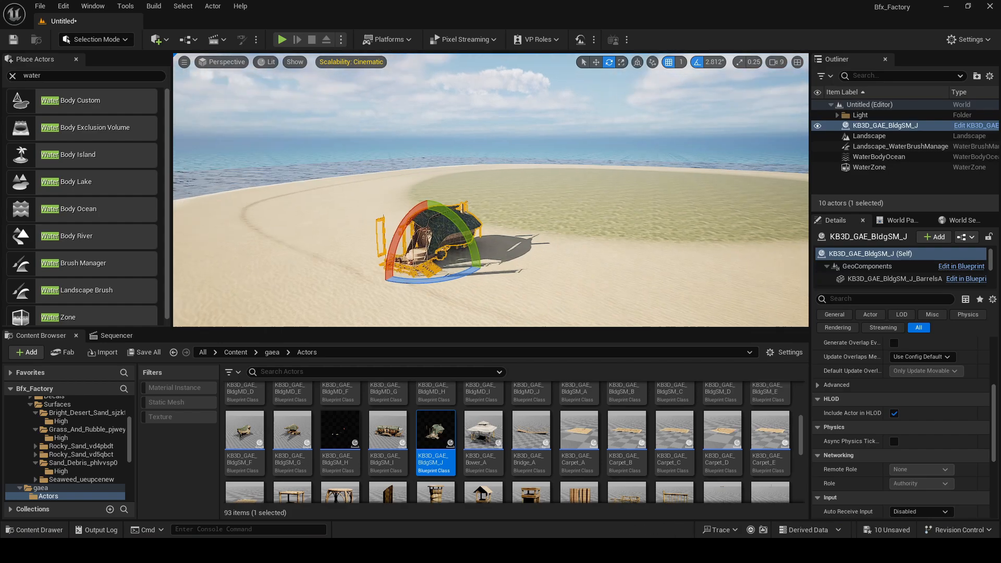
right_drag(488, 244, 396, 184)
scroll(501, 247, up, 3)
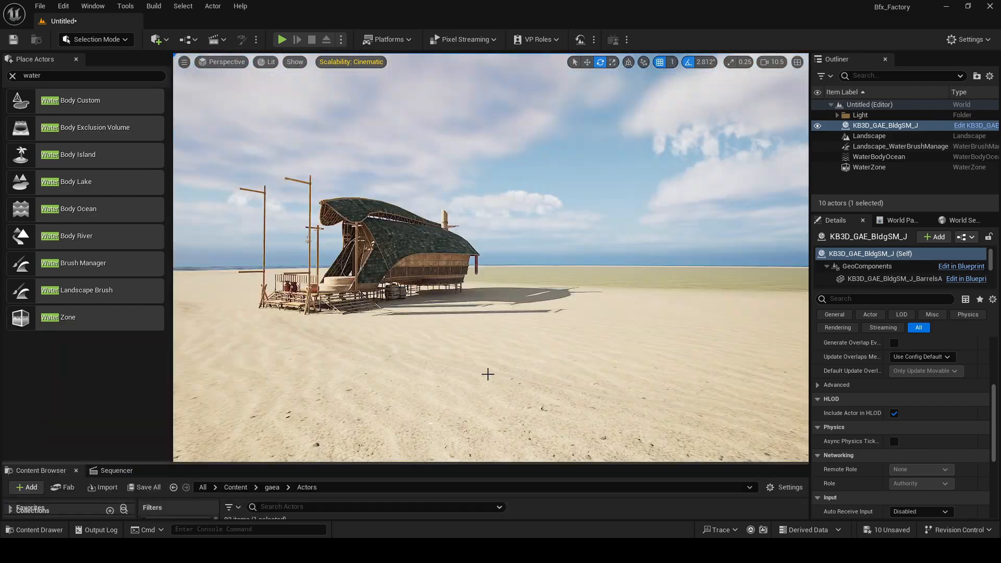
Collapse the Content Browser and examine the building's scale and position against the whole island.
mouse_move(504, 331)
right_down()
mouse_move(504, 365)
mouse_move(508, 323)
mouse_move(503, 332)
right_up()
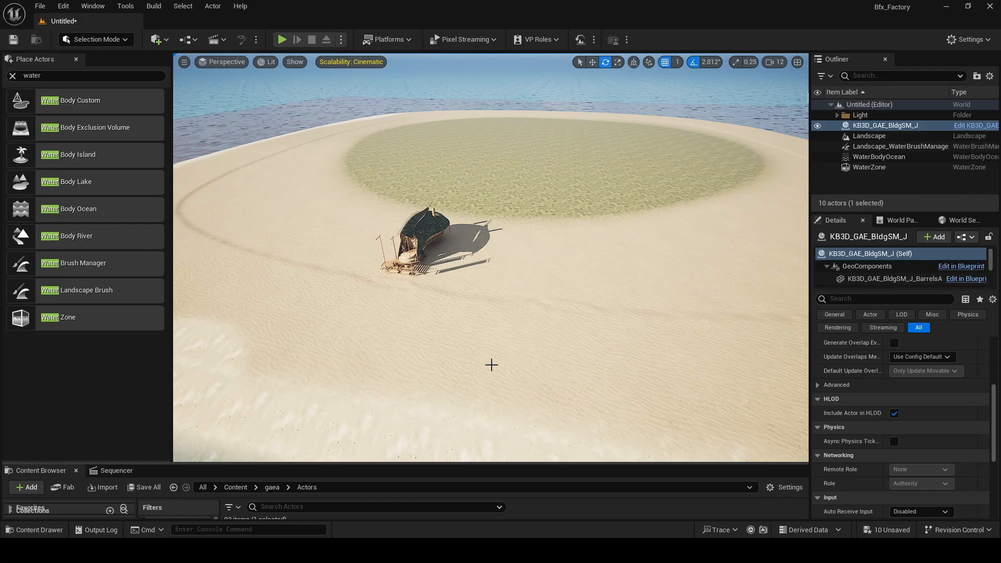
drag(492, 463, 492, 518)
right_drag(492, 365, 491, 391)
scroll(492, 391, up, 3)
right_drag(503, 332, 486, 334)
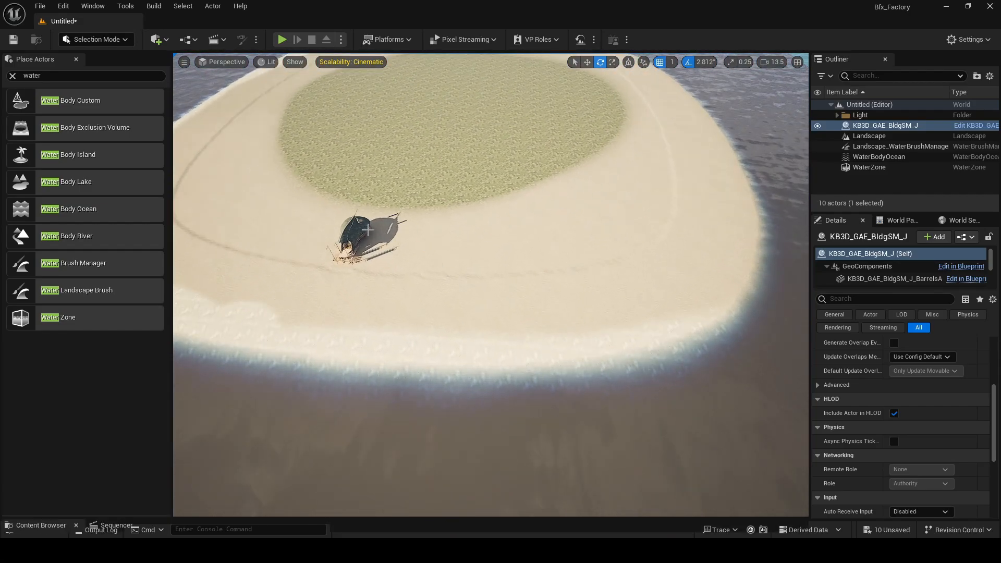
right_drag(445, 236, 423, 220)
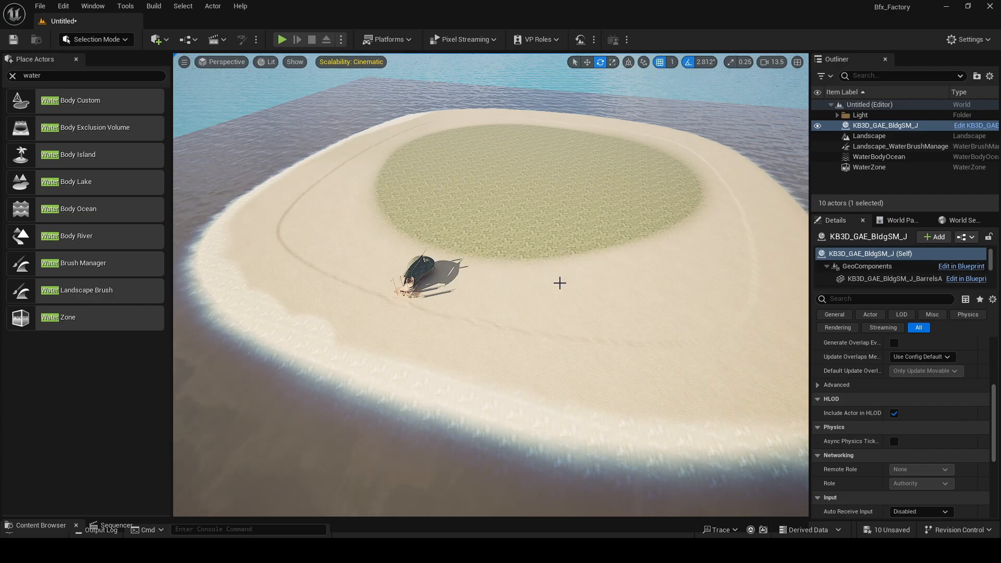
mouse_move(472, 275)
mouse_down()
mouse_move(452, 271)
mouse_move(479, 263)
mouse_up()
drag(480, 298, 490, 297)
right_drag(480, 298, 491, 344)
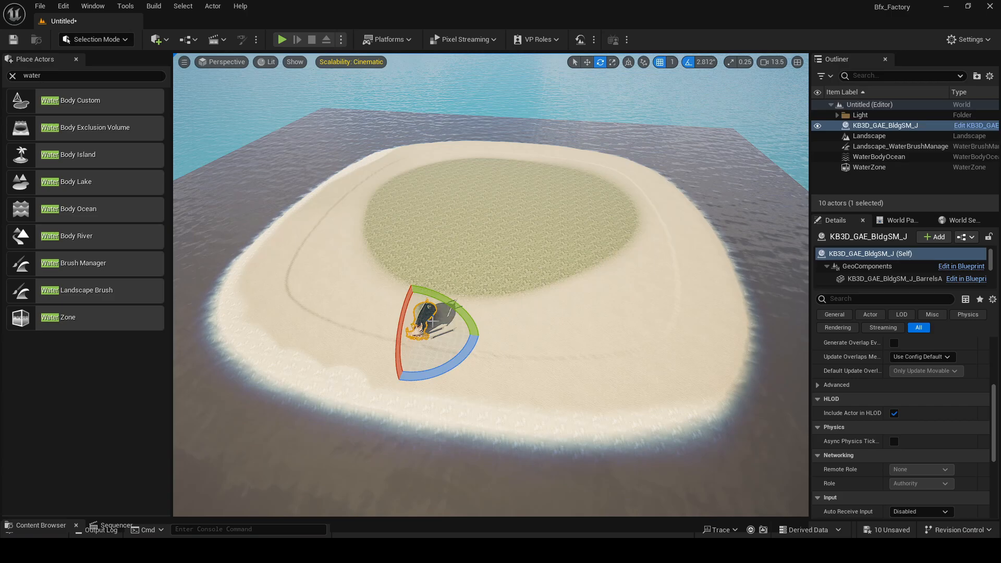
Duplicate the building three times along one side of the beach, rotating the copies to follow the shoreline.
key(r)
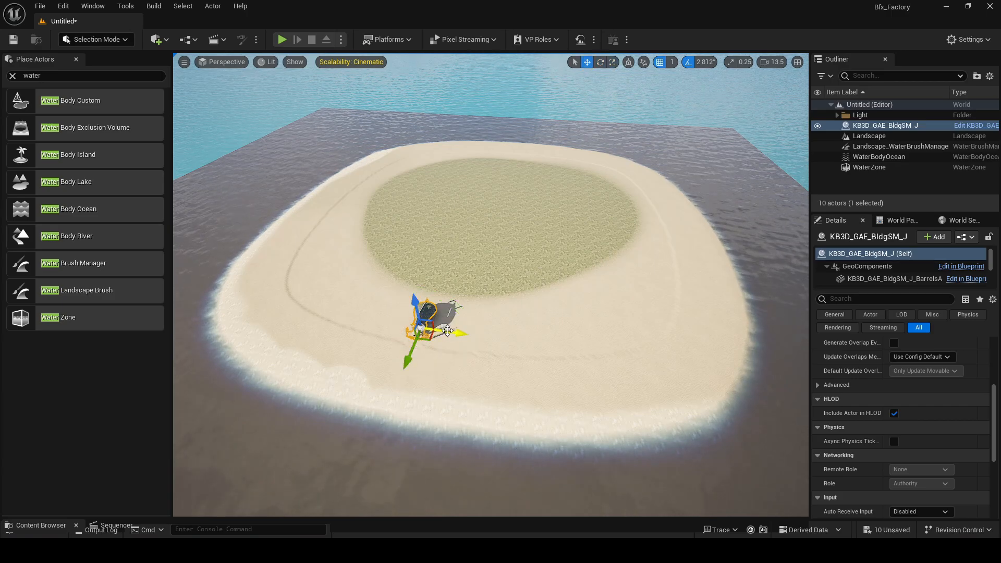
alt+drag(447, 331, 386, 353)
key(e)
click(395, 314)
drag(422, 357, 416, 361)
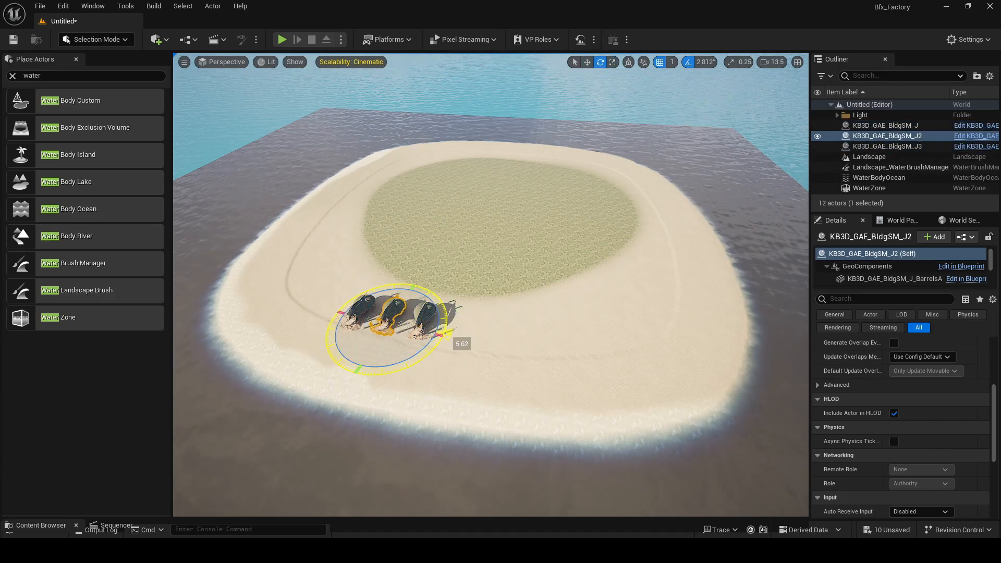
alt+drag(363, 334, 331, 322)
key(e)
key(w)
Duplicate the building five more times along the other side of the beach, angle the copies along the curve, and undo the last move.
alt+drag(452, 338, 568, 374)
key(e)
key(w)
key(e)
key(w)
drag(559, 344, 633, 335)
key(e)
key(w)
drag(656, 314, 660, 317)
key(ctrl+z)
right_drag(658, 316, 587, 200)
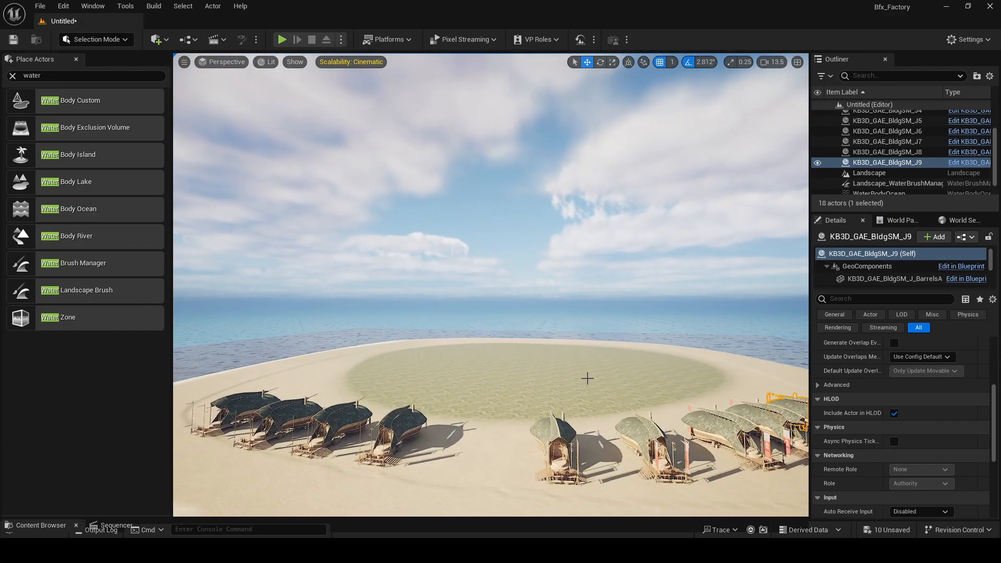
mouse_move(587, 378)
right_down()
mouse_move(585, 357)
mouse_move(584, 376)
right_up()
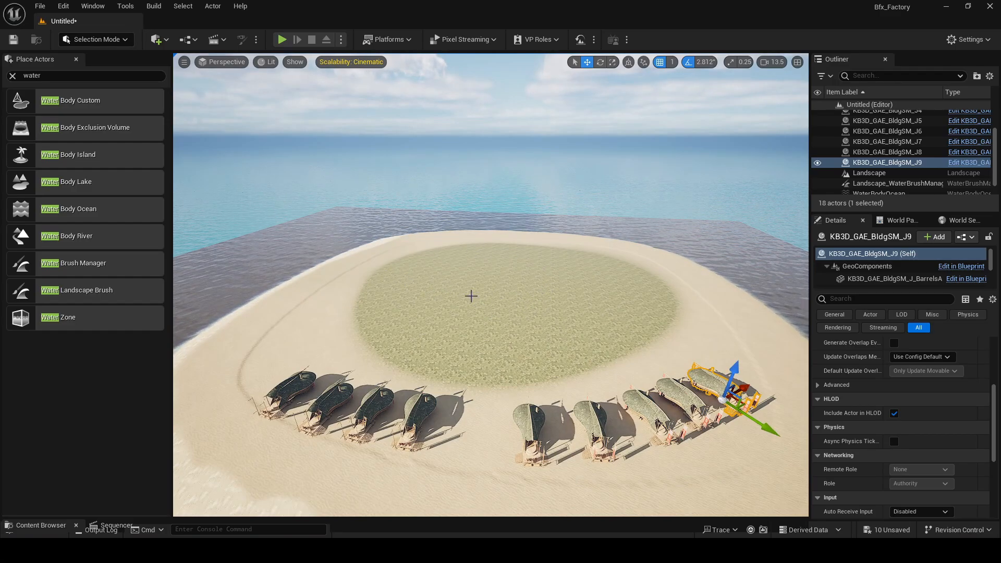
Switch to Landscape mode with the Sculpt tool and frame the grass area behind the buildings.
click(102, 41)
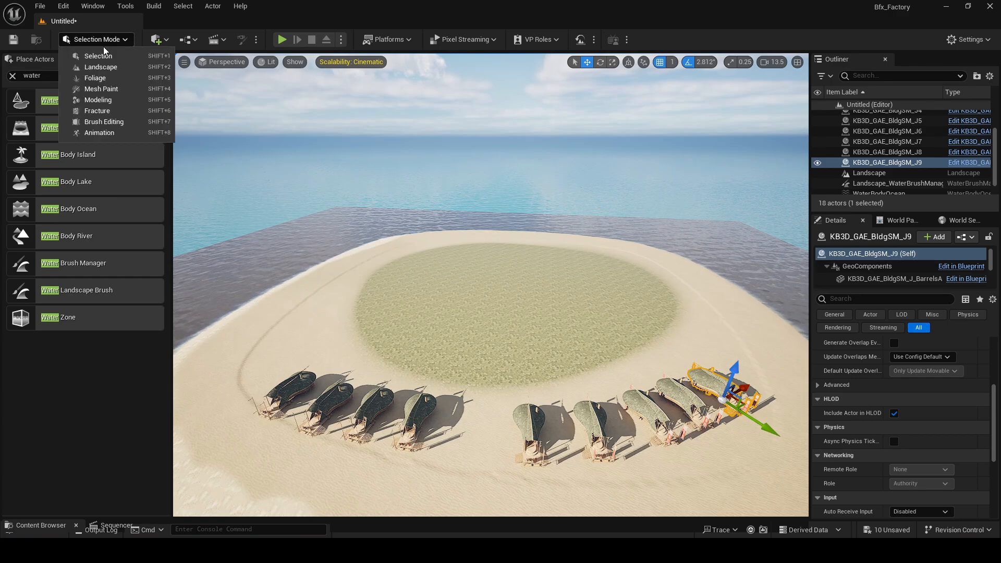
click(107, 61)
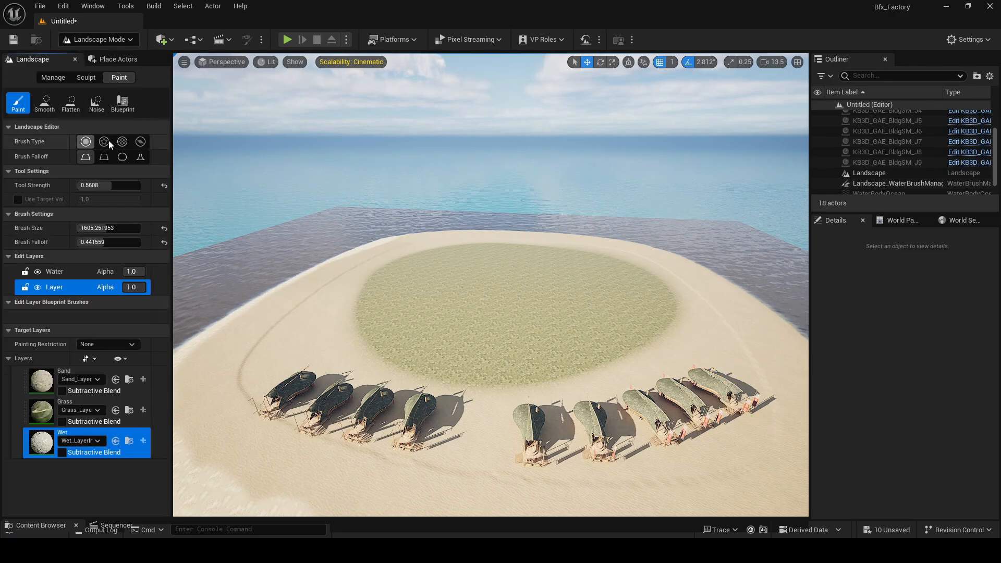
click(86, 82)
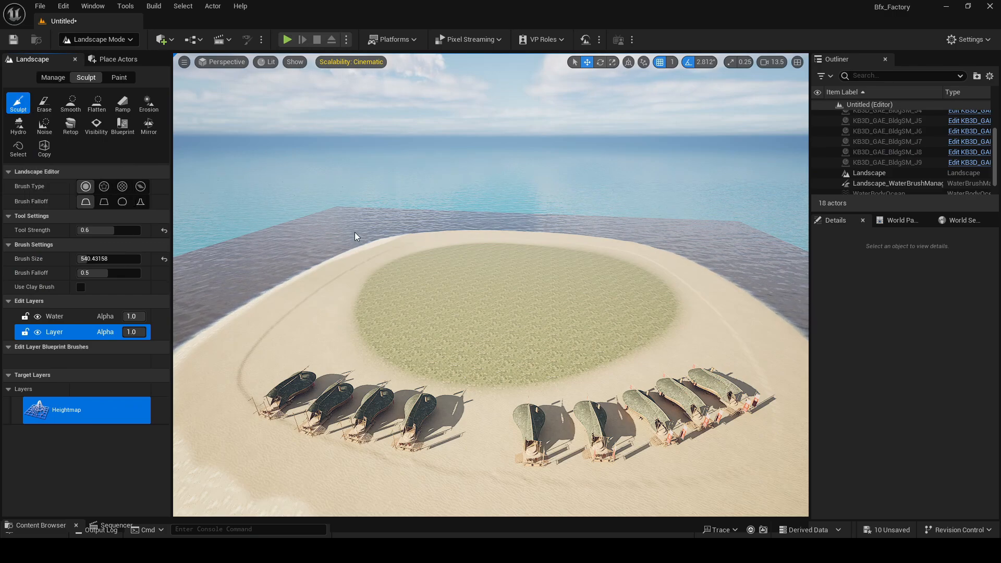
right_drag(443, 276, 445, 278)
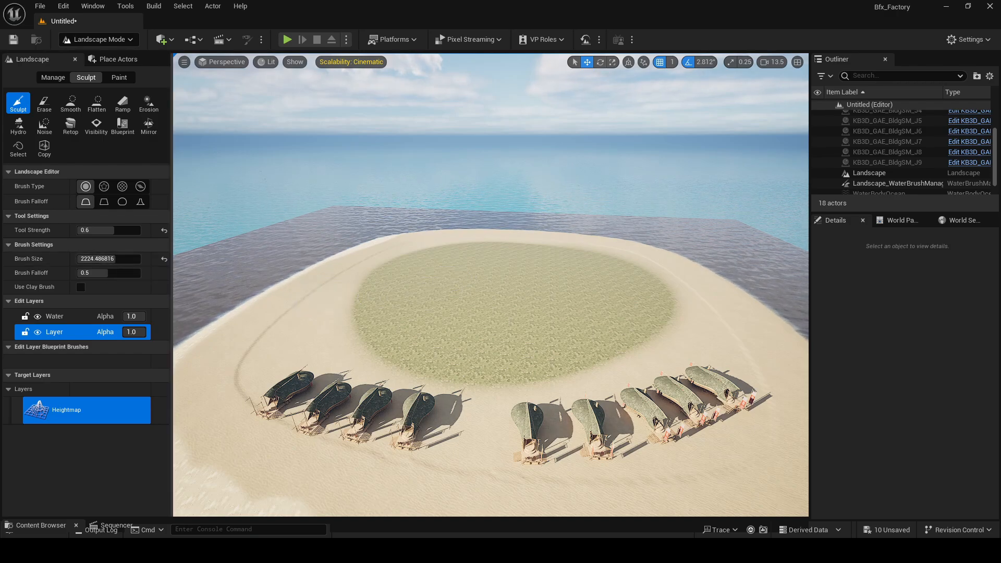
right_drag(425, 293, 425, 293)
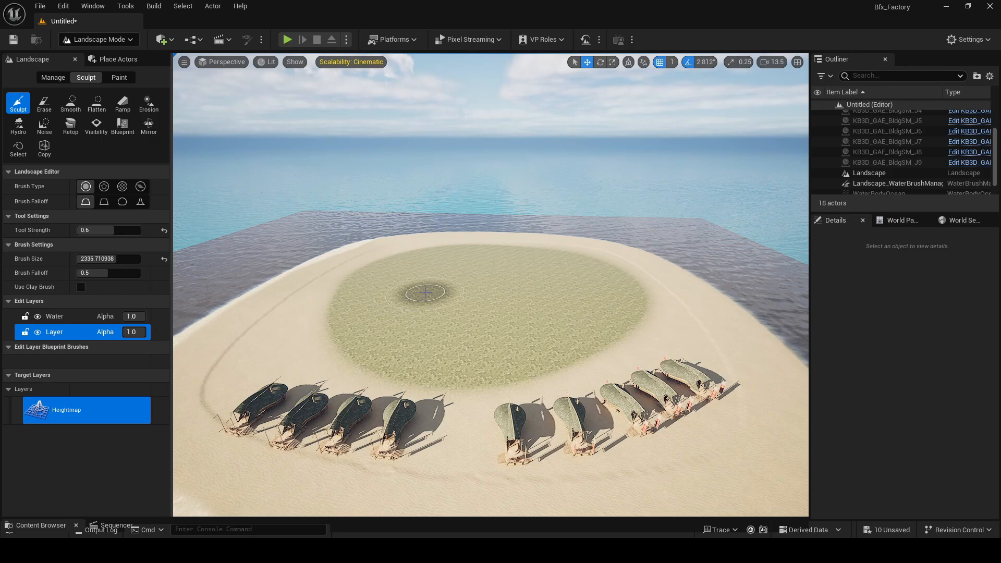
Set the sculpt brush size to about 3516, raise a hill on the far part of the grass, and undo the excess sculpting.
key(bracketright)
key(bracketright)
key(bracketright)
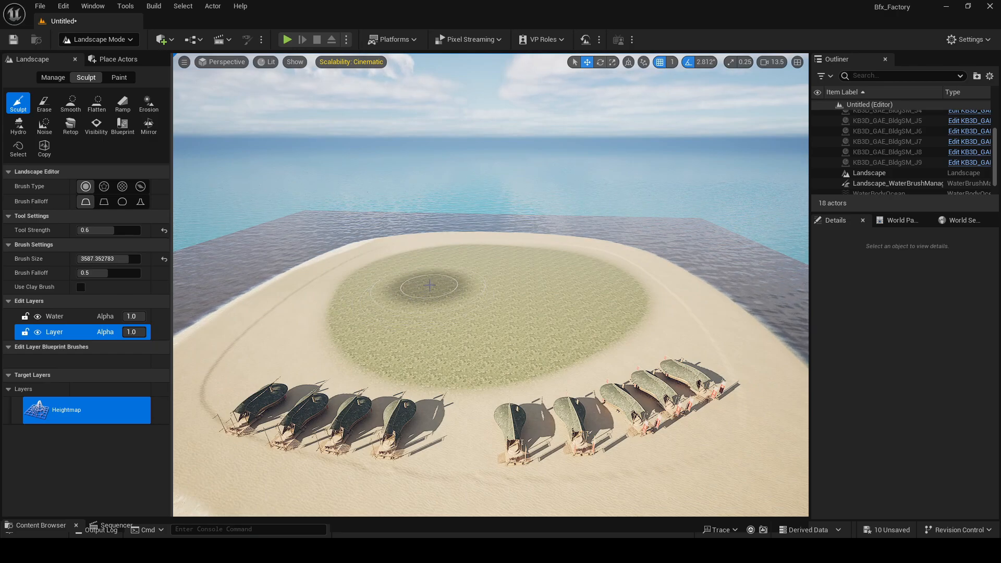
key(bracketleft)
key(bracketleft)
key(bracketright)
key(bracketright)
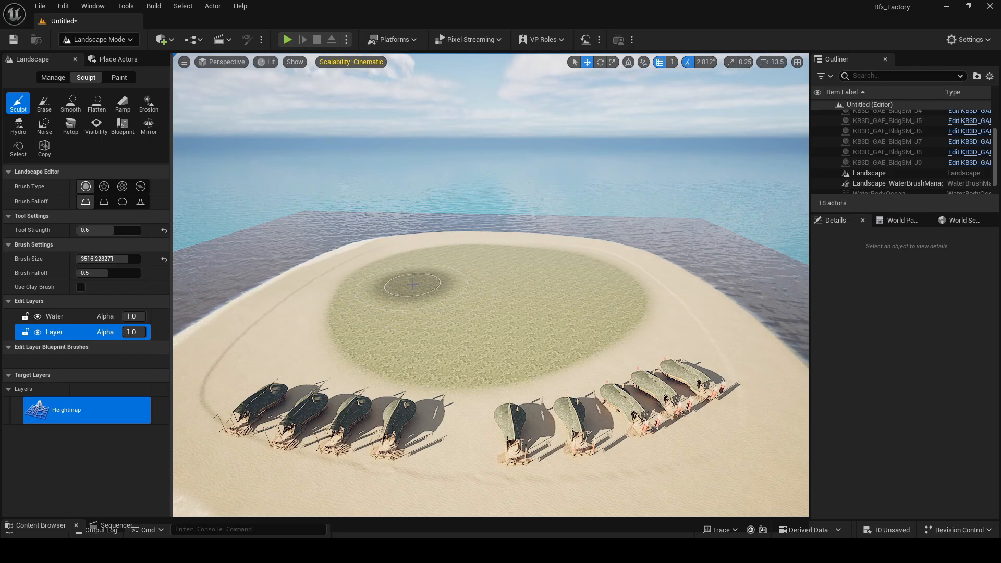
mouse_move(413, 284)
mouse_down()
mouse_move(505, 271)
mouse_move(468, 277)
mouse_up()
key(ctrl+z)
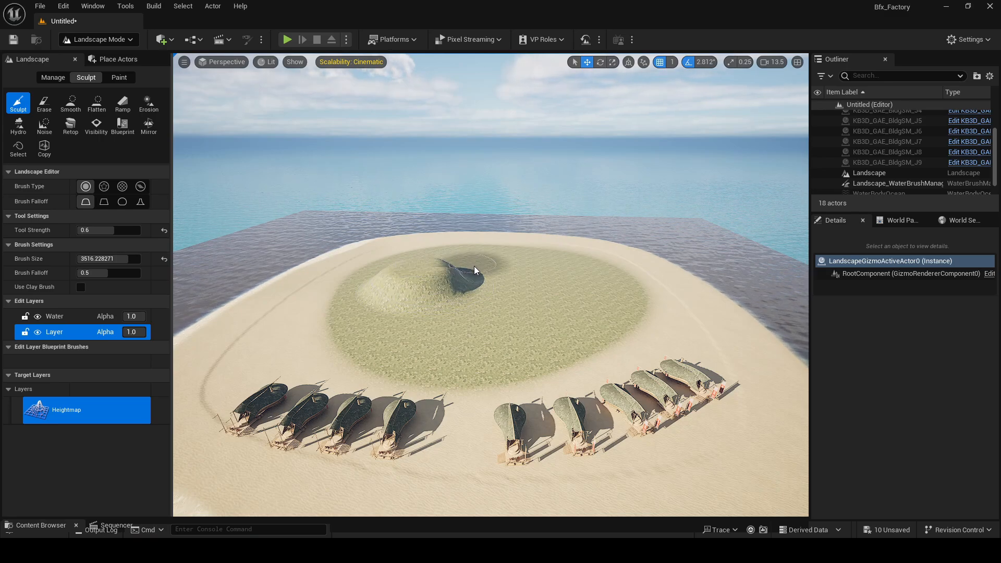
Flatten the hill into a broad plateau across the far half of the grass, and return to the Sculpt tool.
click(99, 108)
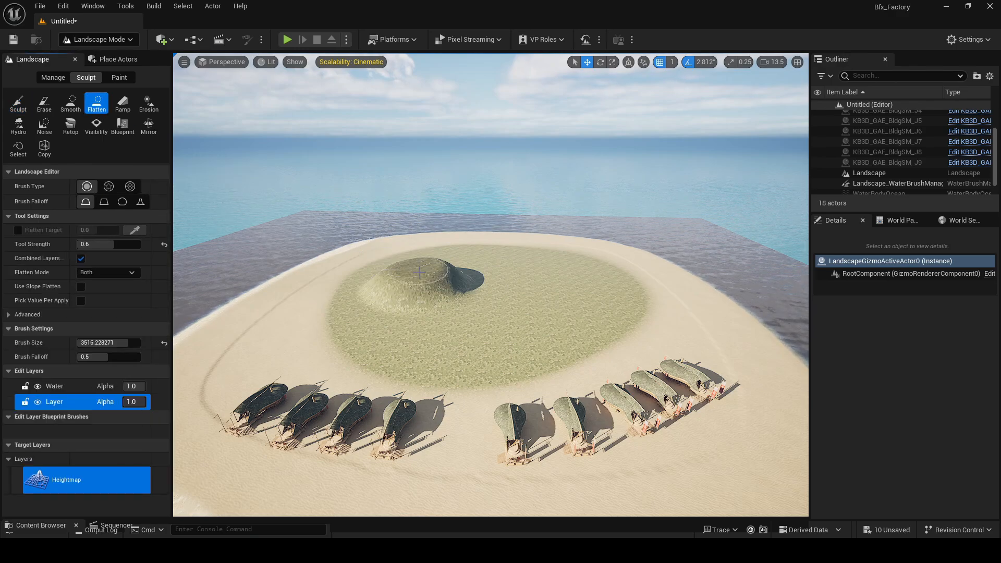
mouse_move(428, 266)
mouse_down()
mouse_move(534, 260)
mouse_move(432, 253)
mouse_up()
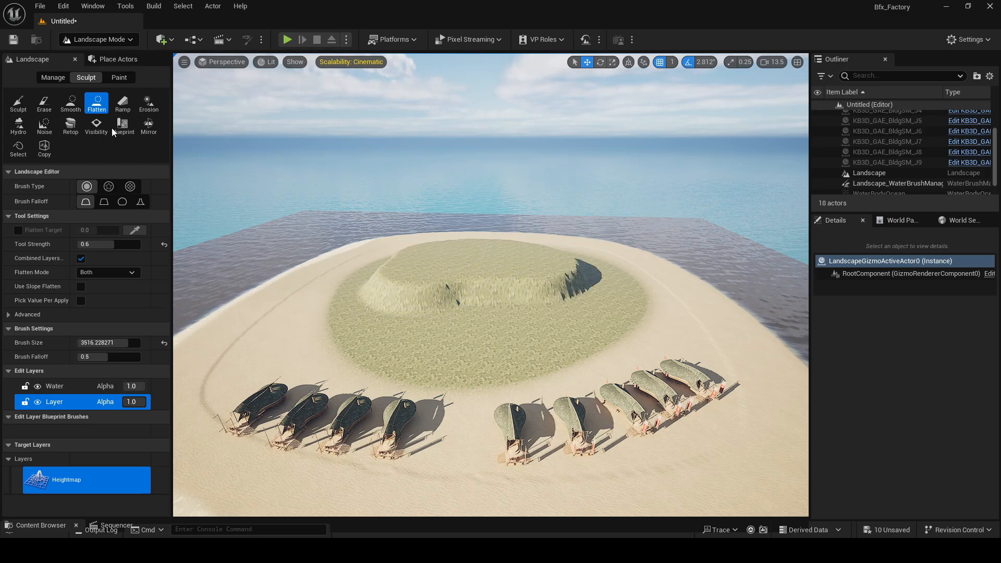
click(18, 103)
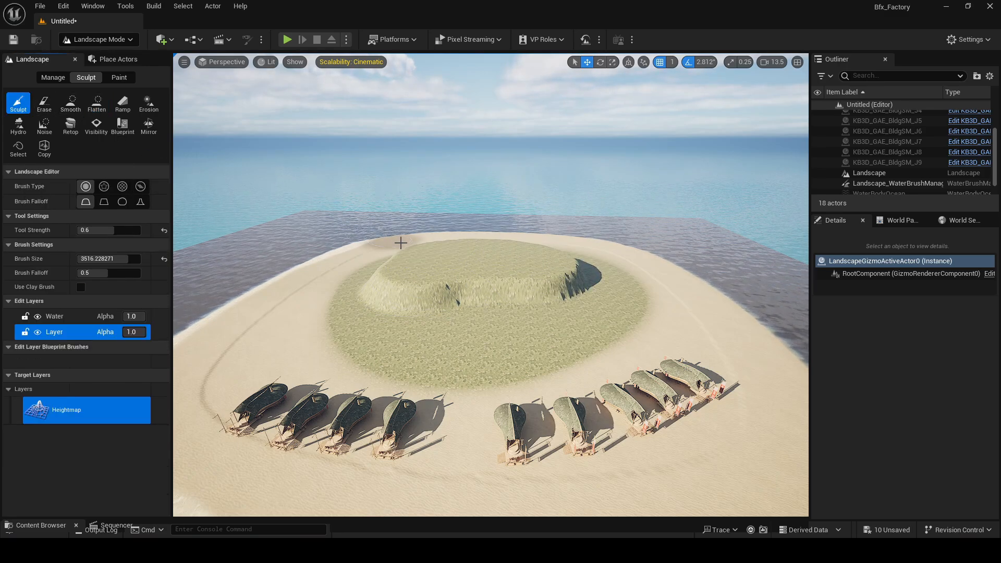
Reduce the sculpt brush size to about 2864 and raise a much taller hill on the far plateau.
right_drag(419, 254, 427, 256)
key(bracketleft)
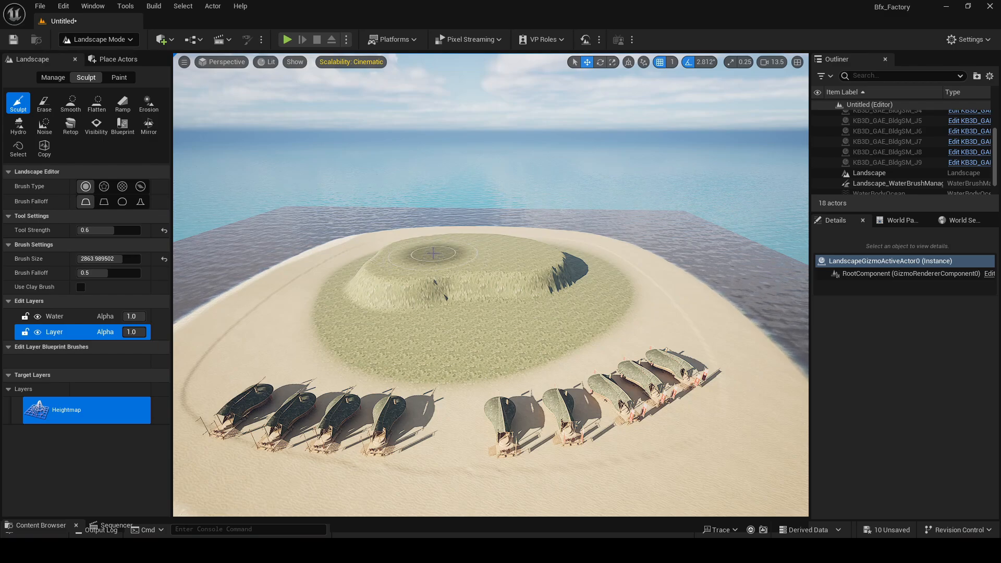
mouse_move(433, 248)
mouse_down()
mouse_move(468, 228)
mouse_move(412, 229)
mouse_move(499, 227)
mouse_move(395, 230)
mouse_up()
Flatten the hill's near side into a wide lower terrace and extend the level top of the upper tier.
click(97, 104)
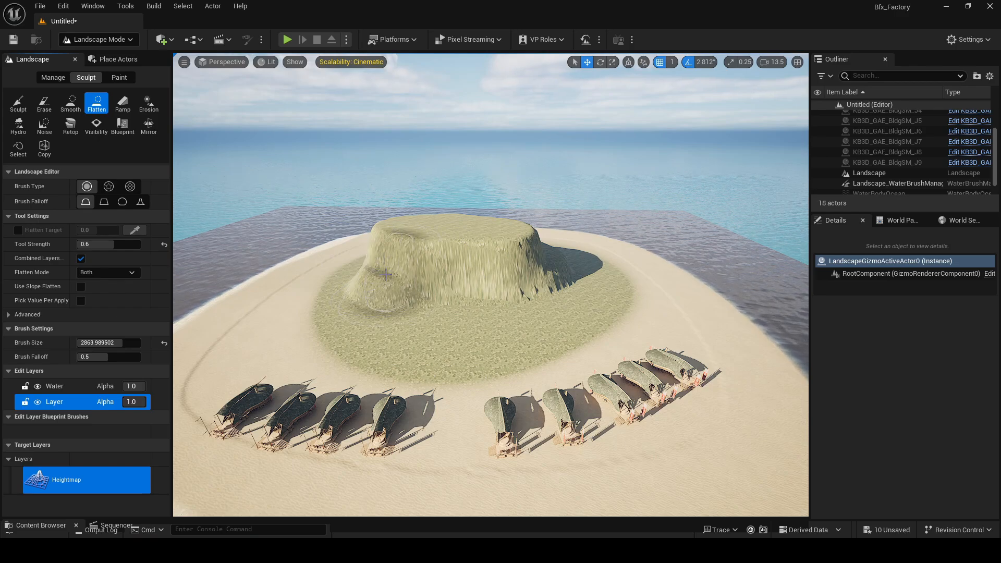
mouse_move(374, 271)
mouse_down()
mouse_move(433, 289)
mouse_move(540, 270)
mouse_up()
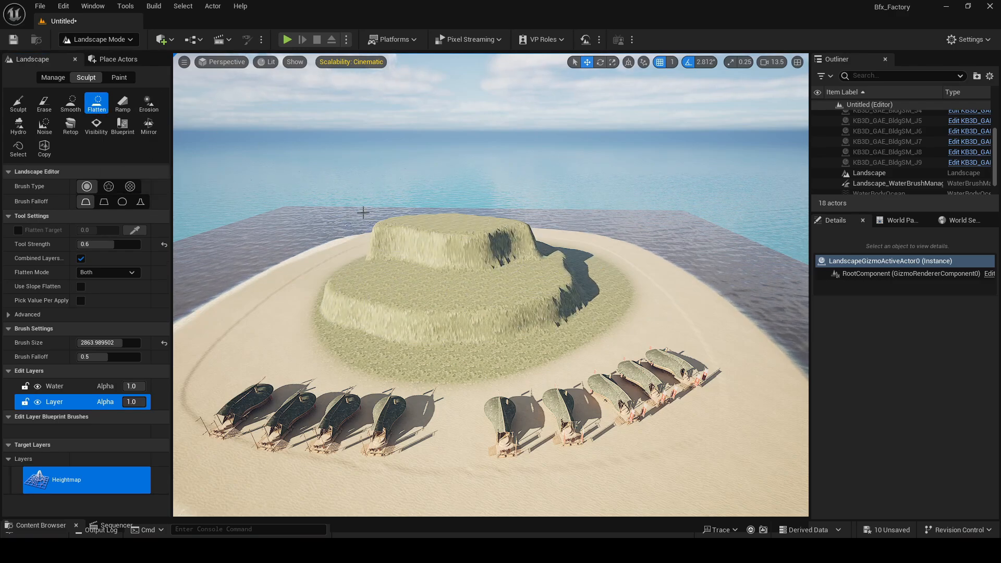
mouse_move(457, 230)
mouse_down()
mouse_move(429, 230)
mouse_move(470, 238)
mouse_move(479, 229)
mouse_move(443, 235)
mouse_up()
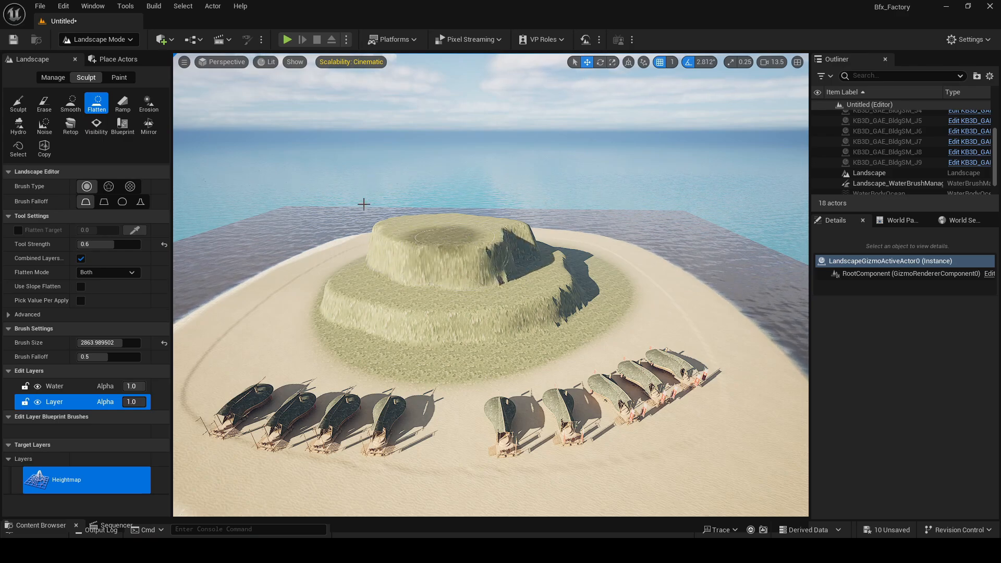
Return to Selection mode and place the KB3D_GAE_BldgLG_I tower on the sand to the right of the hill.
click(111, 45)
click(108, 57)
right_drag(394, 209, 401, 253)
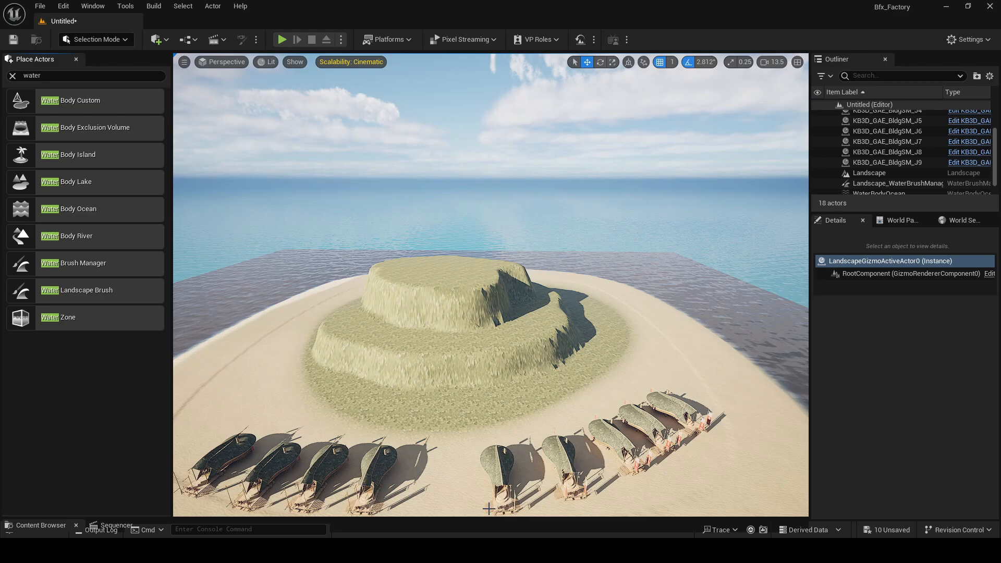
key(ctrl+space)
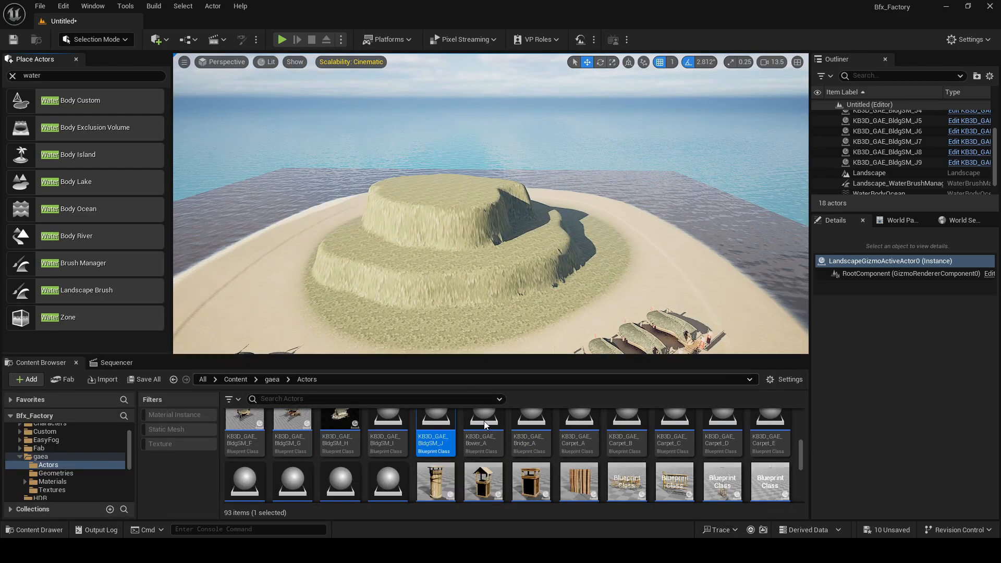
scroll(498, 443, up, 2)
scroll(529, 456, up, 2)
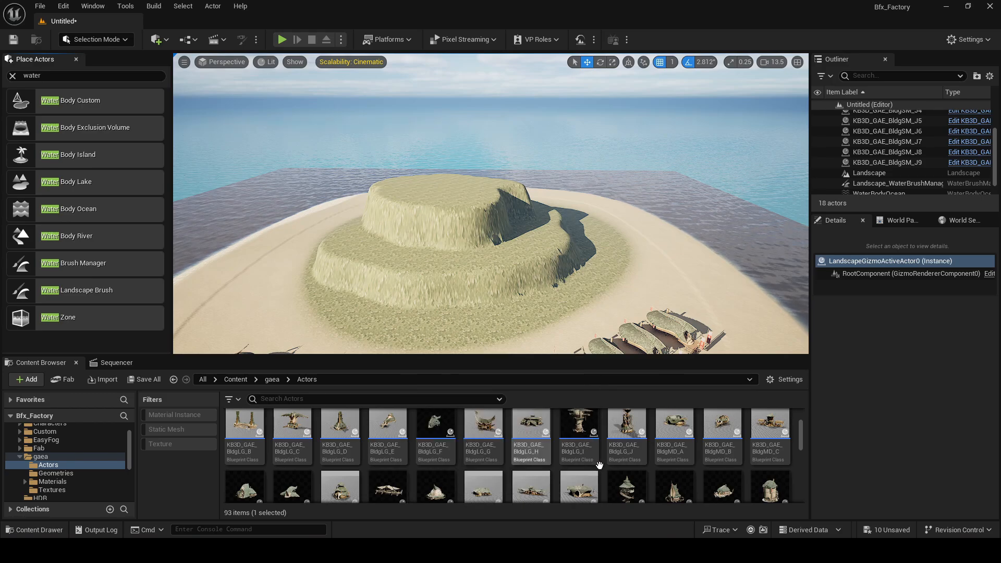
click(588, 431)
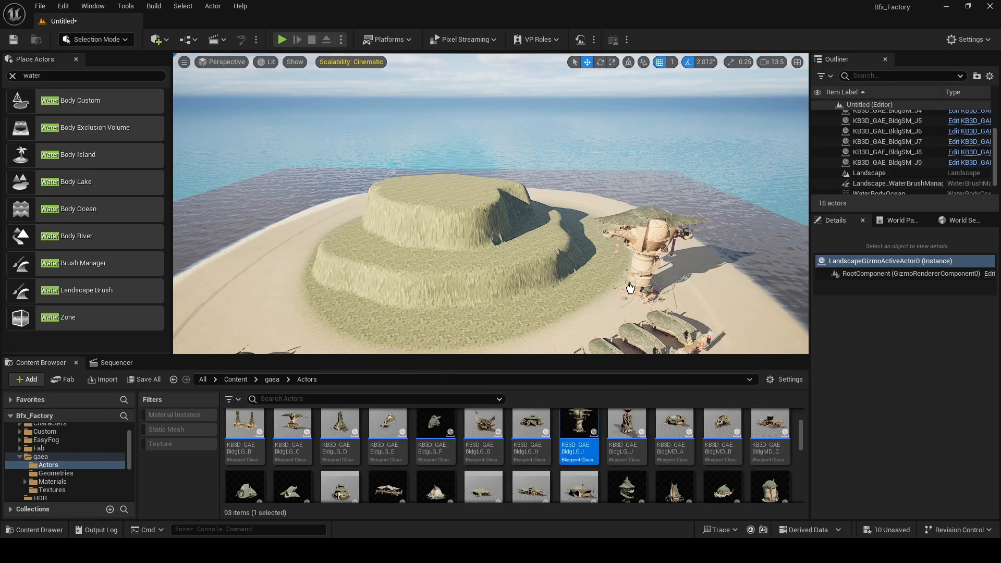
drag(629, 288, 629, 288)
Place KB3D_GAE_BldgLG_J on the sand left of the hill and KB3D_GAE_BldgLG_C on the hilltop.
click(634, 413)
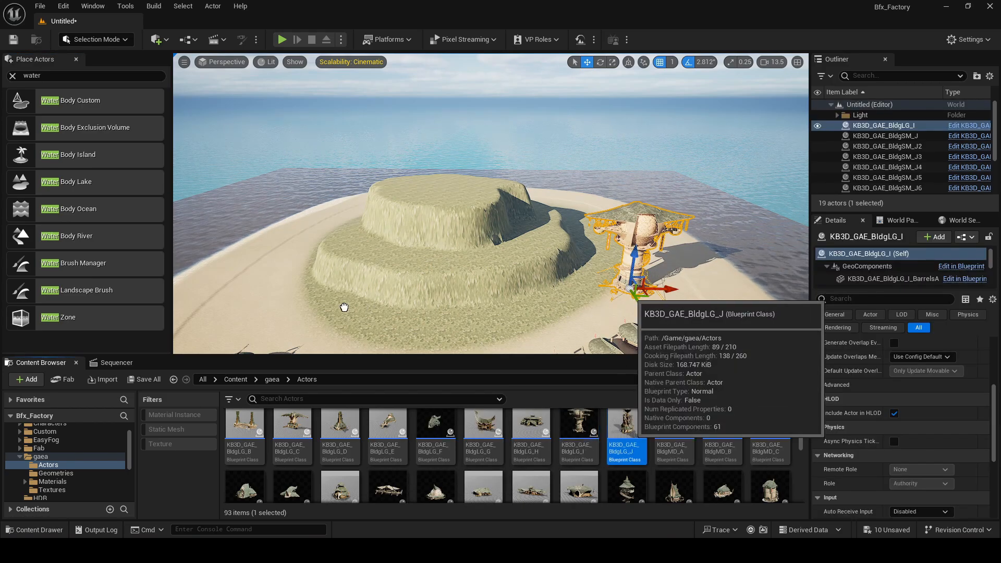
drag(344, 307, 258, 312)
drag(293, 433, 448, 190)
scroll(388, 454, down, 2)
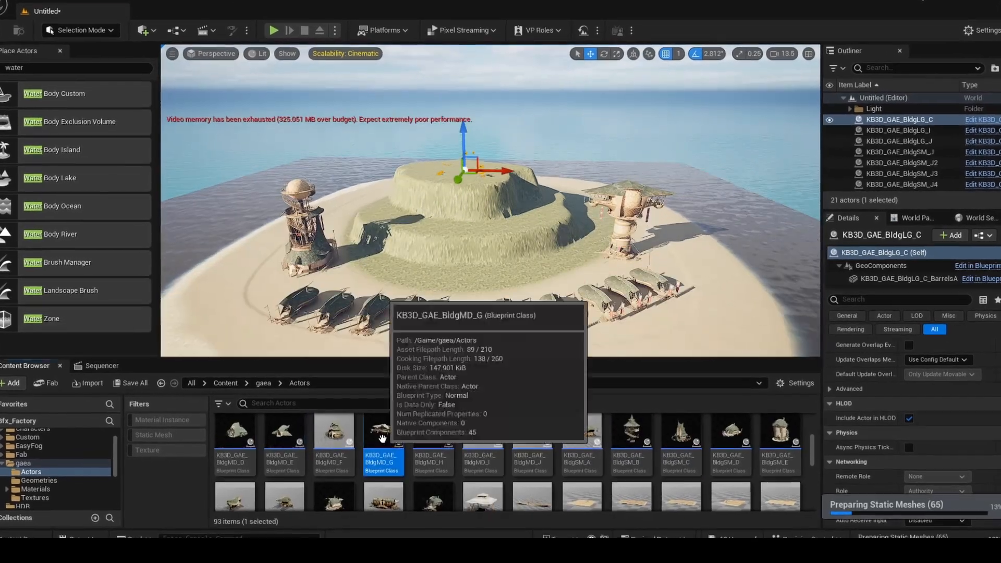
Place KB3D_GAE_BldgMD_G at the front foot of the hill, centred behind the two rows of beach buildings.
drag(388, 430, 485, 292)
key(e)
key(w)
right_drag(515, 277, 547, 330)
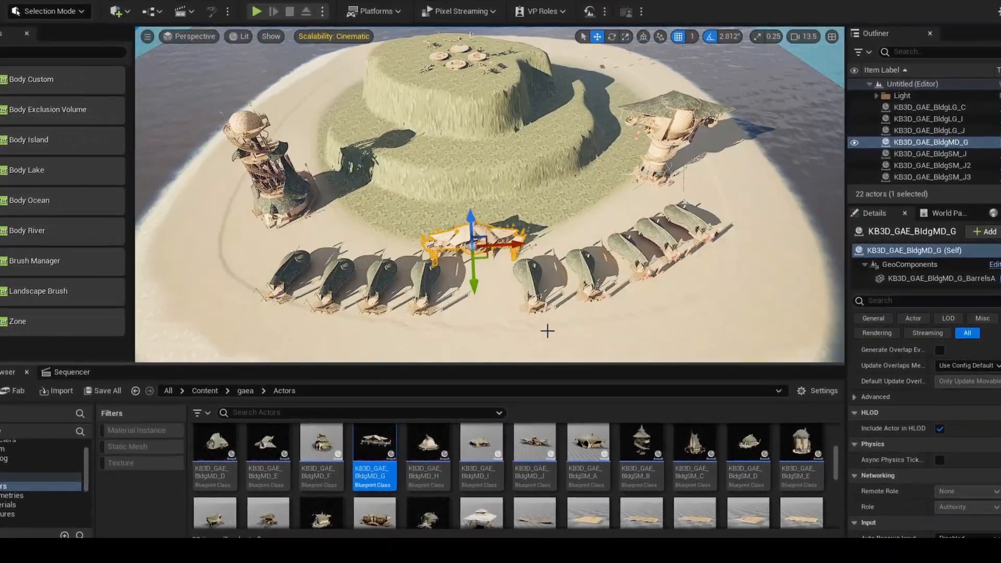
Place the KB3D_GAE_BldgSM_E round house on the lower terrace and duplicate it seven times in clusters on both sides.
scroll(782, 459, up, 1)
drag(794, 470, 794, 462)
drag(794, 462, 462, 167)
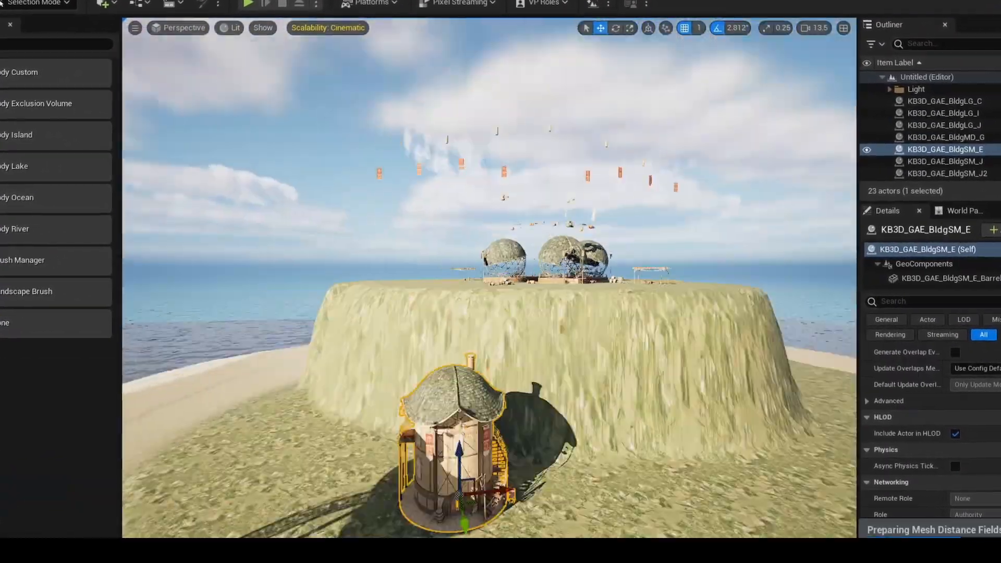
right_drag(469, 292, 485, 313)
alt+drag(365, 443, 454, 359)
key(e)
key(w)
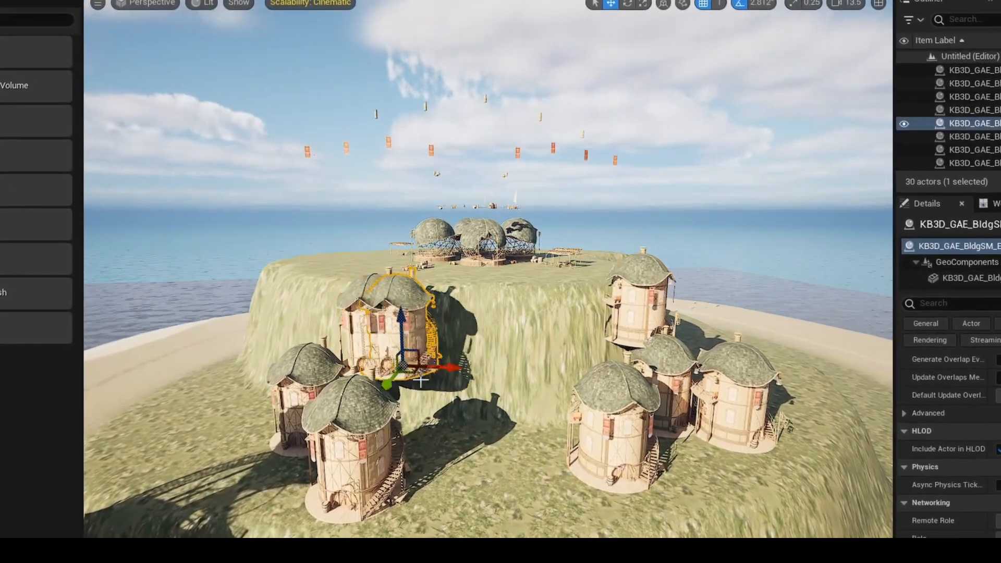
right_drag(453, 359, 469, 376)
Add and resize KB3D_GAE_BldgSM_B at the hill's left side, and place KB3D_GAE_BldgSM_C among the terrace houses.
drag(666, 506, 308, 225)
key(r)
drag(308, 224, 338, 204)
drag(729, 506, 527, 263)
key(e)
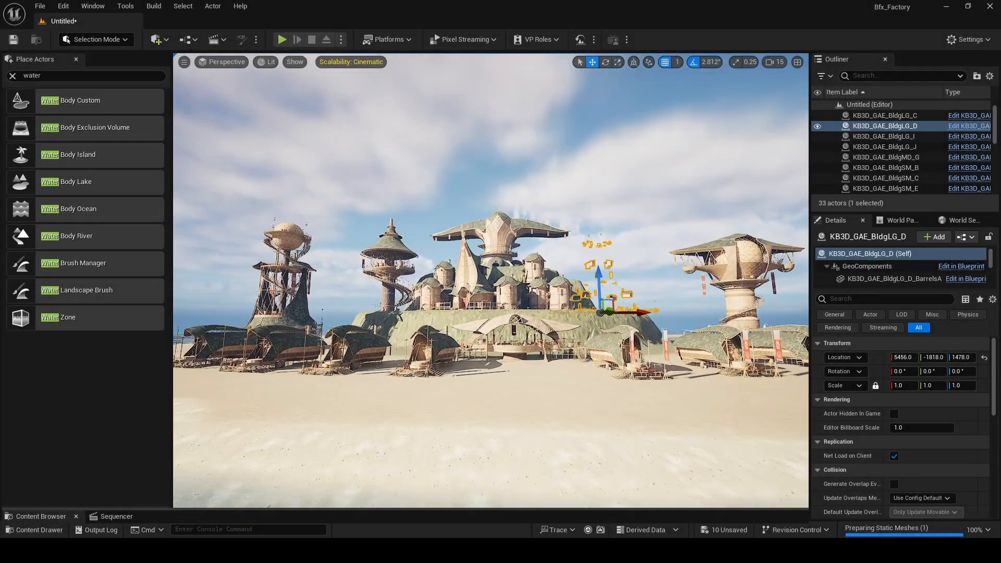
Move the KB3D_GAE_BldgLG_D spire on the terrace's right end to 5240, -1644, 1478 and check it in game view.
mouse_move(518, 235)
right_down()
mouse_move(547, 237)
mouse_move(490, 237)
mouse_move(523, 237)
mouse_move(521, 253)
right_up()
right_drag(570, 363, 570, 364)
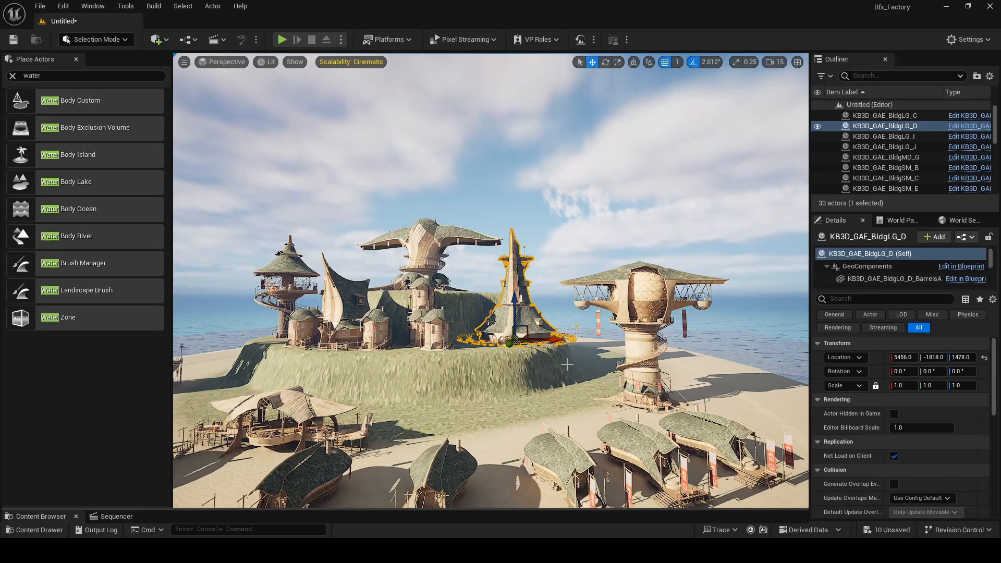
mouse_move(493, 254)
right_down()
mouse_move(503, 271)
mouse_move(493, 254)
right_up()
drag(444, 236, 432, 237)
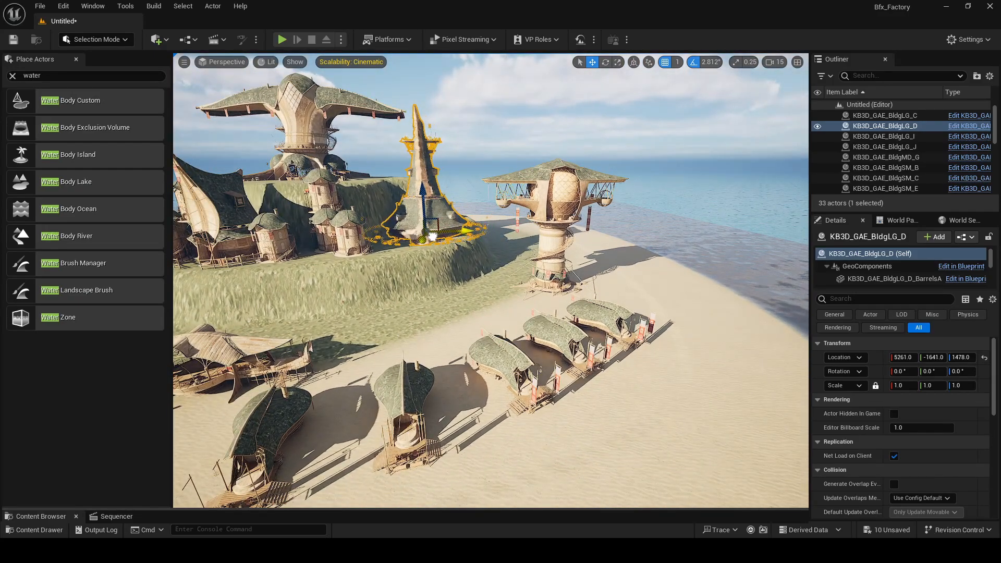
right_drag(478, 269, 472, 245)
key(g)
right_drag(297, 222, 271, 234)
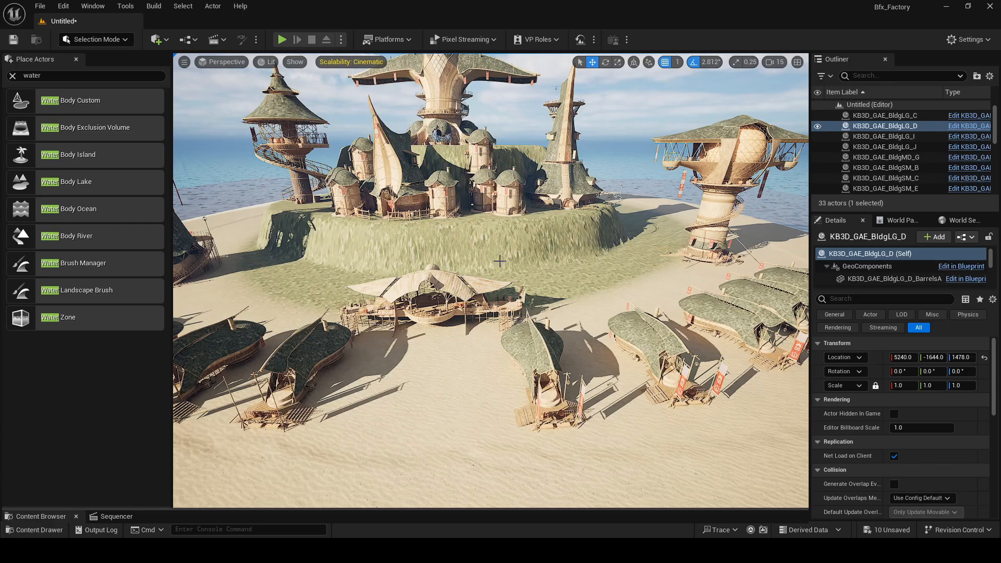
Open the Fab Megascans 3D folder and filter its contents to static meshes.
right_drag(429, 258, 452, 277)
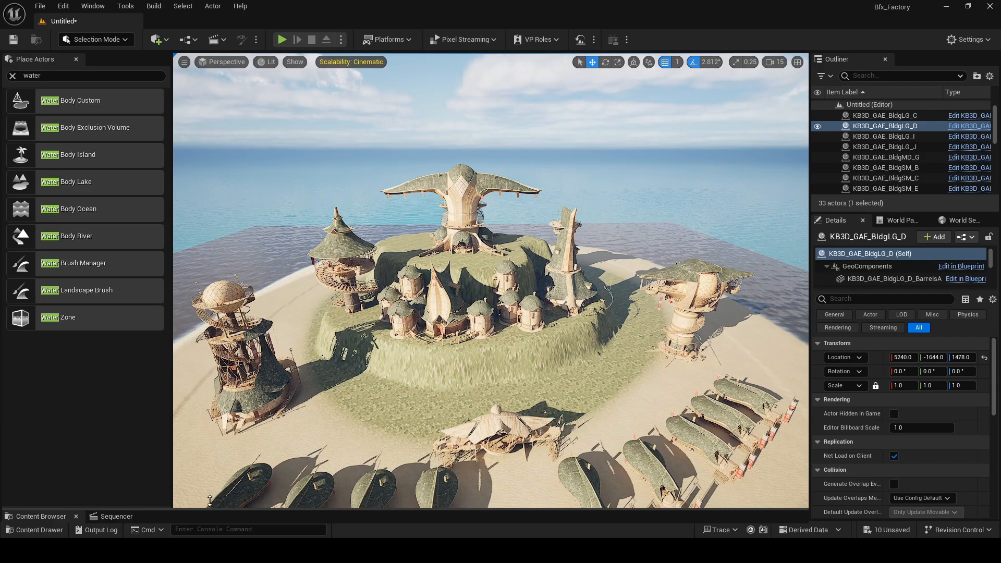
drag(209, 500, 209, 319)
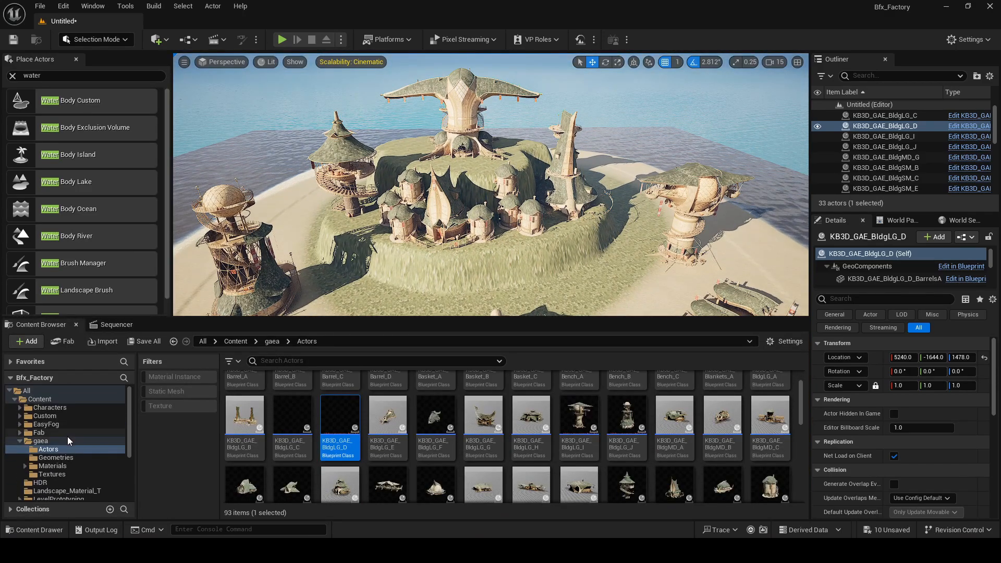
click(57, 433)
double_click(238, 407)
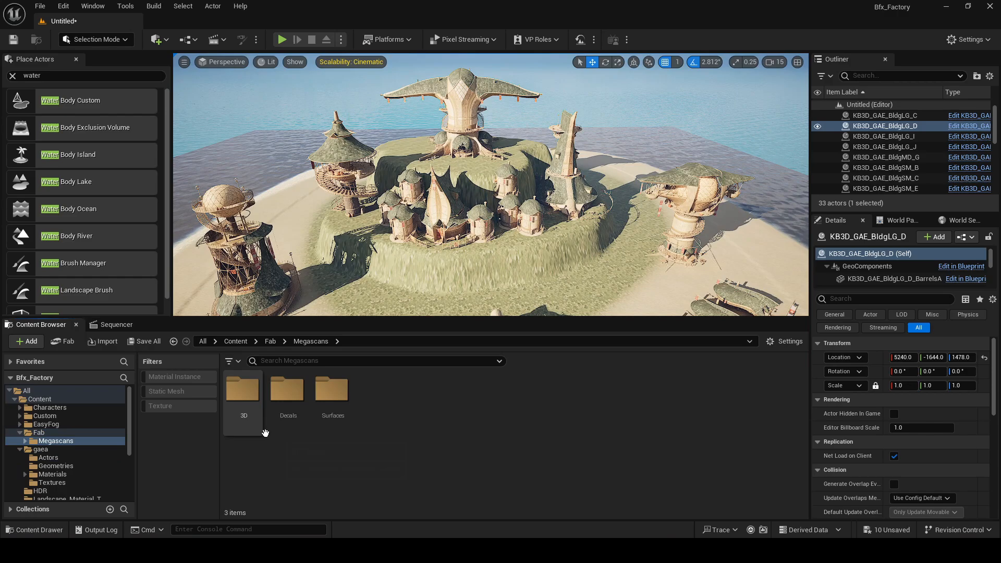
double_click(241, 409)
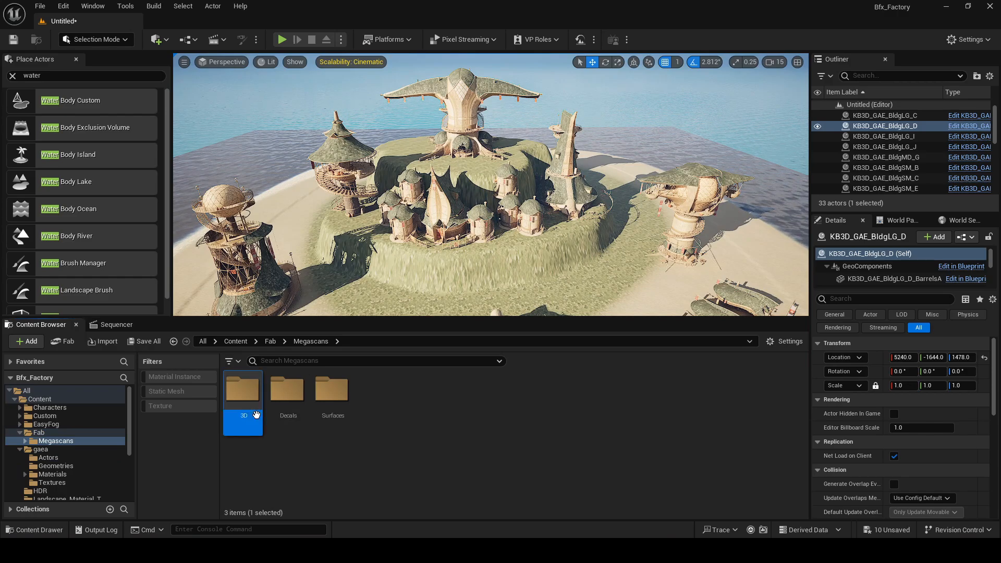
click(187, 393)
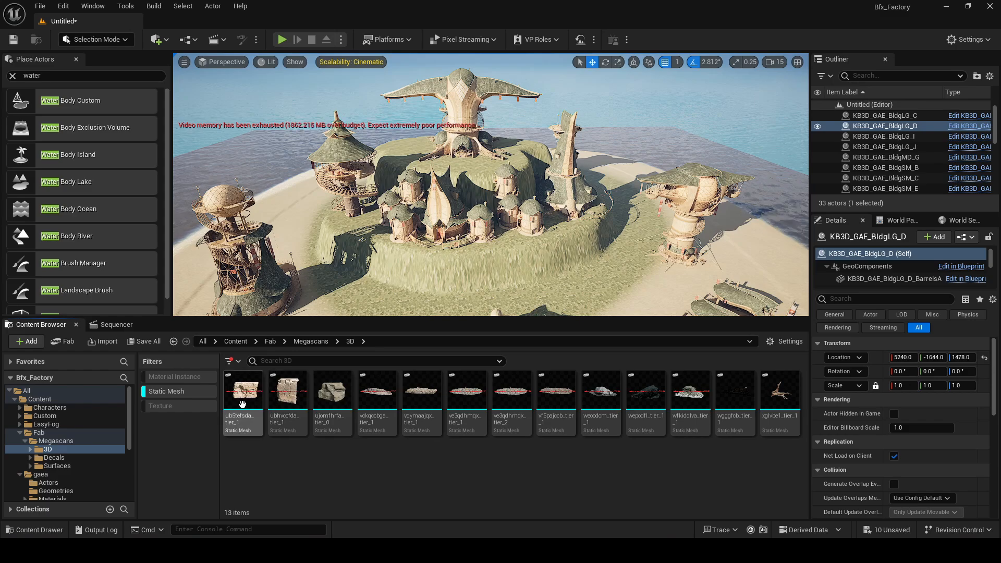
Place the ub5tefsda_tier_1 rock on the terrace's front slope at scale 10 and the ubhvccfda_tier_1 rock beside it.
drag(321, 391, 435, 297)
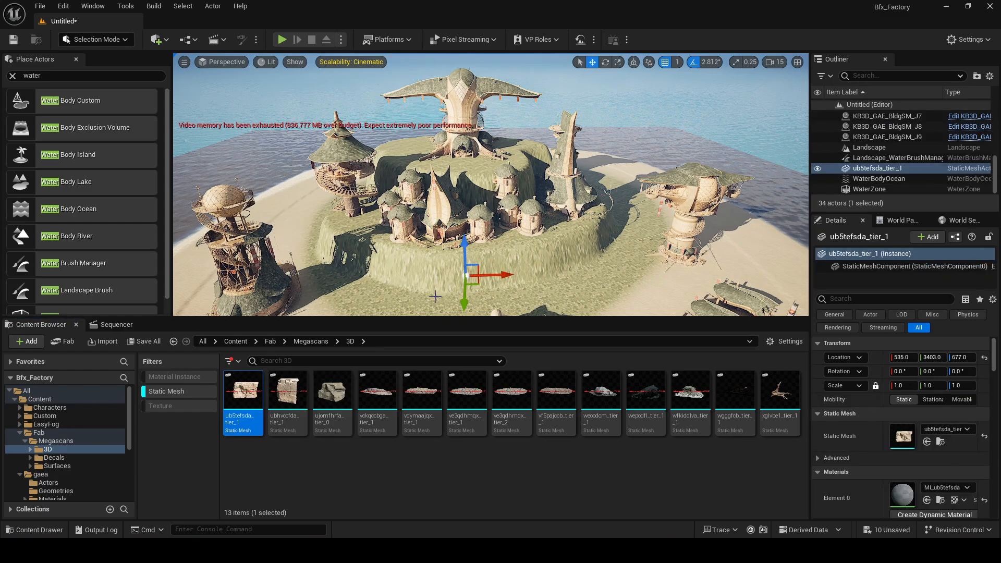
click(900, 387)
text(10)
key(Return)
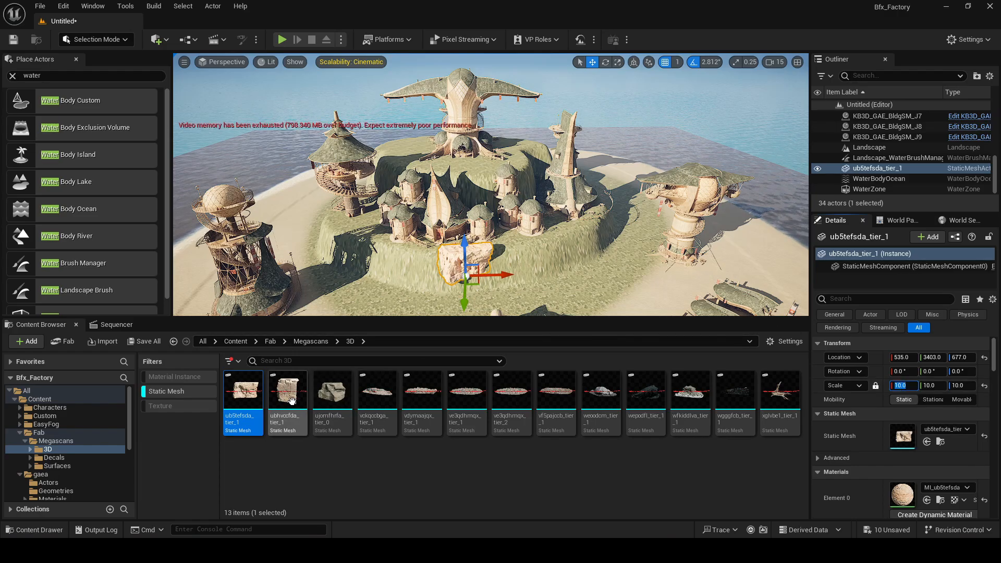
drag(287, 393, 542, 282)
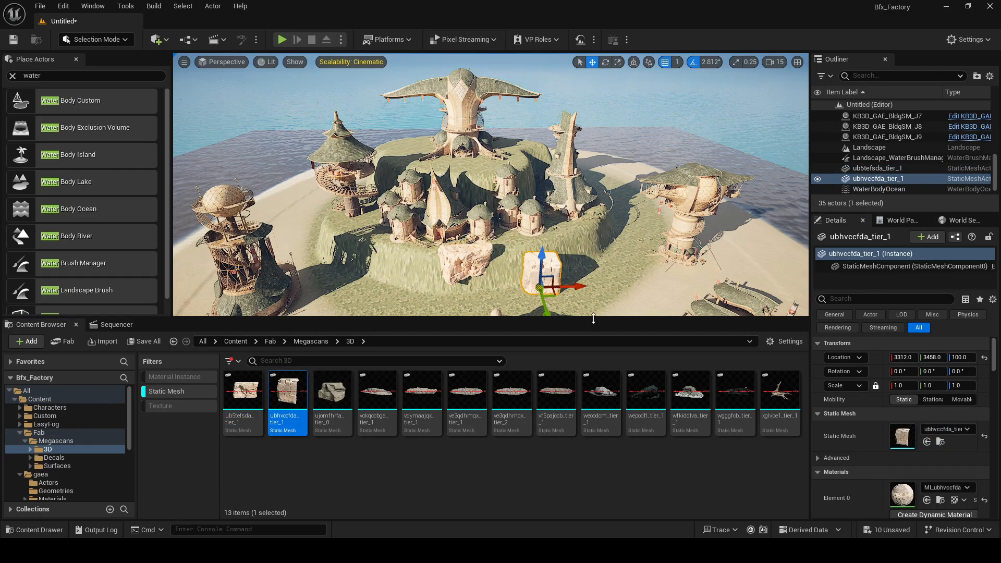
drag(593, 317, 592, 518)
Rotate the ub5tefsda_tier_1 rock, enlarge it to scale 12.975 and seat it against the terrace's front slope.
mouse_move(573, 375)
right_down()
mouse_move(578, 354)
mouse_move(594, 357)
mouse_move(571, 356)
right_up()
click(437, 353)
click(417, 337)
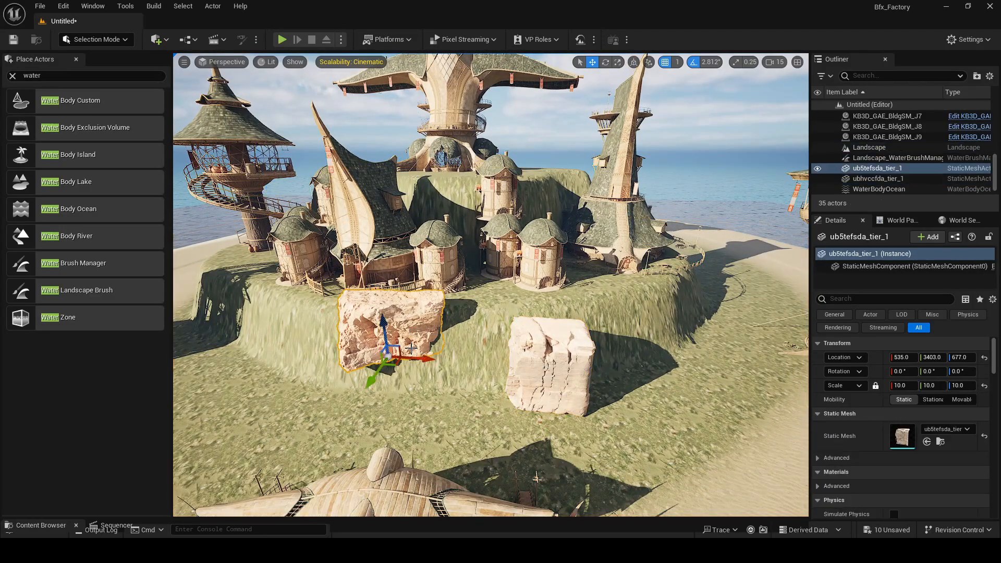
key(e)
drag(404, 394, 438, 391)
key(r)
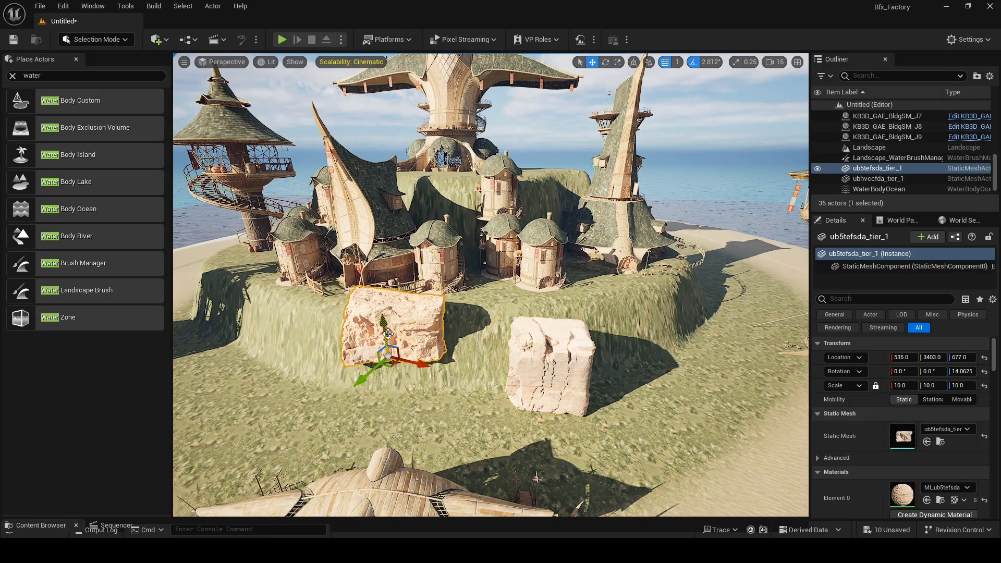
drag(387, 333, 382, 386)
key(r)
key(w)
key(e)
right_drag(443, 333, 443, 360)
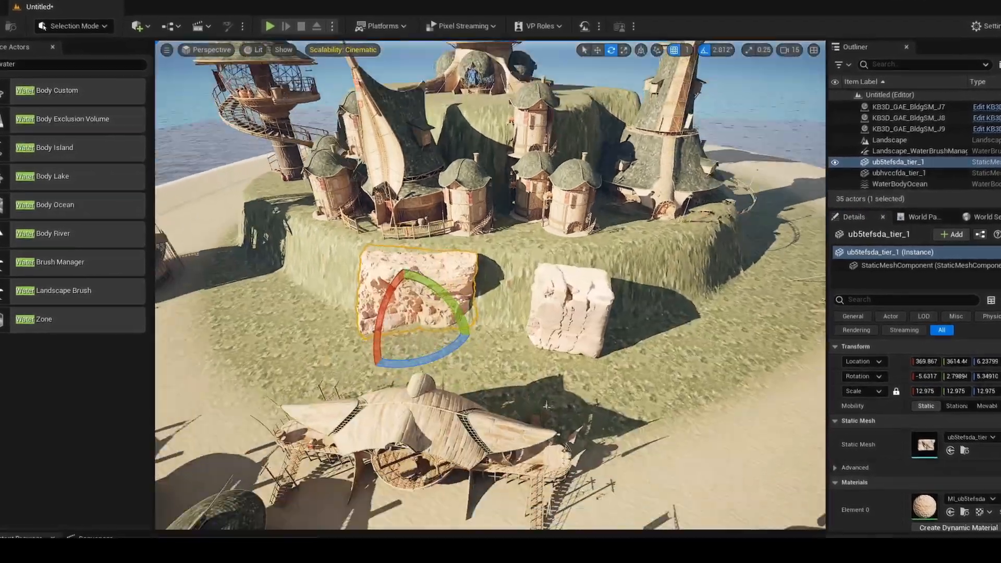
Move the ubhvccfda_tier_1 rock up to the first one and duplicate it three times along the terrace's front edge.
click(571, 313)
key(w)
drag(587, 334, 610, 339)
alt+drag(610, 339, 665, 316)
right_drag(574, 333, 521, 355)
key(e)
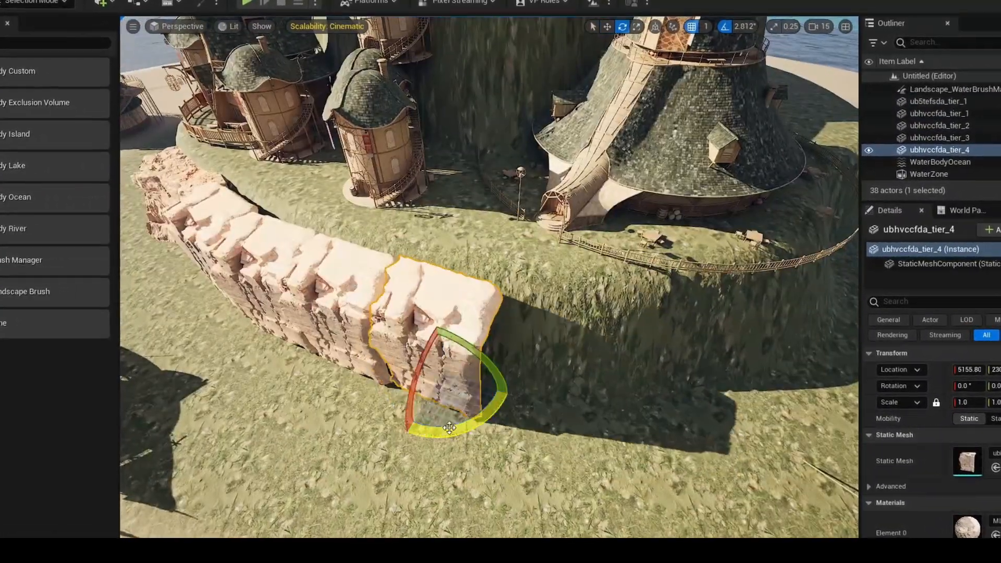
Add another rock copy at the right end of the terrace wall, enlarge it and fit it to the curve.
key(w)
alt+drag(454, 417, 531, 394)
key(r)
drag(532, 391, 553, 378)
drag(521, 417, 485, 386)
right_drag(485, 386, 397, 376)
Duplicate and rotate further rocks to continue the cliff covering around the hill.
alt+drag(360, 396, 265, 412)
key(e)
key(w)
alt+drag(240, 404, 201, 372)
right_drag(312, 334, 292, 313)
Place rotated rock copies against the upper tier's face and fill the left end of the lower terrace wall.
key(e)
alt+drag(209, 417, 598, 348)
key(w)
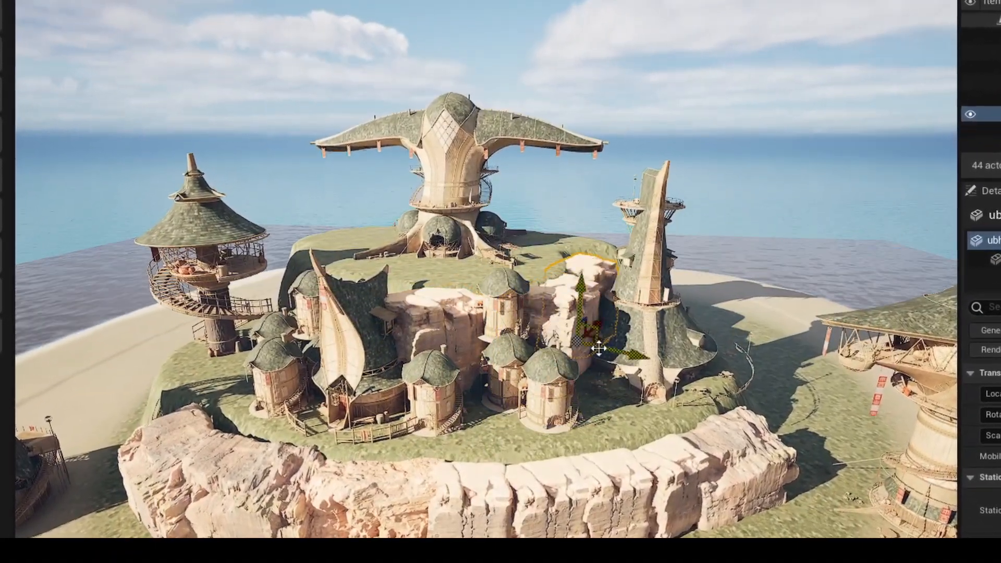
scroll(500, 282, down, 5)
click(336, 339)
scroll(501, 281, up, 5)
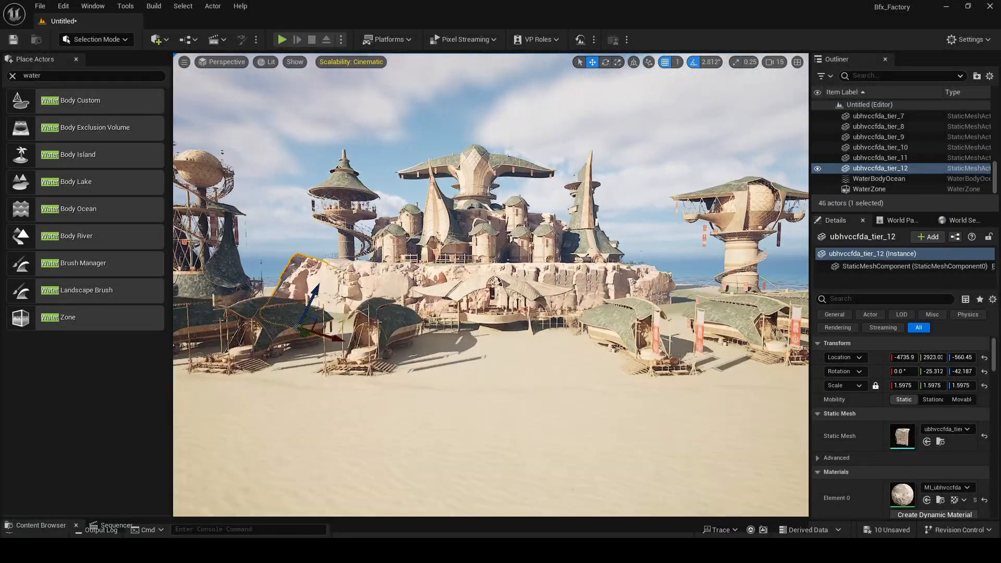
Switch to landscape painting and make Grass the active target layer.
key(w)
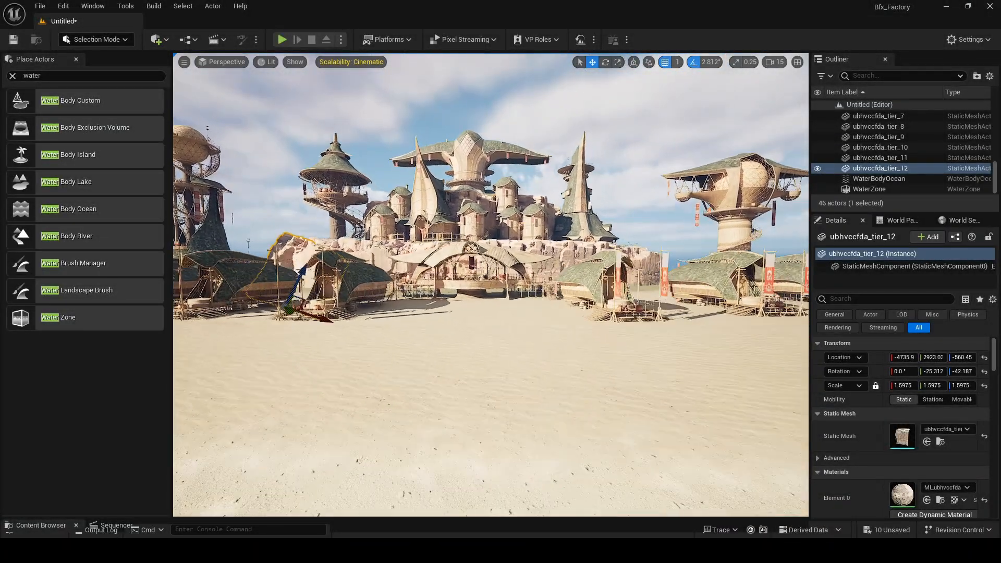
key(s)
scroll(583, 322, up, 3)
right_drag(583, 321, 704, 299)
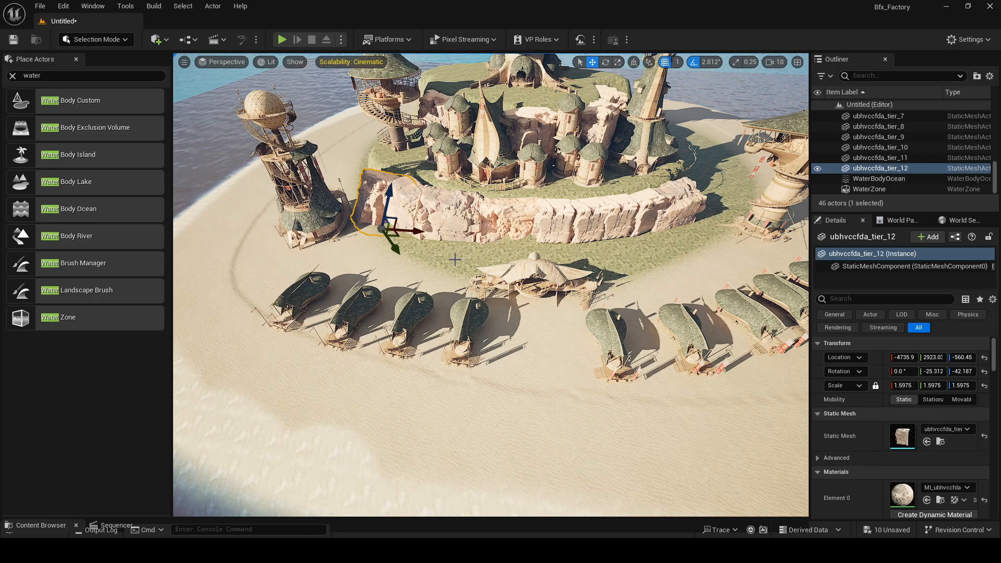
click(97, 39)
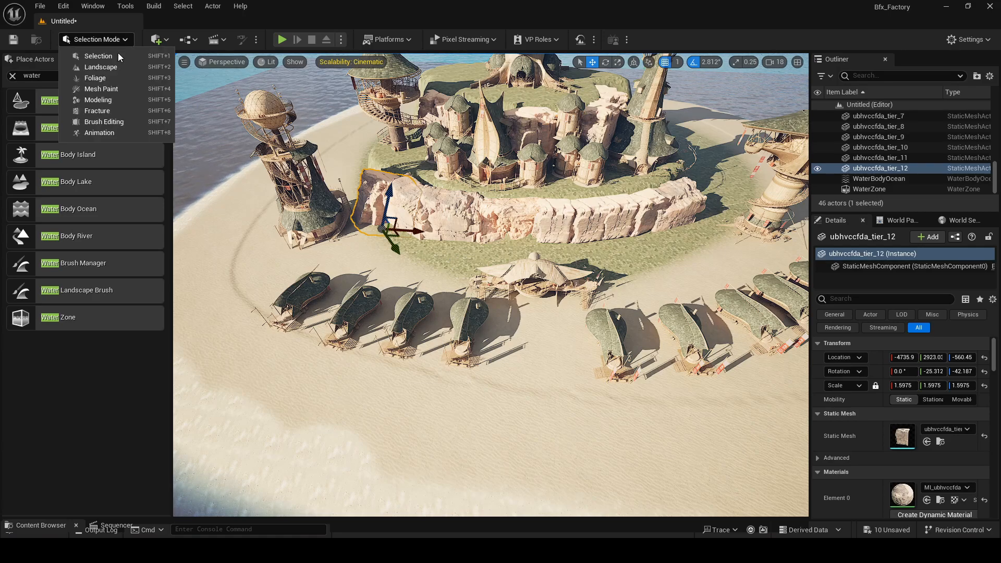
click(105, 65)
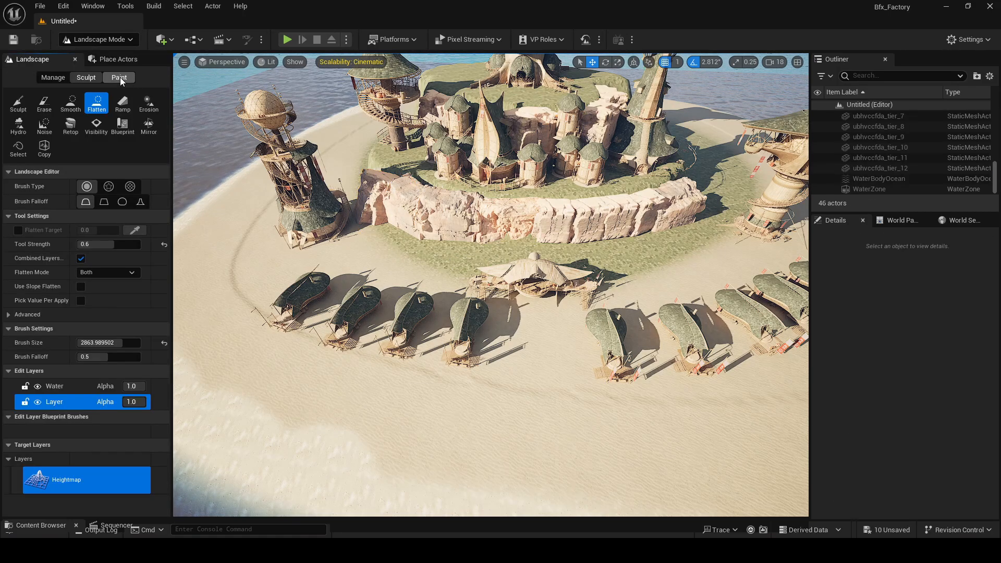
click(120, 78)
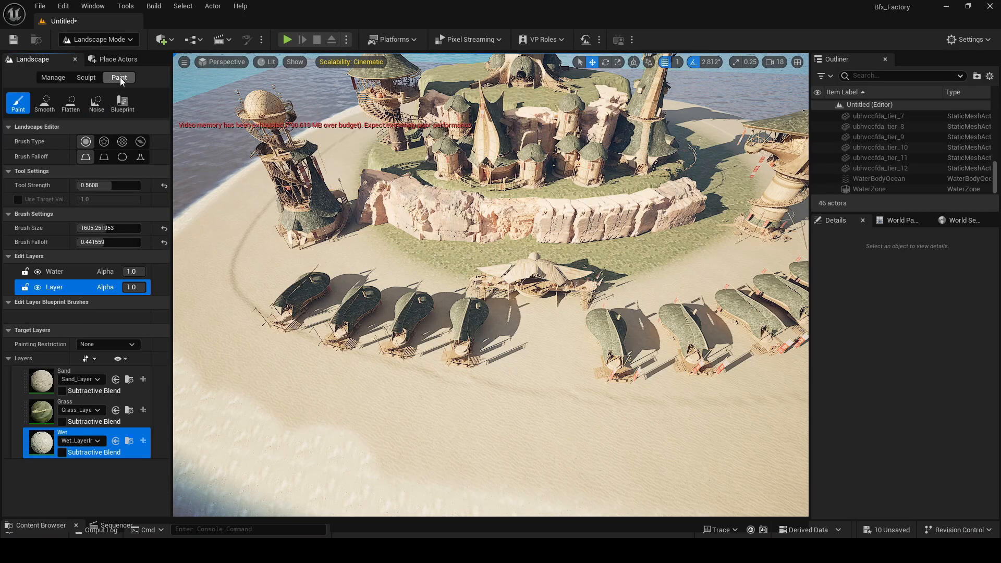
click(45, 406)
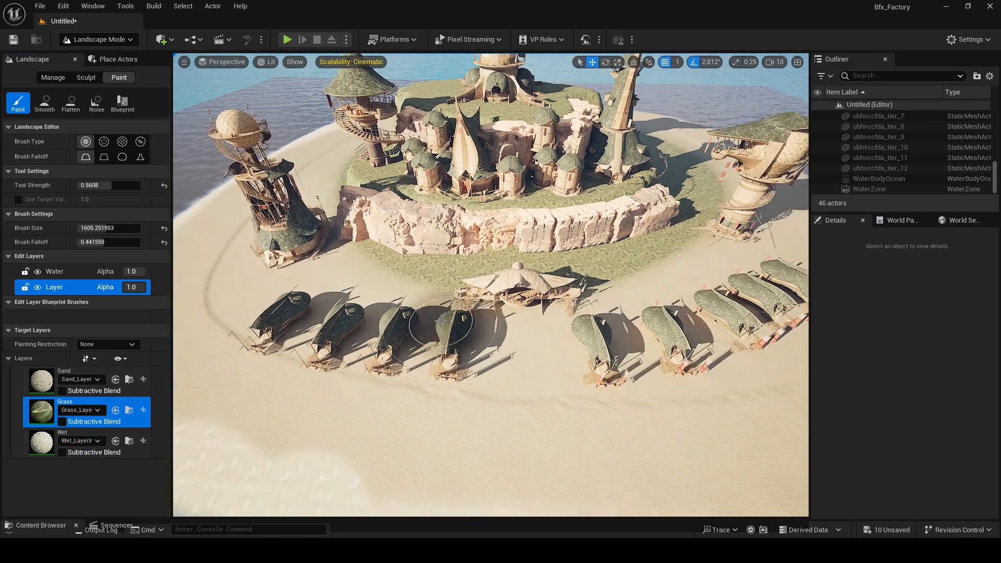
Set the brush size to about 1404 and paint grass behind the left row of beach huts.
key(bracketleft)
key(bracketleft)
key(bracketleft)
key(bracketleft)
key(bracketleft)
key(bracketleft)
key(bracketleft)
key(bracketleft)
key(bracketleft)
key(bracketleft)
key(bracketleft)
key(bracketleft)
key(bracketleft)
key(bracketleft)
key(bracketleft)
key(bracketleft)
key(bracketleft)
key(bracketleft)
key(bracketleft)
key(bracketleft)
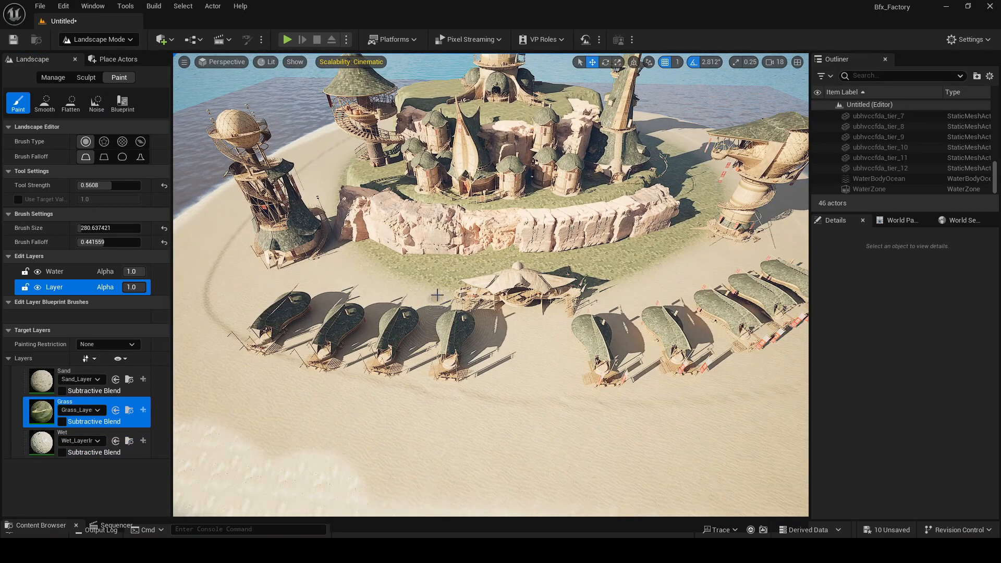
scroll(439, 294, down, 10)
right_drag(437, 295, 455, 280)
key(bracketright)
key(bracketright)
key(bracketright)
key(bracketright)
key(bracketright)
key(bracketright)
key(bracketright)
key(bracketright)
key(bracketright)
key(bracketright)
key(bracketright)
key(bracketright)
key(bracketright)
key(bracketright)
key(bracketright)
key(bracketright)
key(bracketright)
key(bracketright)
key(bracketright)
key(bracketright)
mouse_move(435, 196)
mouse_down()
mouse_move(324, 198)
mouse_move(208, 229)
mouse_move(378, 227)
mouse_up()
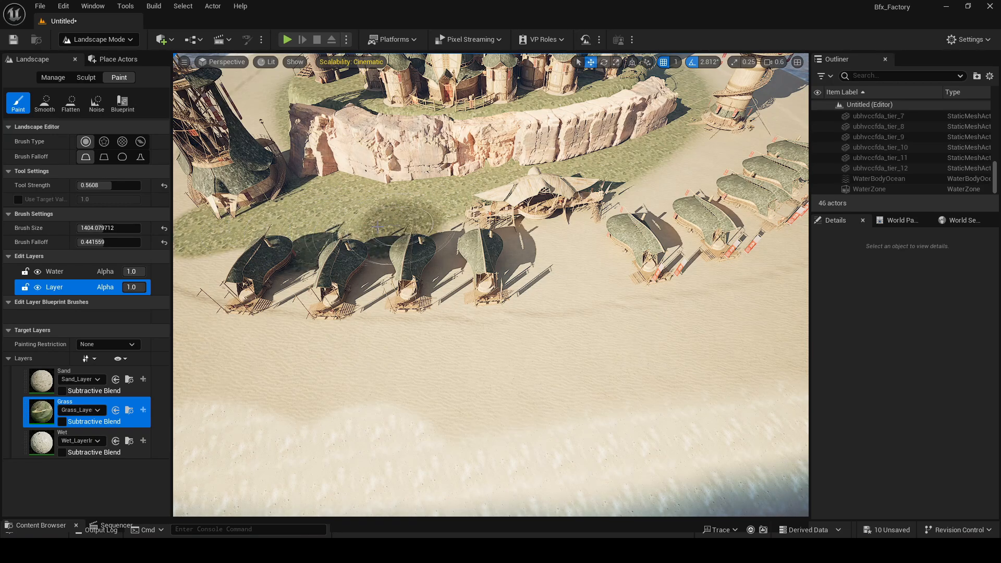
Continue the grass around the central pavilion and behind the right row of huts, up to the cliff wall.
right_drag(430, 222, 415, 221)
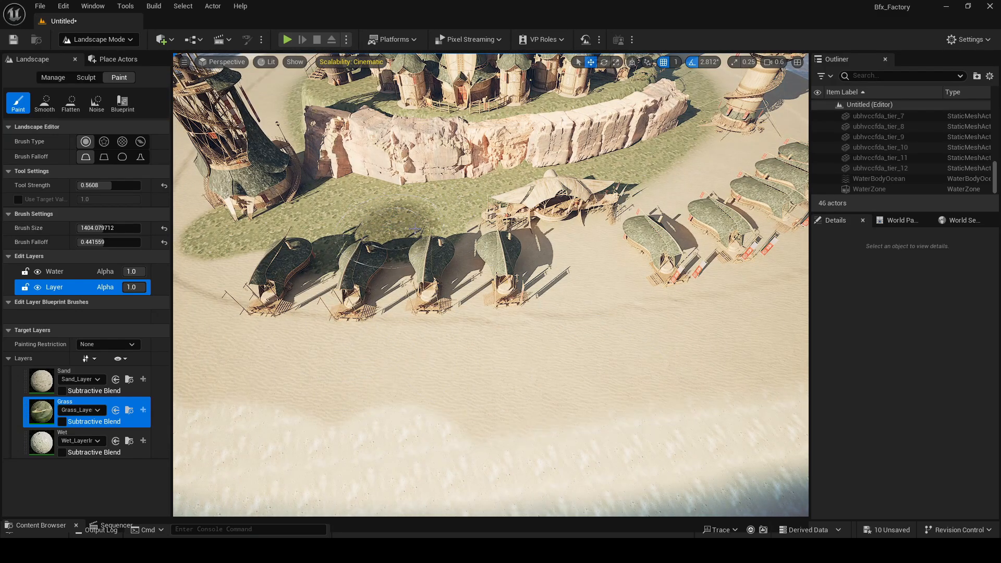
right_drag(418, 220, 421, 212)
key(d)
scroll(420, 211, up, 1)
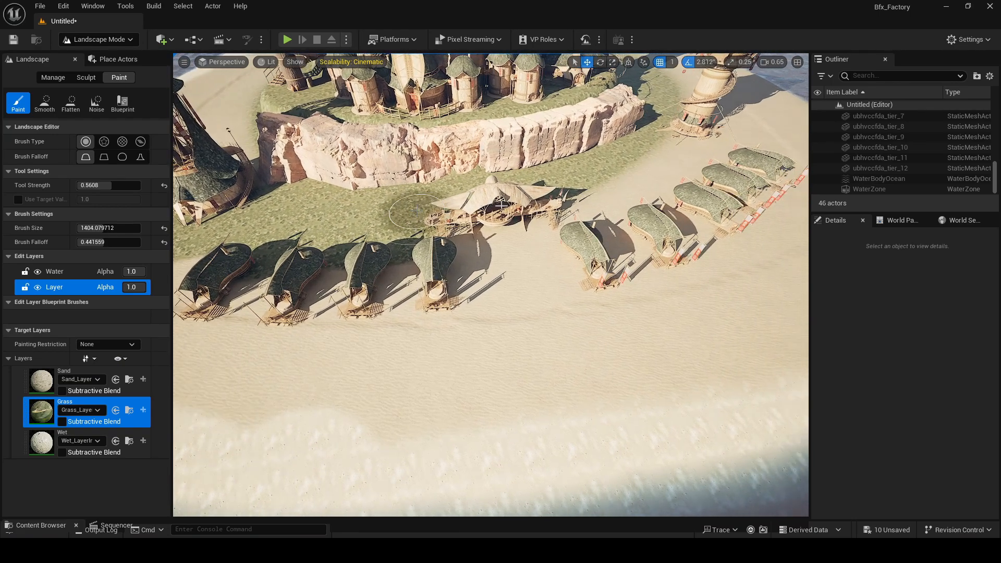
mouse_move(420, 211)
mouse_down()
mouse_move(574, 199)
mouse_move(600, 208)
mouse_move(660, 162)
mouse_move(729, 142)
mouse_move(616, 204)
mouse_move(567, 216)
mouse_move(603, 175)
mouse_up()
right_drag(602, 175, 602, 176)
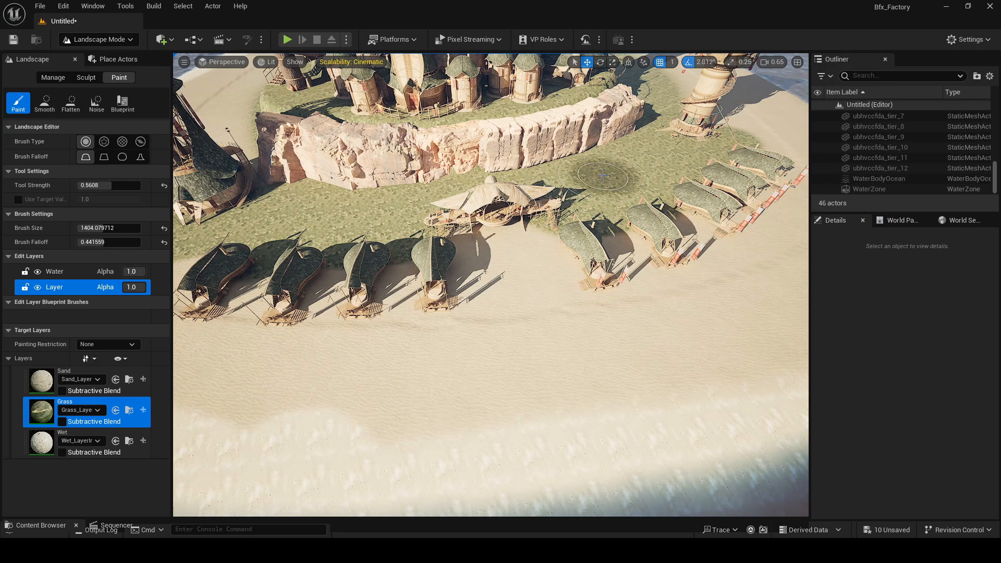
Reduce the brush size to about 245 and dab grass beside the huts near the central pavilion.
key(bracketleft)
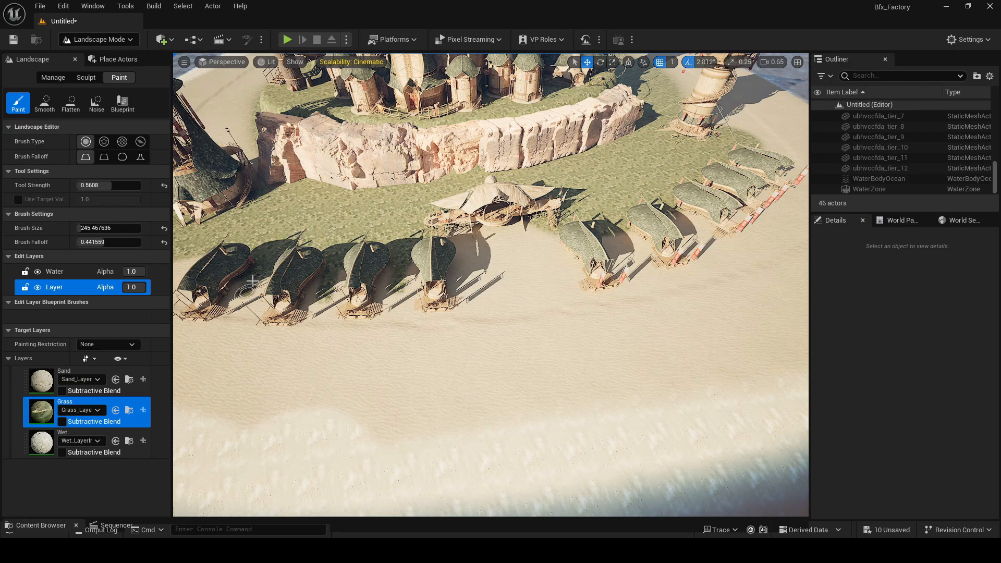
click(622, 243)
key(d)
right_drag(620, 241, 471, 209)
scroll(471, 209, up, 1)
drag(480, 272, 472, 257)
Enlarge the brush to about 591 and paint grass along both sides of the sand path leading to the pavilion.
key(])
key(])
key(])
key(])
key(])
key(])
key(])
key(])
key(])
key(])
key(])
key(])
key(])
key(])
key(])
key(])
key(])
key(])
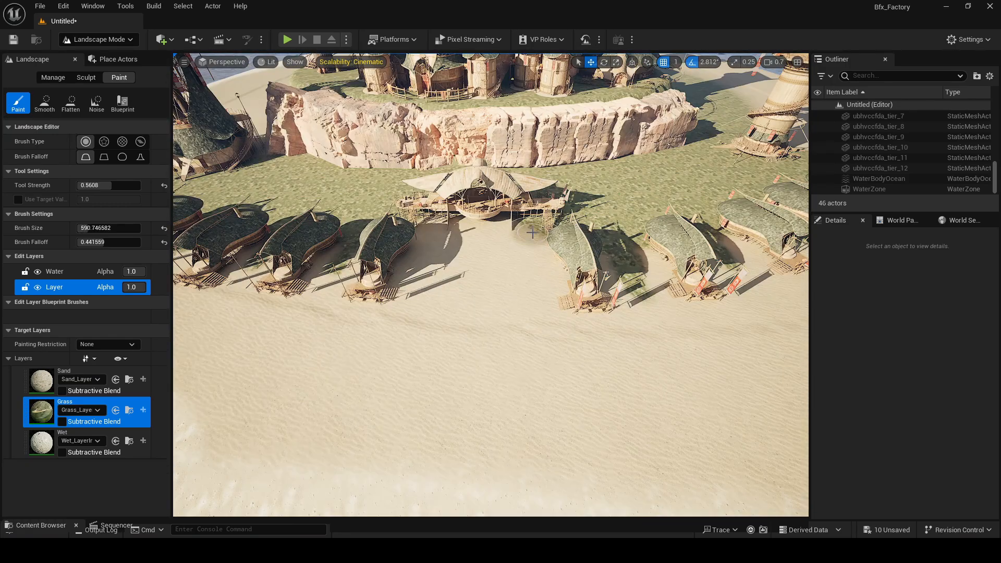
drag(534, 232, 532, 285)
mouse_move(461, 250)
mouse_down()
mouse_move(427, 235)
mouse_move(409, 275)
mouse_up()
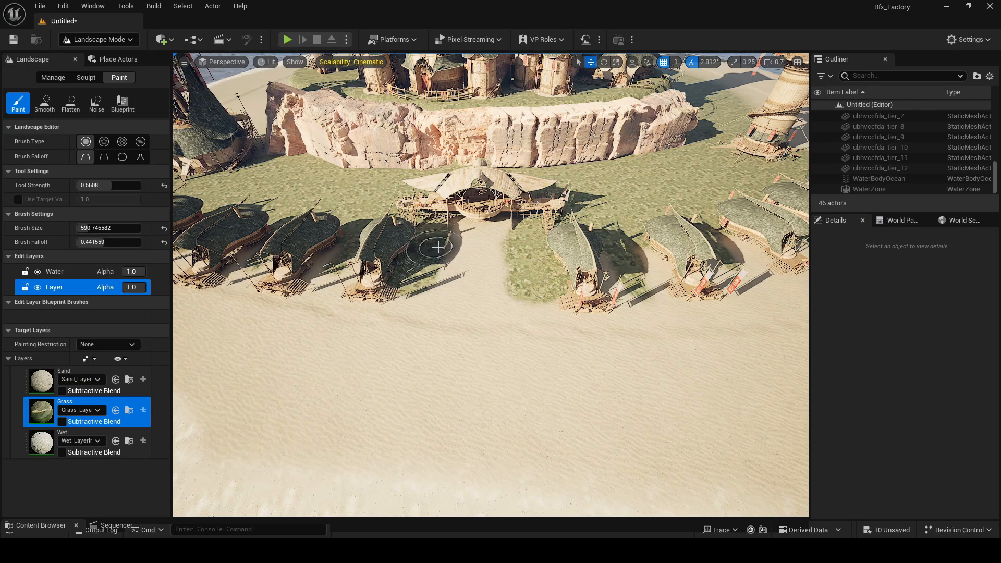
Extend the path's grass edges softly with brush falloff about 0.79 and tool strength about 0.2, and return to Selection mode.
drag(103, 242, 110, 242)
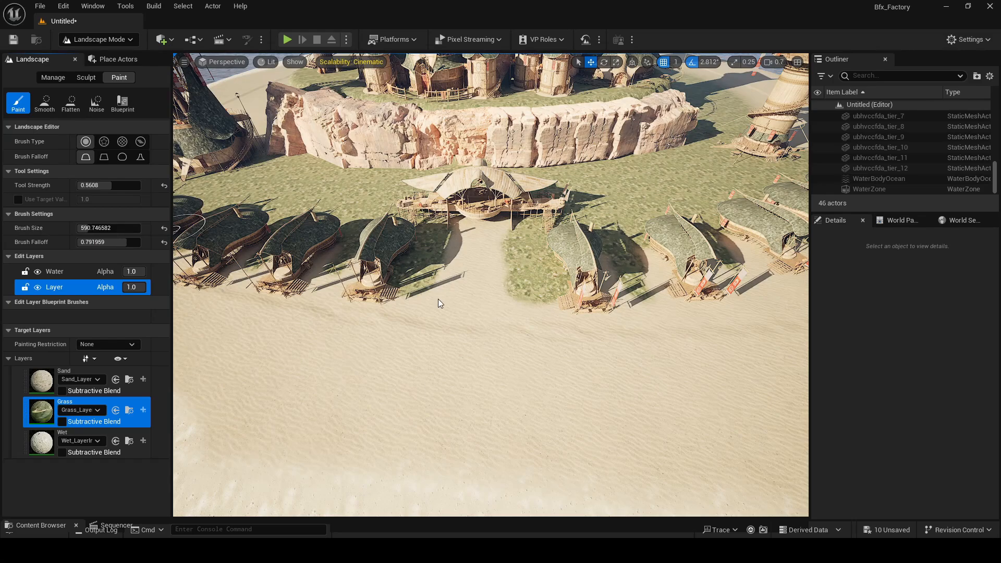
drag(120, 185, 94, 185)
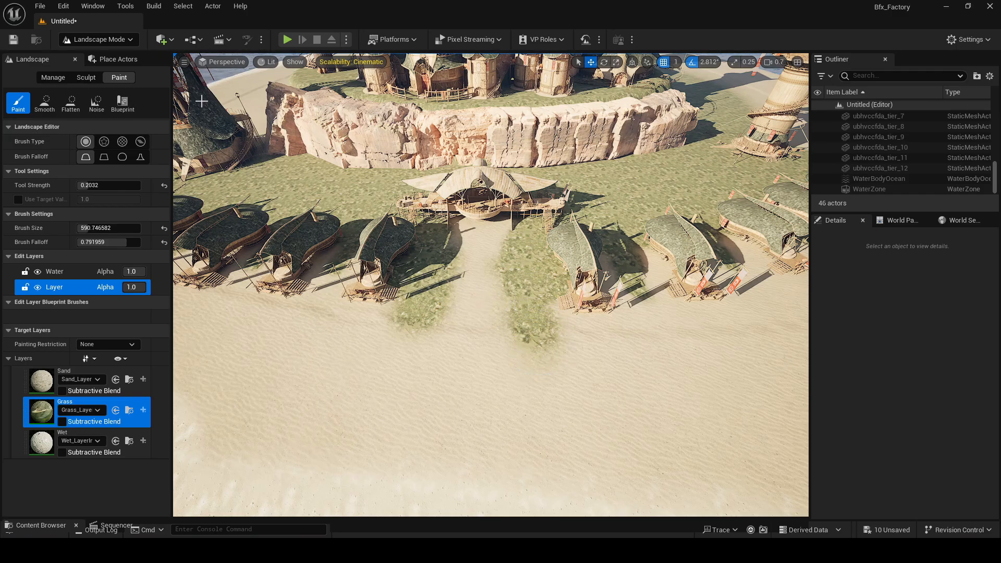
click(122, 42)
click(115, 58)
right_drag(376, 219, 389, 157)
right_drag(524, 296, 524, 300)
right_drag(520, 265, 518, 269)
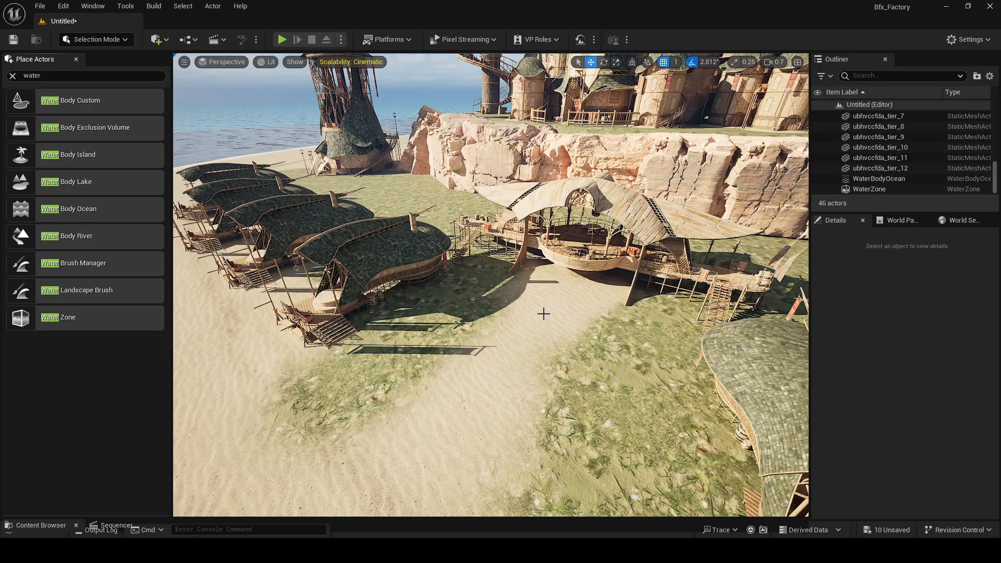
mouse_move(562, 271)
right_down()
mouse_move(512, 273)
mouse_move(561, 270)
right_up()
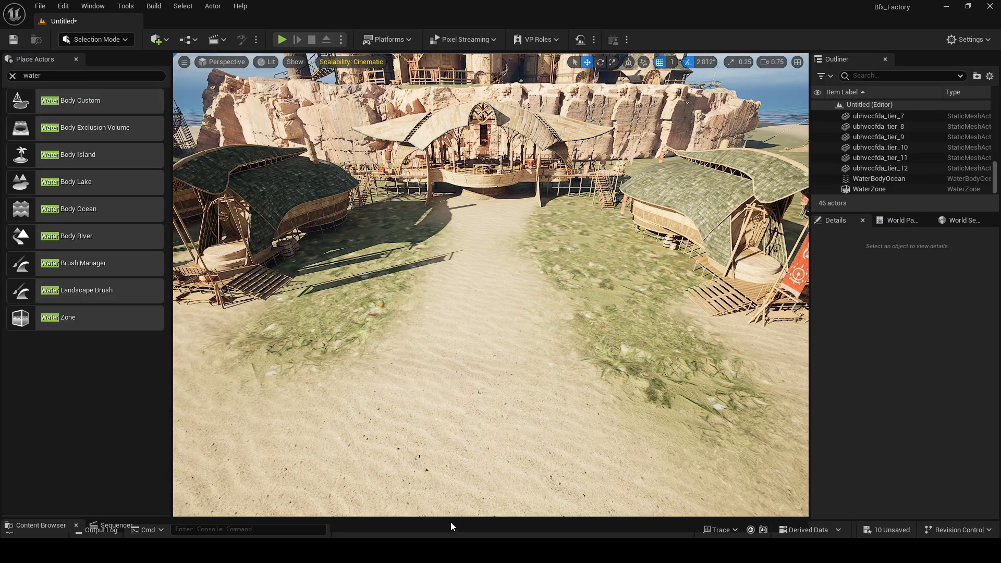
Clear the water actor search and the Static Mesh filter, and open the PN_Pandanus/Meshes/treeplant asset folder.
drag(450, 518, 452, 359)
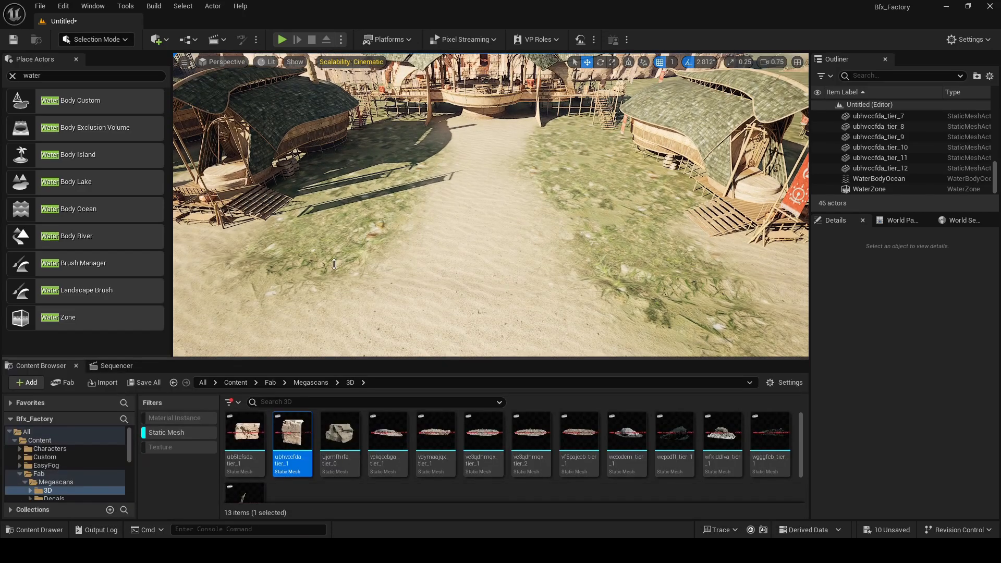
click(13, 77)
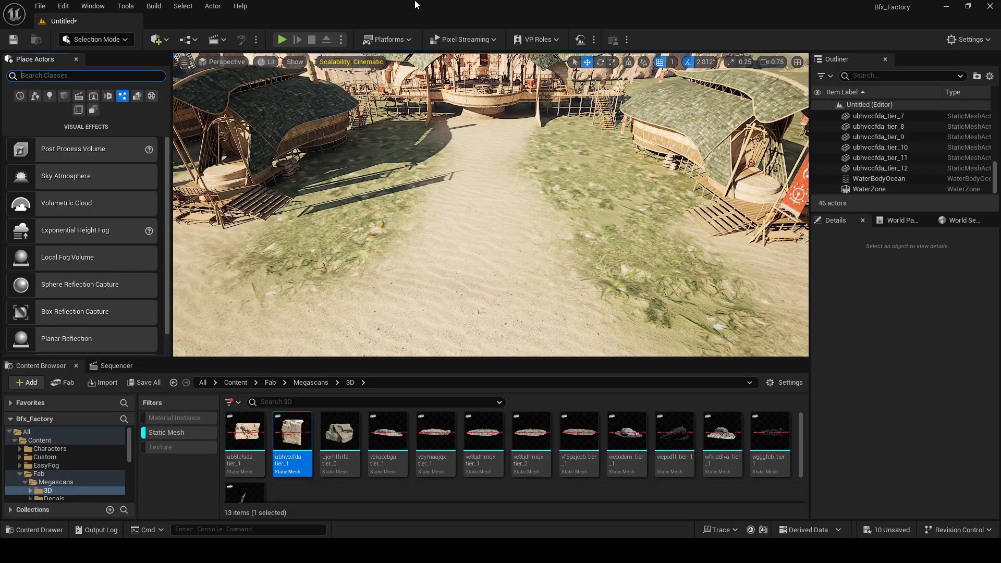
click(173, 433)
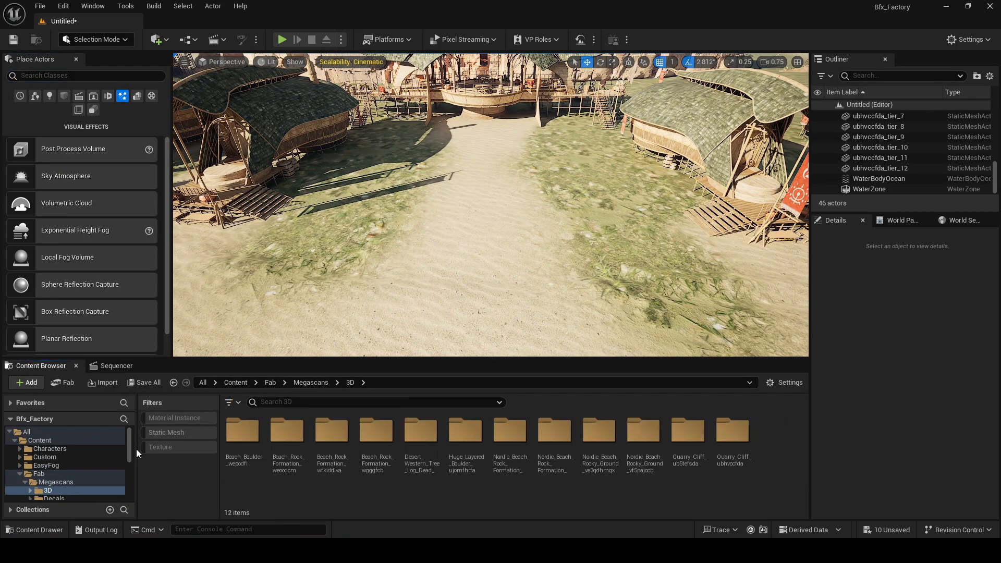
click(74, 440)
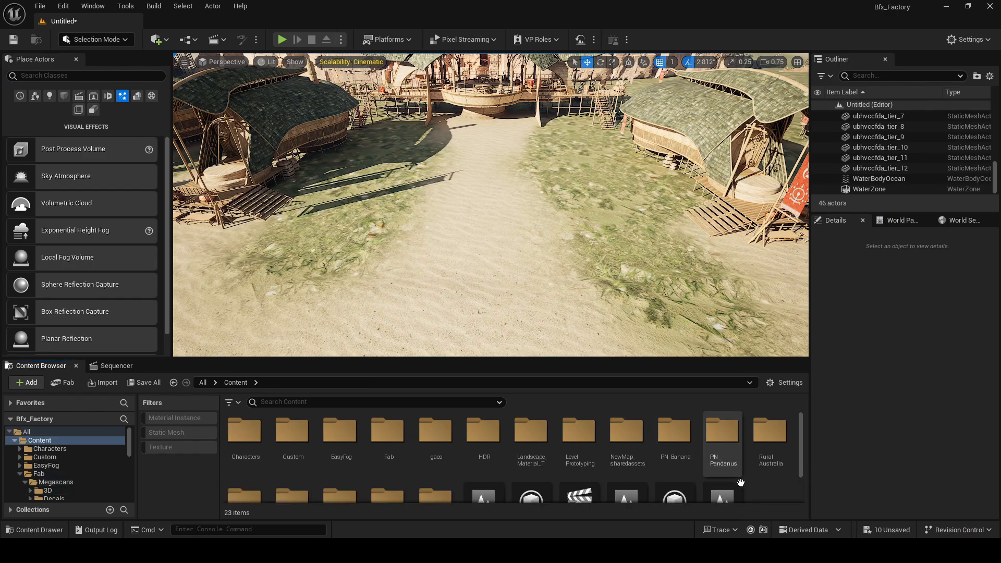
double_click(724, 436)
double_click(378, 451)
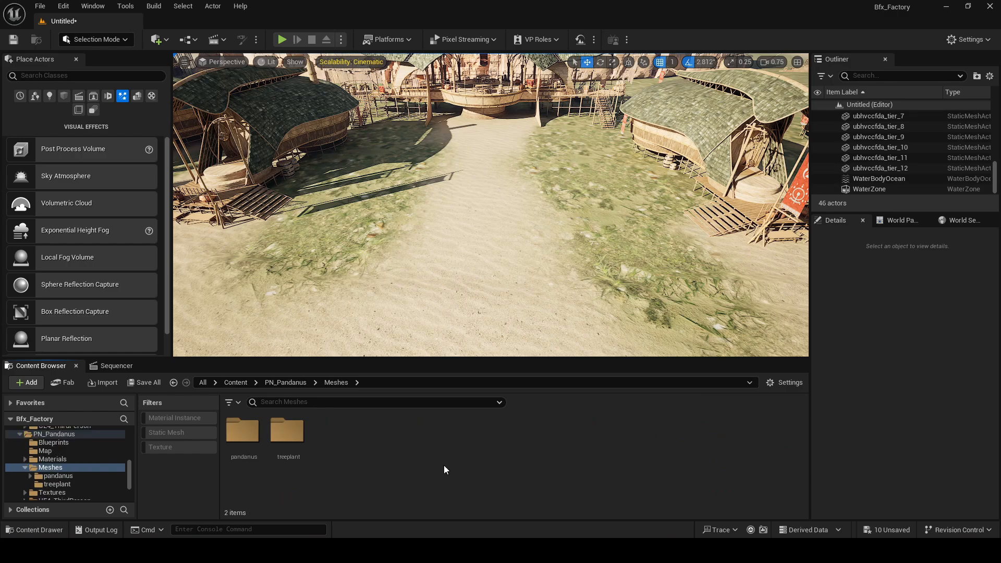
double_click(294, 434)
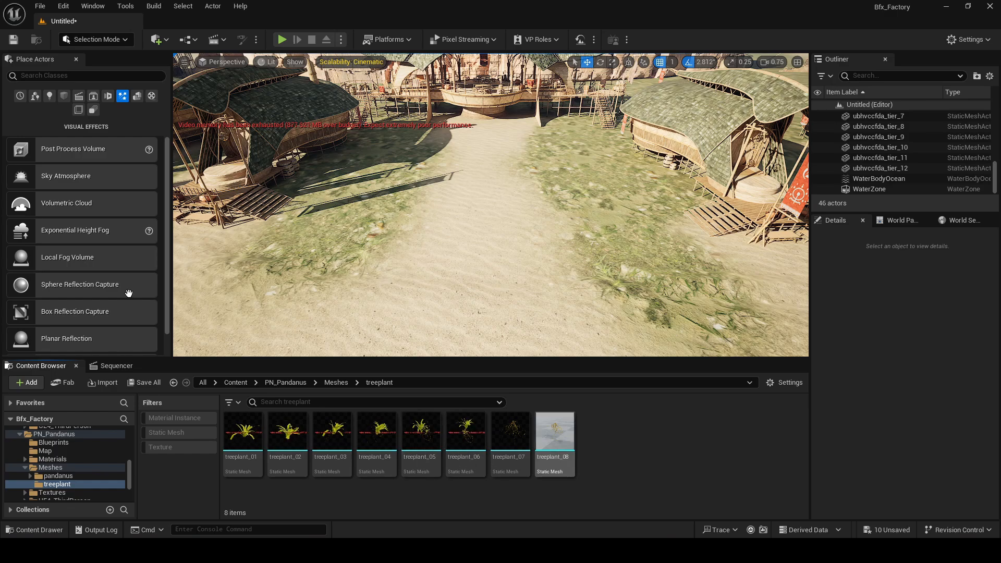
Switch to Foliage mode and preview the treeplant_01 mesh up close, closing its editor when finished.
click(97, 39)
click(99, 77)
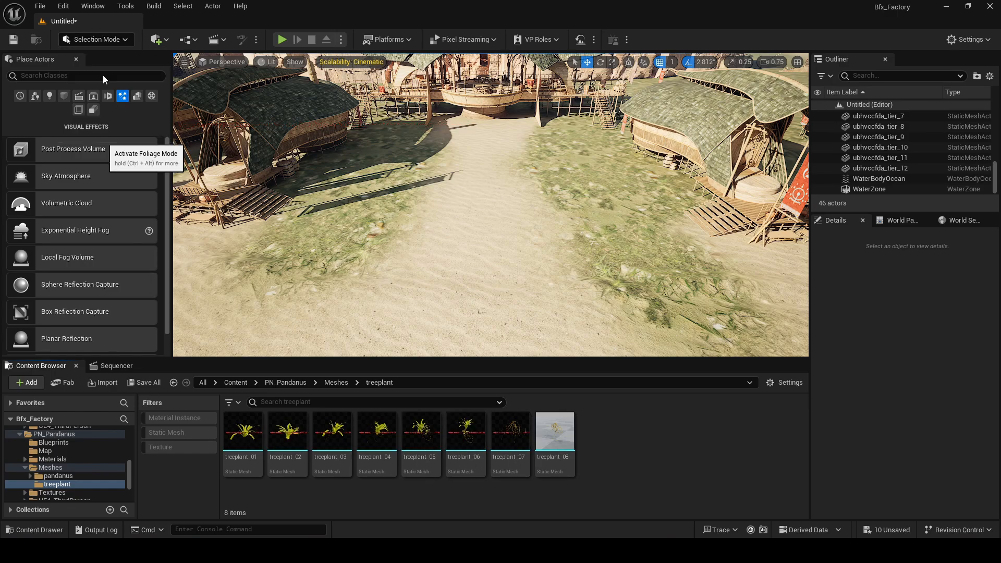
click(244, 443)
double_click(243, 442)
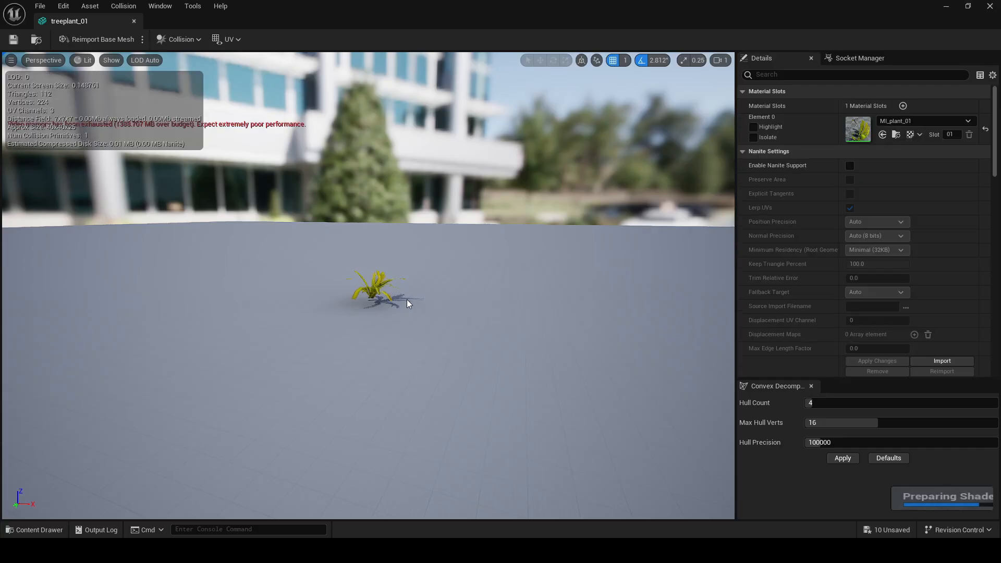
scroll(384, 314, up, 5)
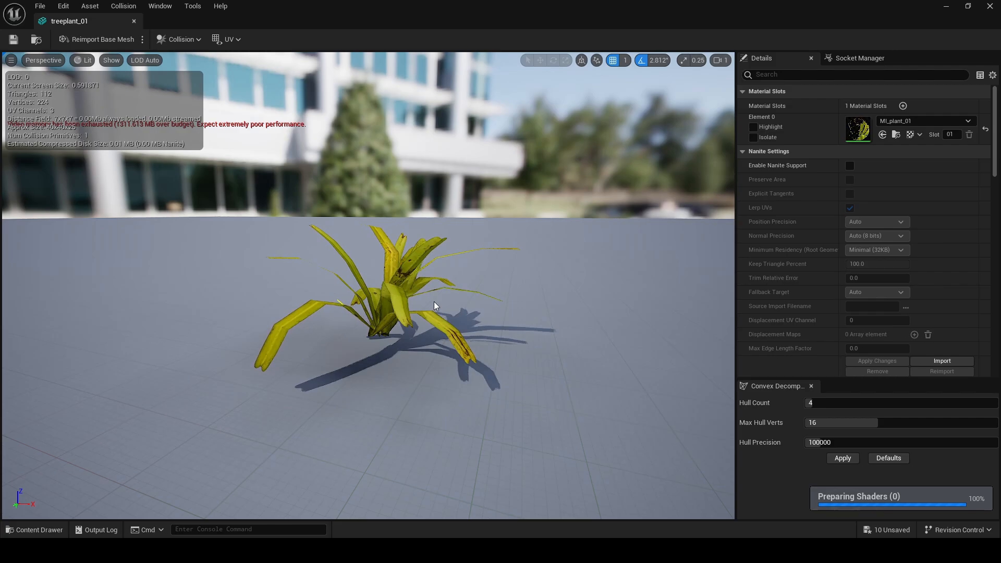
click(134, 21)
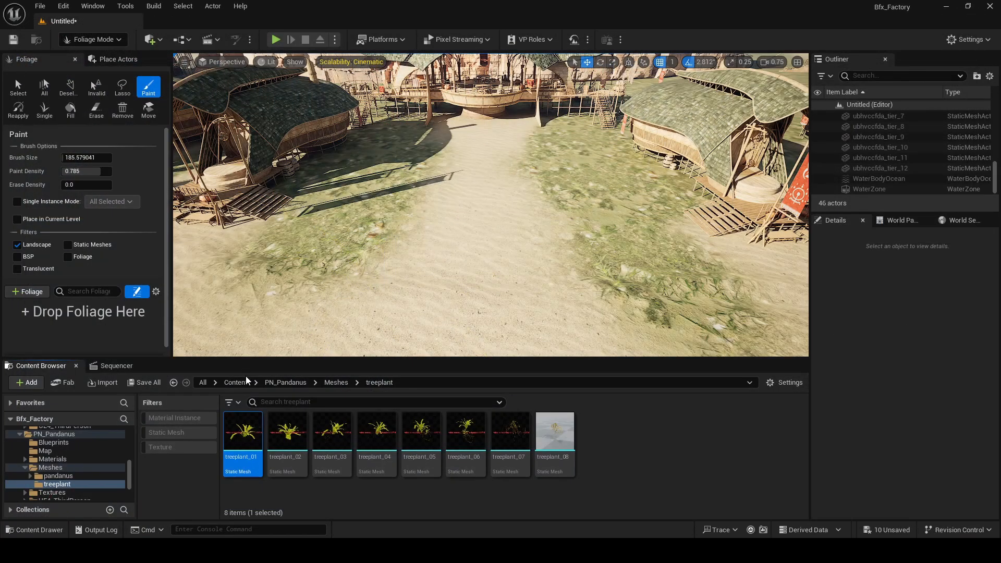
Add all eight meshes, treeplant_01 to treeplant_08, as foliage types and enlarge the foliage palette area.
shift+click(557, 447)
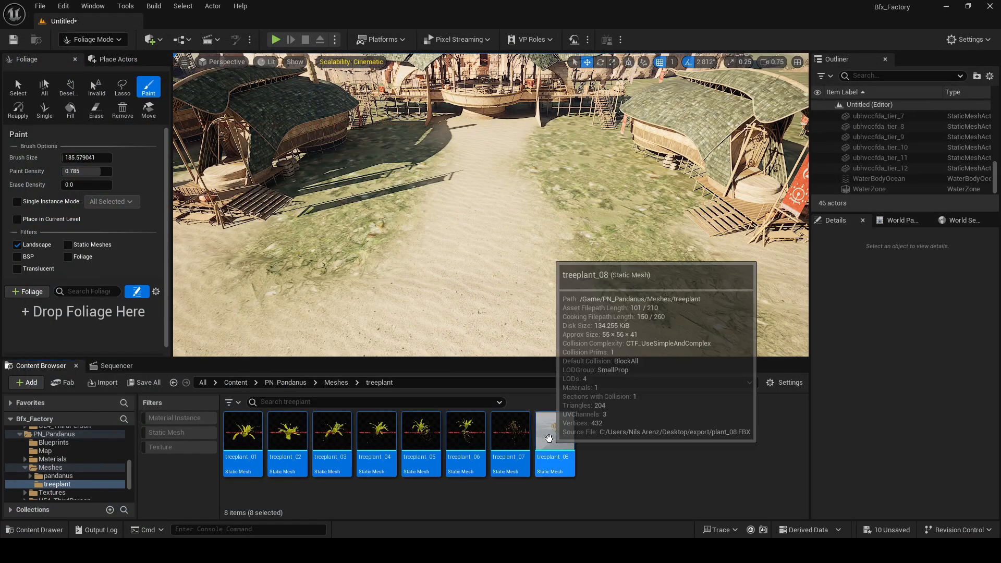
drag(560, 449, 88, 334)
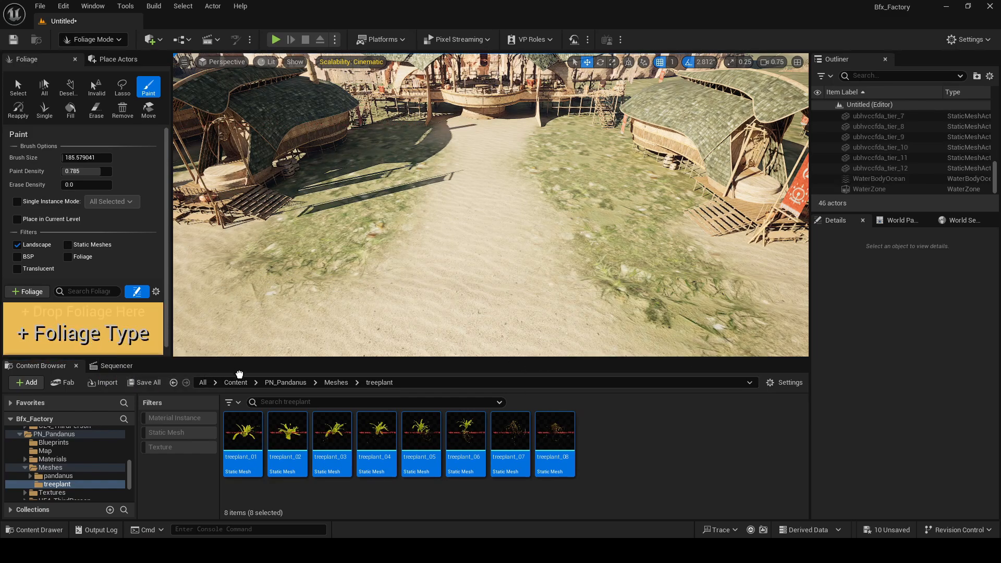
drag(408, 417, 79, 333)
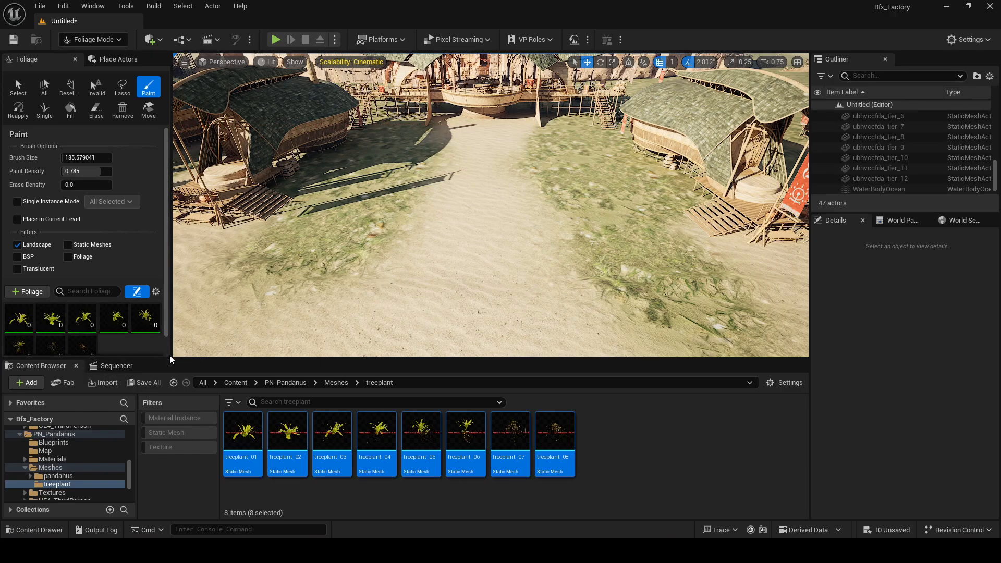
drag(170, 358, 166, 451)
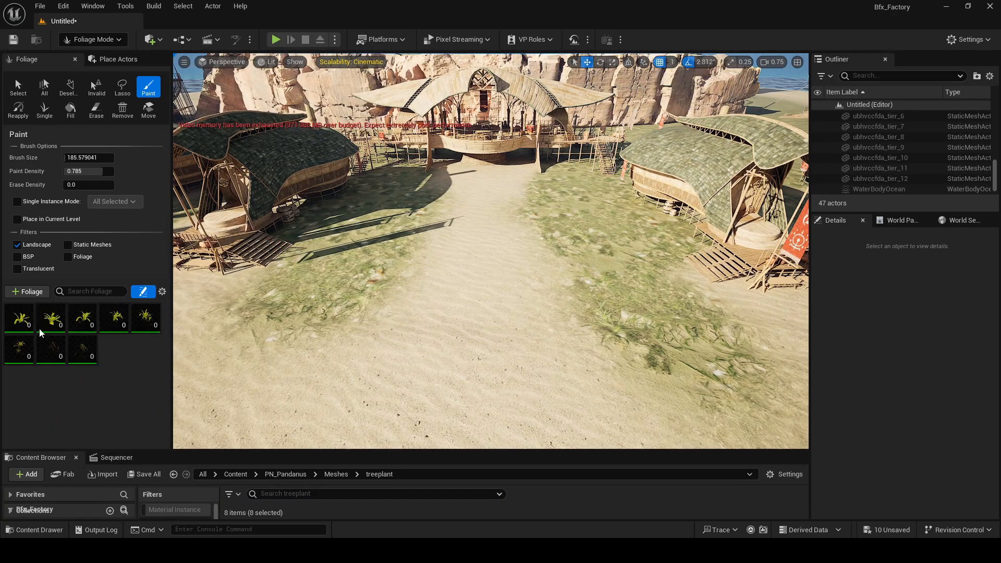
Select all eight foliage types and set the paint density to 0.8.
click(82, 348)
shift+click(18, 329)
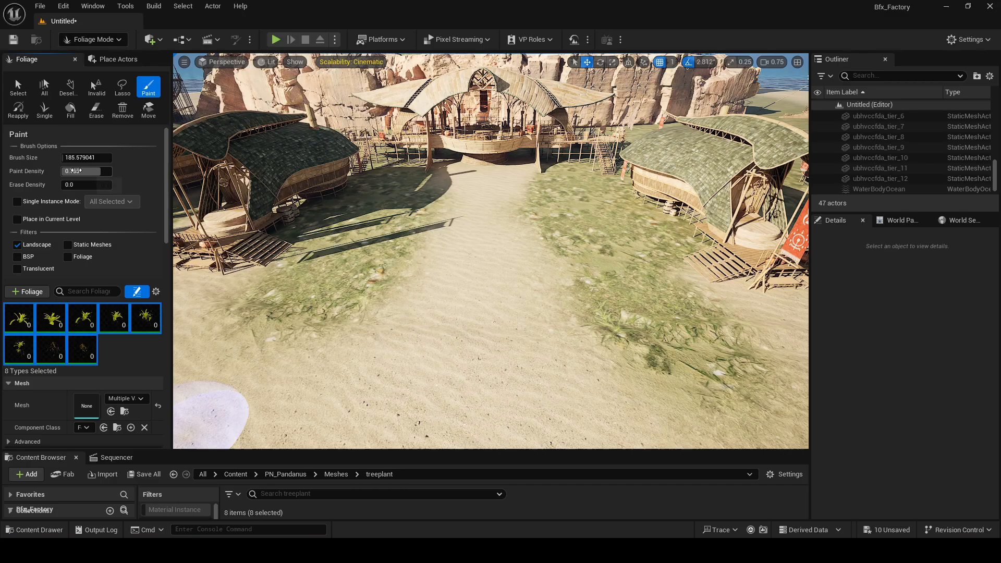
click(82, 171)
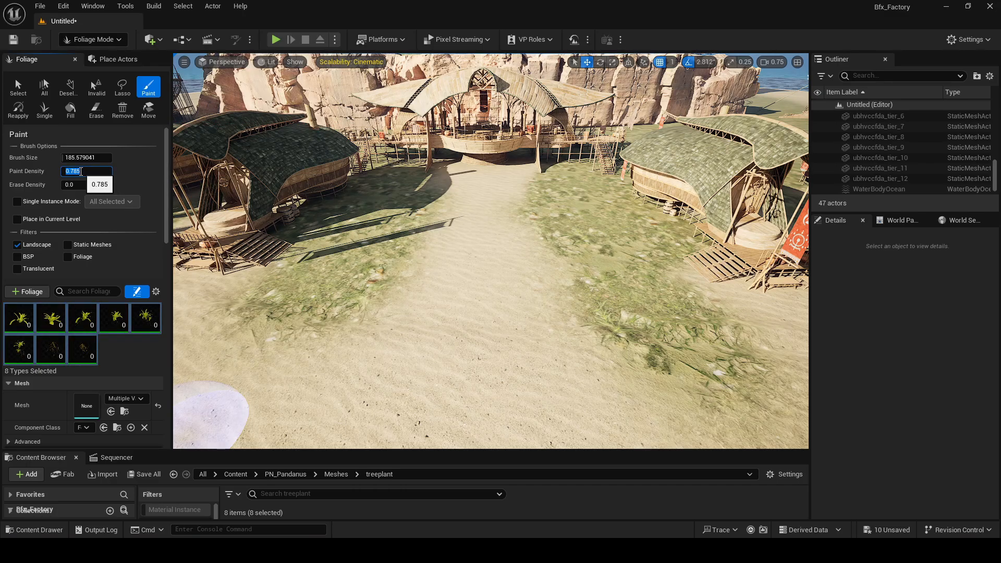
text(0.8)
key(Return)
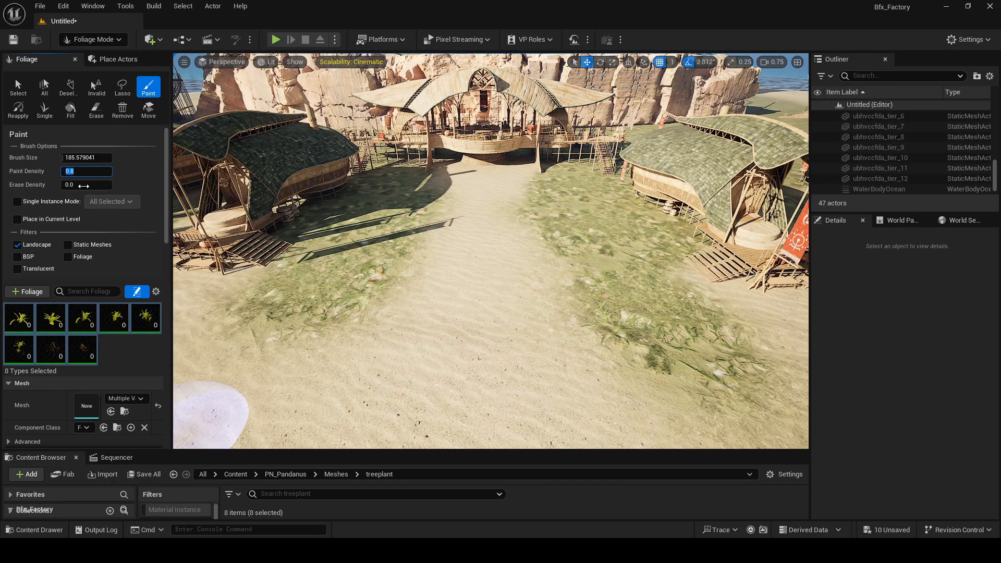
Set the Scale X range of all eight treeplant foliage types to a minimum of 0.1 and a maximum of 1.5.
scroll(139, 237, down, 3)
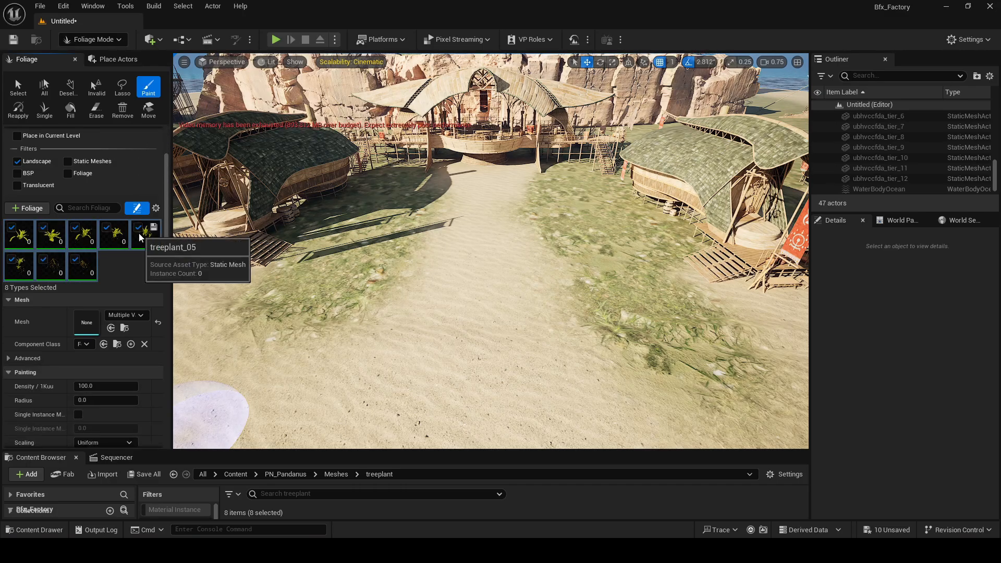
click(18, 162)
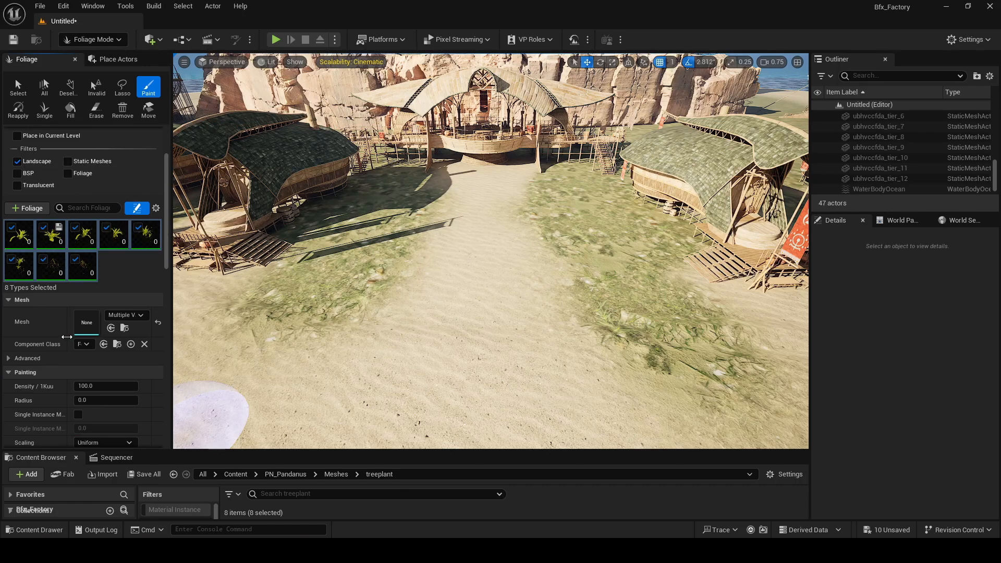
scroll(37, 401, down, 3)
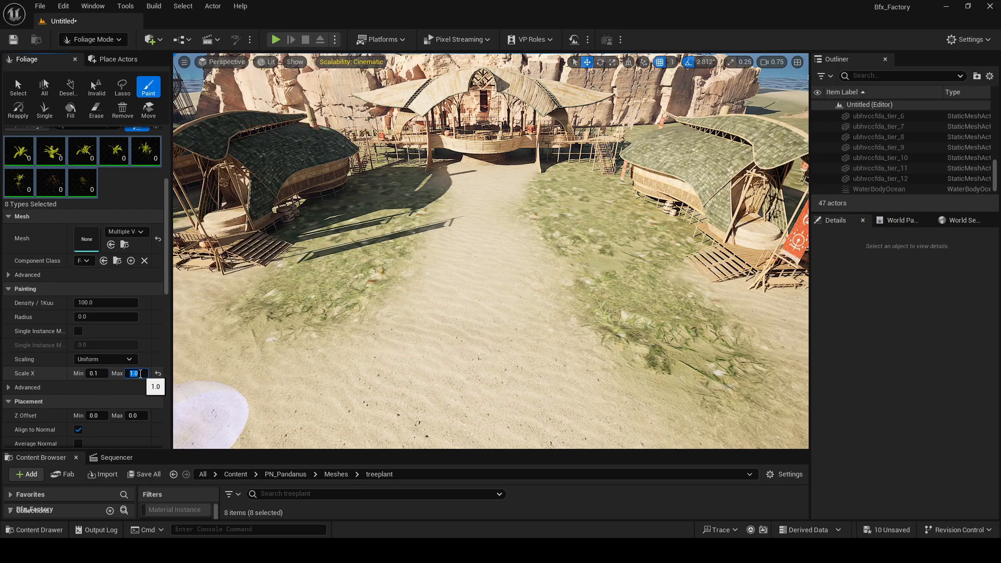
Paint treeplant foliage over the grass patch on the flagged-hut side of the central entrance path.
mouse_move(384, 300)
right_down()
mouse_move(284, 289)
mouse_move(307, 284)
mouse_move(378, 304)
mouse_move(412, 331)
mouse_move(413, 302)
mouse_move(459, 257)
right_up()
key(w)
key(ctrl+l)
mouse_move(455, 287)
mouse_down()
mouse_move(476, 361)
mouse_move(435, 312)
mouse_move(471, 290)
mouse_up()
right_drag(471, 290, 498, 319)
mouse_move(475, 270)
mouse_down()
mouse_move(459, 333)
mouse_move(476, 380)
mouse_move(521, 360)
mouse_up()
mouse_move(521, 360)
right_down()
mouse_move(537, 421)
mouse_move(521, 357)
right_up()
right_drag(447, 258, 465, 307)
scroll(465, 306, down, 5)
mouse_move(465, 306)
mouse_down()
mouse_move(492, 295)
mouse_move(509, 324)
mouse_move(429, 237)
mouse_up()
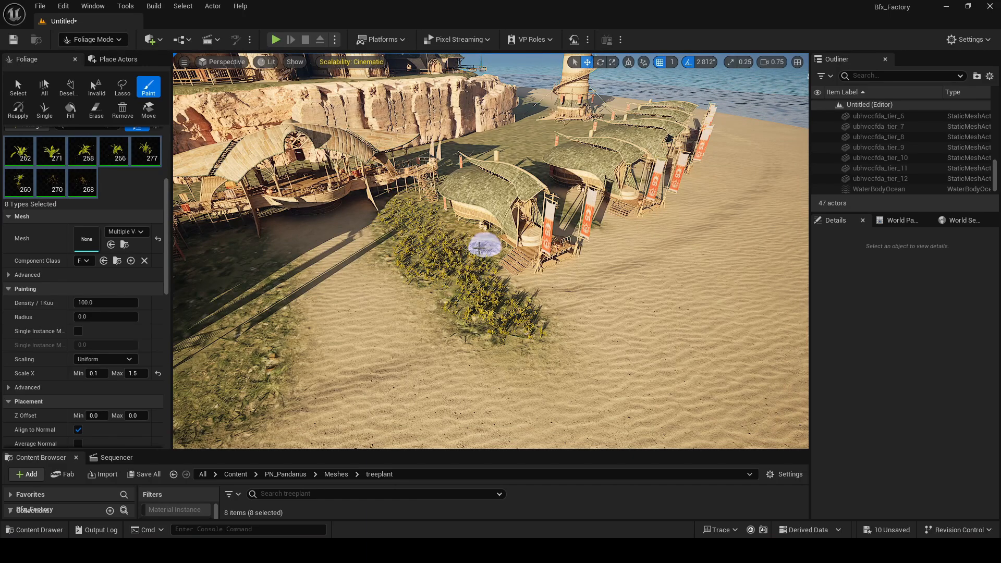
drag(436, 225, 467, 264)
Paint foliage on the grass patch across the entrance path, raise the camera speed to 2.5, and cover the grass below the cliffs.
right_drag(526, 286, 405, 283)
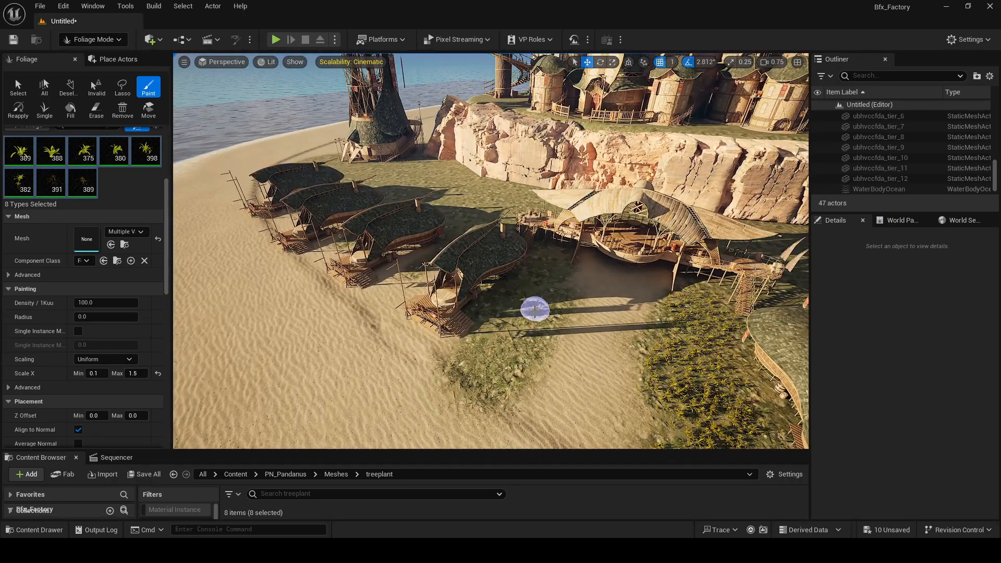
mouse_move(488, 323)
mouse_down()
mouse_move(523, 330)
mouse_move(501, 349)
mouse_up()
mouse_move(500, 349)
right_down()
mouse_move(474, 330)
mouse_move(470, 312)
right_up()
click(772, 62)
drag(661, 85, 688, 86)
right_drag(469, 261, 426, 262)
mouse_move(426, 262)
mouse_down()
mouse_move(317, 240)
mouse_move(533, 214)
mouse_up()
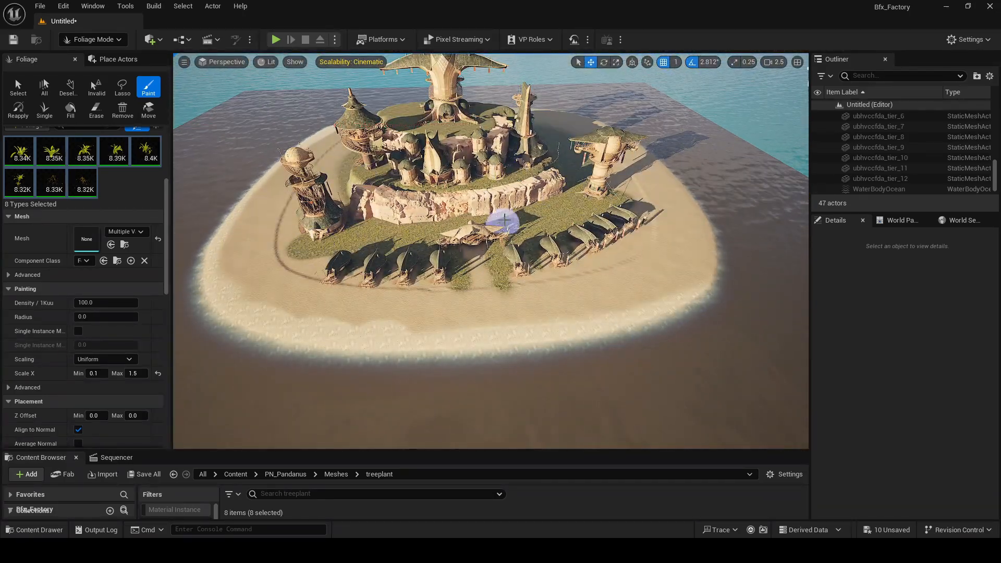
Paint treeplant foliage over the grass behind and between the beach huts in front of the tower.
scroll(504, 221, up, 5)
right_drag(514, 180, 443, 209)
mouse_move(447, 382)
mouse_down()
mouse_move(415, 353)
mouse_move(361, 387)
mouse_up()
right_drag(386, 312, 360, 307)
drag(380, 292, 347, 396)
right_drag(438, 297, 454, 300)
drag(454, 299, 449, 334)
right_drag(450, 333, 530, 293)
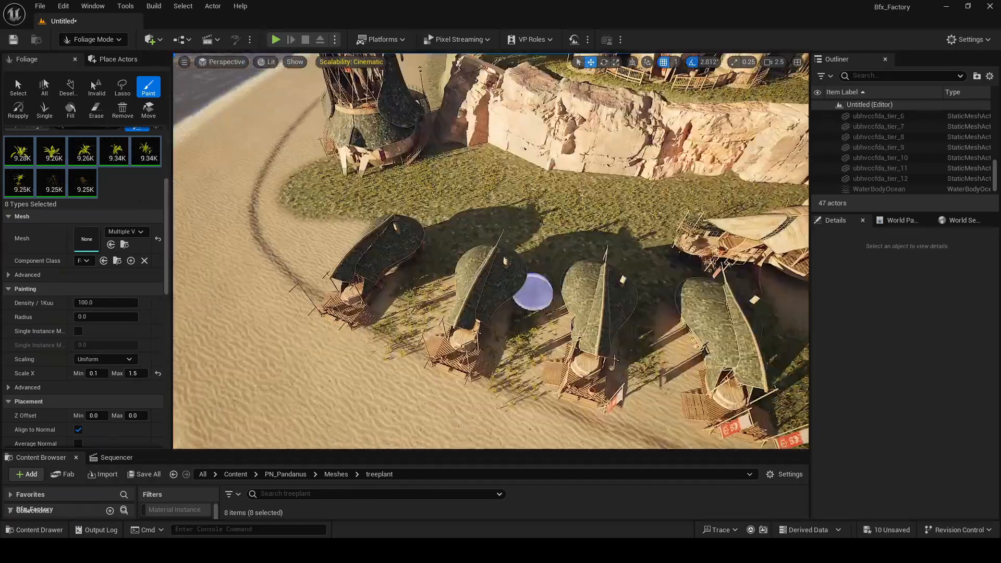
drag(529, 292, 521, 324)
Check the painted plants up close and set the Density / 1Kuu of all eight foliage types to 30.
mouse_move(522, 324)
right_down()
mouse_move(553, 313)
mouse_move(516, 354)
right_up()
right_drag(488, 263, 500, 297)
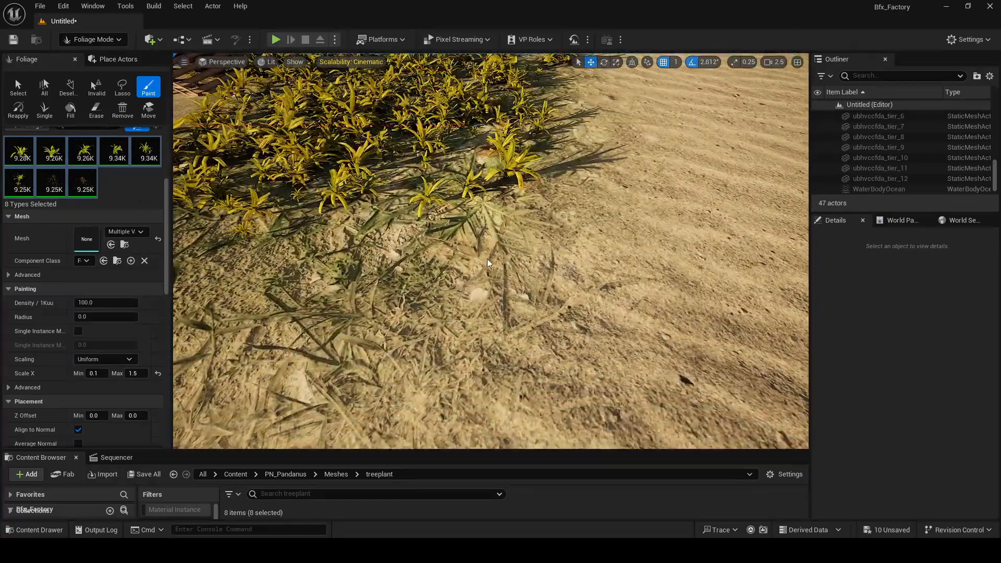
right_drag(384, 188, 318, 154)
right_click(452, 223)
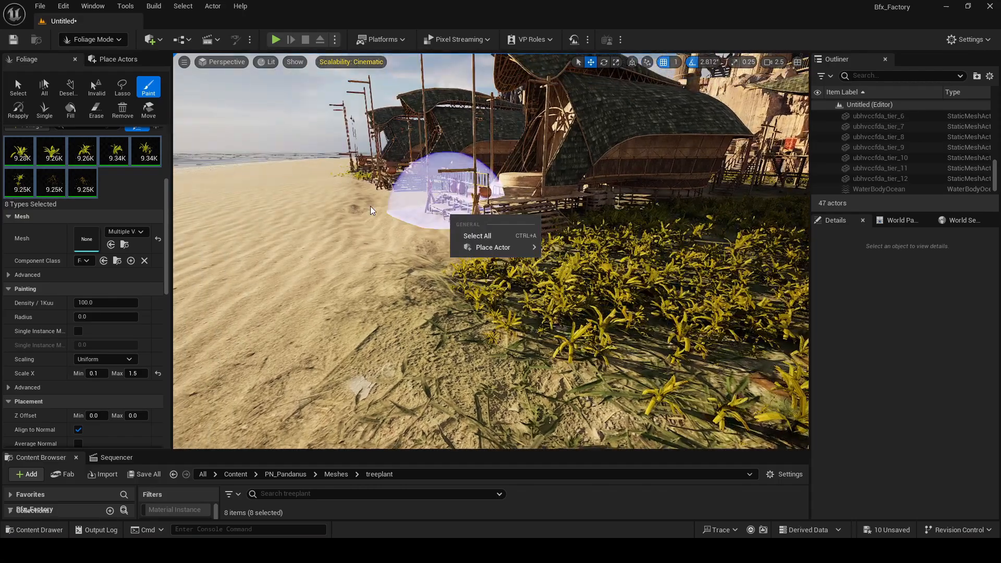
mouse_move(491, 121)
right_down()
mouse_move(427, 95)
mouse_move(477, 125)
mouse_move(483, 161)
mouse_move(526, 208)
right_up()
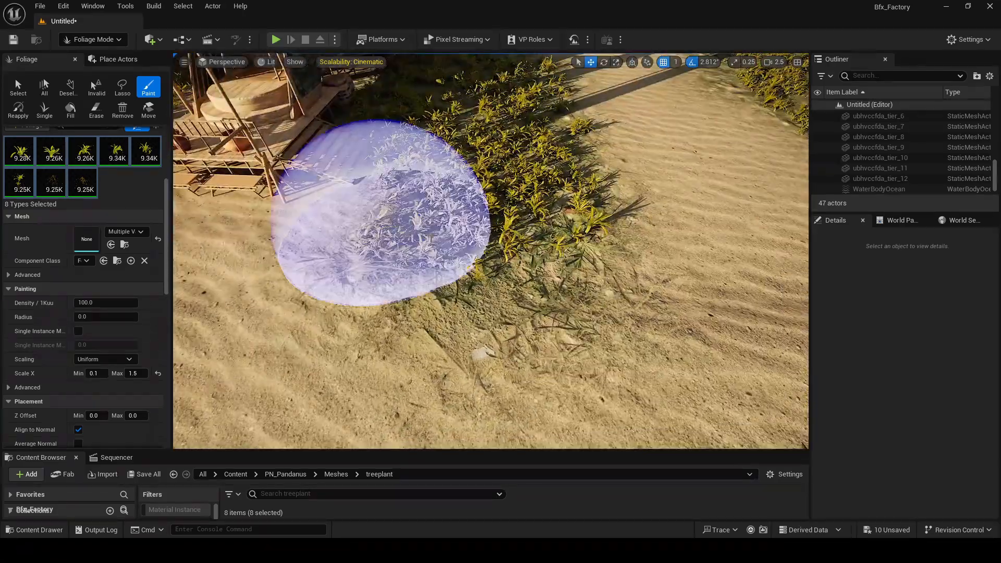
mouse_move(382, 212)
right_down()
mouse_move(347, 201)
mouse_move(417, 224)
mouse_move(328, 170)
right_up()
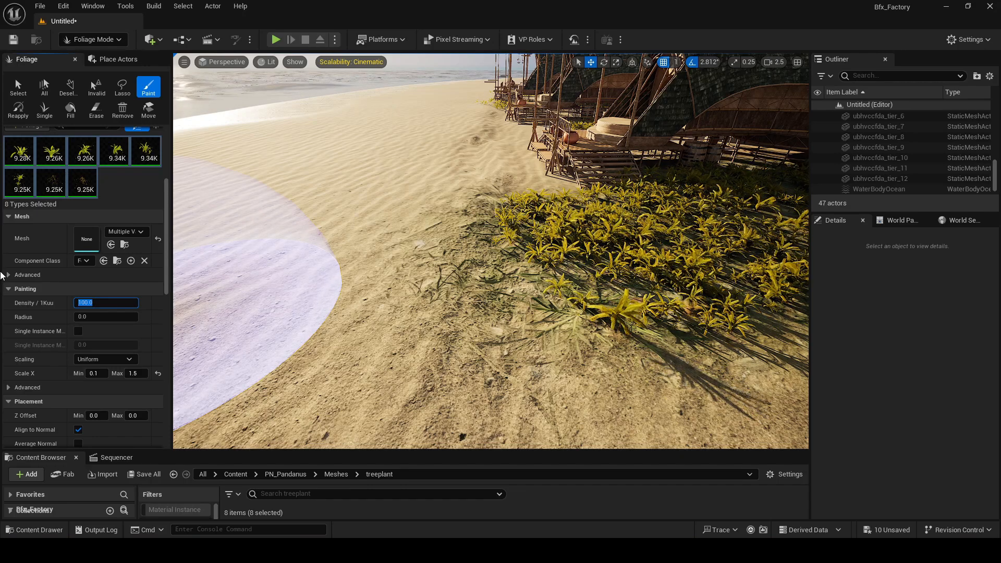
key(Return)
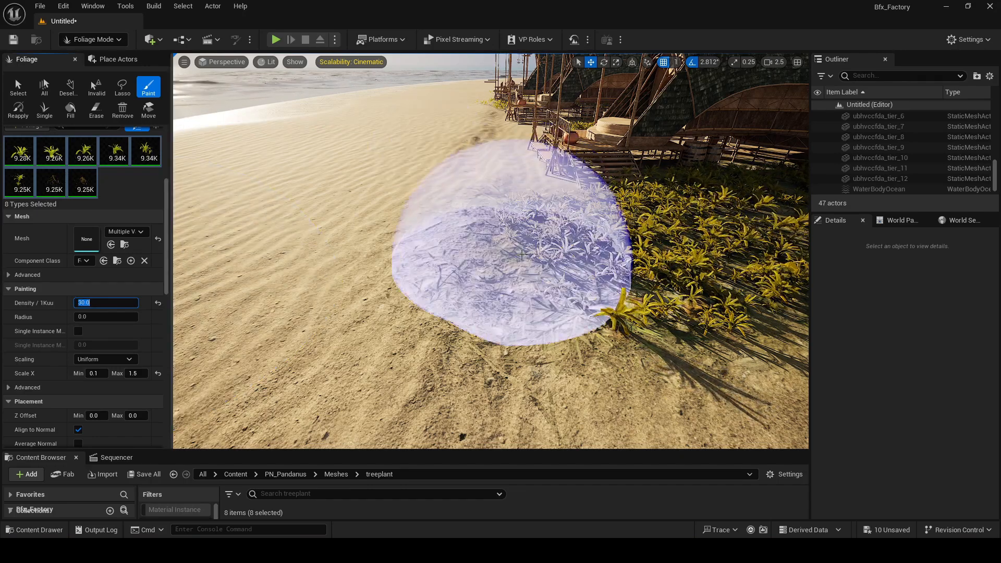
Paint sparser treeplant foliage along the sandy edges of the grass patches and around the huts near the entrance.
right_drag(491, 236, 518, 231)
mouse_move(528, 240)
mouse_down()
mouse_move(483, 257)
mouse_move(335, 246)
mouse_move(380, 275)
mouse_move(507, 272)
mouse_move(257, 223)
mouse_move(322, 253)
mouse_move(463, 255)
mouse_move(276, 243)
mouse_move(445, 302)
mouse_up()
mouse_move(464, 282)
right_down()
mouse_move(427, 281)
mouse_move(584, 312)
mouse_move(599, 373)
right_up()
mouse_move(629, 139)
mouse_down()
mouse_move(652, 187)
mouse_move(707, 219)
mouse_up()
key(s)
mouse_move(707, 219)
right_down()
mouse_move(659, 186)
mouse_move(443, 279)
mouse_move(485, 296)
right_up()
scroll(444, 280, up, 1)
key(d)
drag(508, 320, 547, 320)
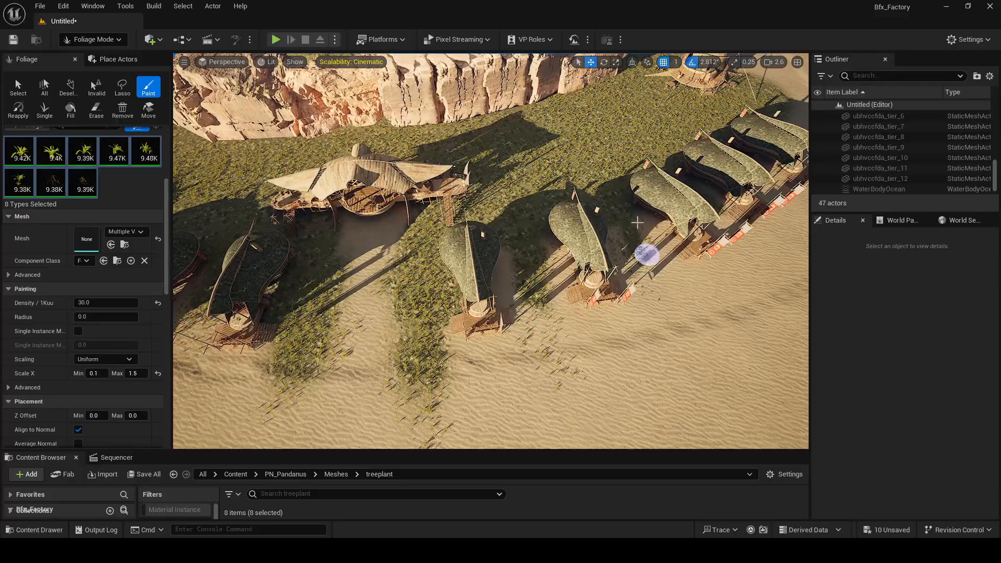
Extend the sparse treeplant foliage around the remaining flagged huts along the beach.
drag(637, 223, 629, 211)
right_drag(628, 212, 267, 302)
drag(177, 234, 179, 235)
key(w)
right_drag(179, 236, 83, 151)
mouse_move(490, 250)
right_down()
mouse_move(563, 300)
mouse_move(500, 305)
right_up()
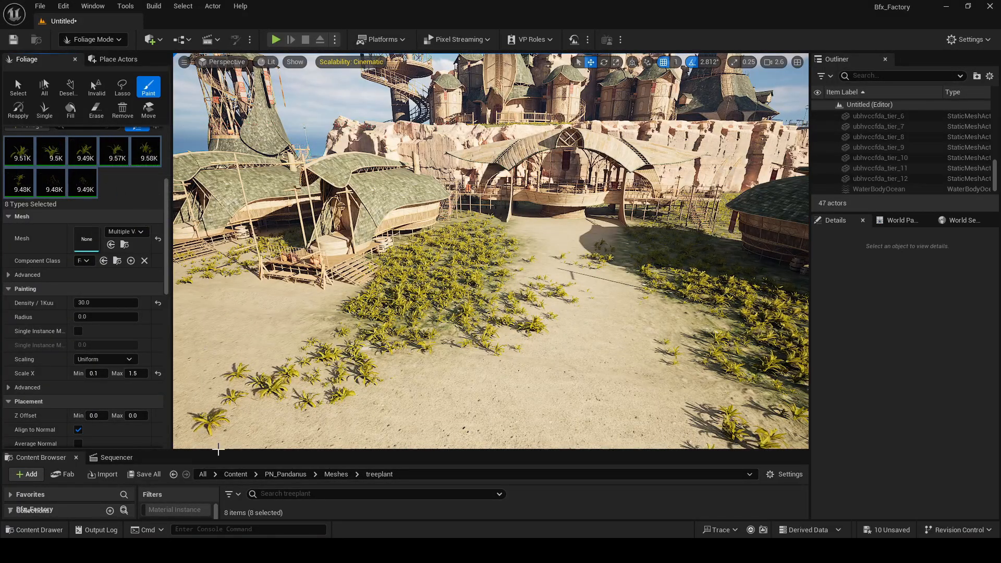
Open the PN_Pandanus/Meshes/pandanus asset folder and filter its contents to static meshes.
drag(233, 452, 234, 213)
click(235, 237)
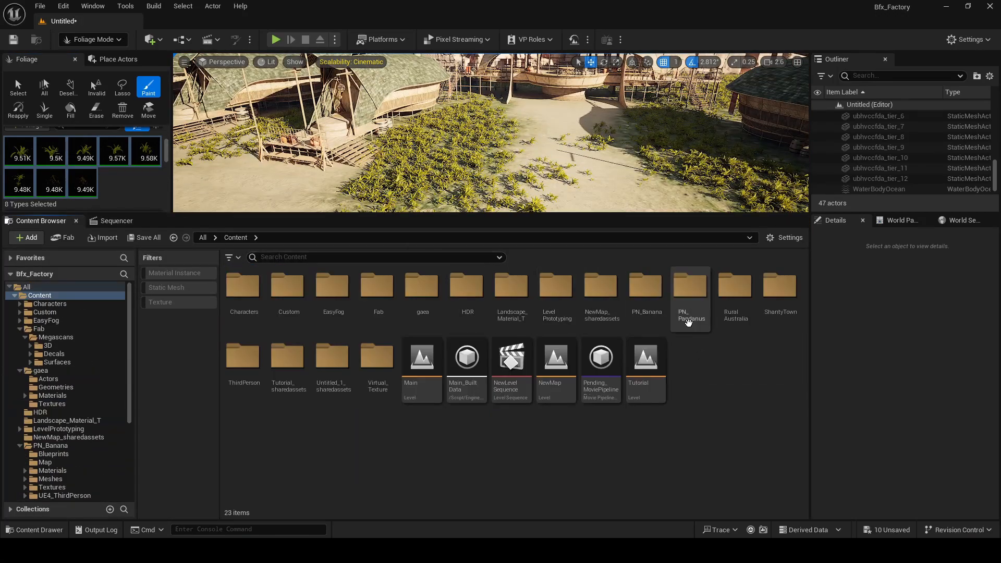
double_click(689, 312)
double_click(377, 292)
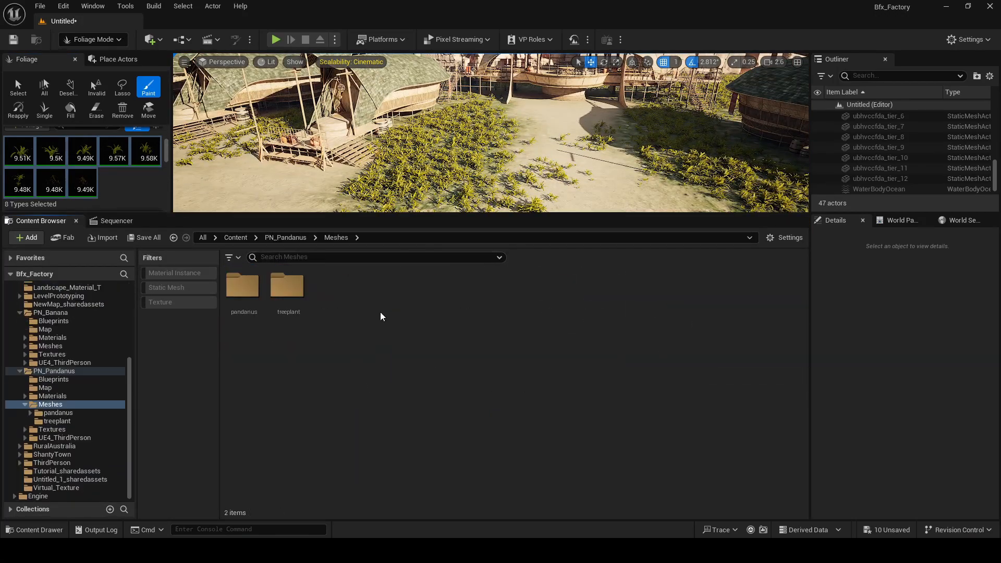
double_click(246, 311)
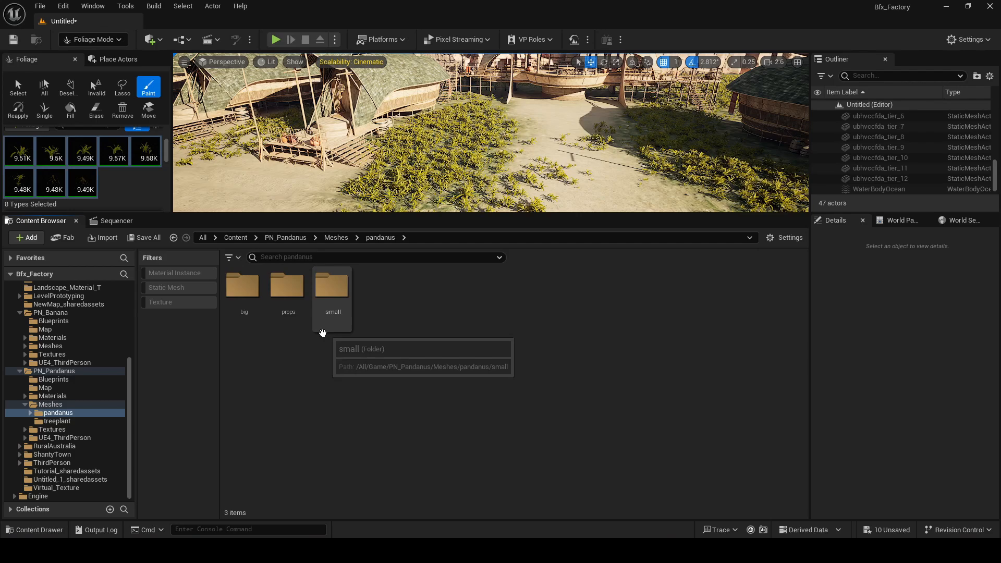
click(180, 289)
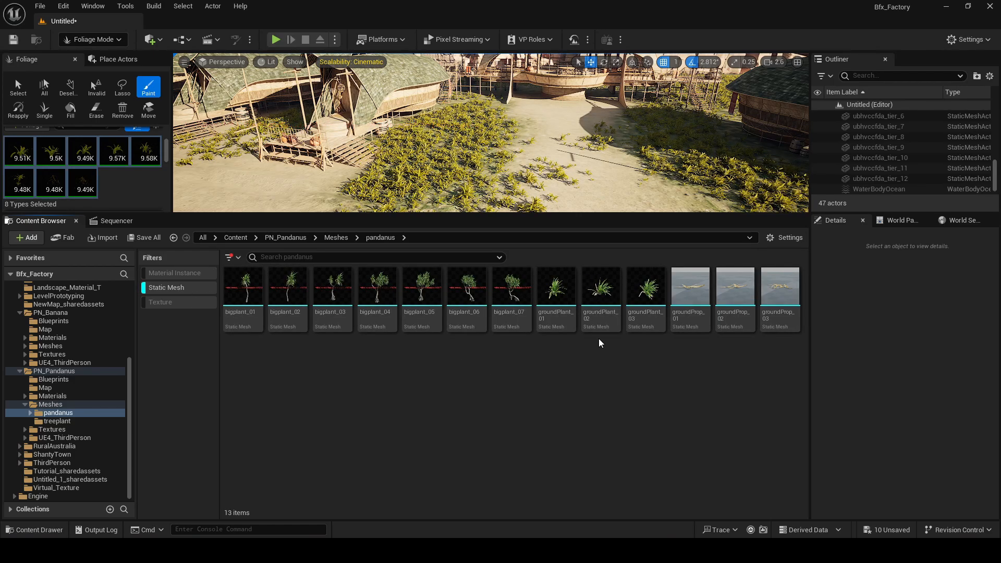
Add the meshes groundPlant_01, groundPlant_02 and groundPlant_03 as foliage types.
click(555, 287)
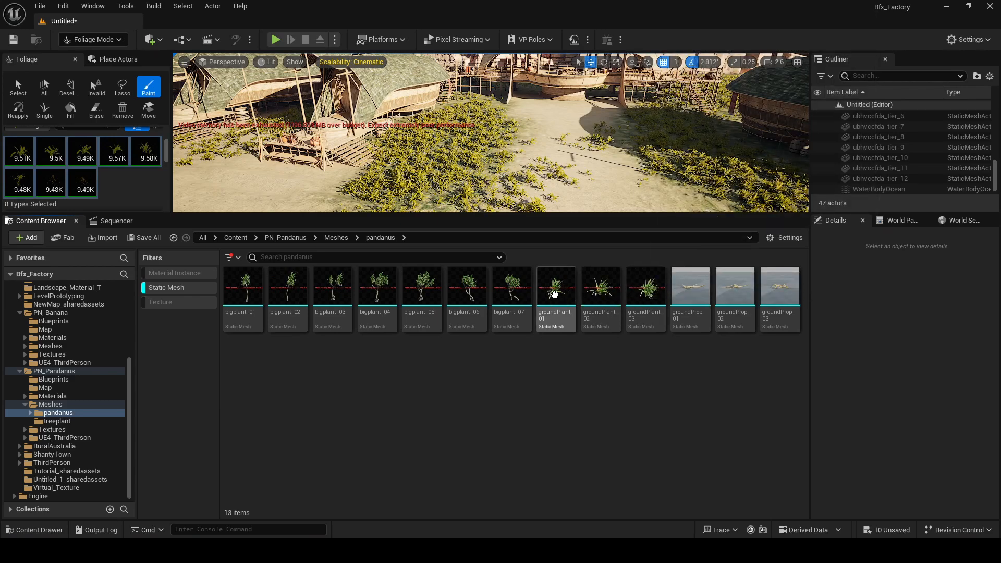
shift+click(645, 295)
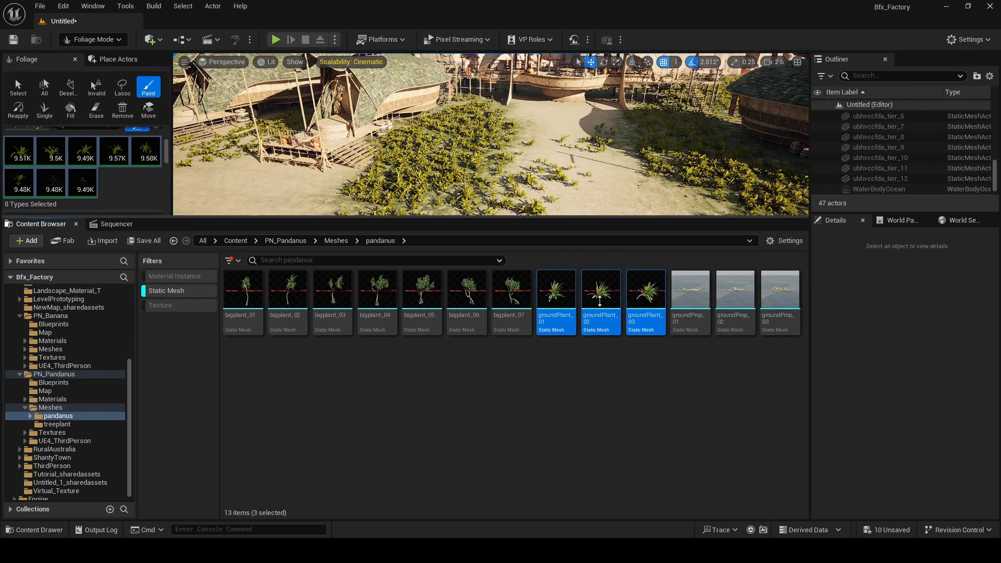
mouse_move(599, 213)
mouse_down()
mouse_move(570, 438)
mouse_move(106, 193)
mouse_up()
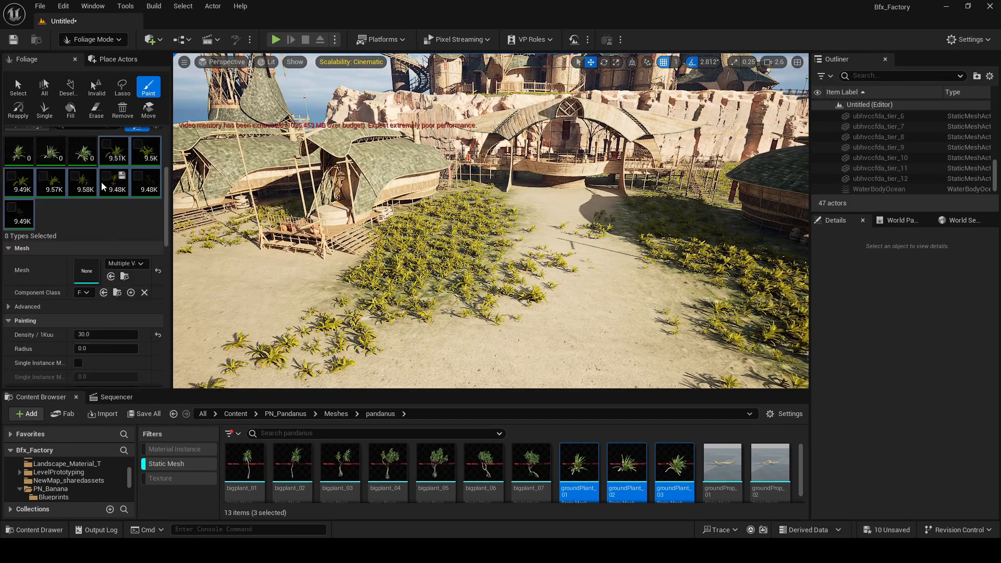
Select only the three groundPlant foliage types and set their Scale X range to 0.1 minimum and 1.5 maximum.
scroll(101, 182, up, 2)
click(82, 202)
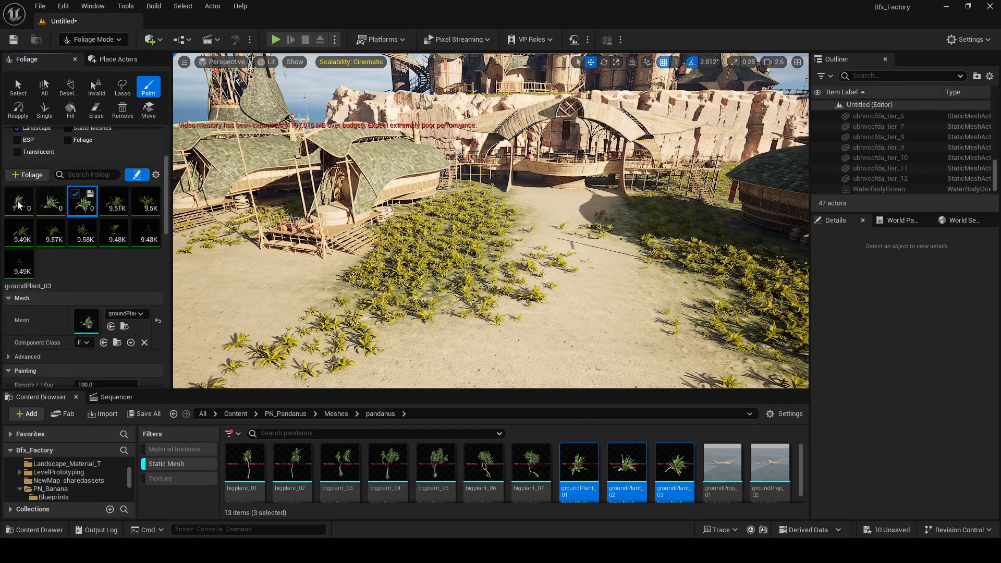
shift+click(18, 204)
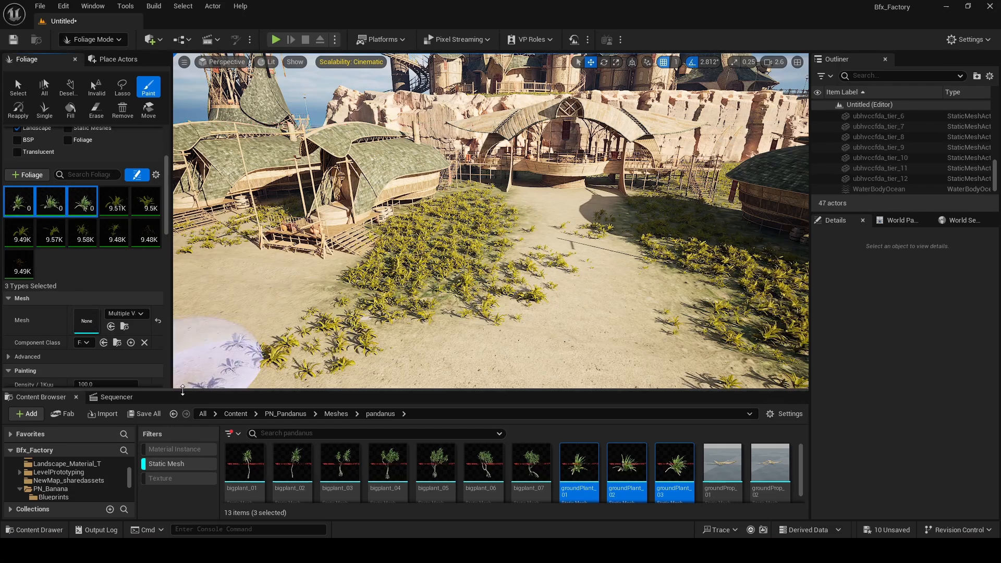
drag(183, 390, 182, 518)
click(97, 455)
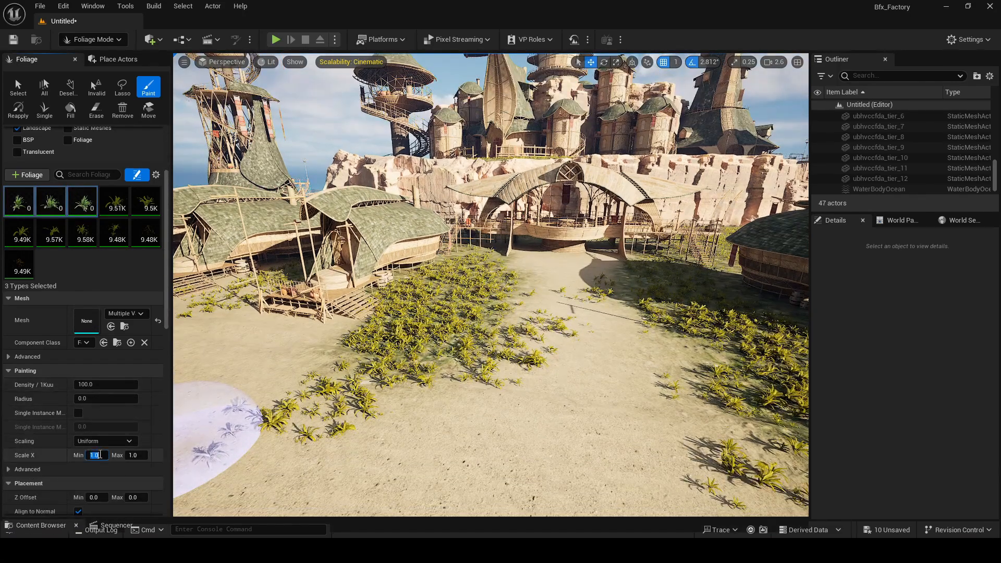
text(0.1)
key(Return)
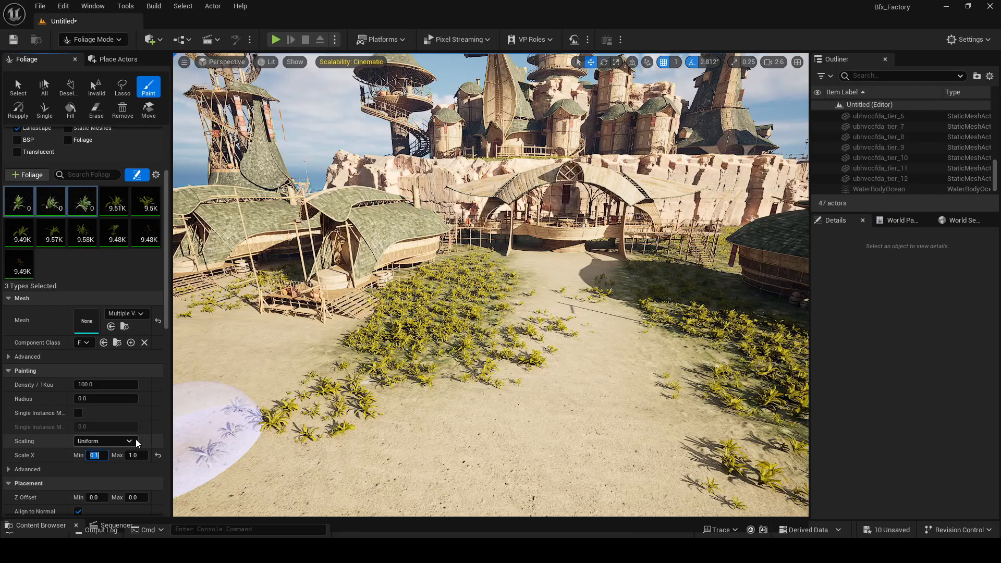
click(136, 452)
text(1.5)
key(Return)
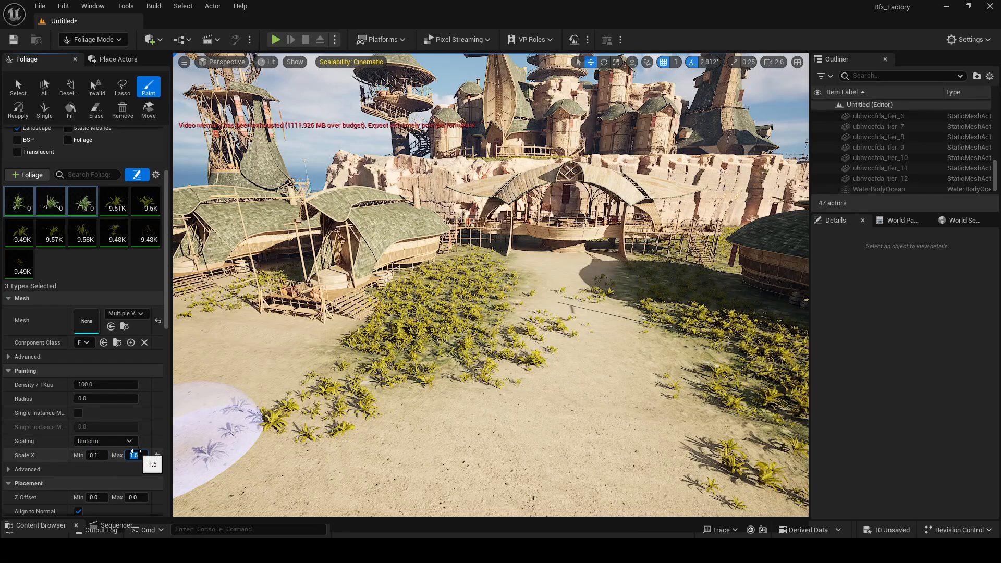
Set the brush's paint density to 0.5 for the ground plants.
right_drag(486, 348, 407, 333)
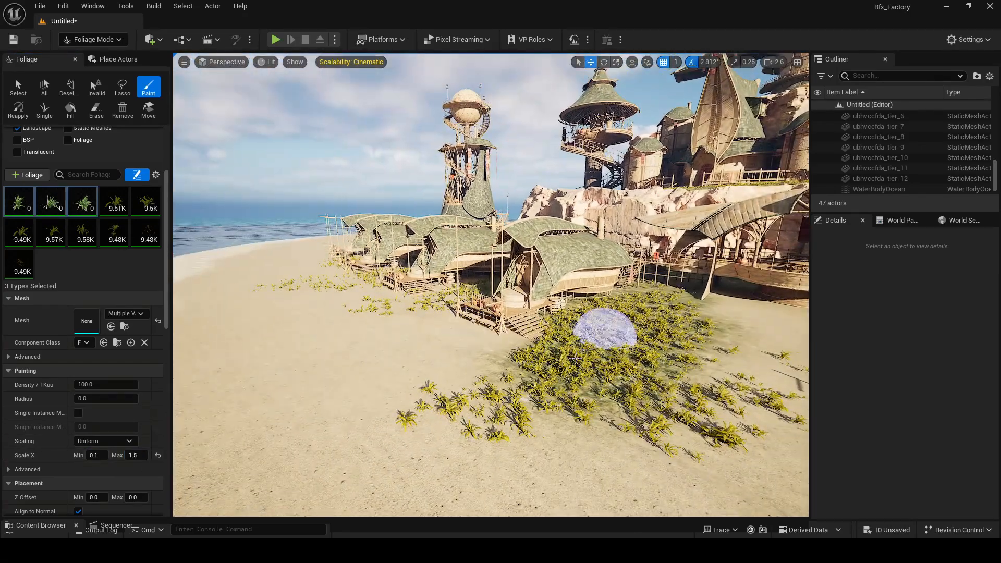
right_drag(581, 358, 610, 344)
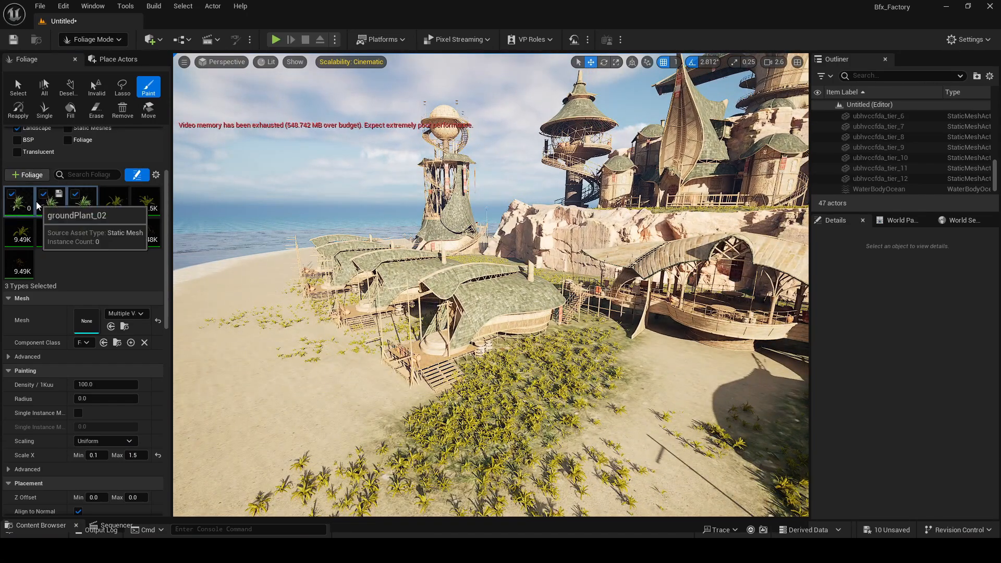
drag(166, 270, 153, 205)
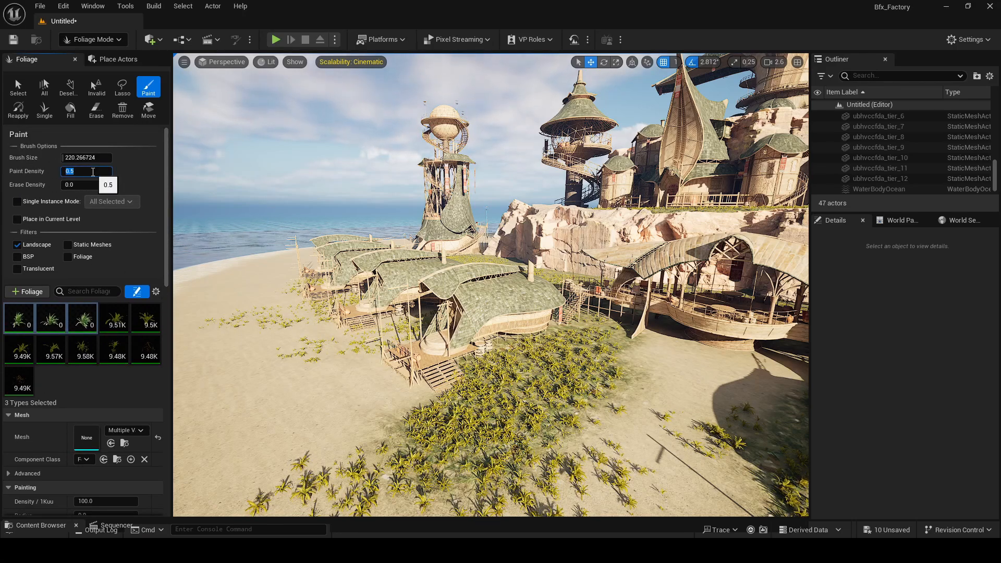
Paint the three ground plants into the treeplant patch beside the hut nearest the entrance path.
mouse_move(504, 358)
right_down()
mouse_move(417, 346)
mouse_move(477, 342)
right_up()
key(w)
key(d)
mouse_move(558, 386)
mouse_down()
mouse_move(543, 353)
mouse_move(402, 351)
mouse_move(429, 362)
mouse_move(497, 360)
mouse_up()
key(w)
right_drag(497, 360, 497, 359)
key(a)
key(e)
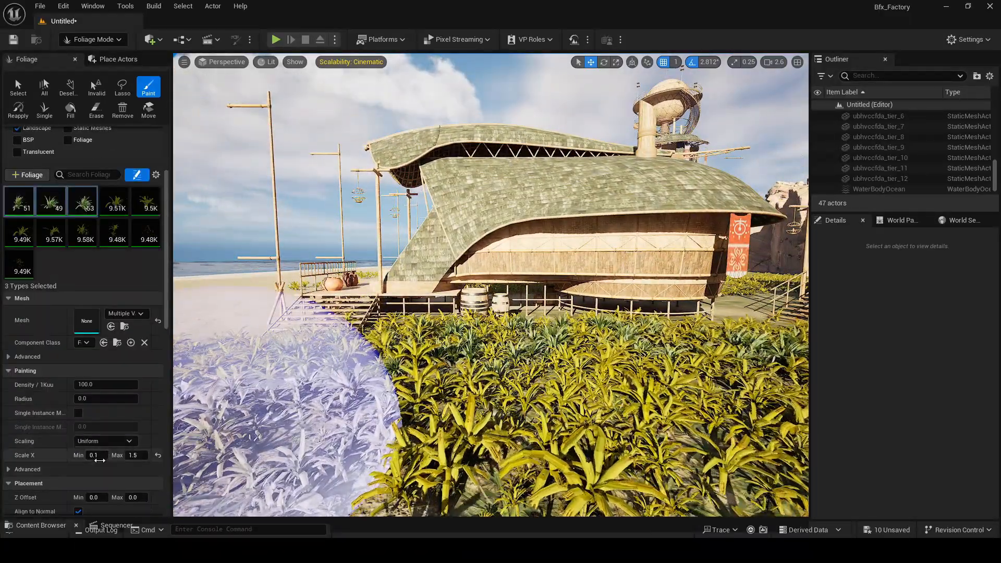
Set the ground plants' Scale X range to 1.5 minimum and 2.5 maximum, and paint larger plants in front of the hut.
click(99, 459)
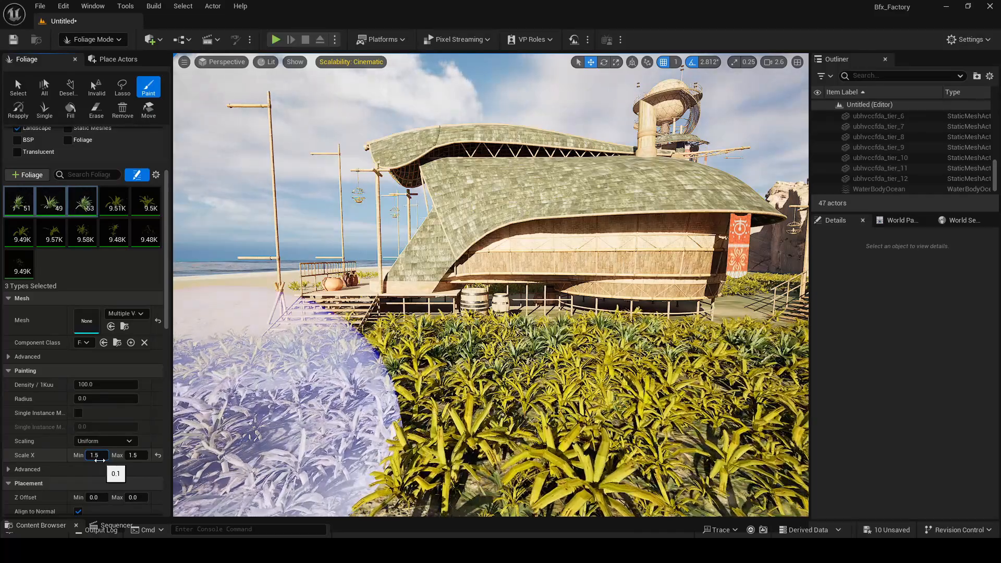
key(Tab)
text(2.5)
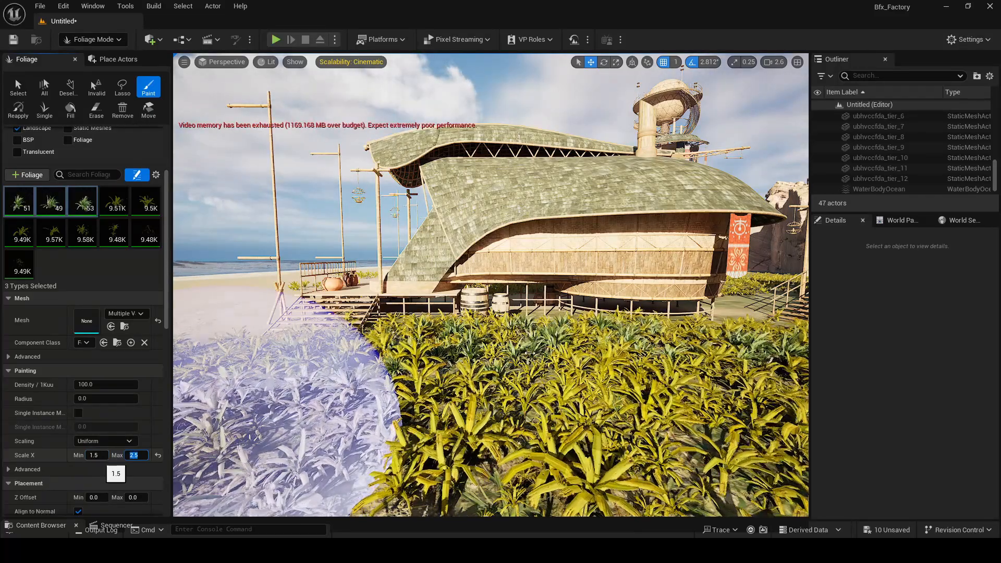
click(560, 399)
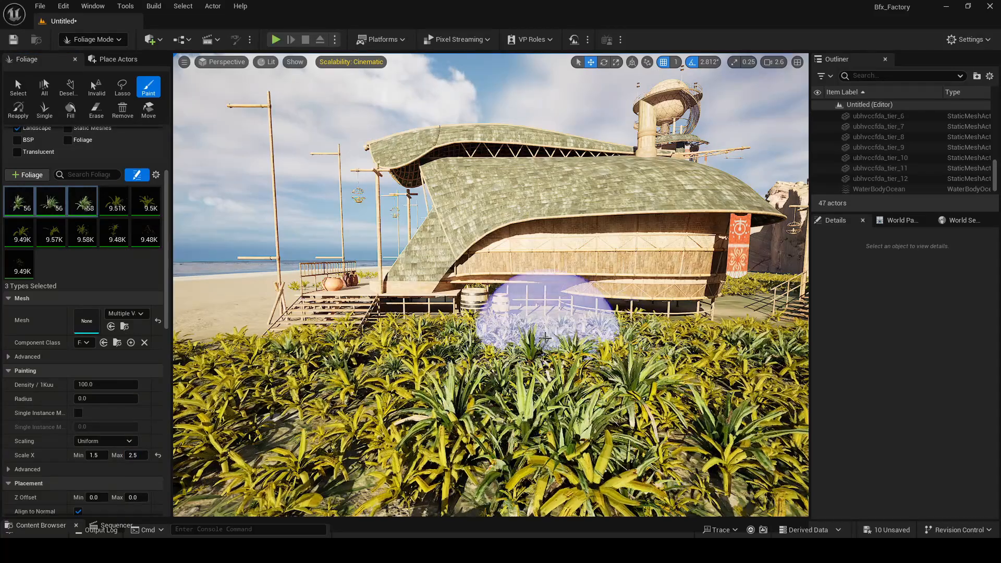
Set the ground plants' maximum Scale X to 4 and paint larger plants into the patch beside the hut and stairs.
click(141, 454)
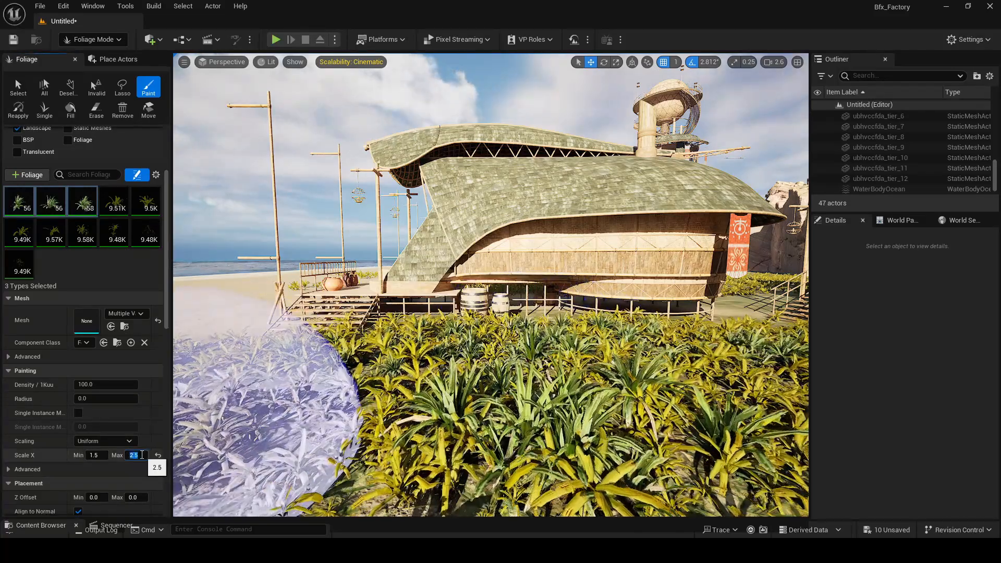
text(4)
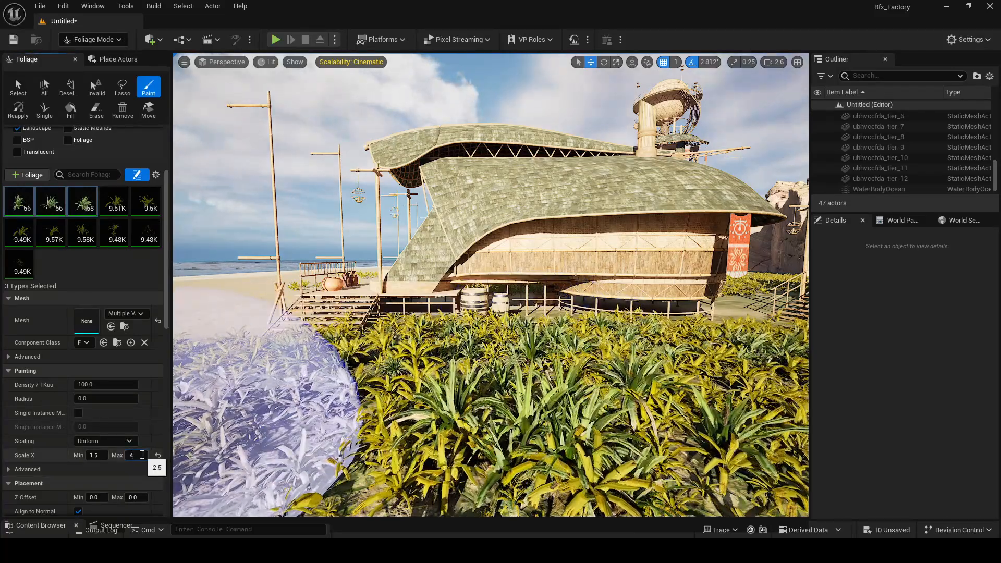
key(Return)
mouse_move(514, 358)
right_down()
mouse_move(574, 359)
mouse_move(478, 380)
right_up()
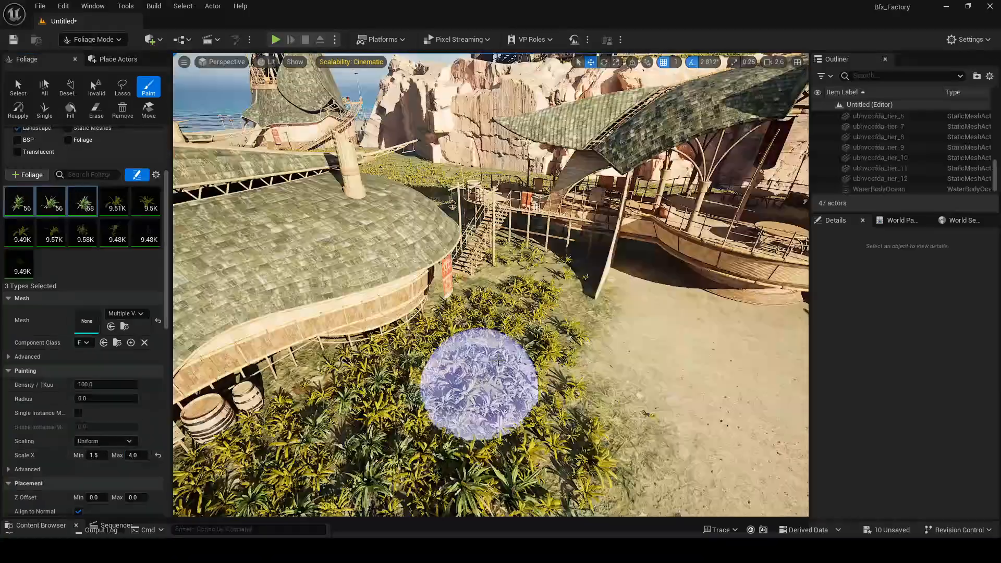
mouse_move(478, 380)
mouse_down()
mouse_move(532, 279)
mouse_move(460, 357)
mouse_move(392, 388)
mouse_up()
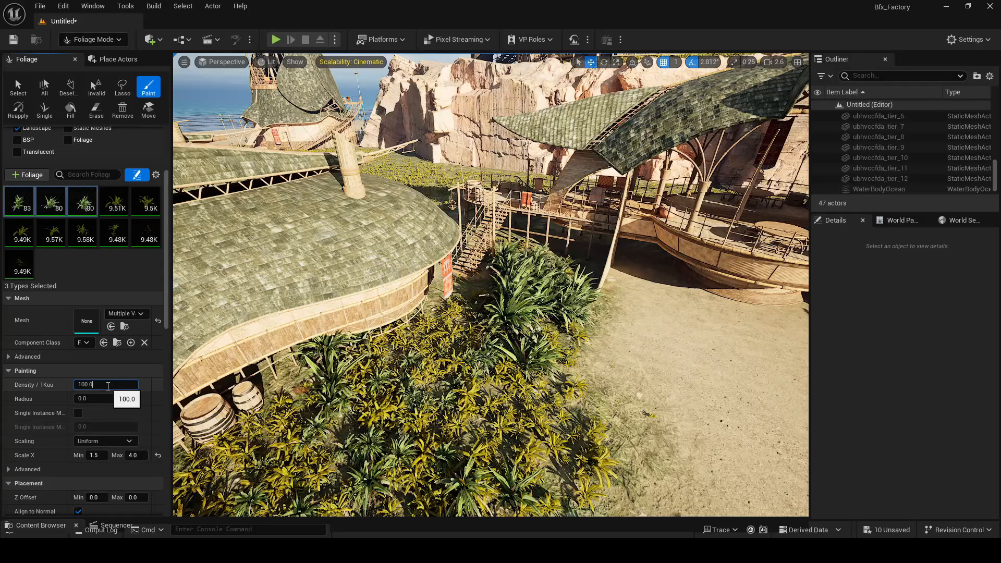
Set the ground plants' density to 50 and paint more of them around the hut's foliage patch.
text(50)
key(Return)
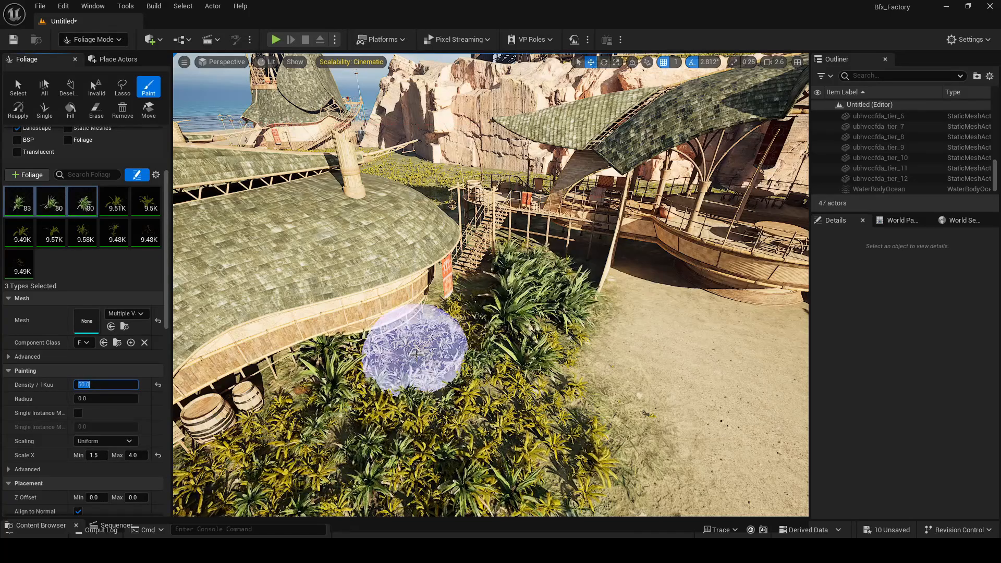
right_drag(413, 358, 406, 372)
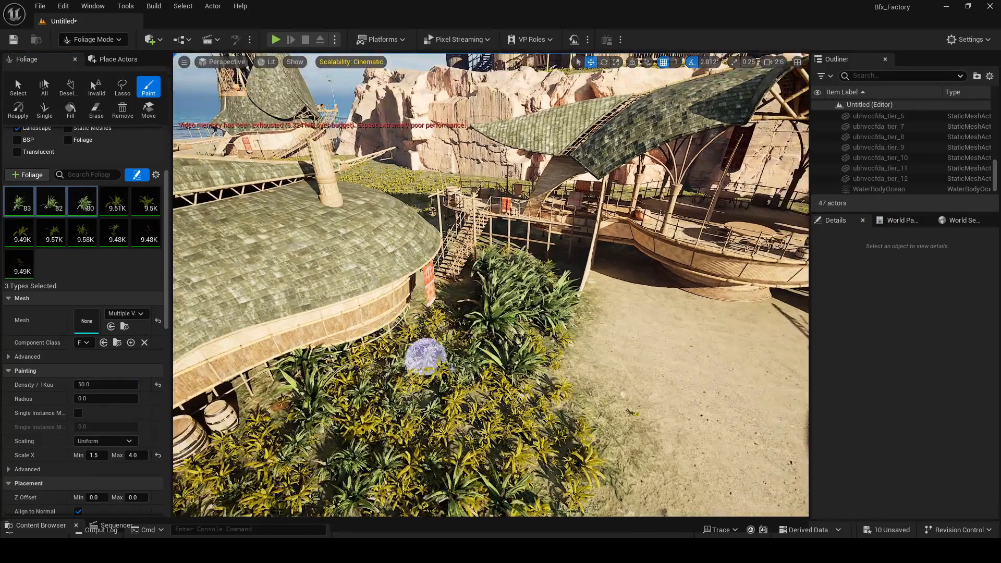
click(331, 418)
mouse_move(418, 360)
right_down()
mouse_move(437, 372)
mouse_move(476, 250)
right_up()
mouse_move(476, 250)
mouse_down()
mouse_move(476, 239)
mouse_move(495, 331)
mouse_up()
Paint ground plants between the remaining beach huts and across the grass below the cliff.
mouse_move(495, 331)
right_down()
mouse_move(592, 240)
mouse_move(469, 364)
right_up()
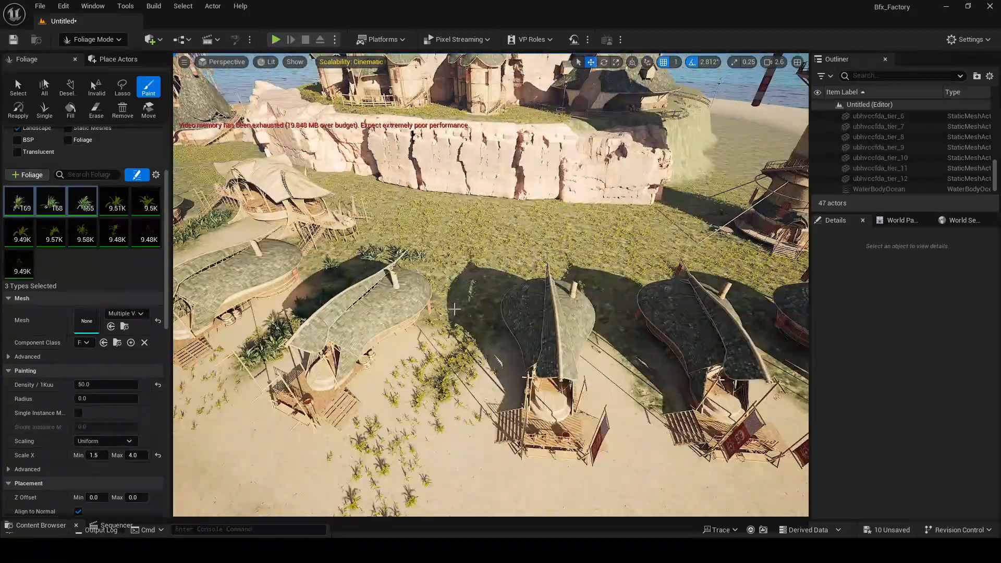
mouse_move(469, 365)
mouse_down()
mouse_move(453, 388)
mouse_move(449, 313)
mouse_up()
right_drag(449, 313, 479, 306)
mouse_move(478, 306)
mouse_down()
mouse_move(264, 231)
mouse_move(671, 322)
mouse_move(678, 315)
mouse_up()
right_drag(677, 315, 605, 266)
scroll(605, 266, up, 1)
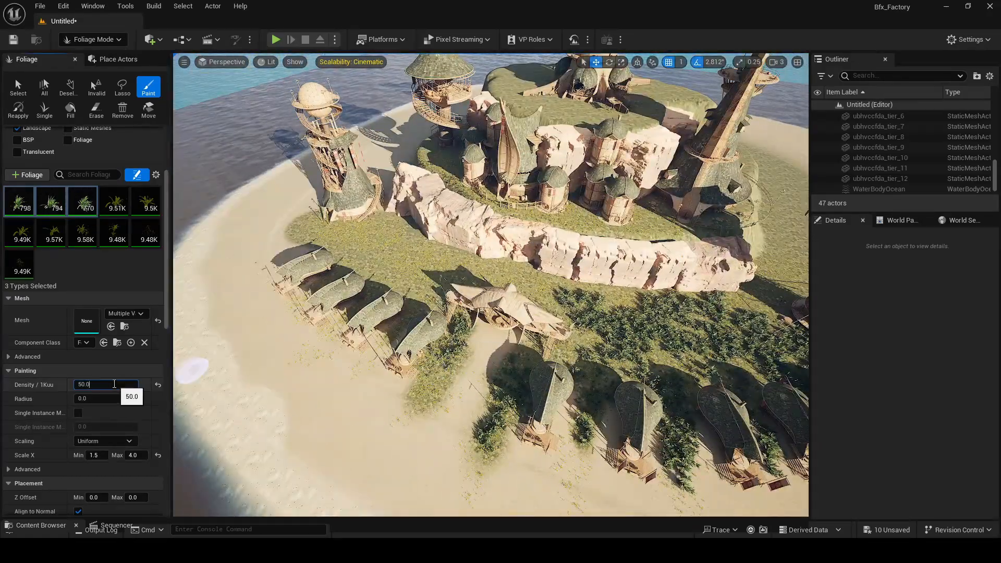
Set the ground plants' density to 20 and paint them sparsely between the other row of huts.
double_click(104, 384)
text(20)
key(Return)
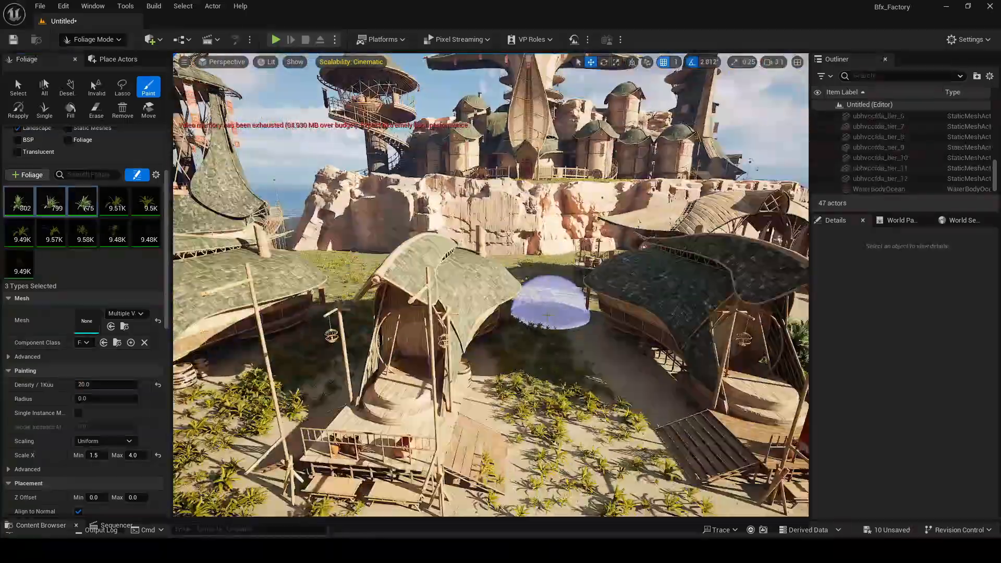
mouse_move(548, 313)
mouse_down()
mouse_move(570, 362)
mouse_move(487, 438)
mouse_up()
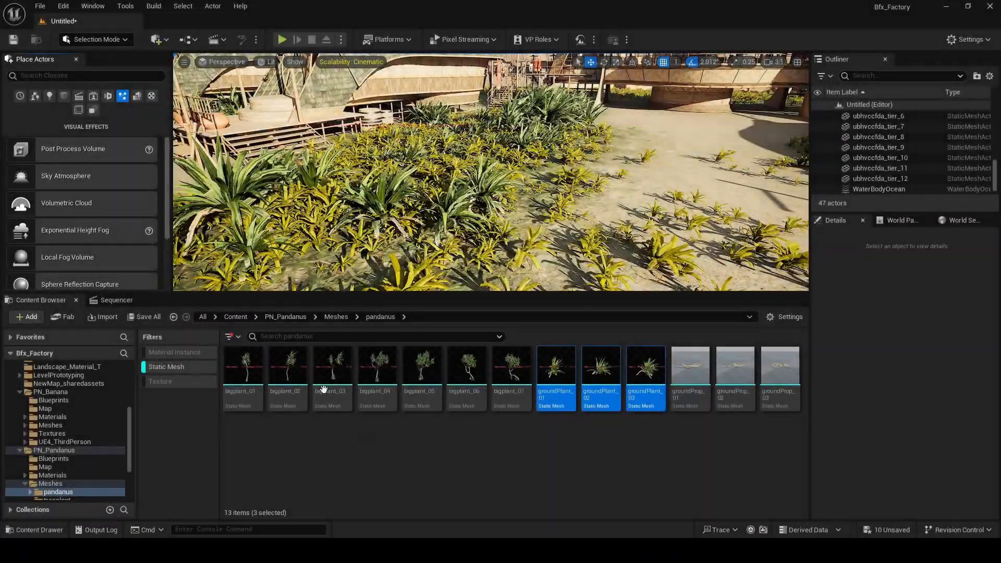
Inspect the bigplant_03 tree mesh from another side and close its asset.
double_click(323, 389)
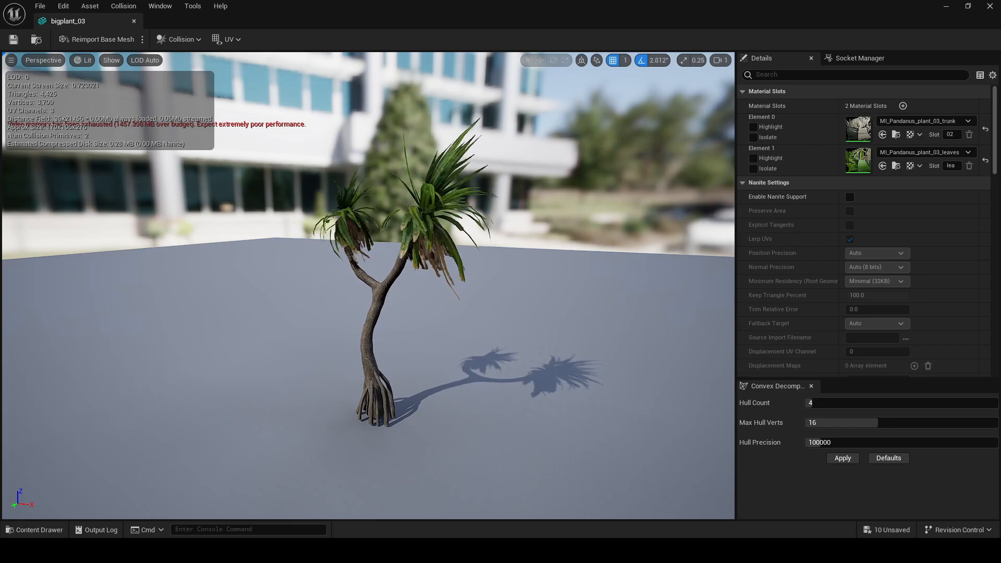
drag(395, 308, 273, 329)
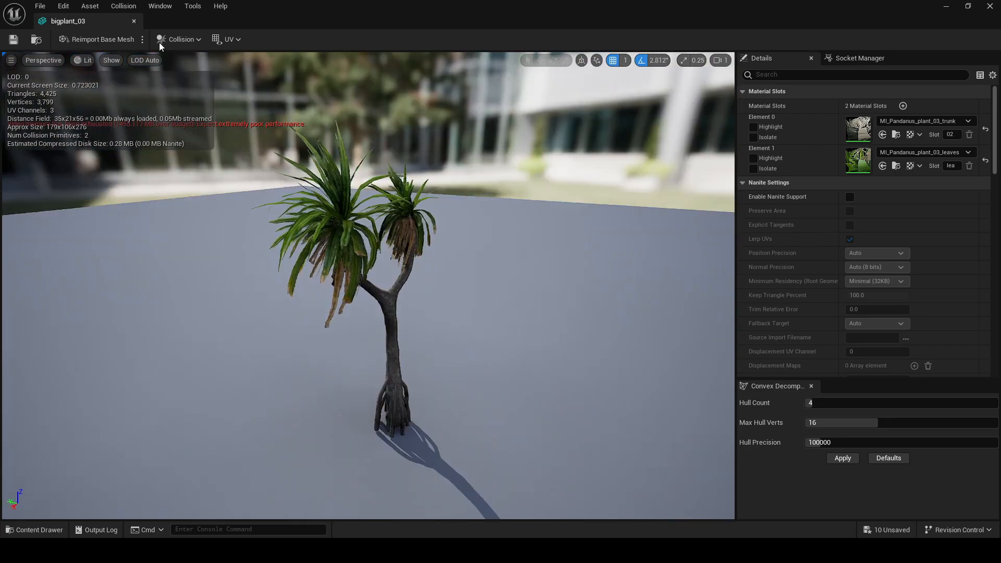
click(133, 22)
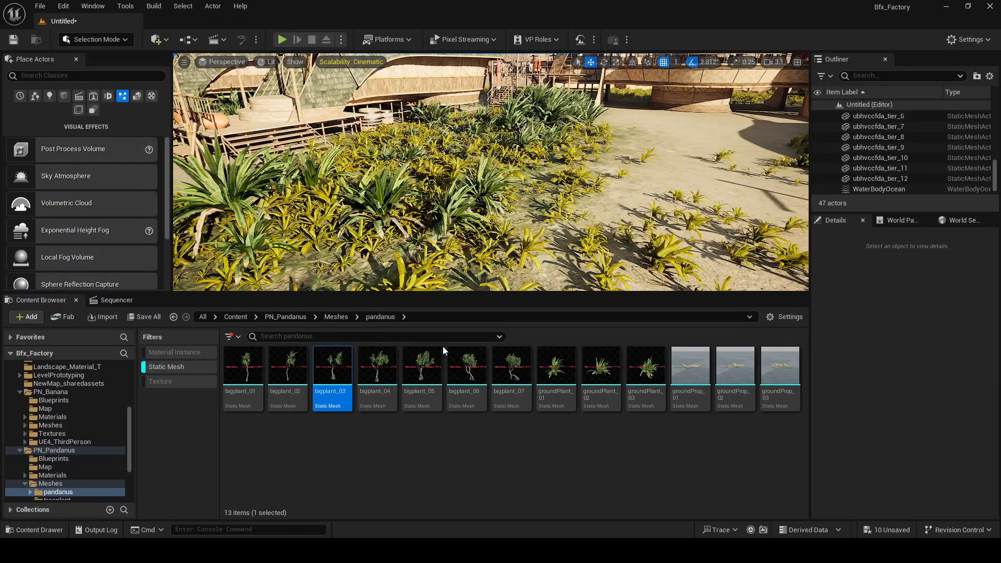
Return to Foliage mode and deactivate all the existing foliage types for painting.
click(119, 40)
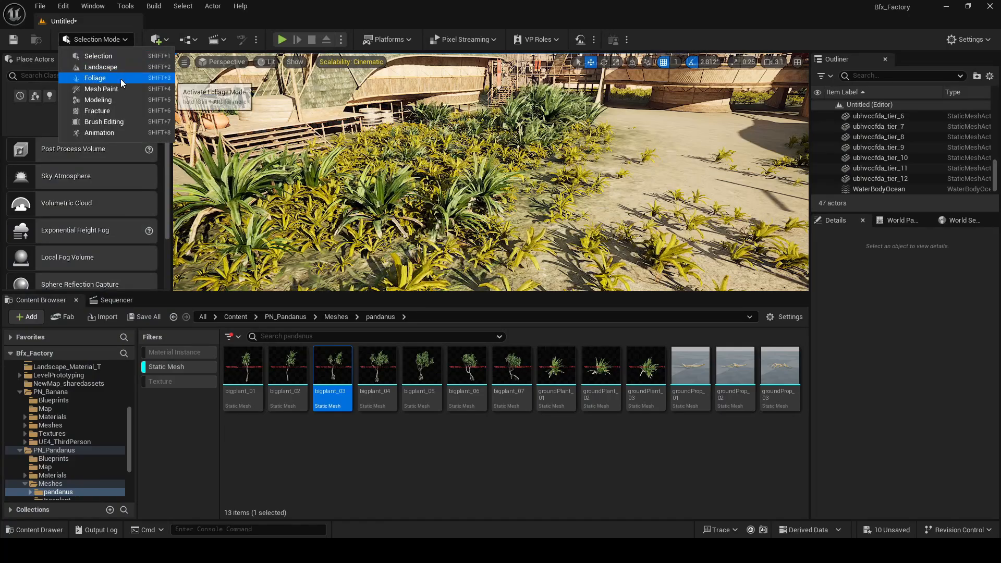
click(121, 79)
drag(208, 295, 198, 468)
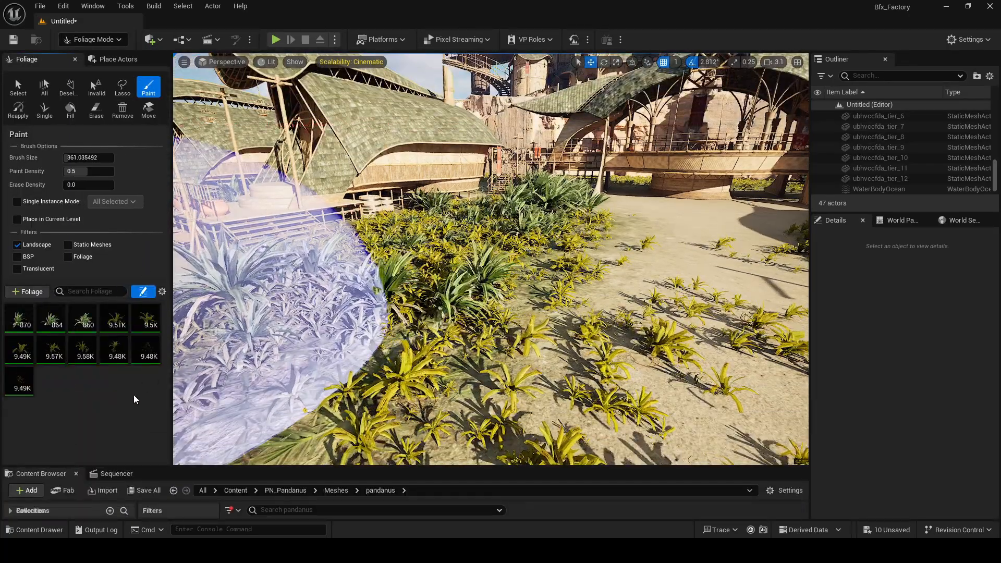
key(ctrl+a)
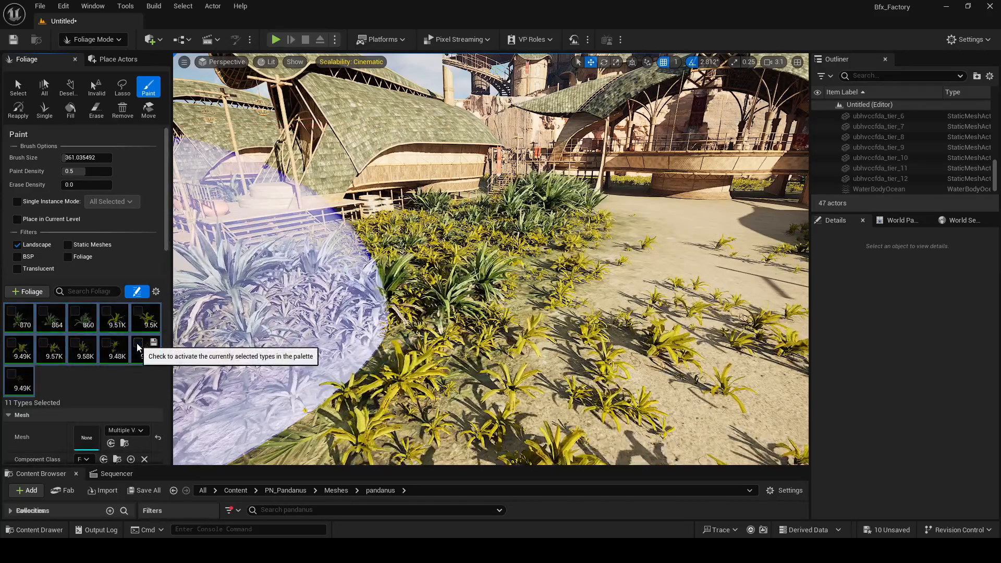
click(138, 344)
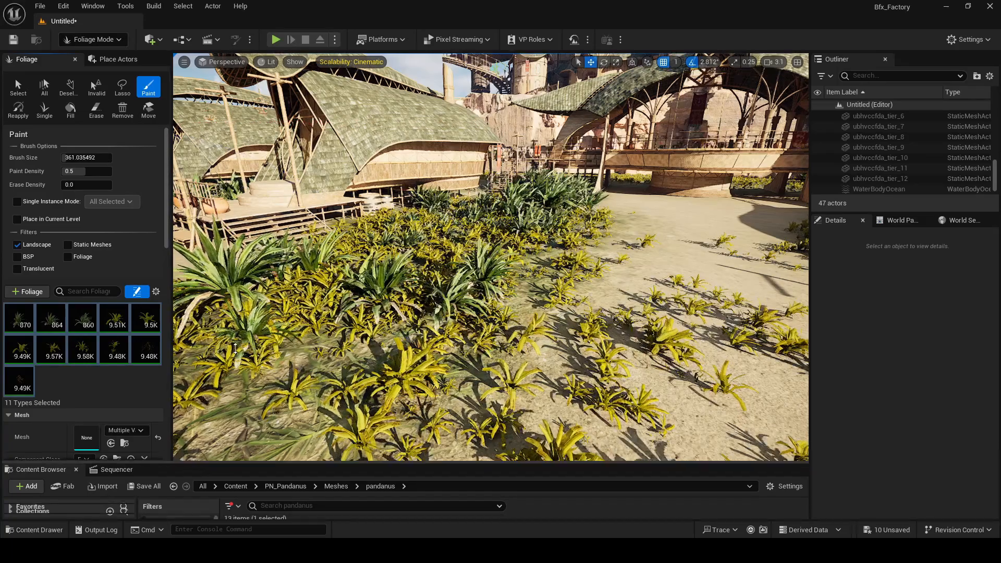
Add the seven tree meshes bigplant_01 to bigplant_07 to the foliage palette.
drag(207, 465, 207, 340)
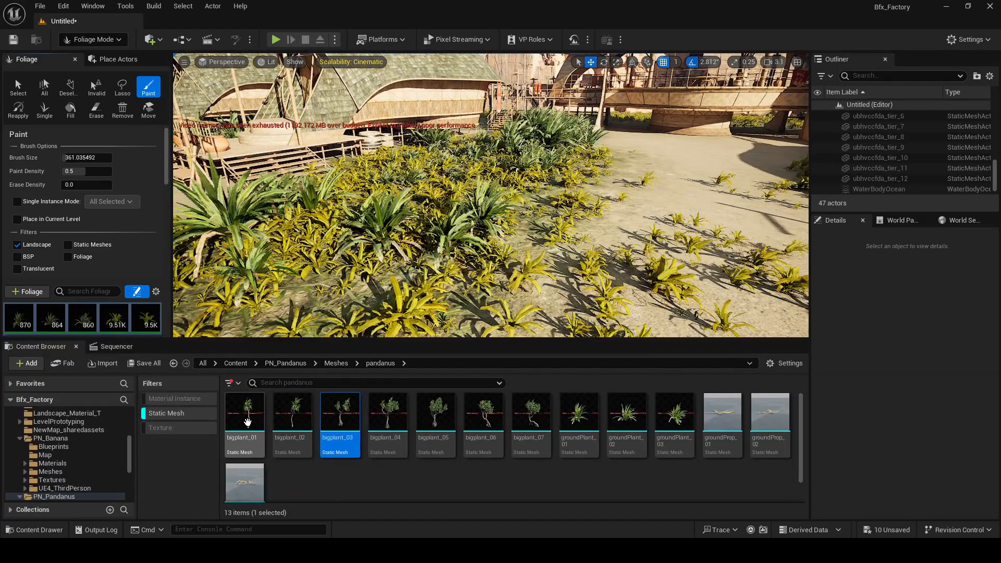
shift+click(533, 427)
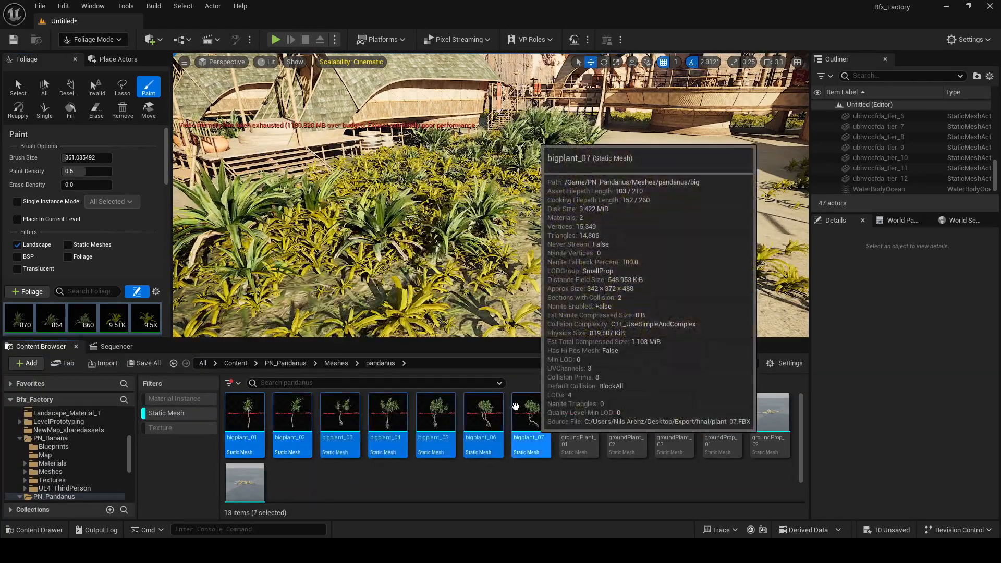
drag(504, 364, 505, 416)
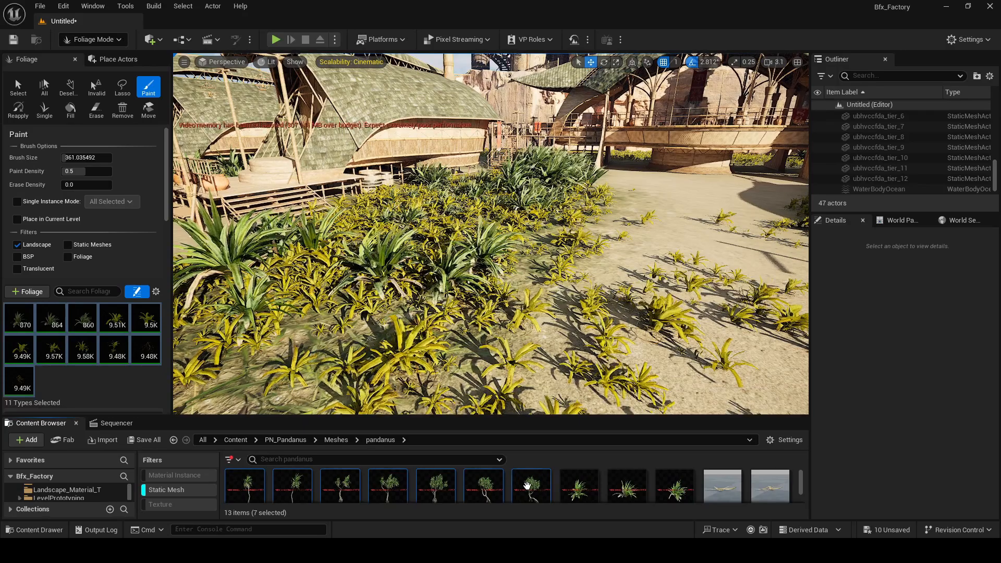
drag(529, 482, 107, 377)
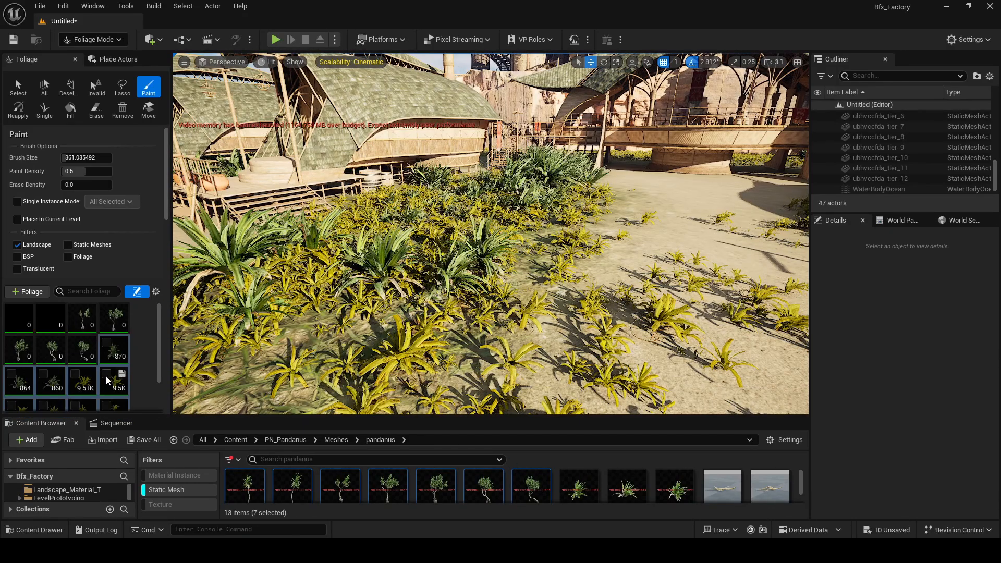
Select the seven bigplant foliage types and set their density to 10.
click(86, 357)
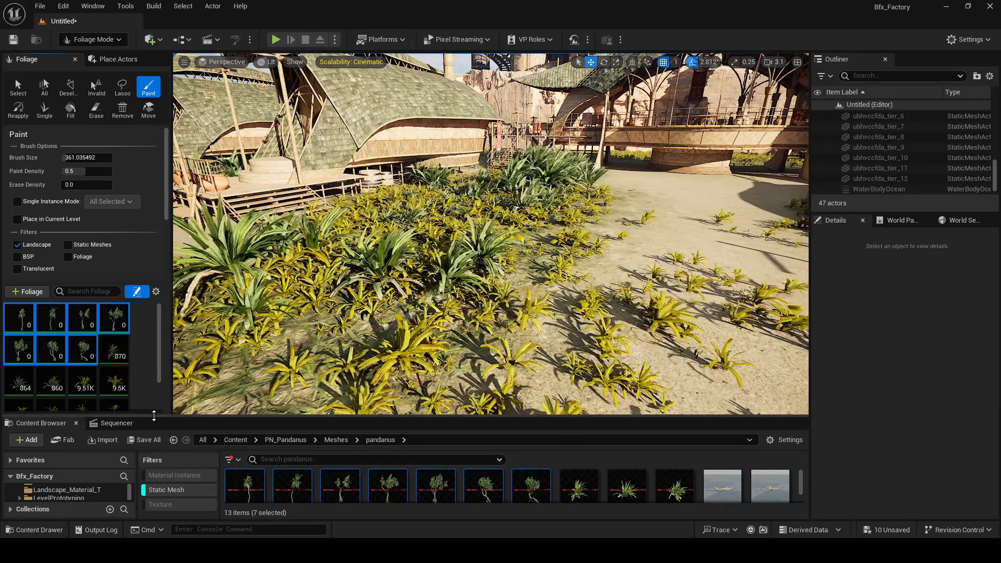
drag(154, 415, 154, 505)
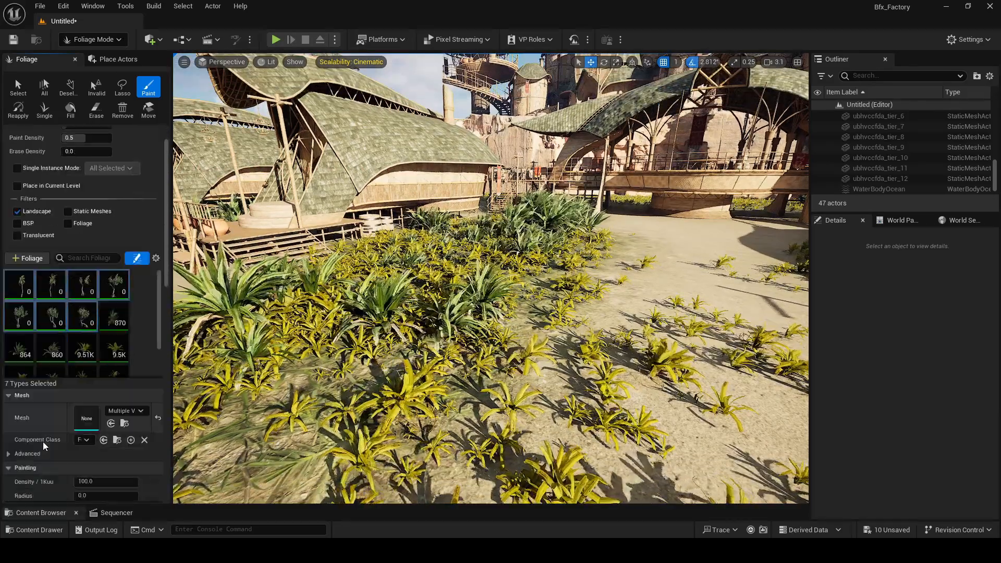
scroll(45, 446, down, 2)
click(107, 431)
text(10)
key(Return)
Set the bigplant types' Scale X range to 0.5 minimum and 1.5 maximum.
scroll(106, 431, down, 2)
click(96, 471)
text(0.5)
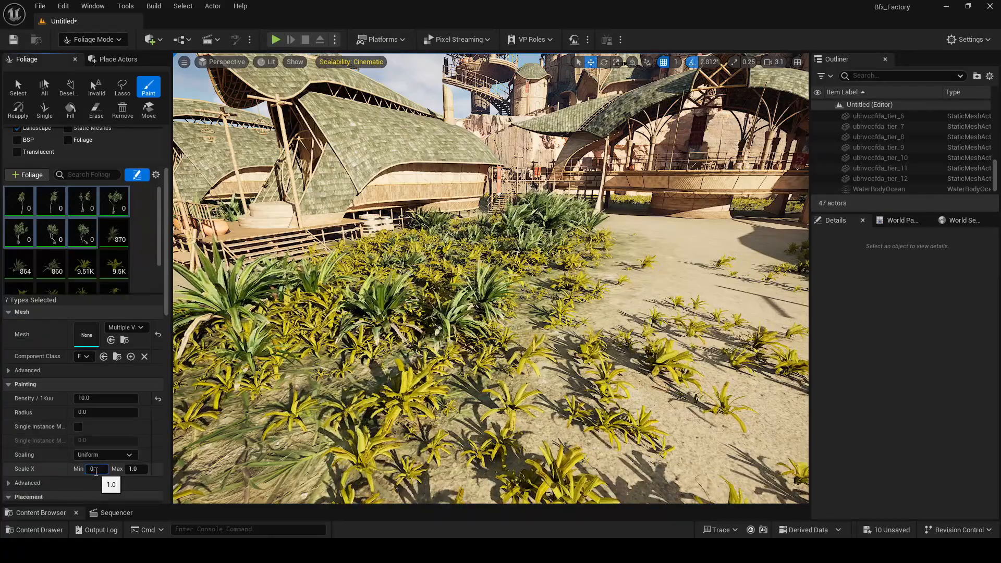
key(Tab)
text(1.5)
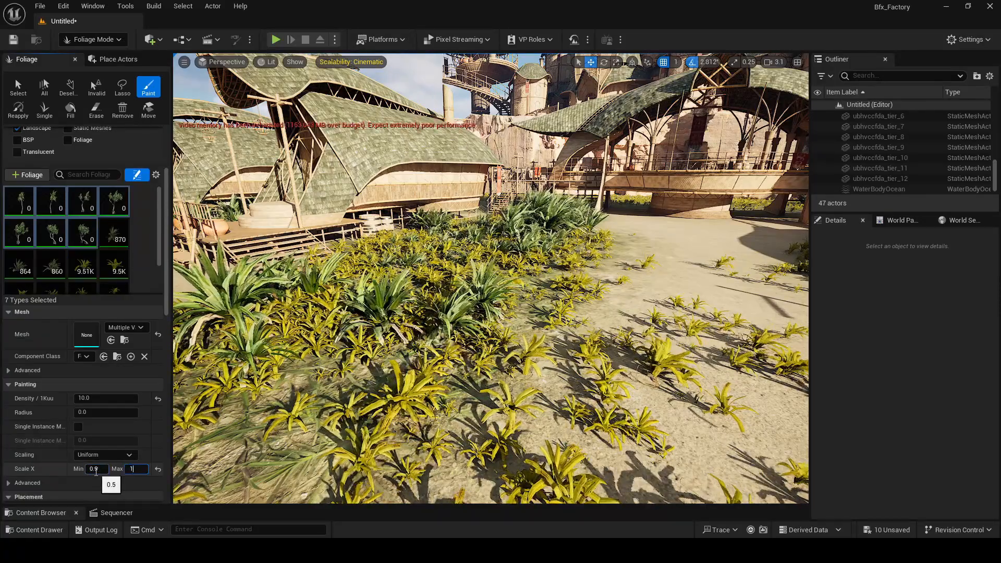
key(Return)
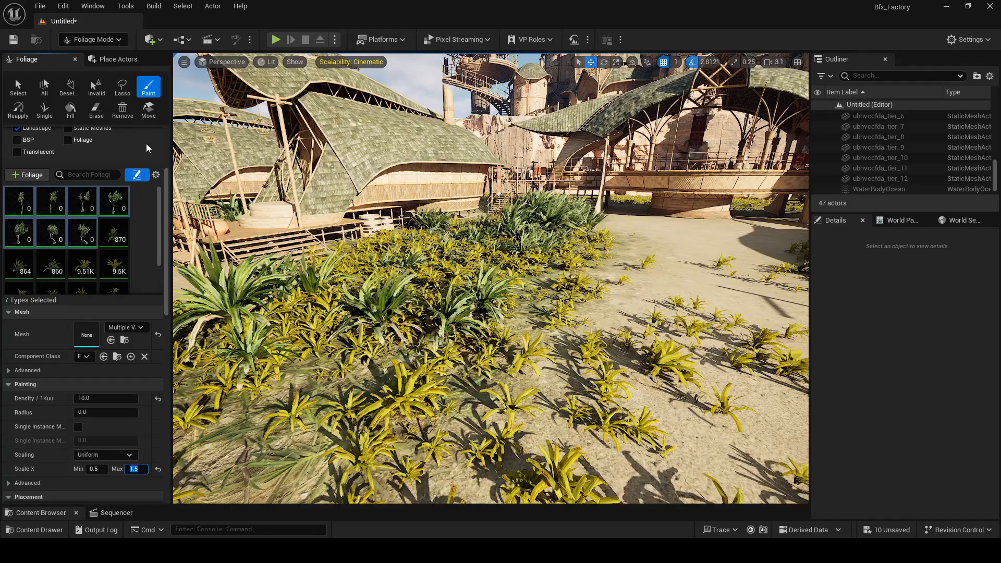
Set the brush's paint density to 0.2 and paint pandanus trees around the huts and below the cliff.
scroll(87, 173, up, 5)
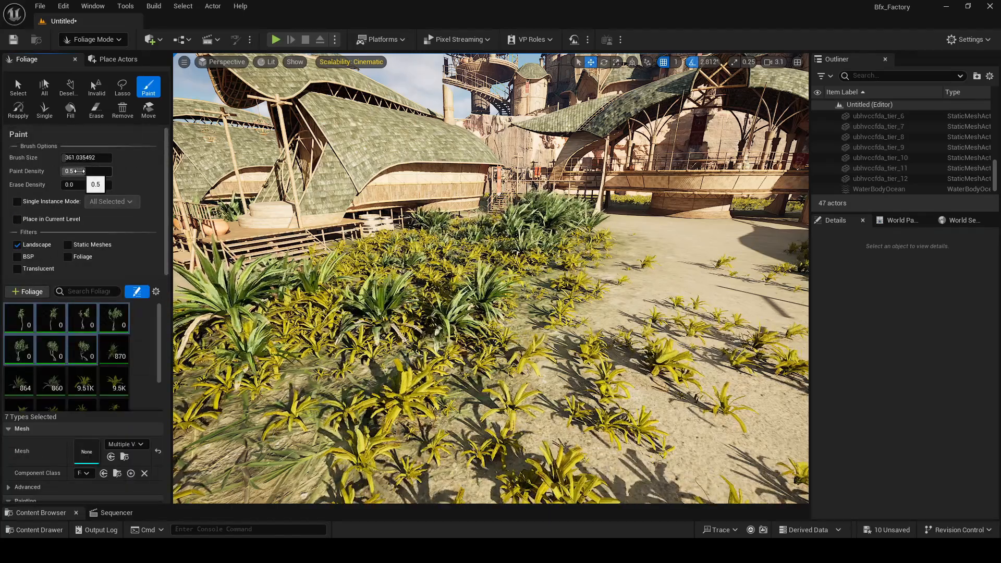
click(80, 171)
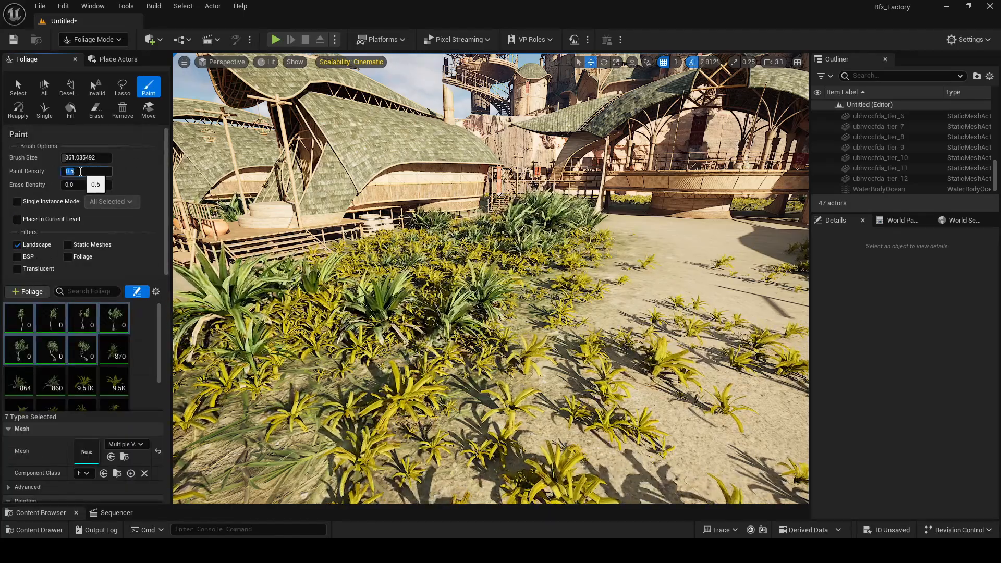
text(0.2)
key(Return)
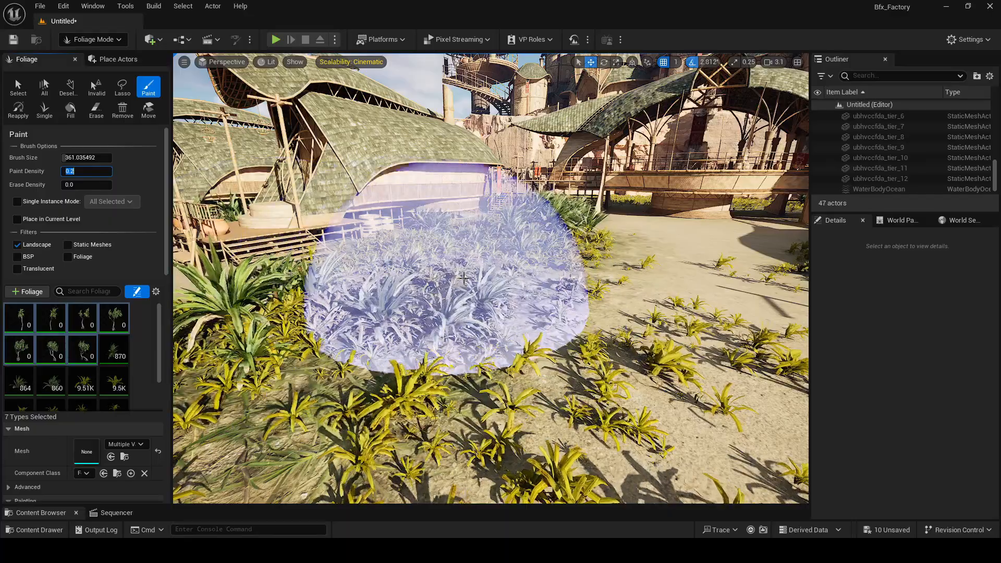
click(464, 280)
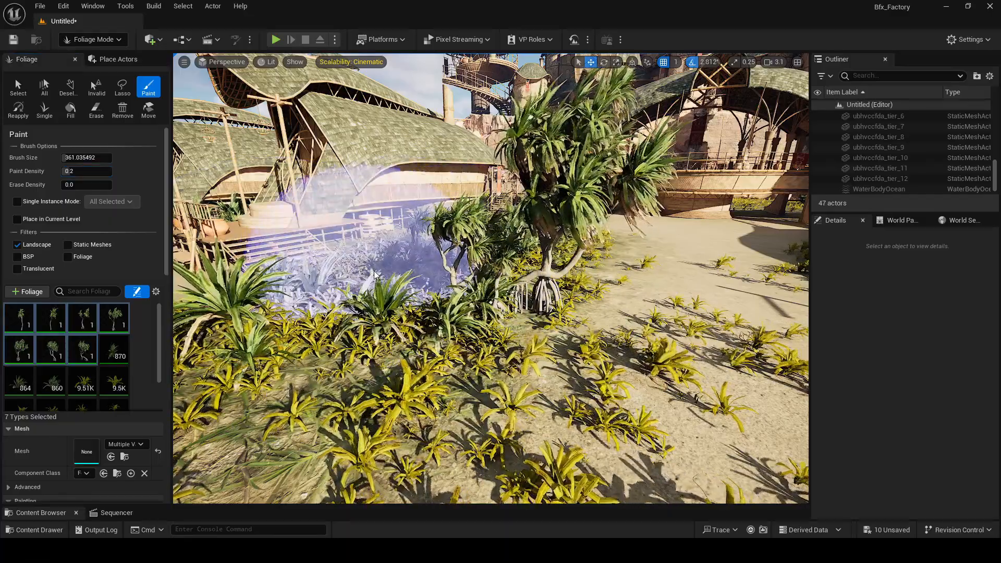
click(366, 272)
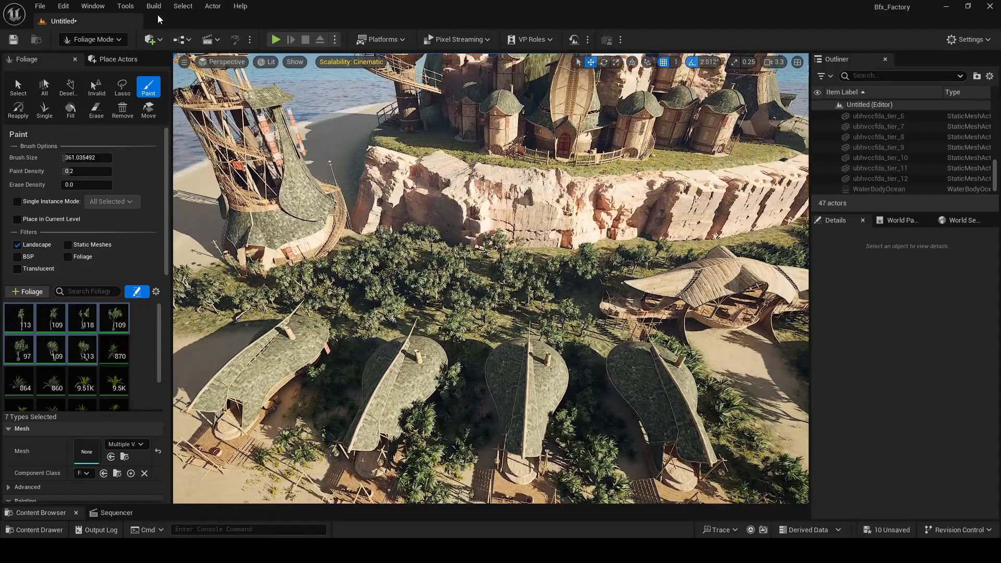
Switch to Selection mode and examine the painted trees and ground plants around the huts up close.
click(92, 39)
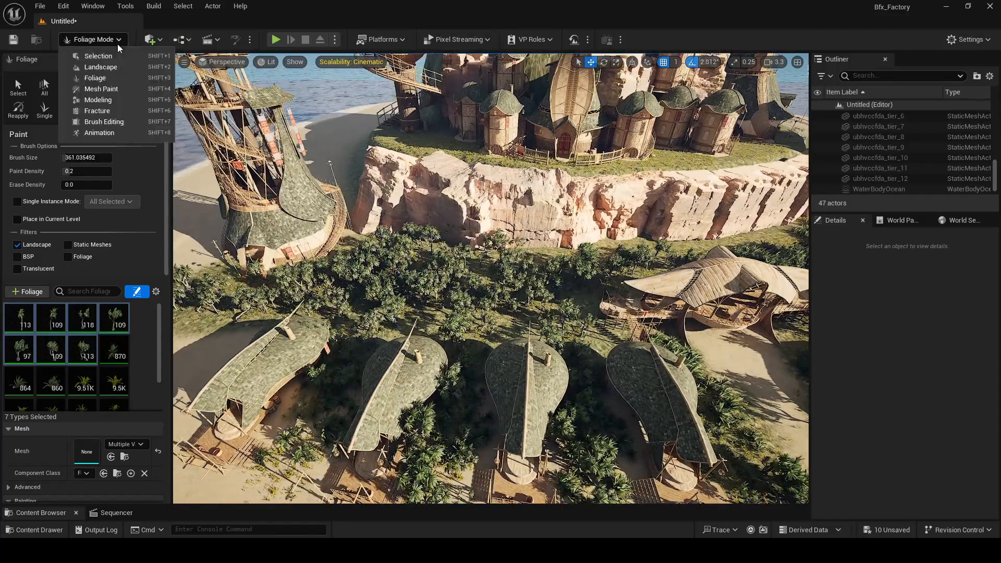
click(99, 54)
key(w)
right_drag(448, 227, 412, 211)
key(w)
key(s)
key(w)
key(d)
key(s)
key(w)
key(s)
key(a)
key(w)
right_drag(556, 286, 556, 308)
key(s)
key(w)
right_drag(487, 282, 490, 281)
Switch to Landscape mode and paint the Grass layer onto the sand beneath the plants around the huts, using a brush size of about 273.
click(114, 42)
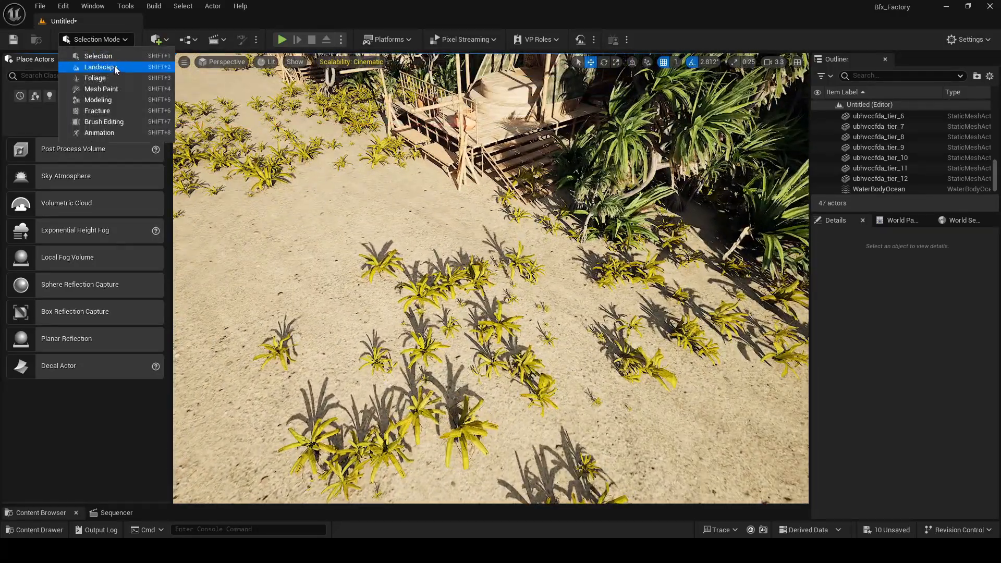
click(114, 67)
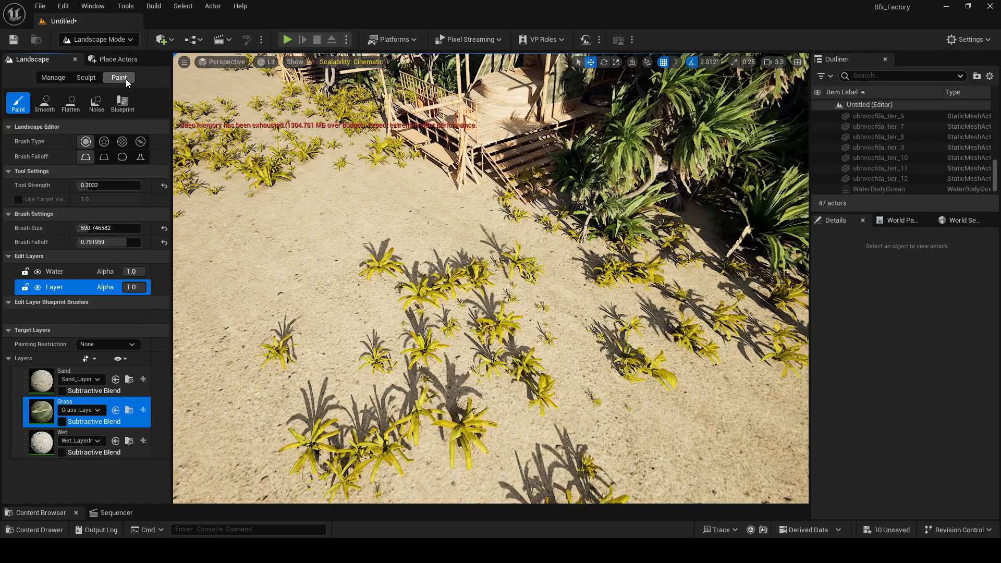
click(44, 417)
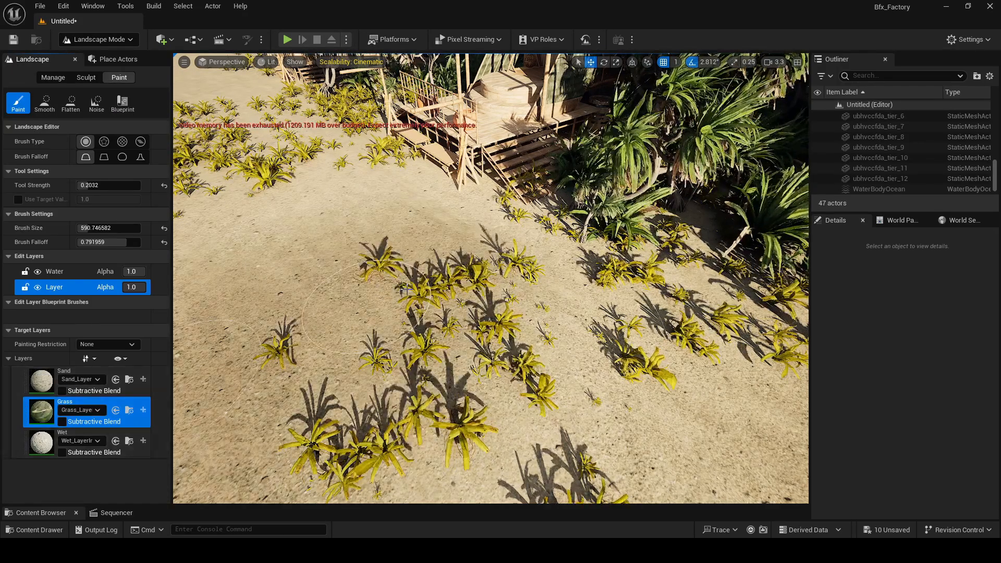
right_drag(452, 282, 453, 282)
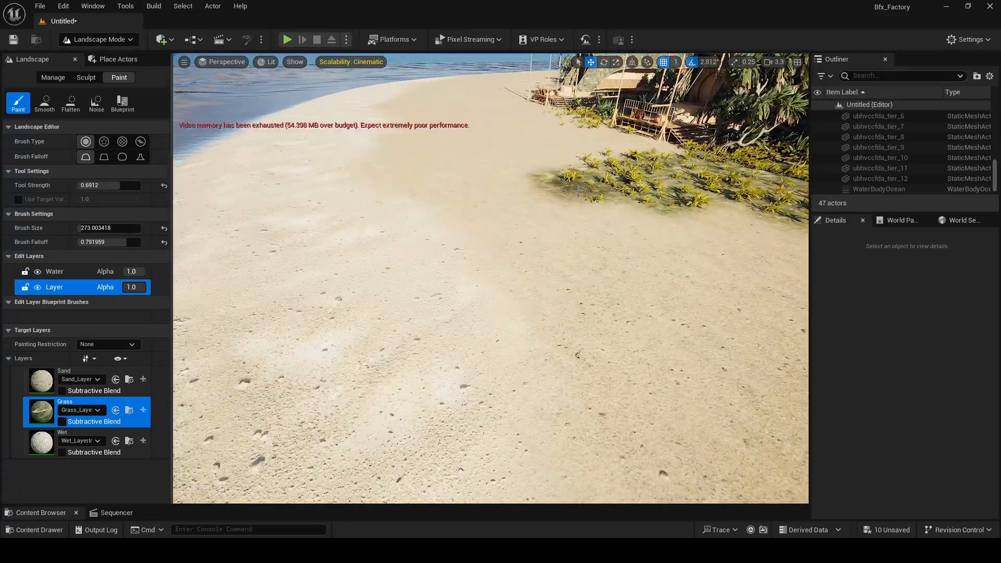
right_drag(578, 191, 715, 219)
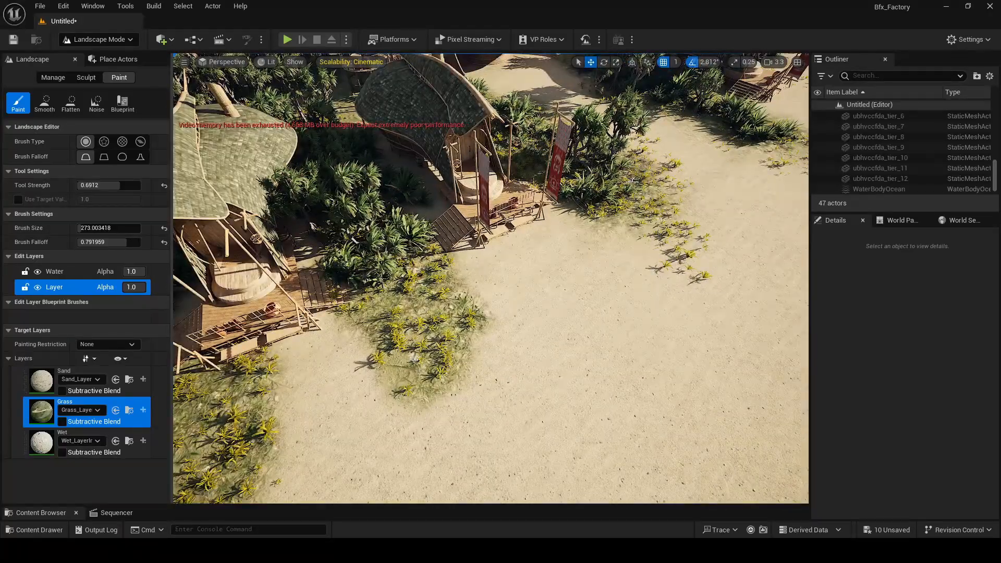
right_drag(622, 199, 629, 196)
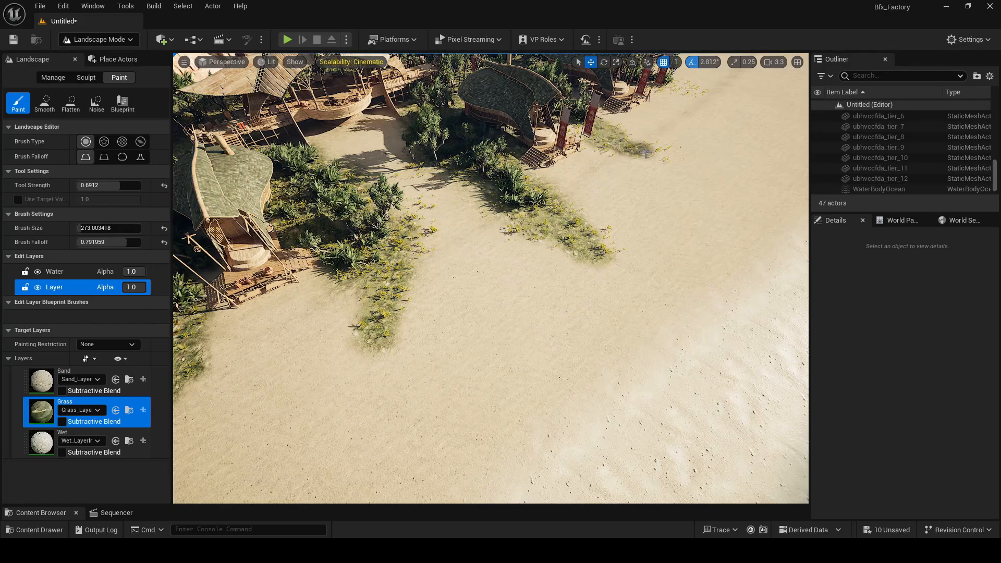
right_drag(660, 156, 644, 127)
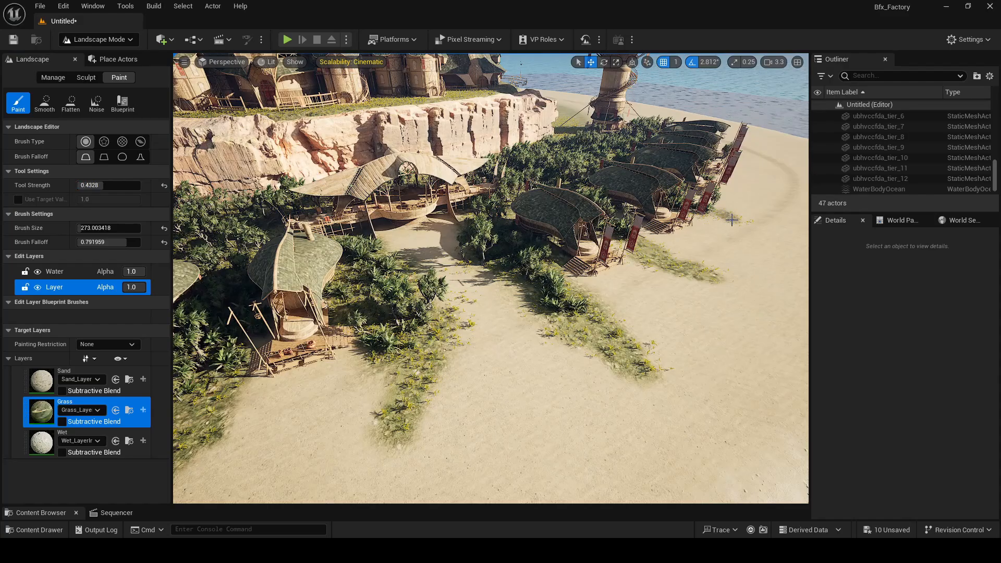
right_drag(480, 279, 415, 261)
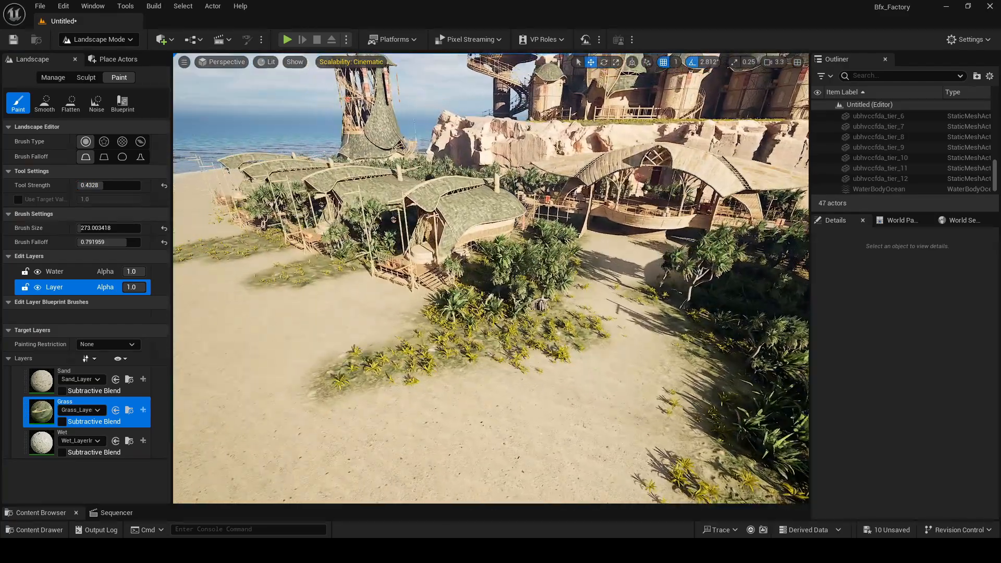
Return to Selection mode and open the ShantyTown/Models/Foliage/Trees content folder.
click(98, 40)
click(99, 56)
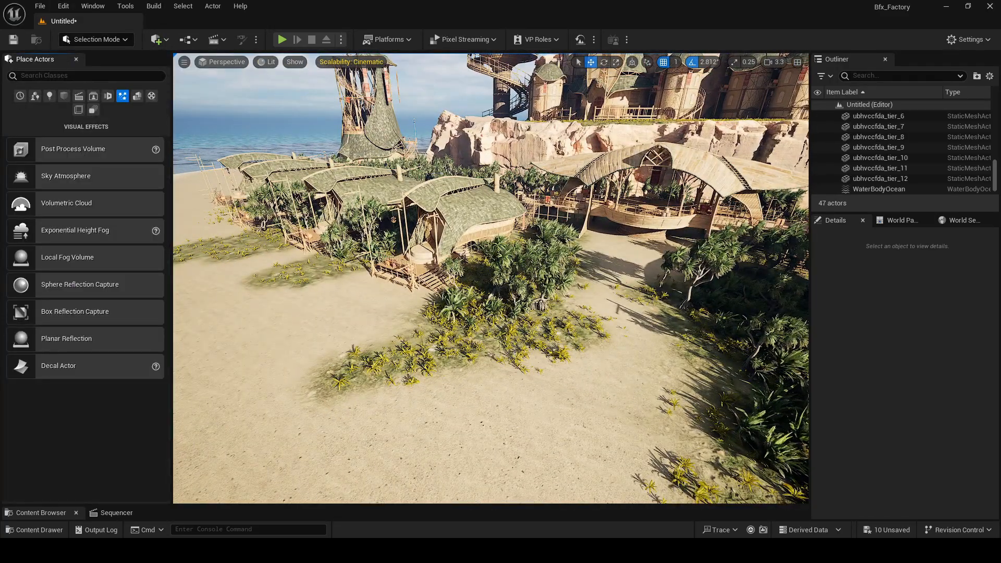
right_drag(459, 250, 474, 176)
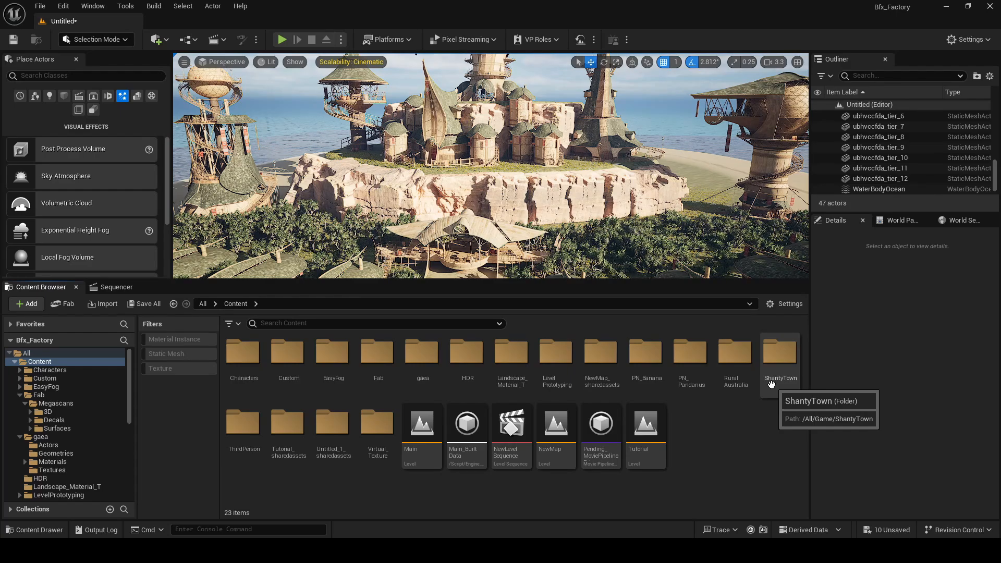
double_click(771, 385)
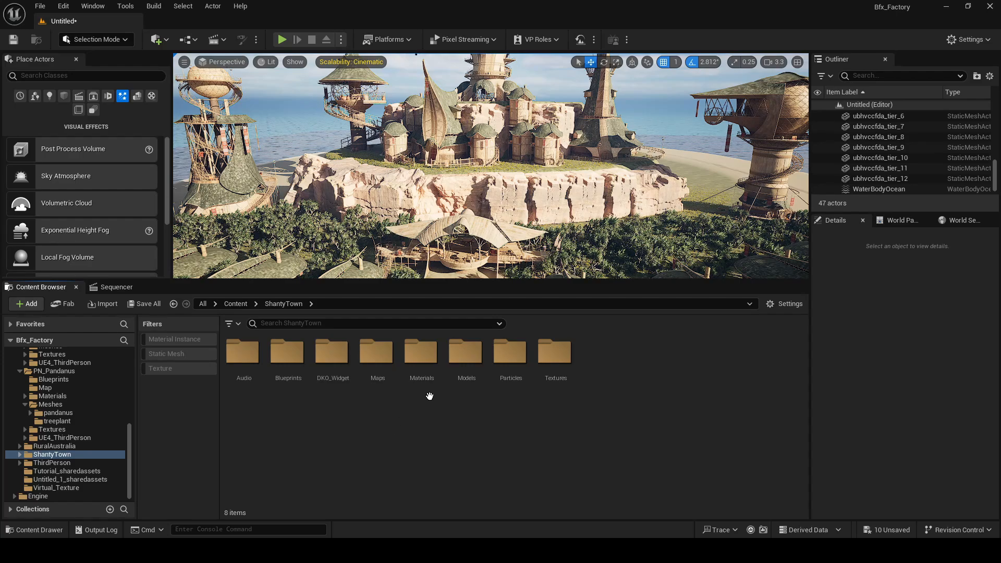
double_click(472, 386)
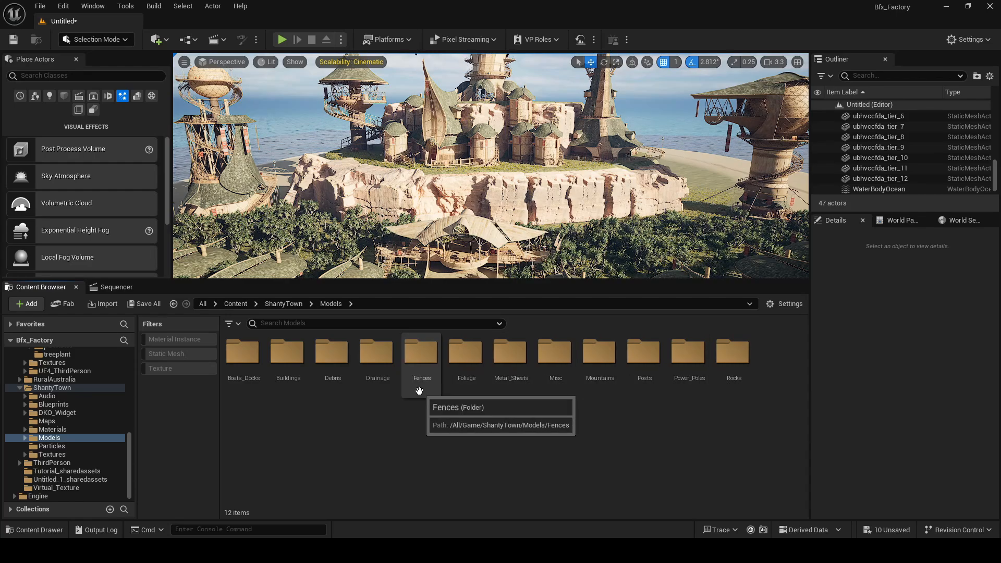
double_click(469, 373)
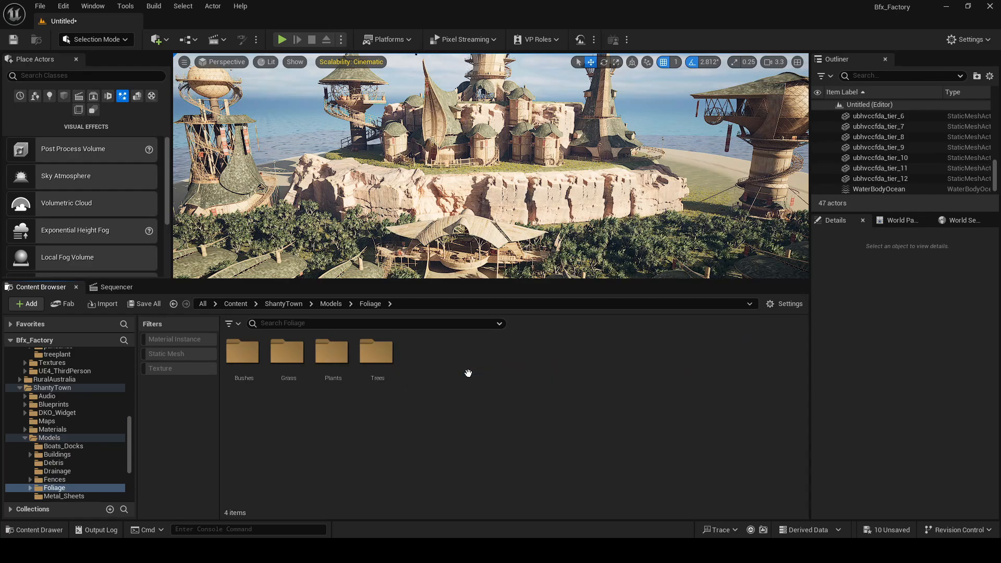
double_click(371, 371)
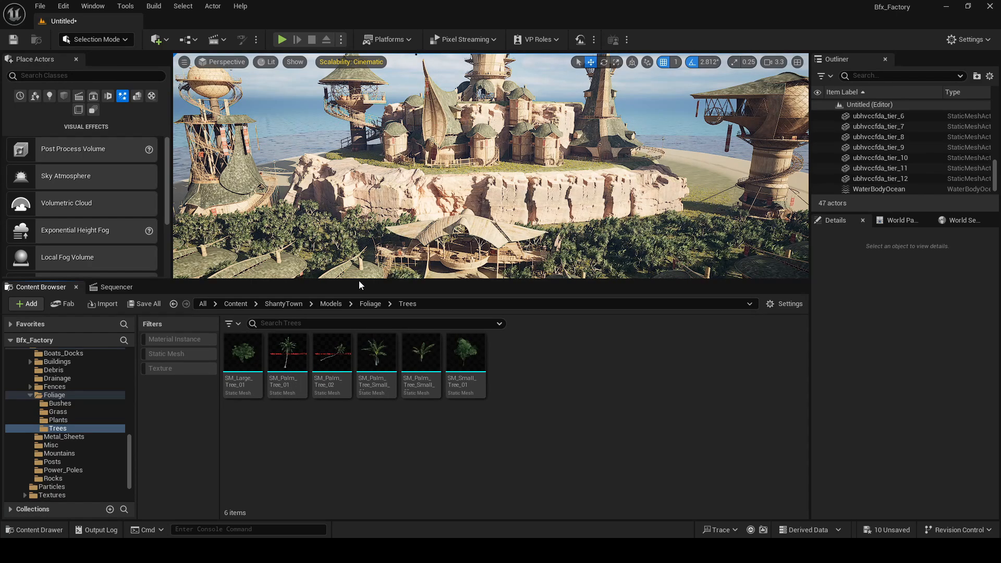
drag(359, 281, 359, 358)
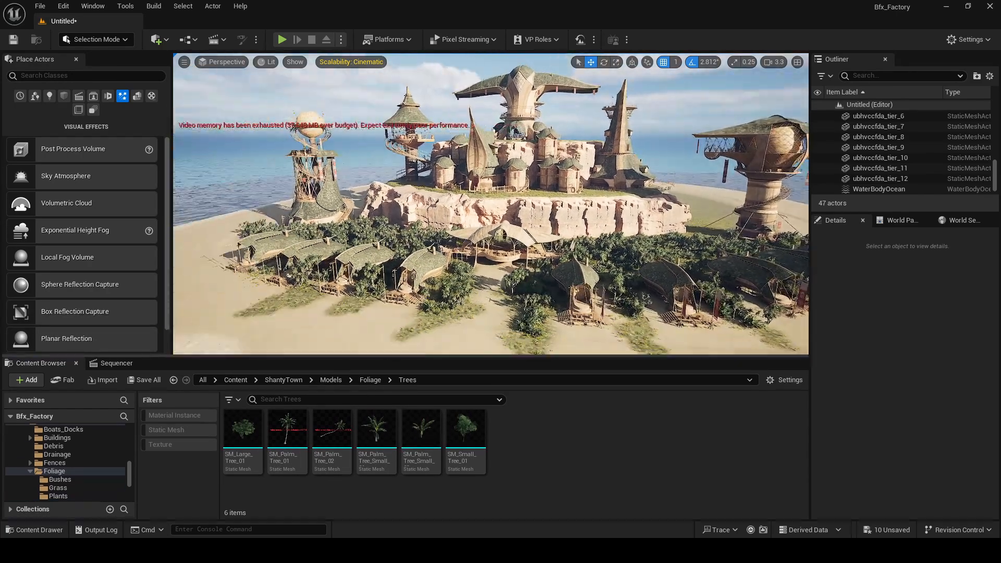
Switch to Foliage mode and deactivate all existing foliage types for painting.
click(101, 39)
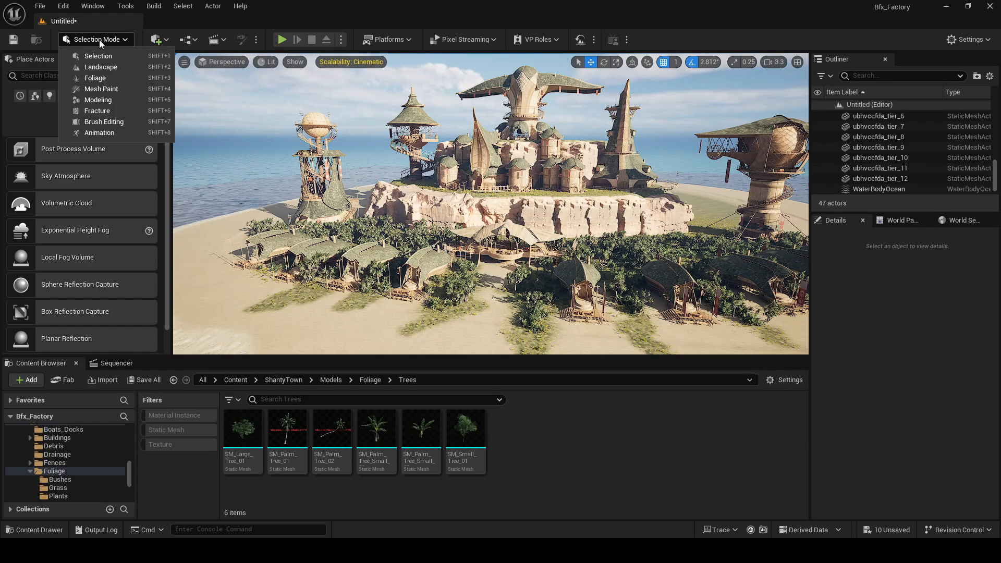
click(89, 74)
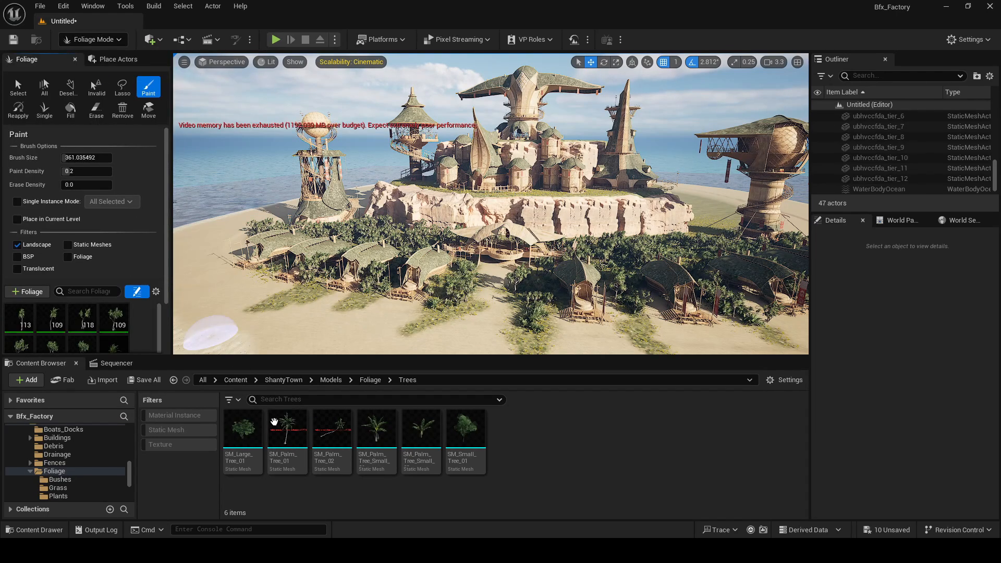
drag(147, 355, 146, 423)
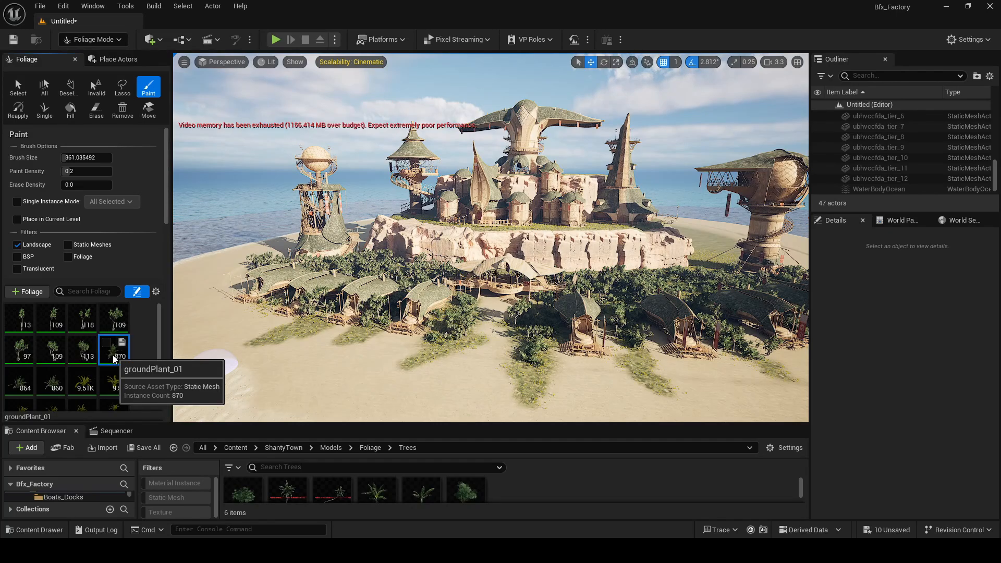
key(ctrl+a)
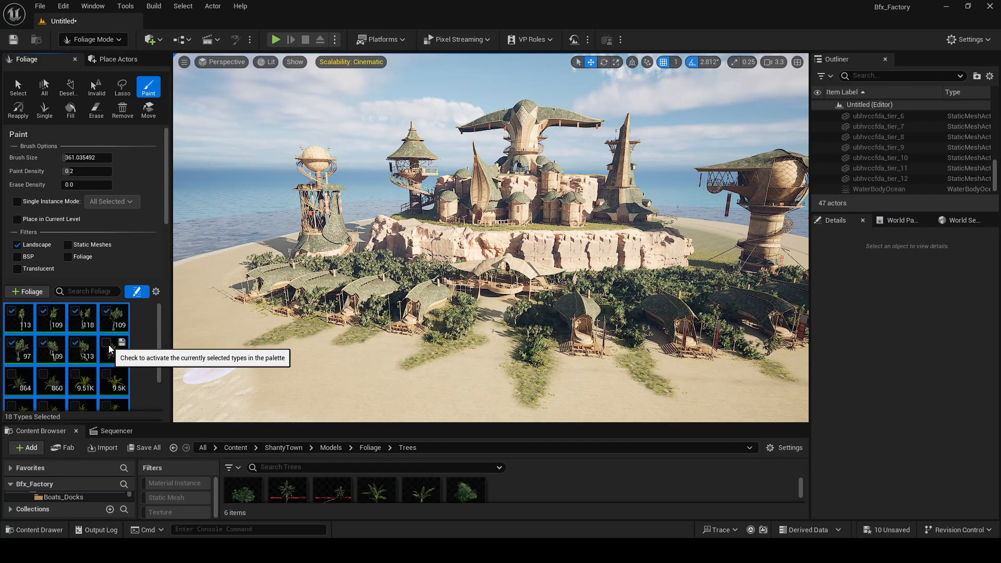
click(108, 346)
click(108, 345)
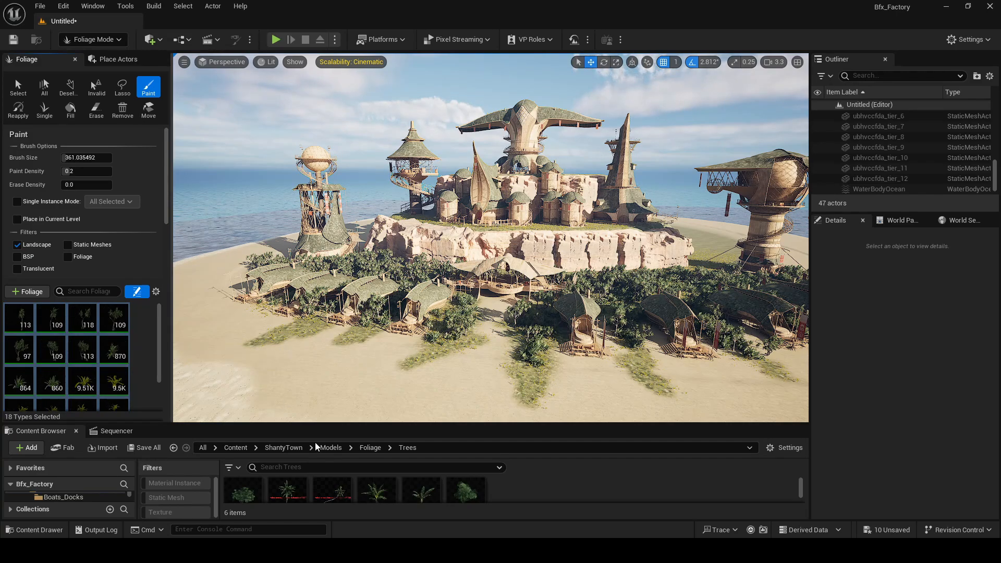
Add SM_Palm_Tree_01 and SM_Palm_Tree_02 to the foliage palette and select both new types.
click(297, 493)
ctrl+click(333, 495)
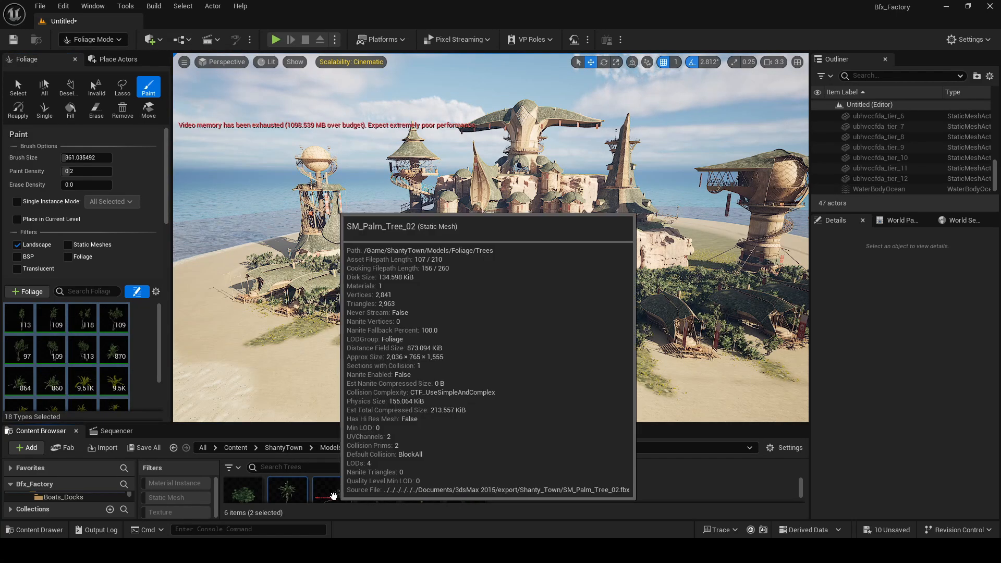
drag(272, 415, 141, 376)
scroll(141, 376, down, 1)
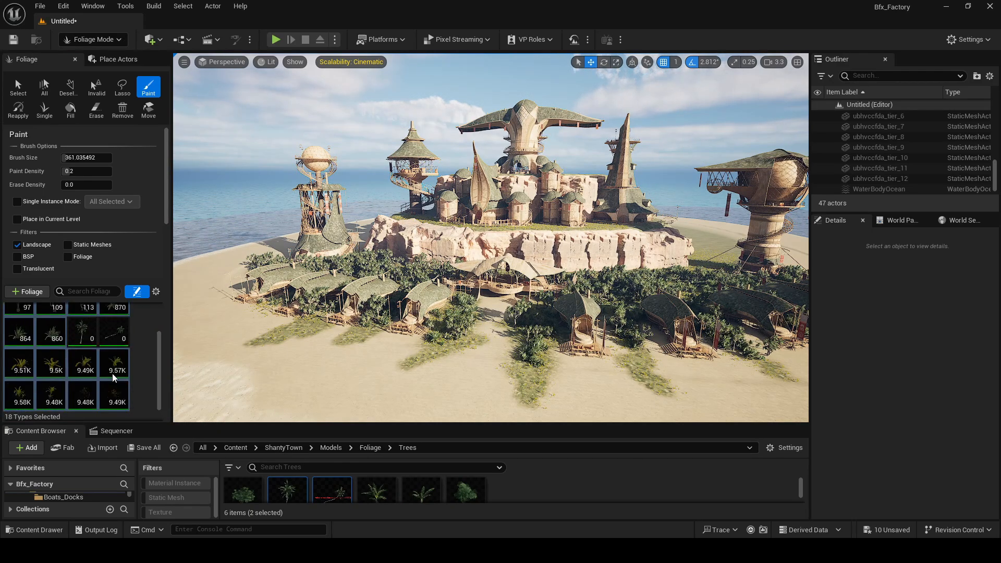
click(82, 331)
ctrl+click(110, 342)
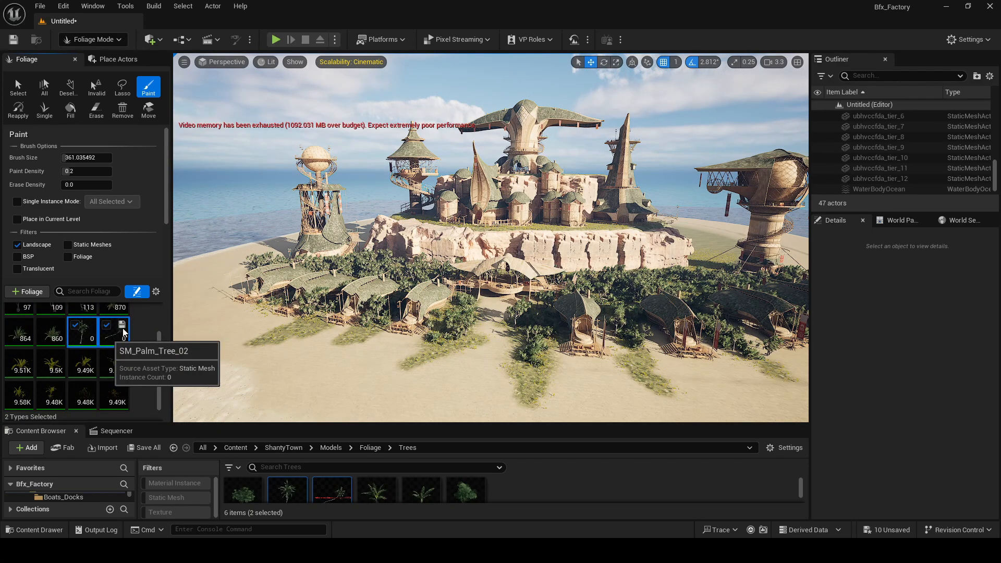
drag(195, 424, 201, 519)
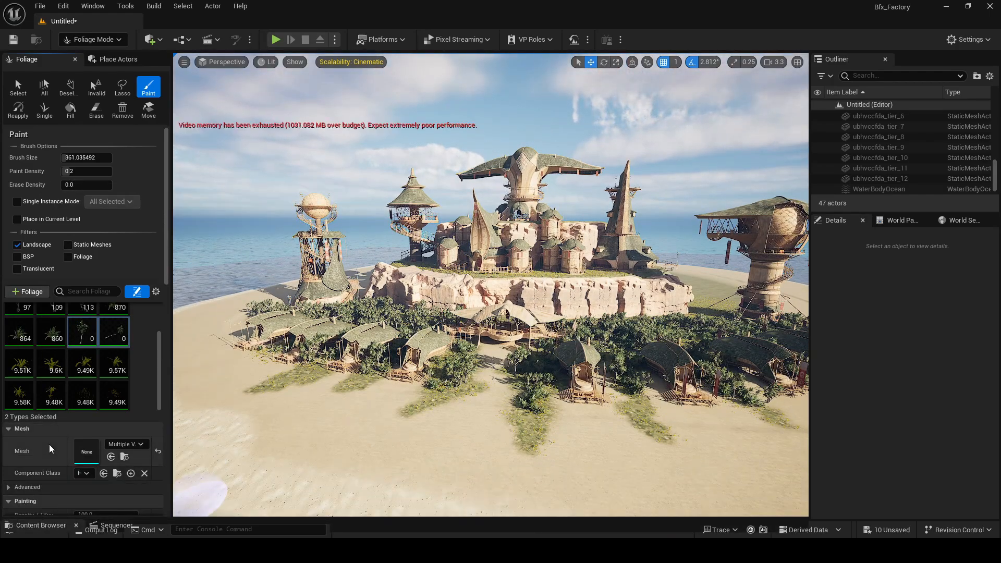
Set the two palm types' density to 2.0 and the brush's paint density to 0.1.
scroll(52, 447, down, 3)
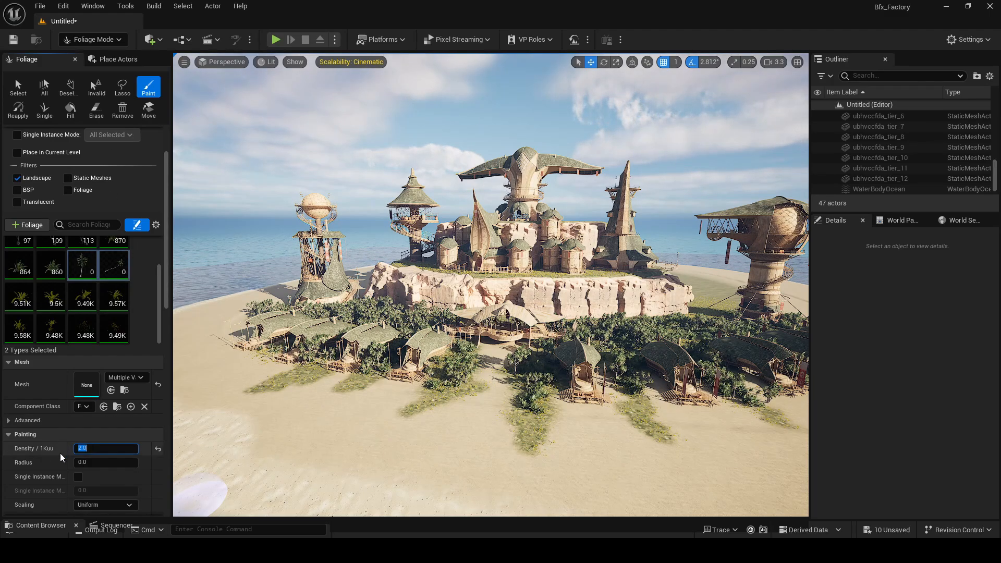
scroll(61, 457, up, 3)
click(77, 173)
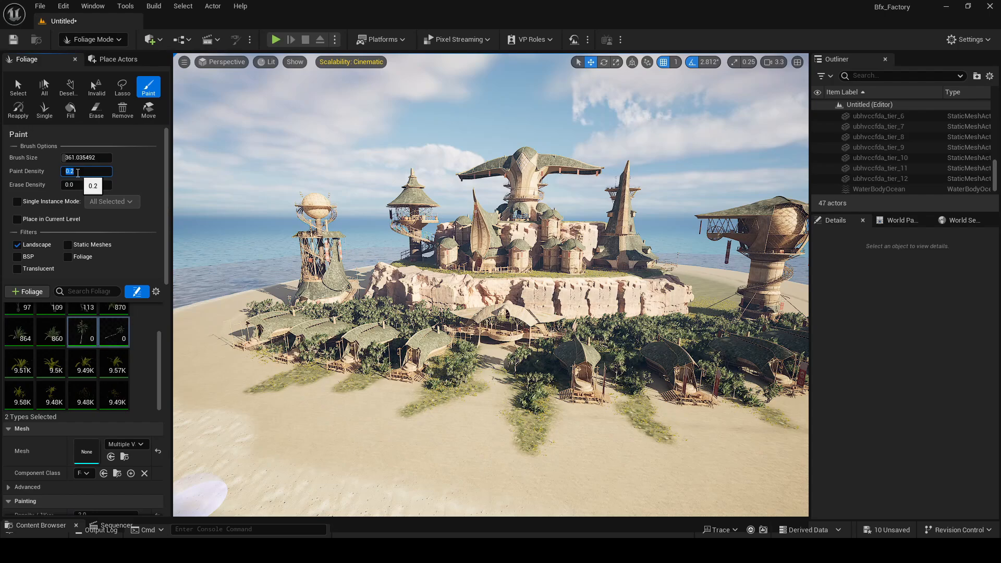
text(0.1)
key(Return)
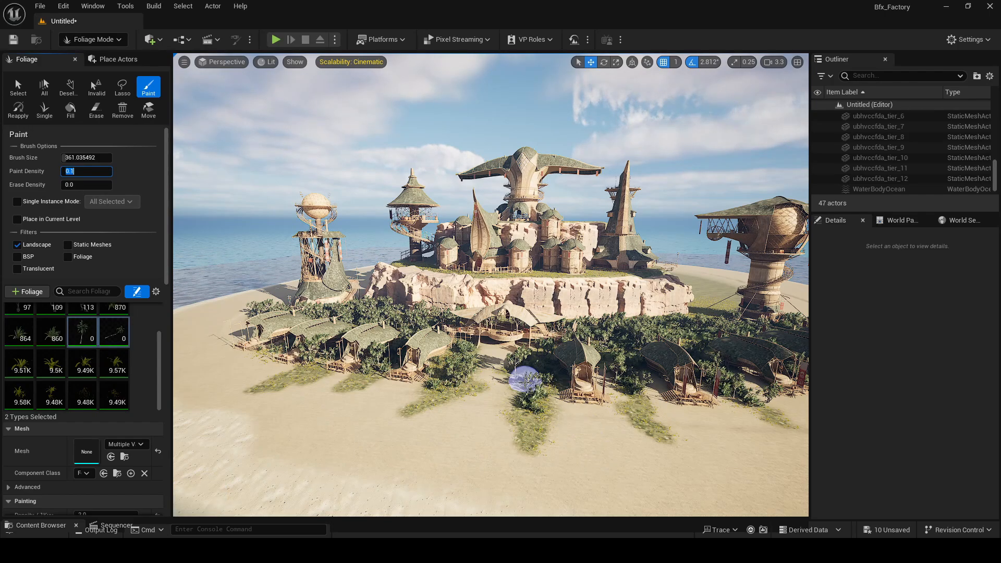
Paint scattered palm trees around the huts and along the beach, finishing in Selection mode.
click(524, 379)
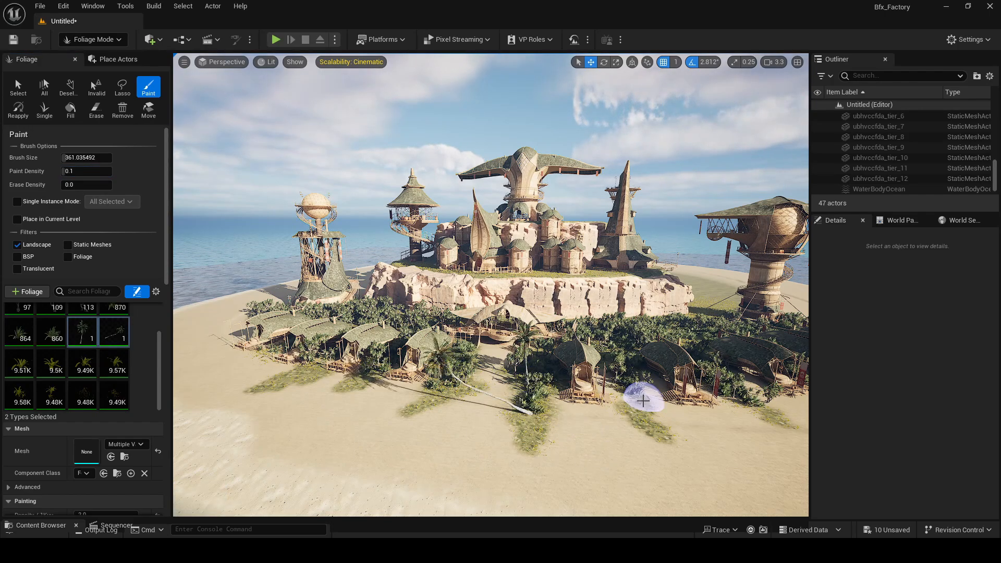
click(627, 354)
click(715, 404)
mouse_move(480, 418)
right_down()
mouse_move(601, 411)
mouse_move(498, 356)
right_up()
click(601, 411)
click(572, 384)
click(540, 456)
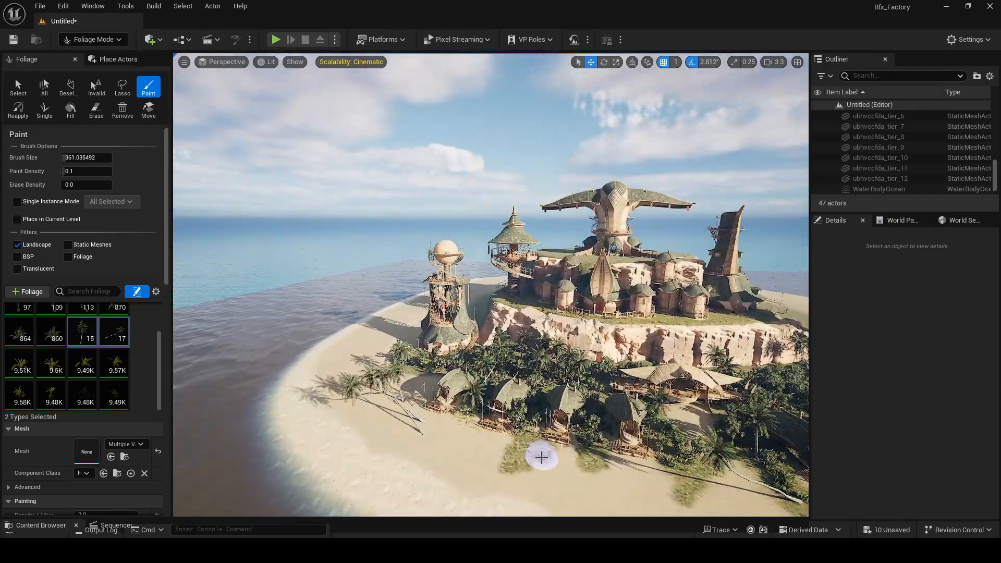
mouse_move(541, 456)
right_down()
mouse_move(438, 474)
mouse_move(440, 210)
mouse_move(469, 440)
mouse_move(499, 415)
mouse_move(462, 375)
mouse_move(477, 407)
mouse_move(477, 448)
right_up()
click(438, 474)
click(469, 440)
click(469, 380)
click(112, 41)
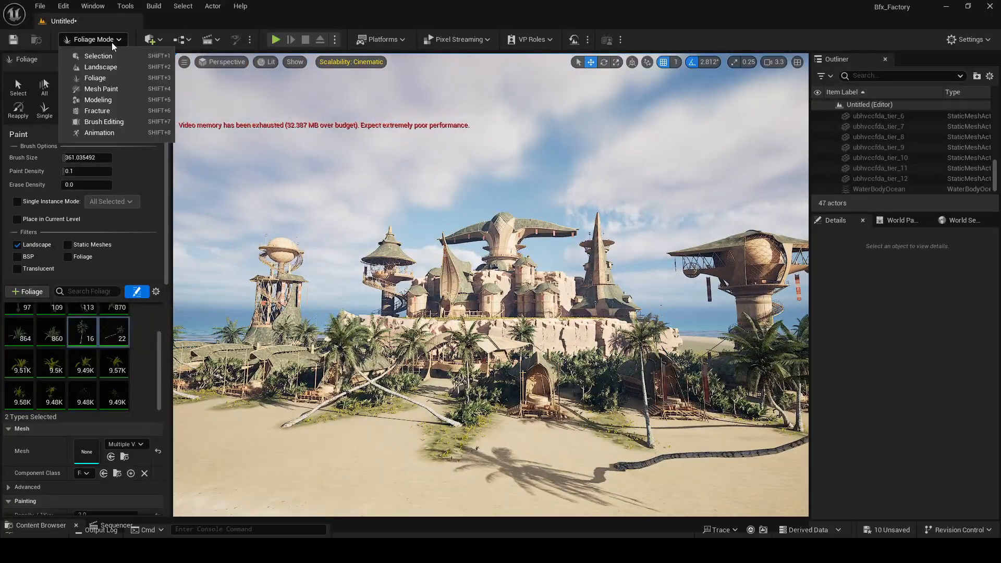
click(111, 56)
Open the Fab/Megascans/3D content folder and place the vdymaajqx_tier_1 rock mesh on the beach at the waterline.
right_drag(374, 223, 393, 183)
right_drag(474, 304, 433, 324)
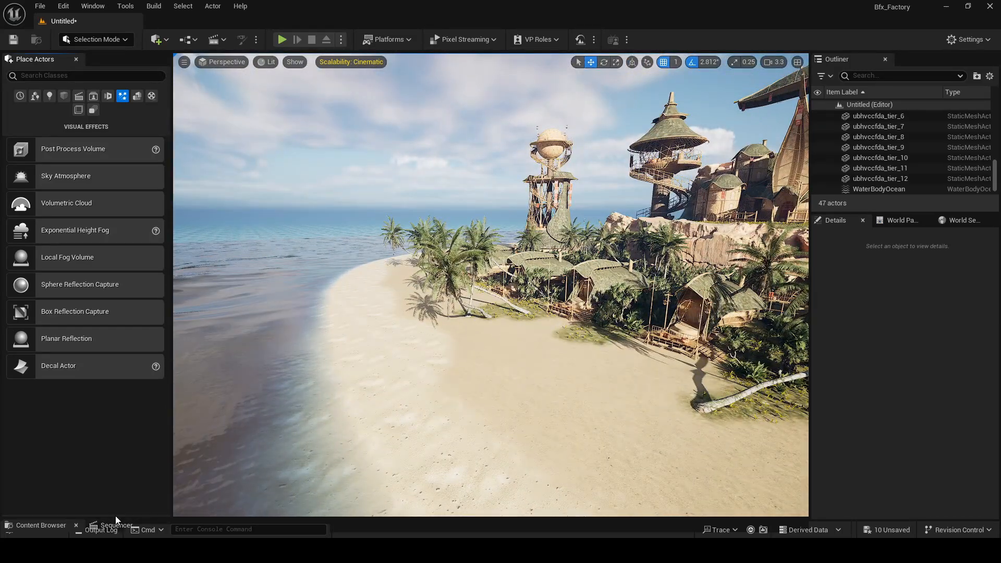
drag(115, 518, 152, 327)
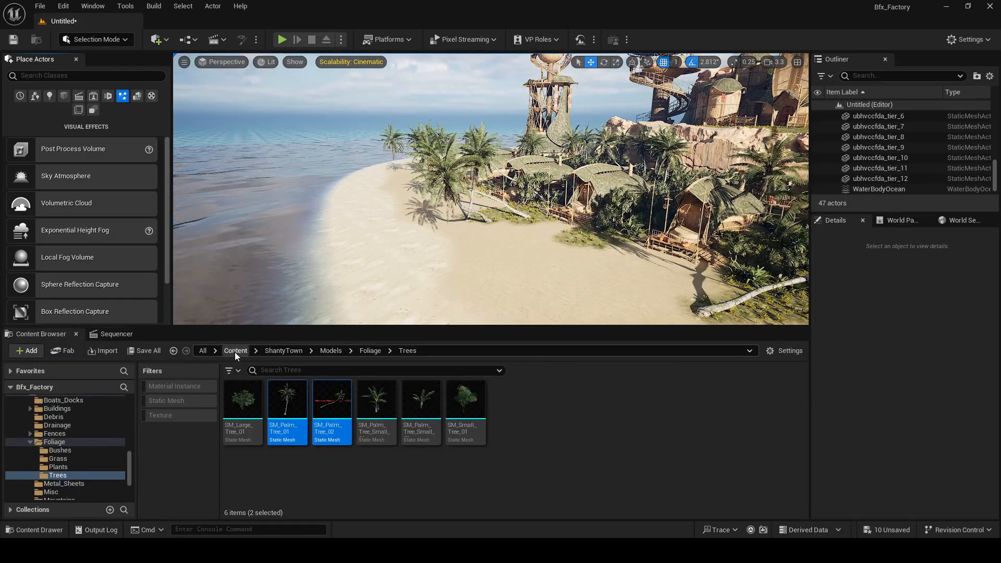
click(235, 350)
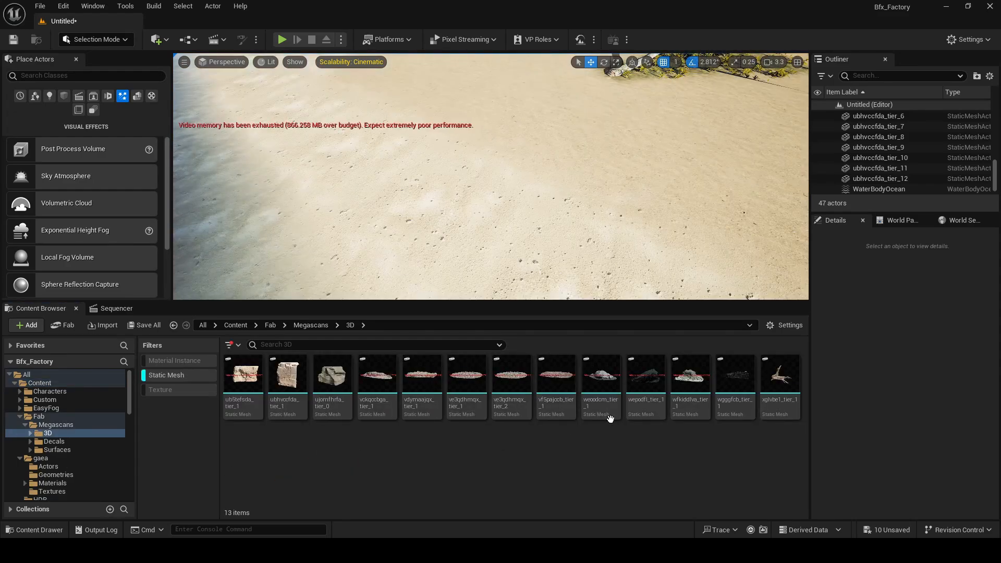
right_drag(482, 279, 448, 235)
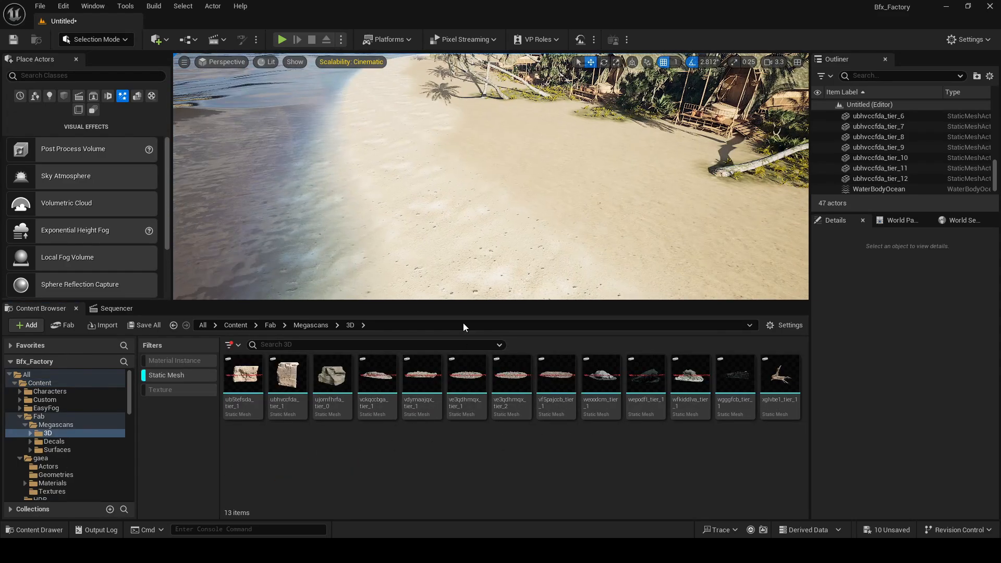
drag(423, 392, 324, 218)
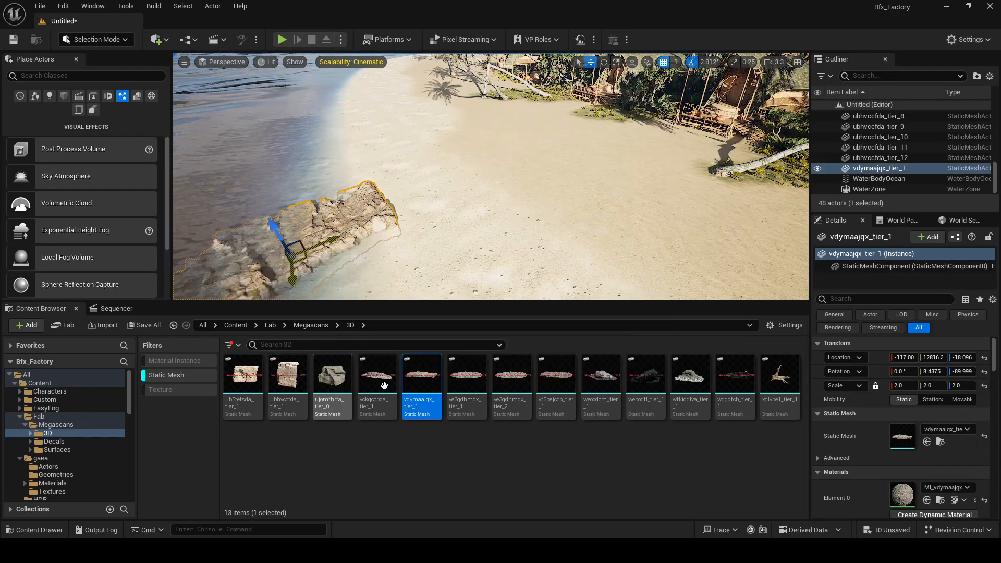
Place the vckqccbga_tier_1 rock mesh at the waterline beside the existing shoreline rock and rotate it to follow the slope.
drag(374, 389, 326, 170)
key(e)
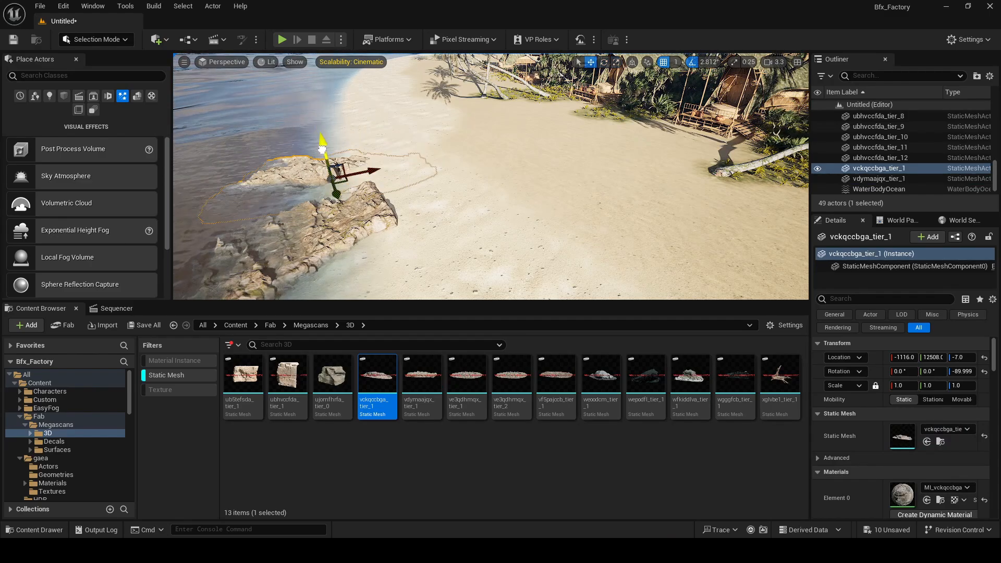
right_drag(342, 198, 443, 201)
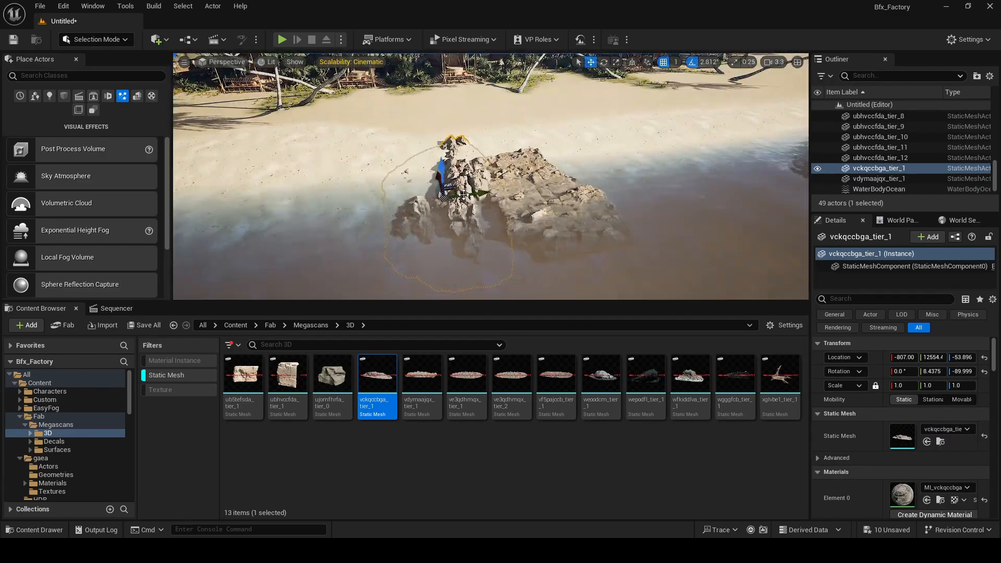
key(e)
drag(459, 235, 531, 292)
Arrange rotated copies of the vdymaajqx_tier_1 rock along the waterline at a scale of 3.7125.
right_drag(531, 292, 542, 300)
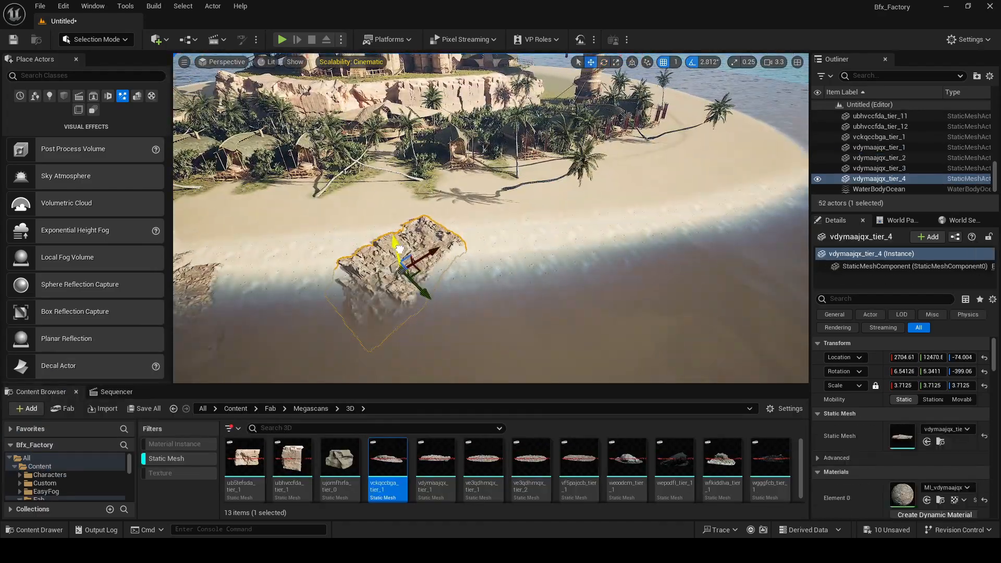
drag(459, 289, 443, 316)
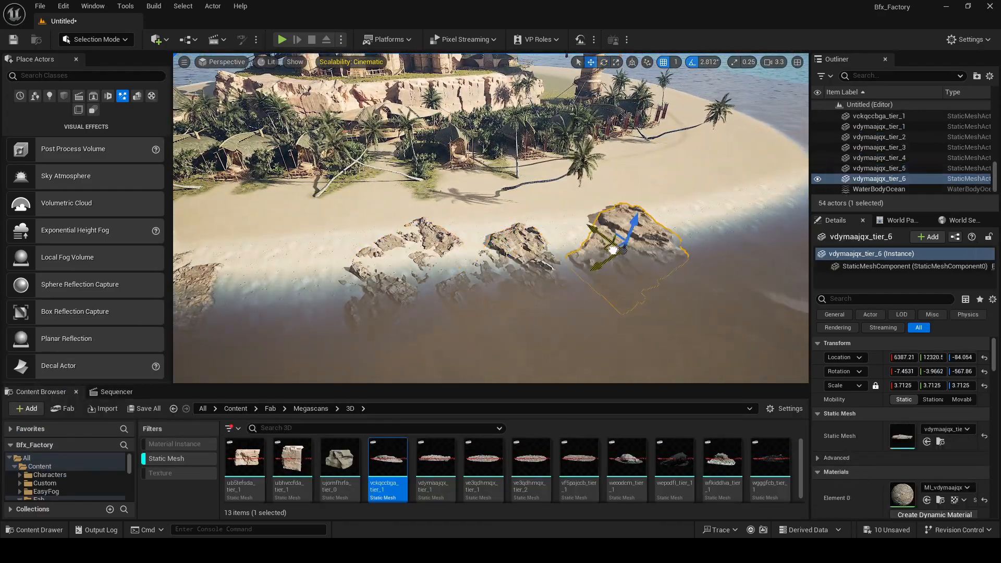
right_drag(490, 219, 530, 331)
Place the ve3qdhmqx_tier_1 rubble mesh on the open sand between the shoreline rocks.
drag(492, 453, 541, 202)
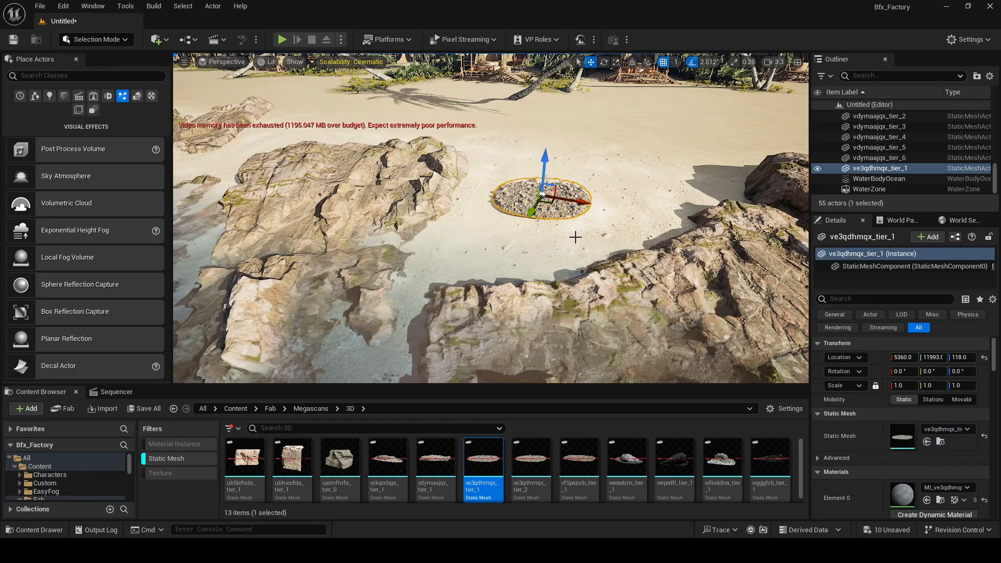
right_drag(575, 238, 568, 243)
key(f)
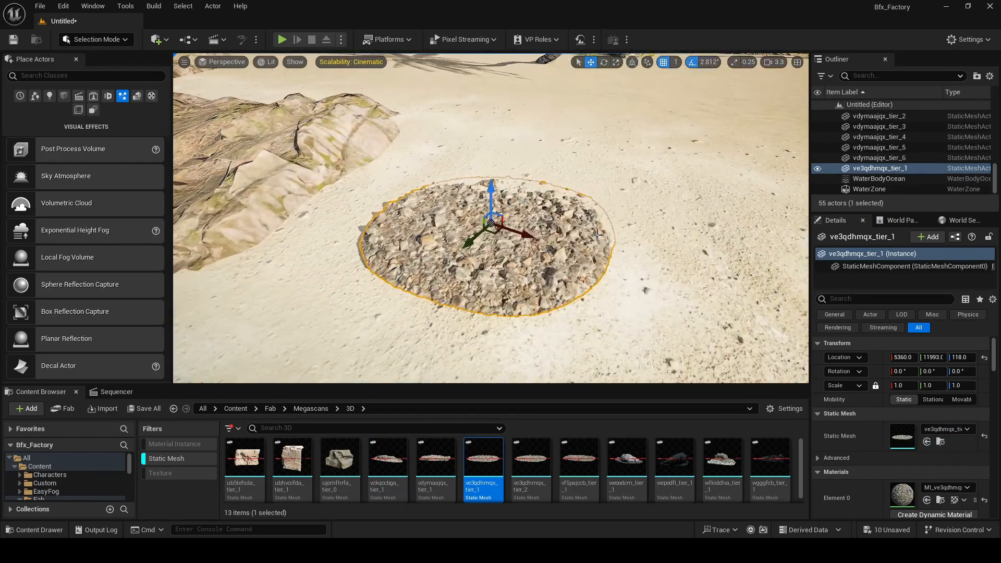
alt+drag(563, 298, 524, 284)
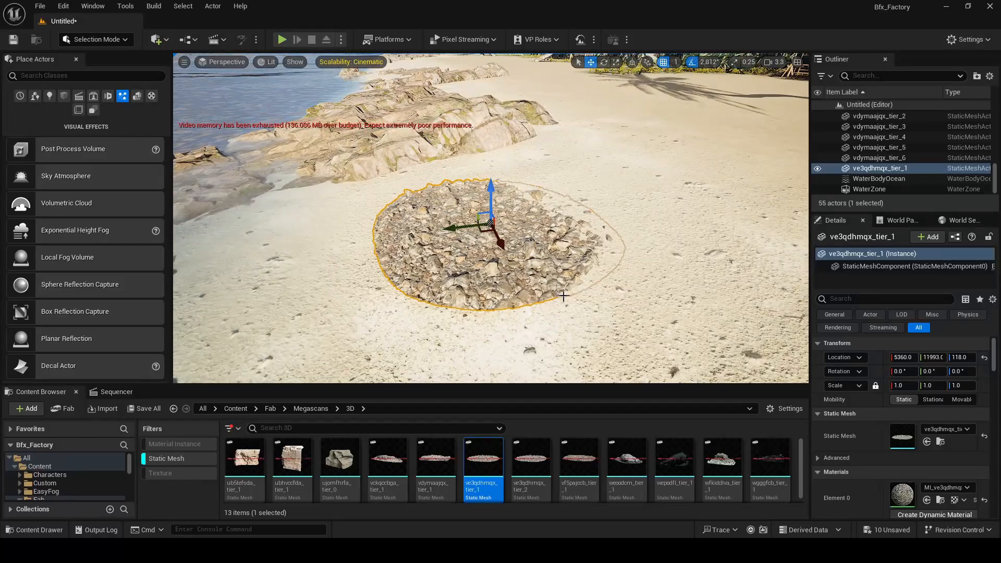
Add the vf5pajccb_tier_1 mesh and spread enlarged ve3qdhmqx and vf5pajccb rubble copies between the shoreline rocks.
right_drag(563, 297, 545, 284)
drag(583, 478, 556, 205)
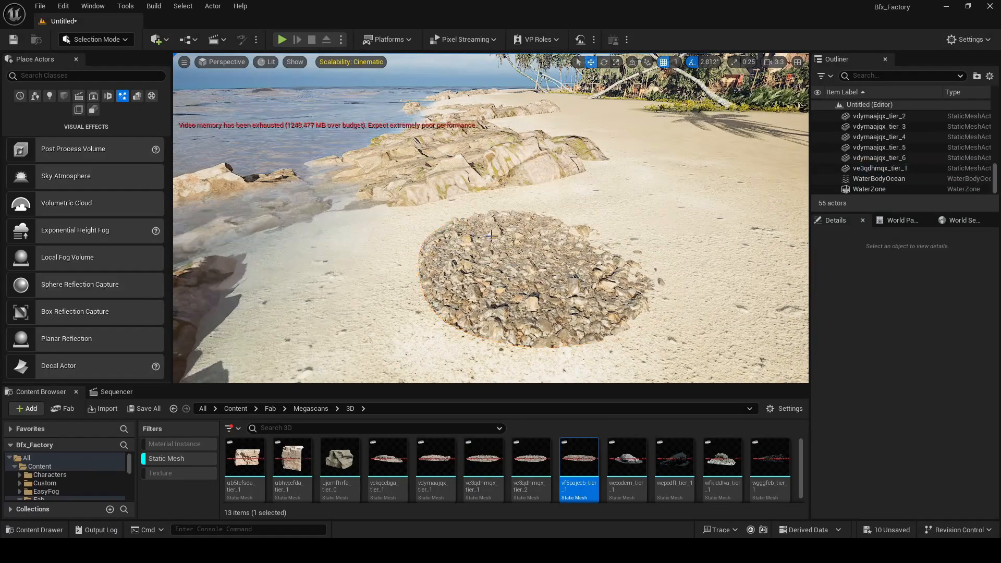
click(902, 386)
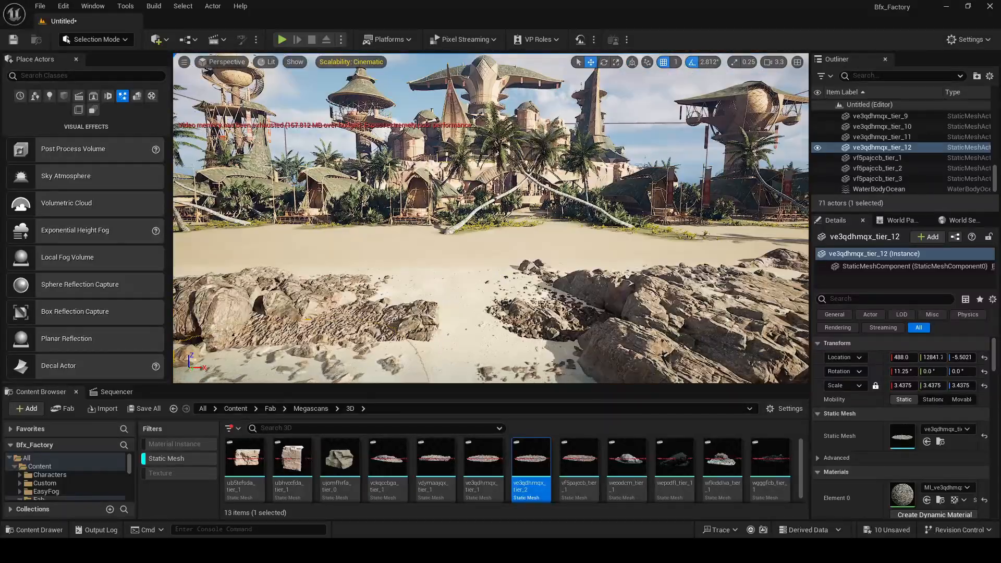
Place the weoodcm_tier_1 rock at scale 4.525 and the wfkiddlva_tier_1 rock at scale 5.785 together on the sand between shoreline and huts.
key(d)
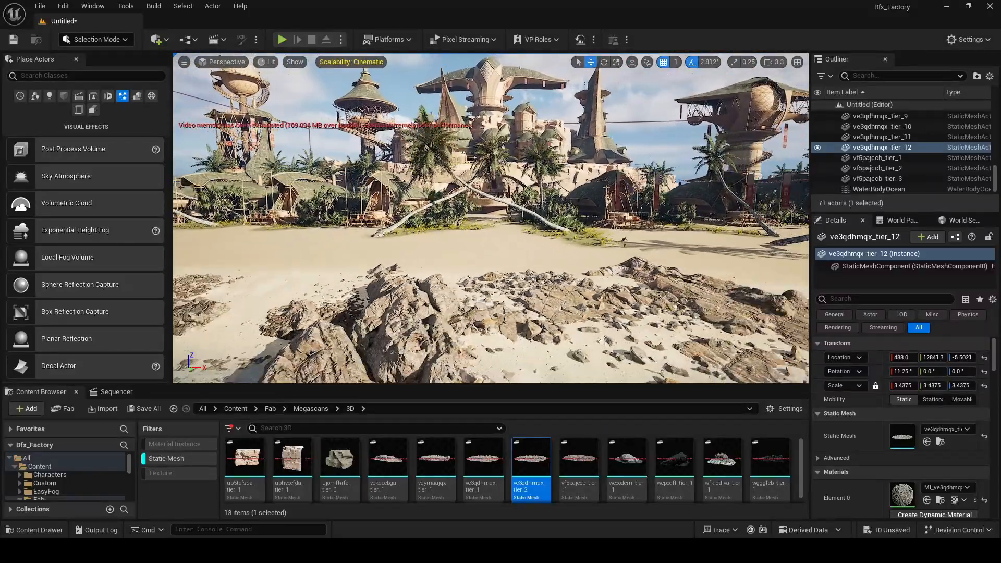
key(w)
key(a)
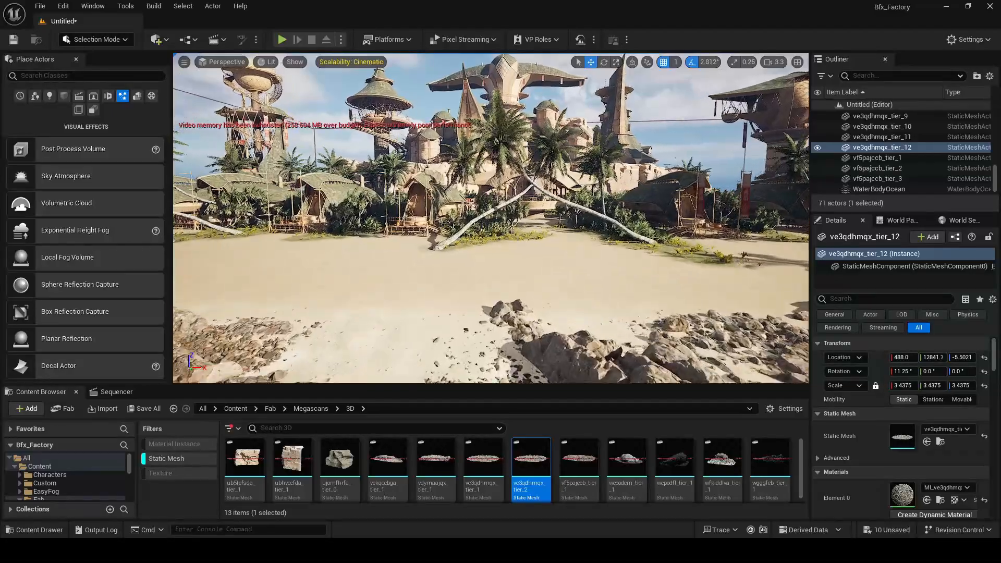
key(s)
key(w)
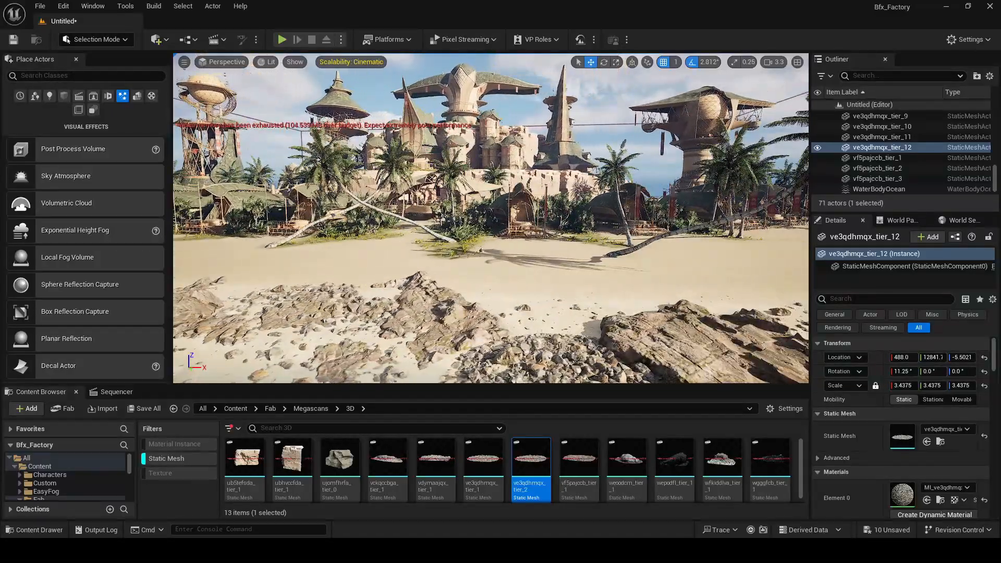
right_drag(491, 218, 333, 218)
key(d)
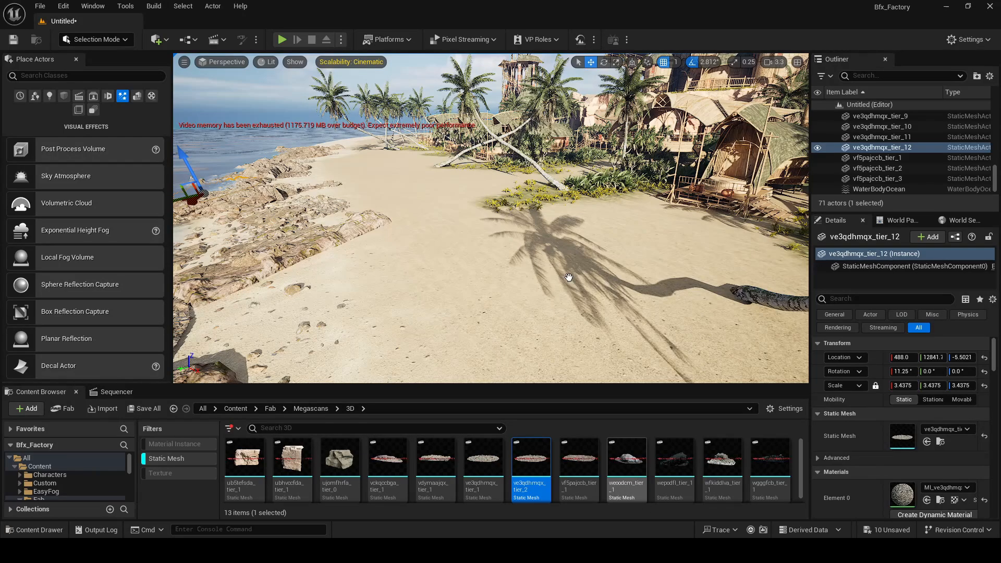
drag(569, 277, 547, 286)
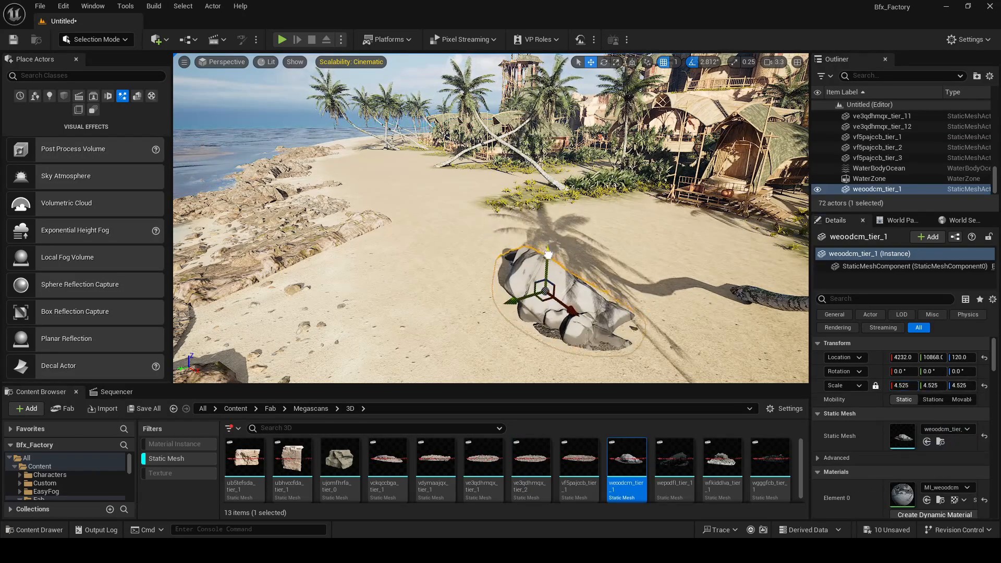
drag(723, 459, 409, 215)
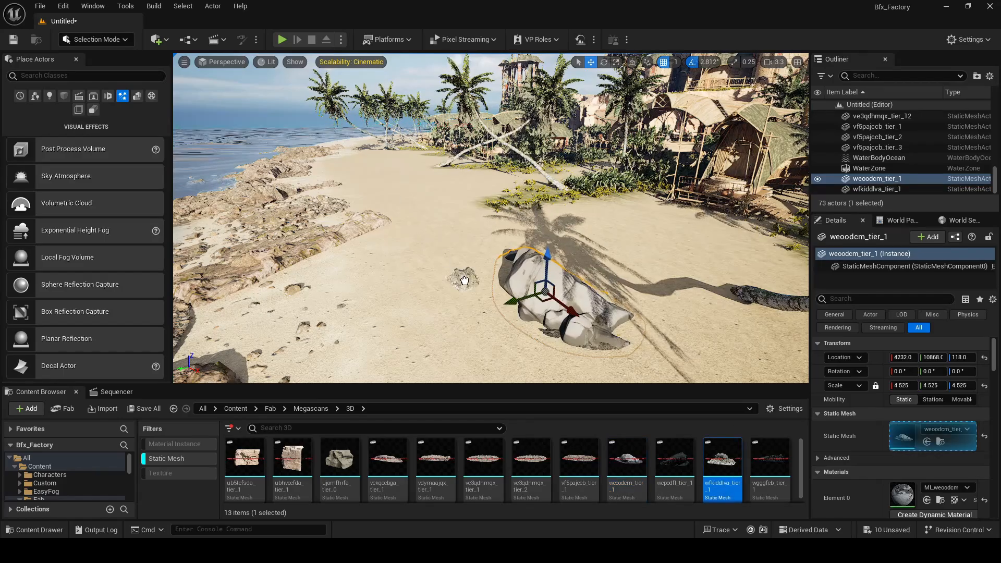
drag(465, 281, 467, 250)
Rotate the sun's direction to relight the island and its beach.
right_drag(468, 250, 543, 251)
key(ctrl+l)
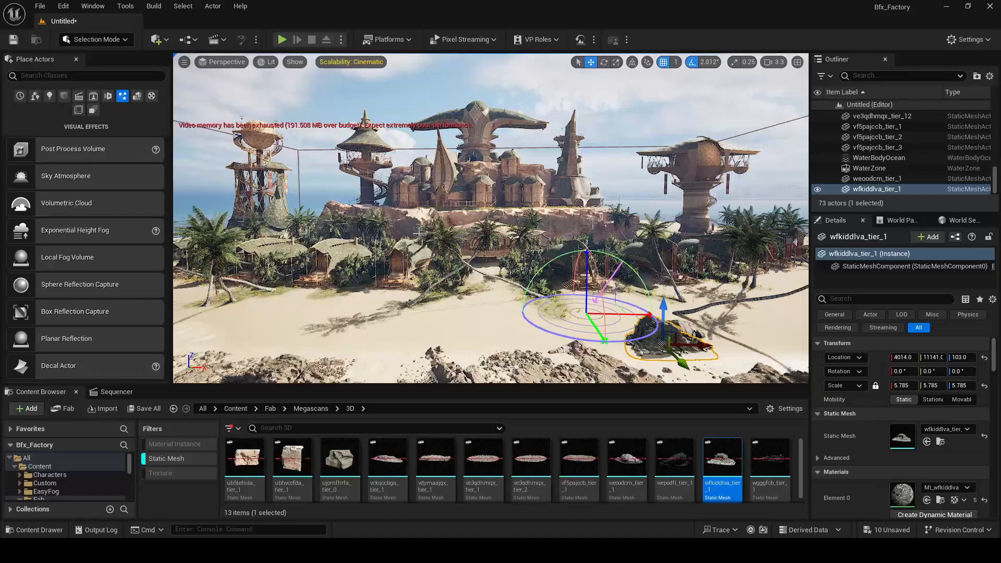
right_drag(438, 273, 417, 315)
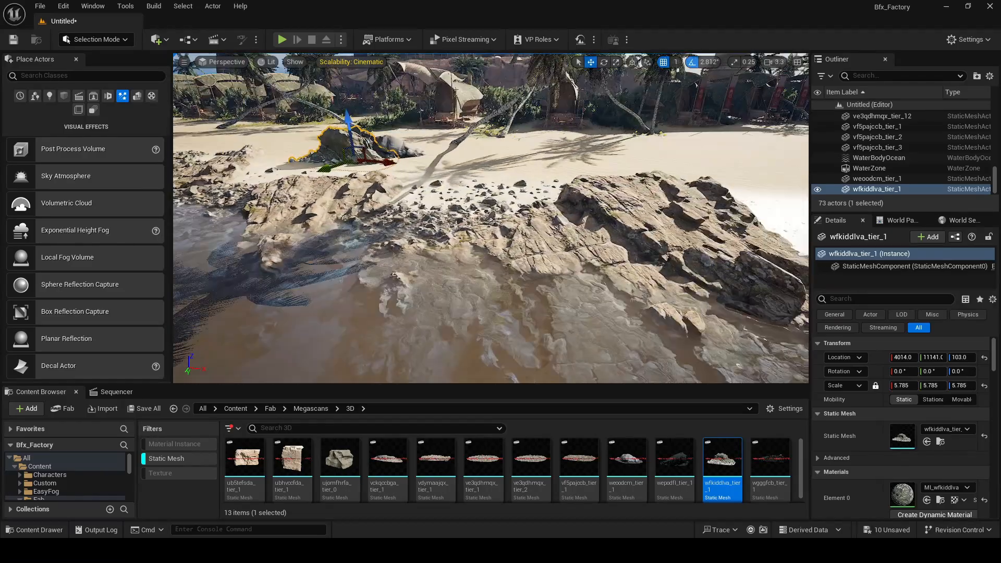
Examine the shoreline rocks, rubble and beach shadows from several viewpoints along the waterline.
key(w)
right_drag(491, 218, 468, 229)
key(s)
key(a)
key(s)
key(w)
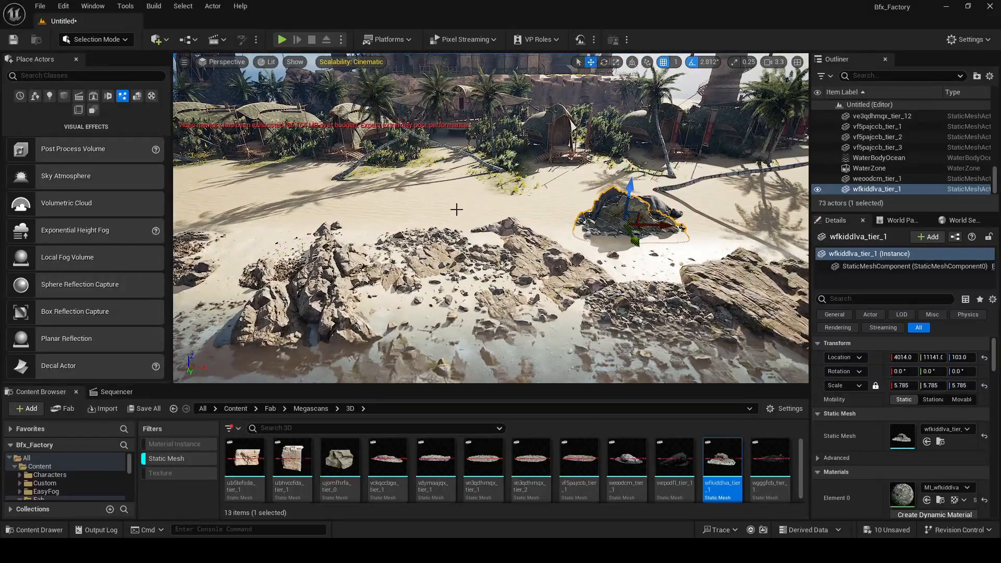
mouse_move(432, 200)
right_down()
mouse_move(456, 201)
mouse_move(442, 217)
right_up()
key(a)
key(s)
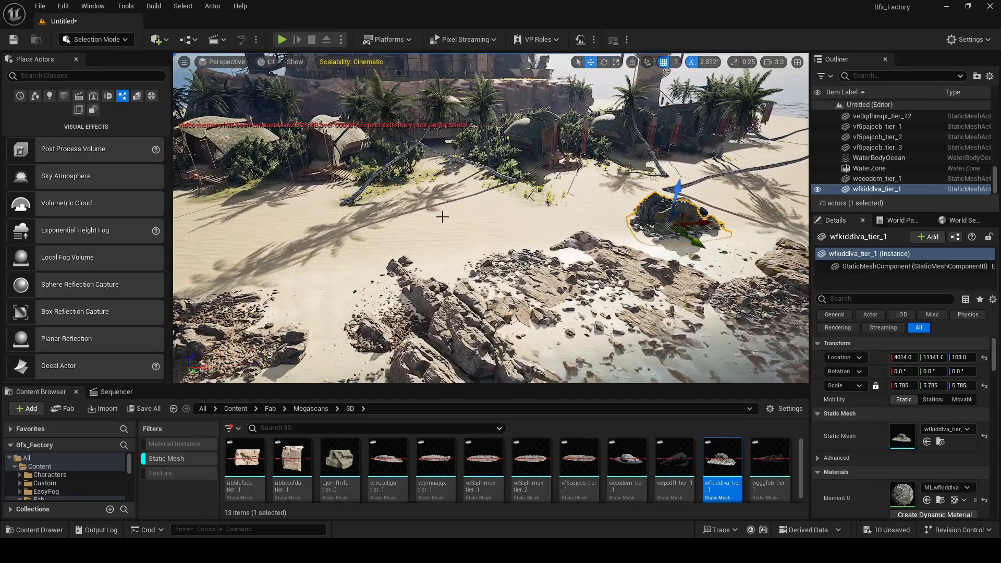